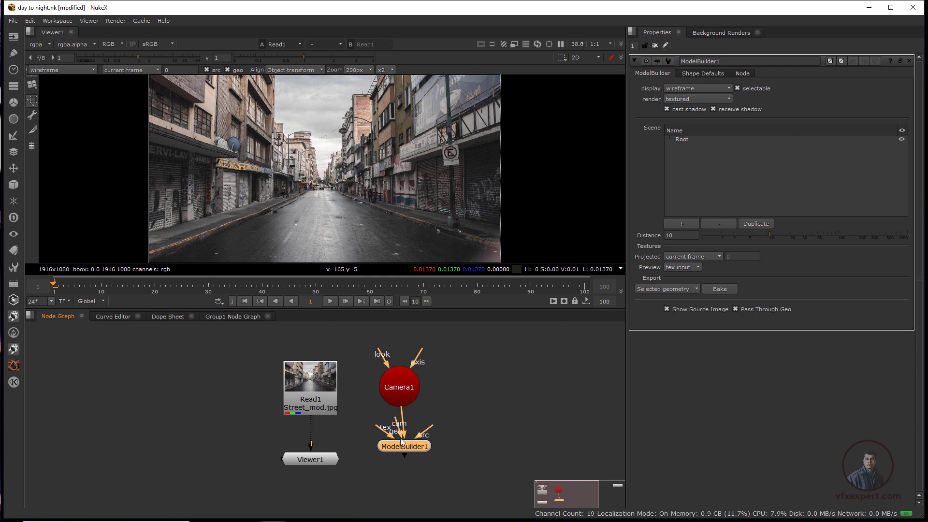
Step: Connect the ModelBuilder1 src input to the Read1 street image and arrange the Camera1, Read1, Viewer1 and ModelBuilder1 nodes neatly
{"action": "left_click_drag", "start_coordinate": [405, 392], "coordinate": [416, 378]}
{"action": "left_click_drag", "start_coordinate": [430, 436], "coordinate": [309, 416]}
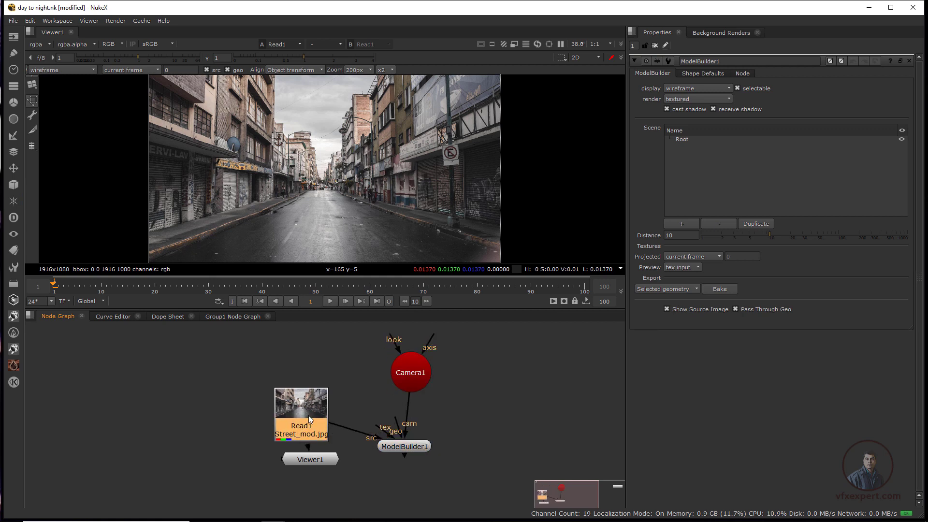
{"action": "left_click_drag", "start_coordinate": [318, 457], "coordinate": [309, 475]}
{"action": "left_click_drag", "start_coordinate": [310, 423], "coordinate": [310, 439]}
{"action": "left_click_drag", "start_coordinate": [418, 451], "coordinate": [427, 436]}
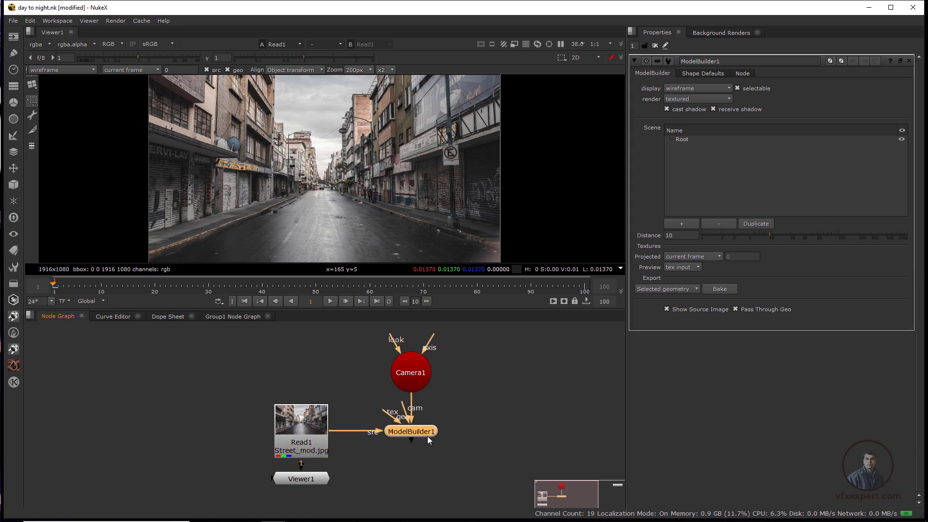
{"action": "left_click", "coordinate": [415, 375]}
Step: View the ModelBuilder1 output in Viewer1 and place the Viewer1 node directly below ModelBuilder1
{"action": "left_click", "coordinate": [415, 434]}
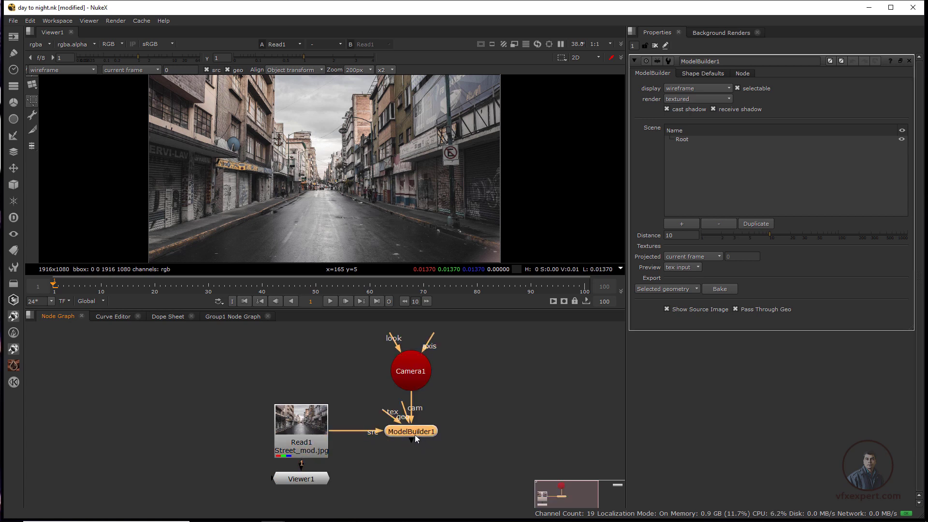
{"action": "key", "text": "1"}
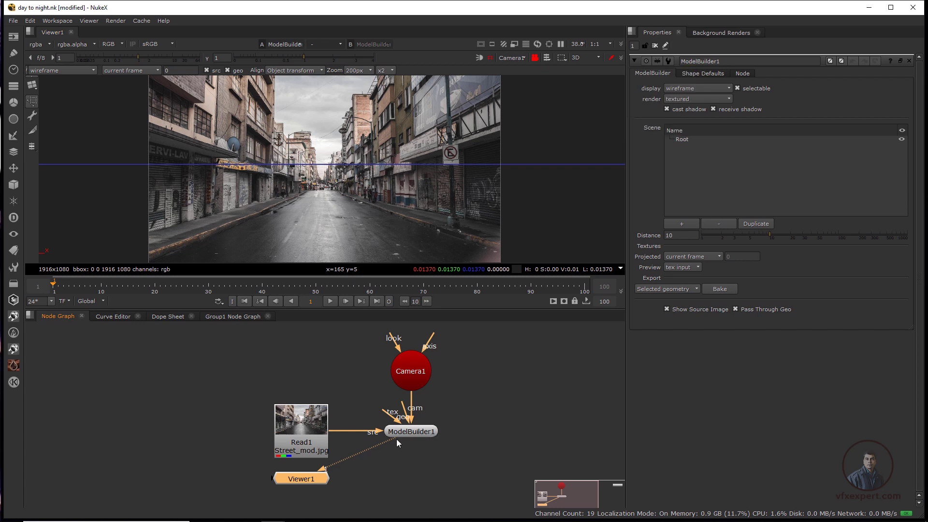
{"action": "left_click_drag", "start_coordinate": [309, 479], "coordinate": [423, 472]}
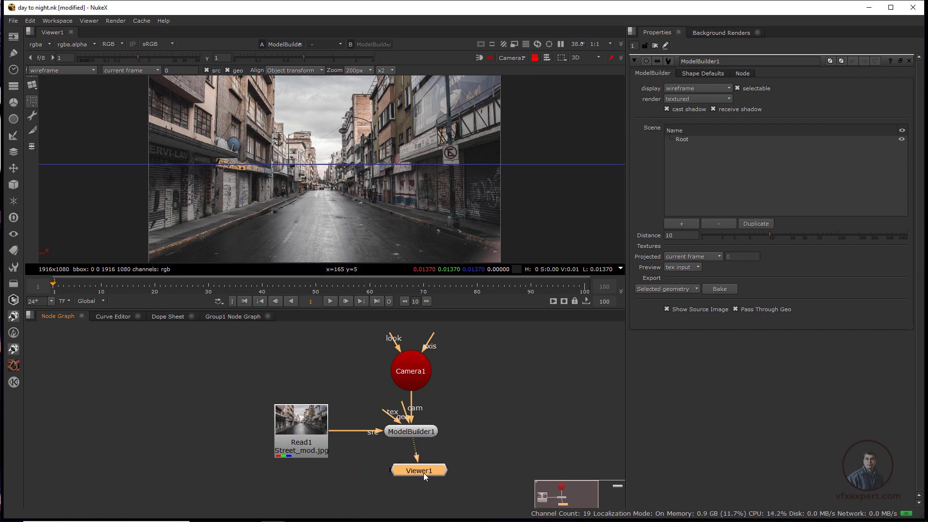
Step: Set the ModelBuilder1 shape defaults for cards to 1 row and 1 column
{"action": "left_click", "coordinate": [421, 431]}
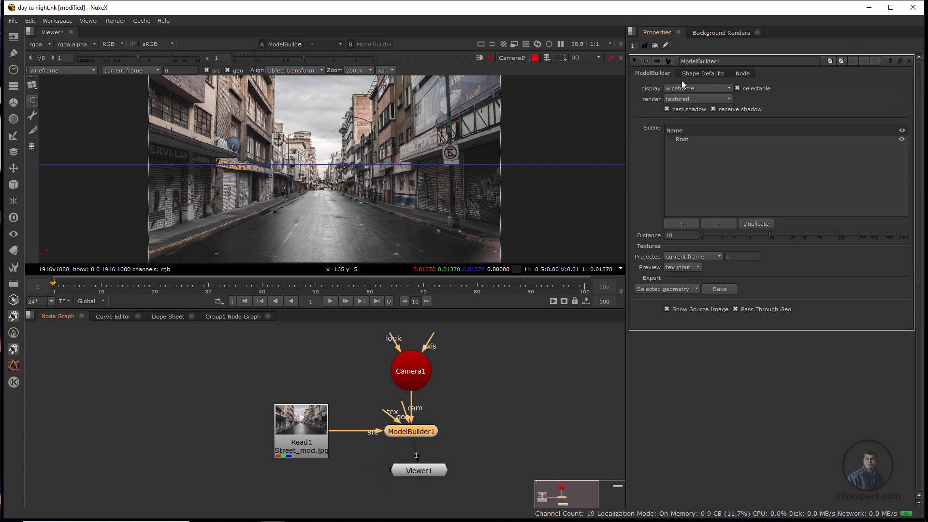
{"action": "left_click", "coordinate": [713, 75]}
{"action": "left_click", "coordinate": [717, 121]}
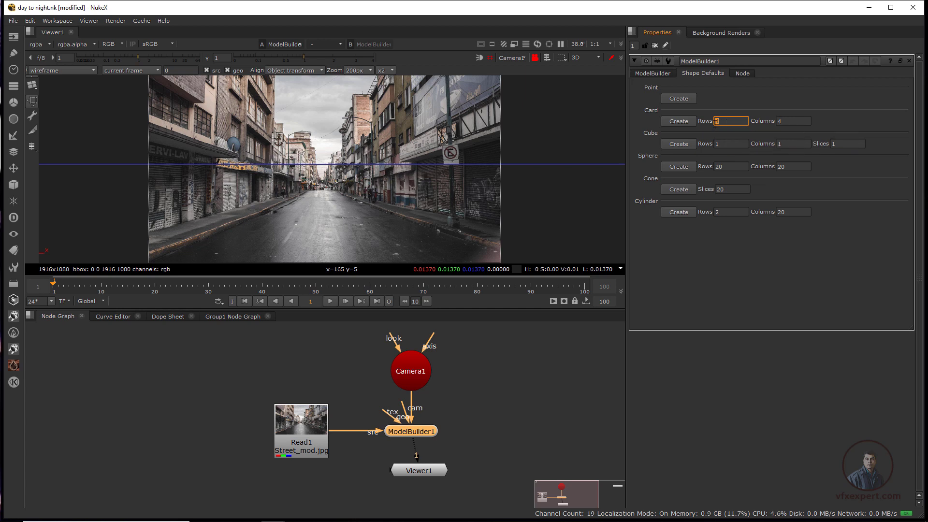
{"action": "key", "text": "Tab"}
{"action": "type", "text": "1"}
{"action": "left_click", "coordinate": [732, 125]}
Step: Add a card shape to the ModelBuilder scene, placed near the middle of the street image
{"action": "left_click", "coordinate": [33, 83]}
{"action": "left_click", "coordinate": [33, 83]}
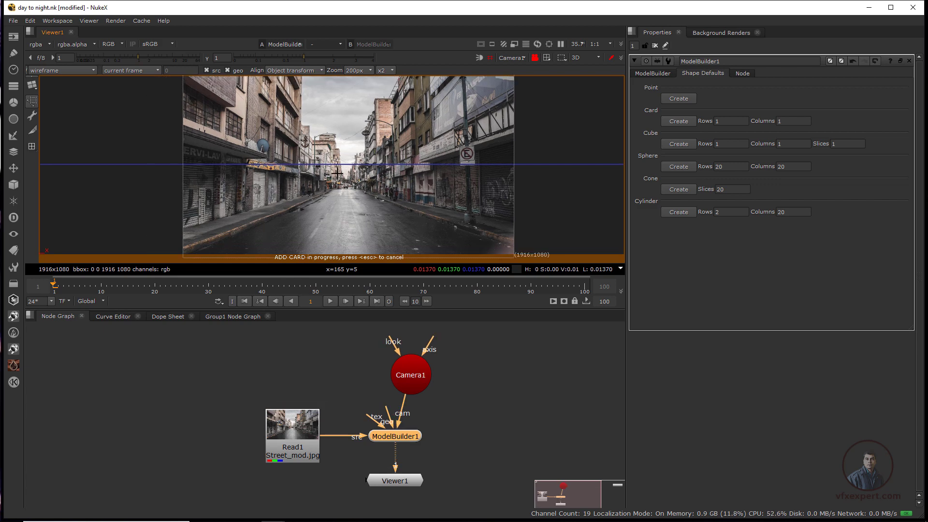
{"action": "left_click", "coordinate": [337, 172]}
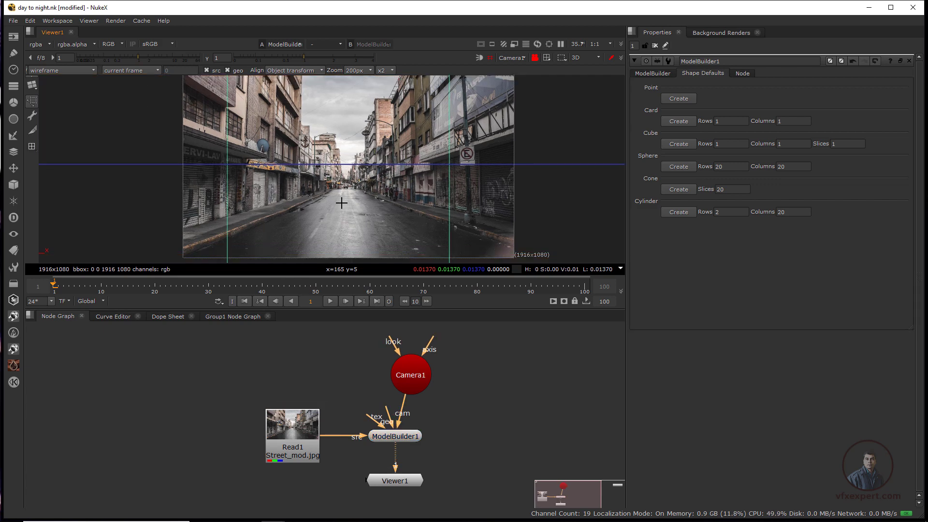
Step: Align the card's lower-left corner to the base of the brick pillar beside the shutters on the left-hand building
{"action": "scroll", "coordinate": [300, 143], "scroll_direction": "down", "scroll_amount": 2}
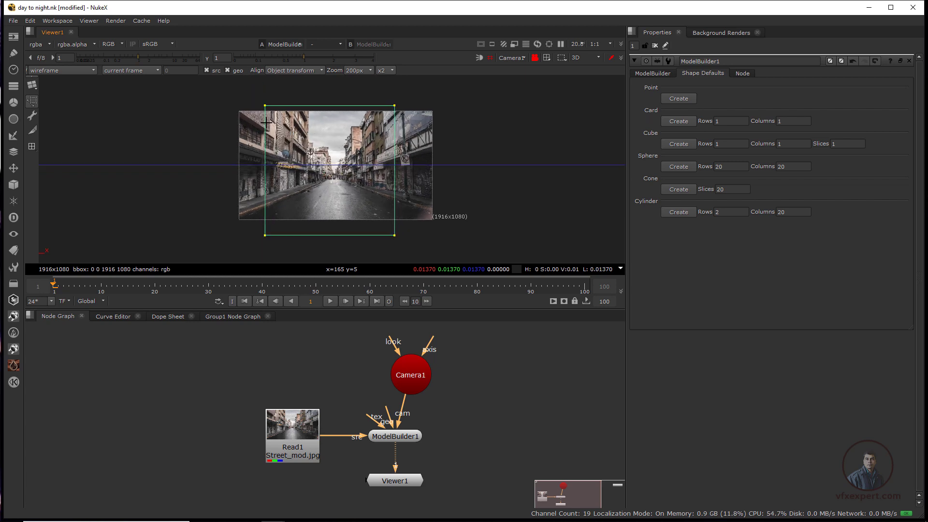
{"action": "scroll", "coordinate": [278, 170], "scroll_direction": "up", "scroll_amount": 3}
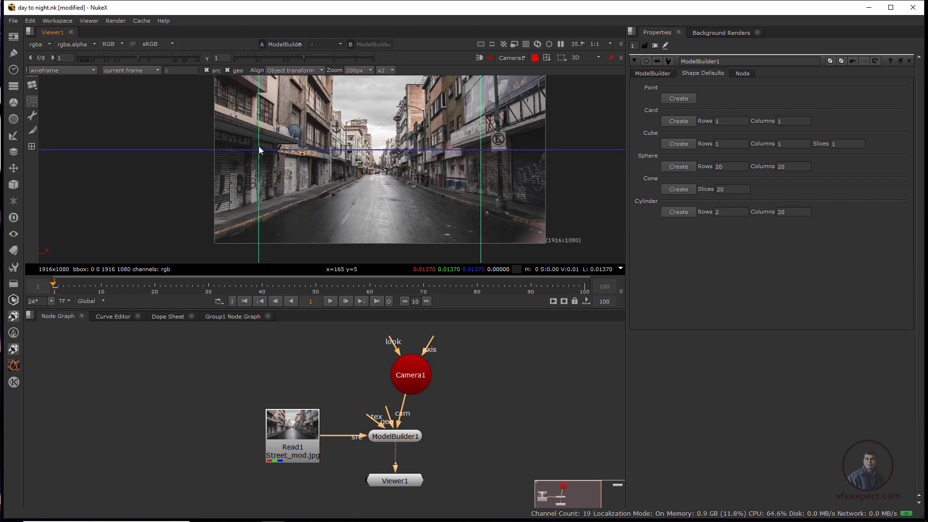
{"action": "scroll", "coordinate": [314, 192], "scroll_direction": "down", "scroll_amount": 2}
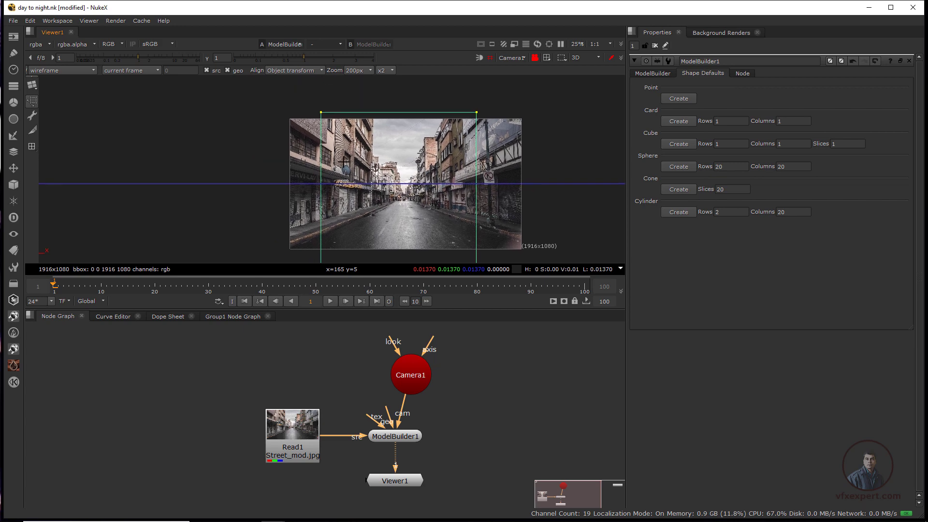
{"action": "scroll", "coordinate": [339, 193], "scroll_direction": "up", "scroll_amount": 1}
{"action": "scroll", "coordinate": [362, 194], "scroll_direction": "down", "scroll_amount": 1}
{"action": "scroll", "coordinate": [363, 195], "scroll_direction": "up", "scroll_amount": 1}
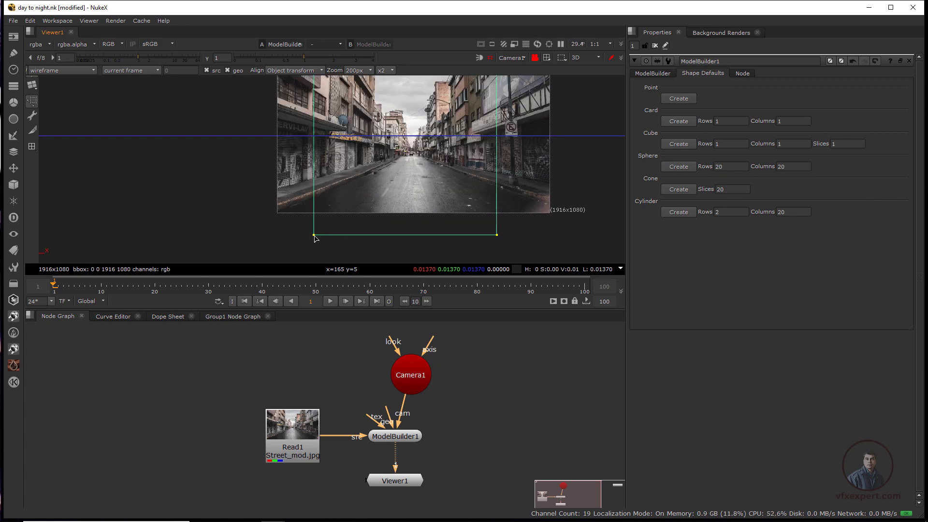
{"action": "left_click_drag", "start_coordinate": [314, 236], "coordinate": [327, 174]}
{"action": "scroll", "coordinate": [365, 165], "scroll_direction": "up", "scroll_amount": 2}
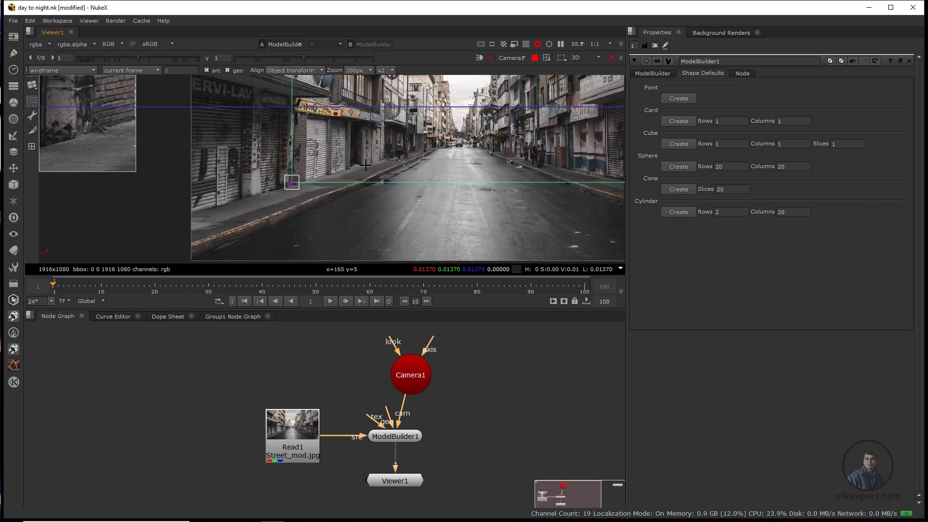
{"action": "scroll", "coordinate": [366, 166], "scroll_direction": "up", "scroll_amount": 1}
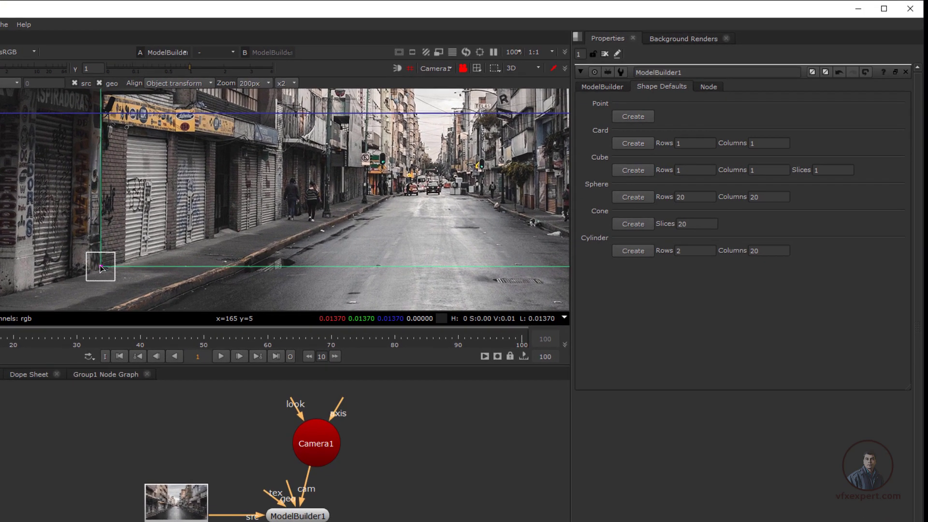
Step: Move the card's lower-right corner to the far base of the left shopfront and lower its upper-left corner onto the facade
{"action": "scroll", "coordinate": [101, 268], "scroll_direction": "down", "scroll_amount": 3}
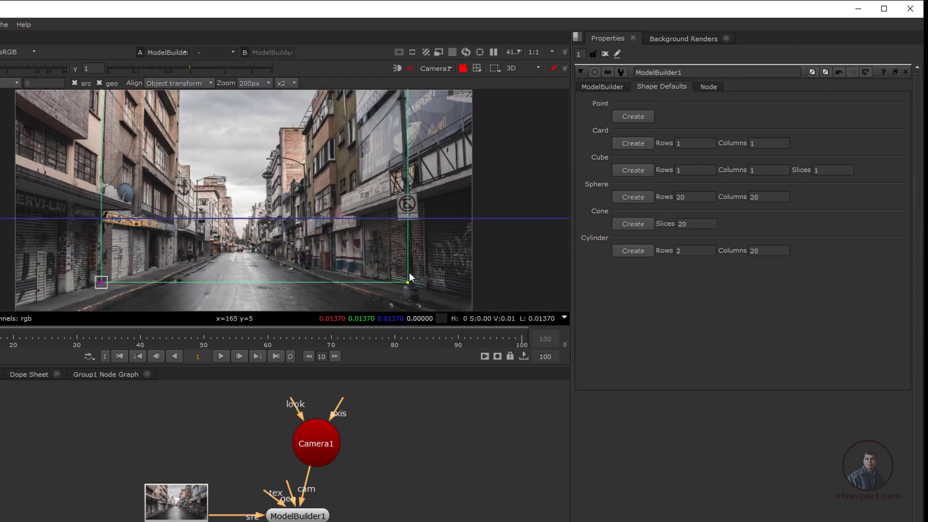
{"action": "left_click_drag", "start_coordinate": [407, 285], "coordinate": [169, 265]}
{"action": "scroll", "coordinate": [232, 225], "scroll_direction": "down", "scroll_amount": 3}
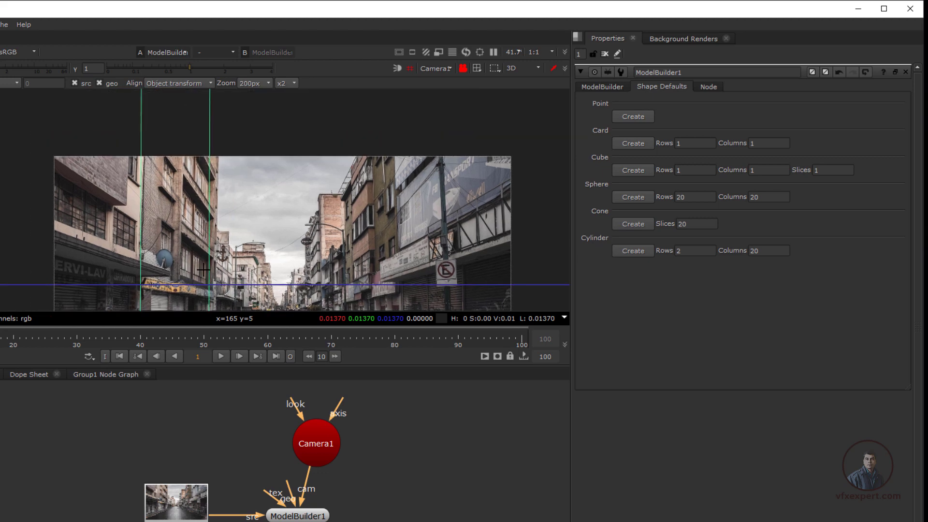
{"action": "left_click_drag", "start_coordinate": [232, 223], "coordinate": [235, 275]}
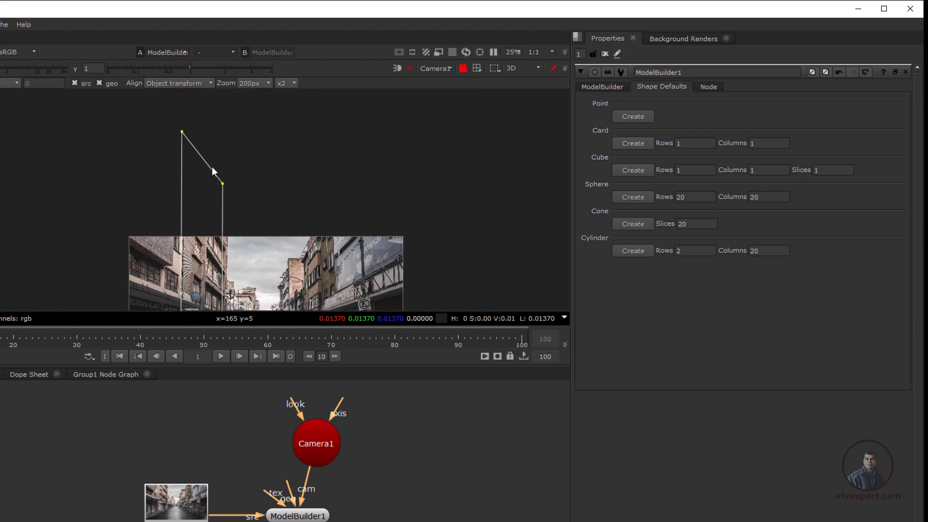
{"action": "left_click_drag", "start_coordinate": [181, 132], "coordinate": [184, 238]}
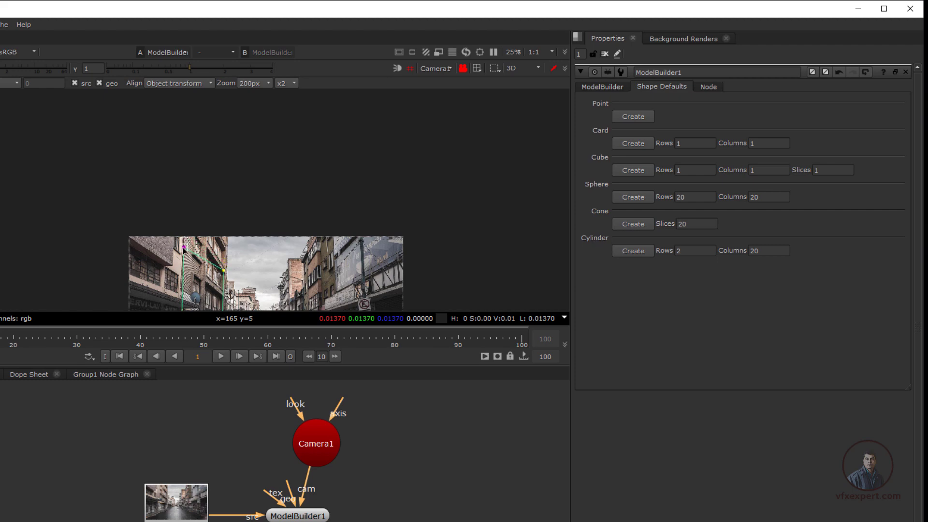
Step: Refine the card's lower-right corner so it sits where the shopfront wall meets the sidewalk
{"action": "scroll", "coordinate": [242, 251], "scroll_direction": "up", "scroll_amount": 2}
{"action": "scroll", "coordinate": [242, 251], "scroll_direction": "up", "scroll_amount": 4}
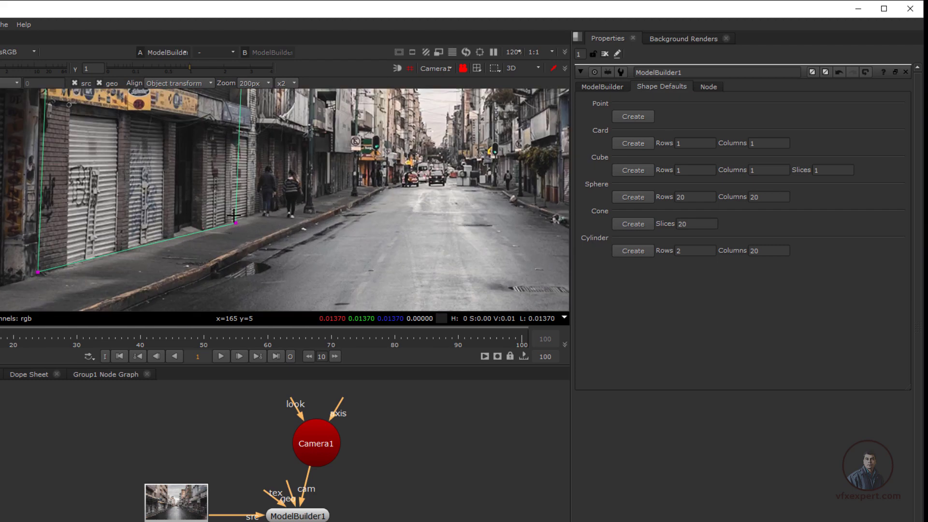
{"action": "scroll", "coordinate": [235, 222], "scroll_direction": "up", "scroll_amount": 2}
{"action": "left_click_drag", "start_coordinate": [235, 222], "coordinate": [235, 217]}
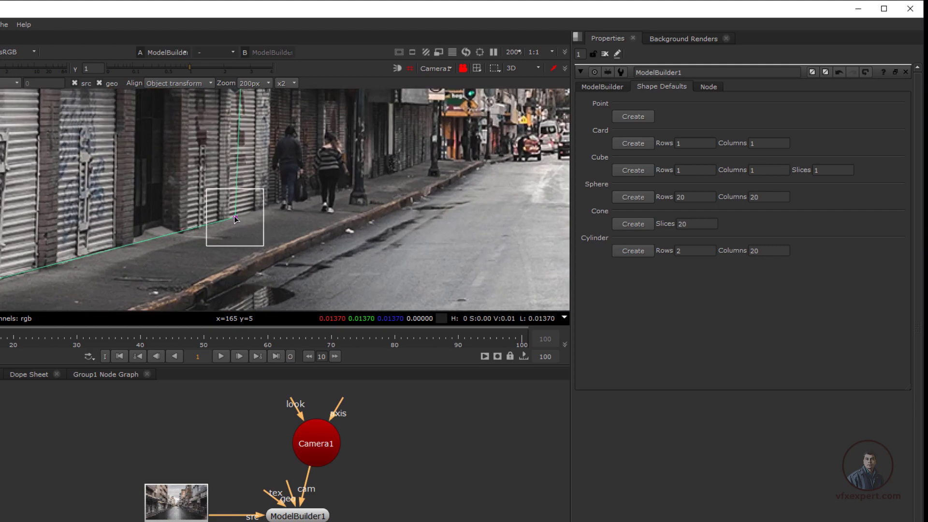
Step: Bring the card's upper corners under the yellow shop sign and its lower-right corner to the wall edge beside the dark doorway
{"action": "scroll", "coordinate": [235, 219], "scroll_direction": "down", "scroll_amount": 3}
{"action": "scroll", "coordinate": [253, 205], "scroll_direction": "up", "scroll_amount": 2}
{"action": "scroll", "coordinate": [252, 249], "scroll_direction": "down", "scroll_amount": 4}
{"action": "left_click_drag", "start_coordinate": [261, 135], "coordinate": [253, 232]}
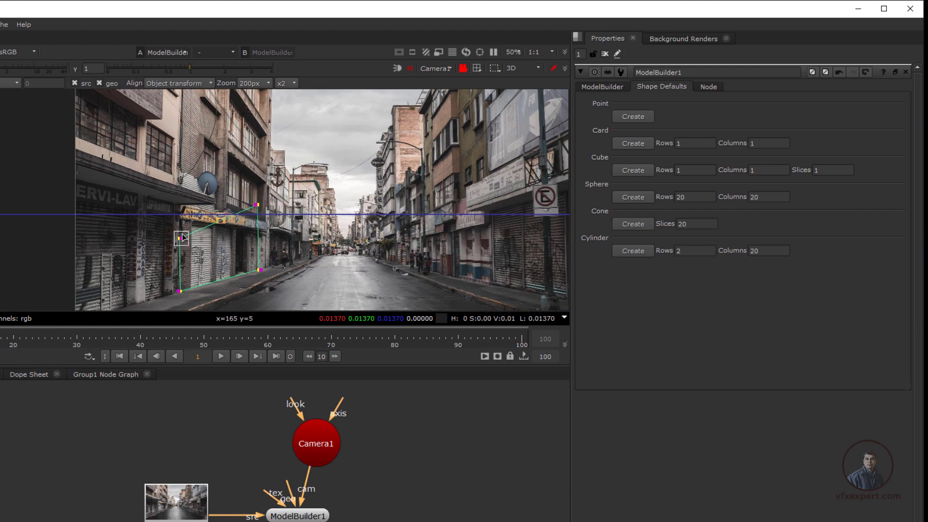
{"action": "scroll", "coordinate": [252, 249], "scroll_direction": "up", "scroll_amount": 4}
{"action": "left_click_drag", "start_coordinate": [262, 191], "coordinate": [270, 187]}
{"action": "left_click_drag", "start_coordinate": [300, 300], "coordinate": [307, 223]}
{"action": "scroll", "coordinate": [306, 224], "scroll_direction": "down", "scroll_amount": 1}
{"action": "left_click_drag", "start_coordinate": [315, 257], "coordinate": [248, 269]}
{"action": "left_click", "coordinate": [301, 161]}
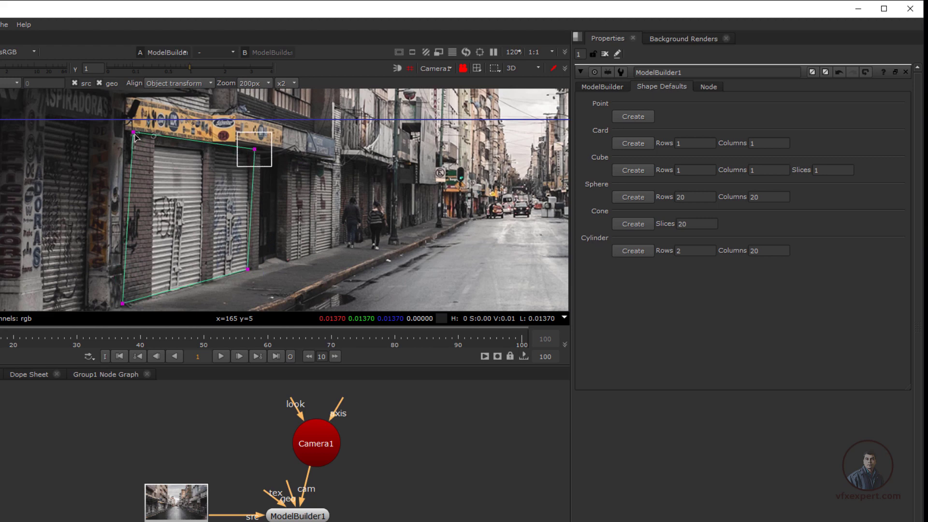
Step: Fine-tune all four card corners to match the perspective of the shuttered shopfront wall beneath the yellow sign
{"action": "scroll", "coordinate": [299, 161], "scroll_direction": "up", "scroll_amount": 1}
{"action": "left_click_drag", "start_coordinate": [213, 161], "coordinate": [216, 161]}
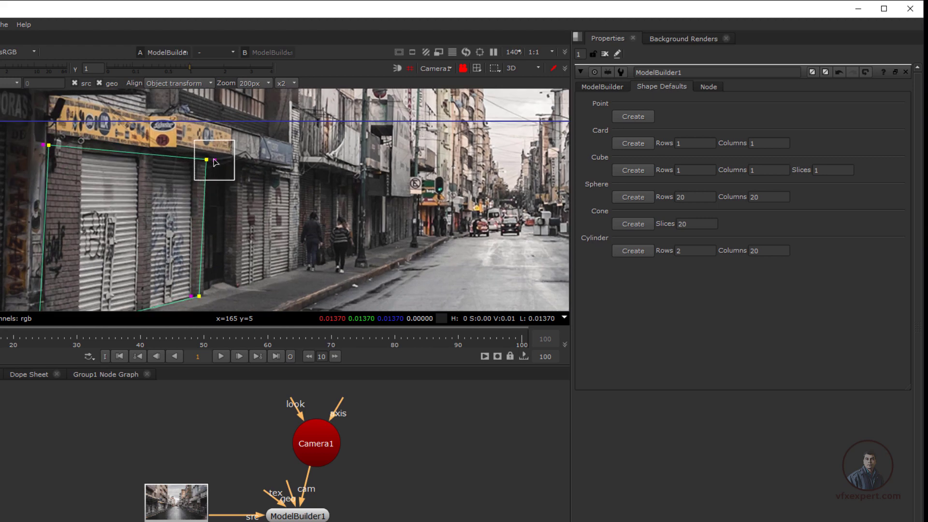
{"action": "left_click_drag", "start_coordinate": [192, 299], "coordinate": [199, 293]}
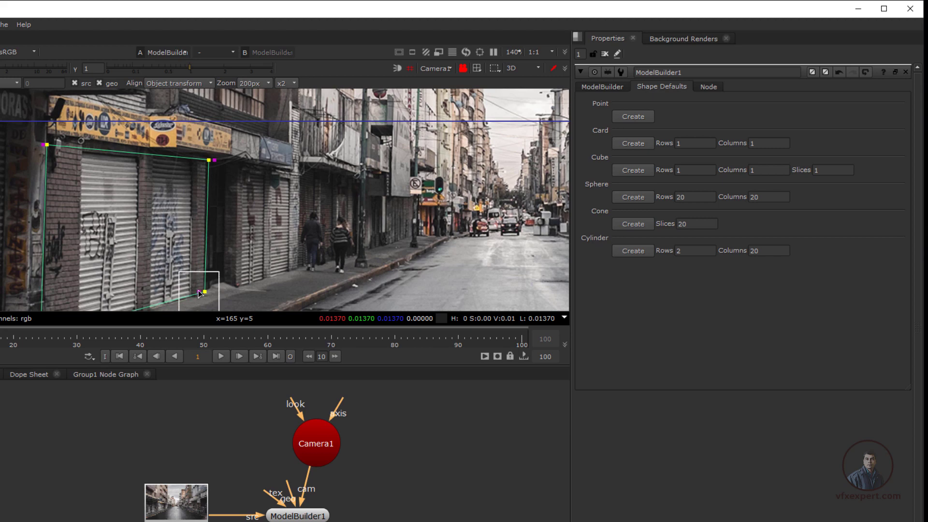
{"action": "left_click_drag", "start_coordinate": [215, 160], "coordinate": [209, 160]}
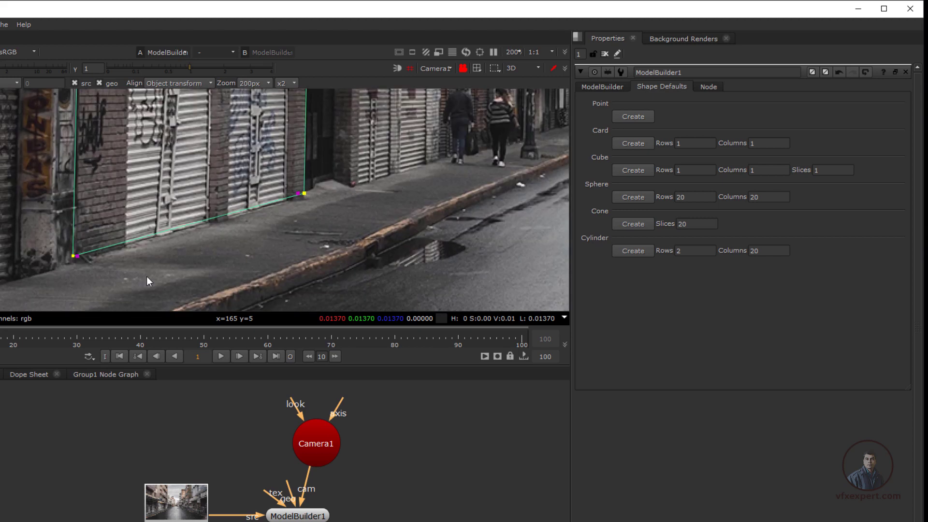
{"action": "left_click_drag", "start_coordinate": [79, 258], "coordinate": [80, 261]}
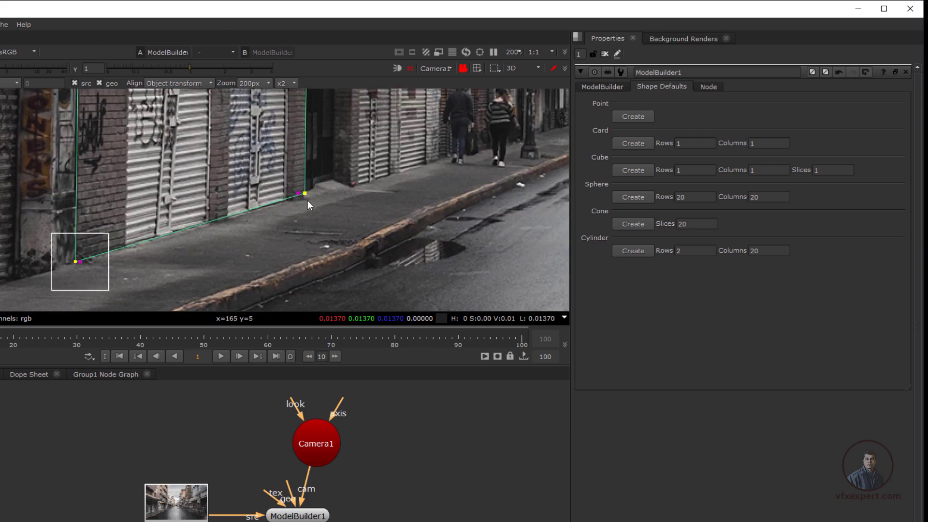
{"action": "left_click_drag", "start_coordinate": [302, 194], "coordinate": [298, 200]}
{"action": "left_click_drag", "start_coordinate": [99, 153], "coordinate": [97, 149]}
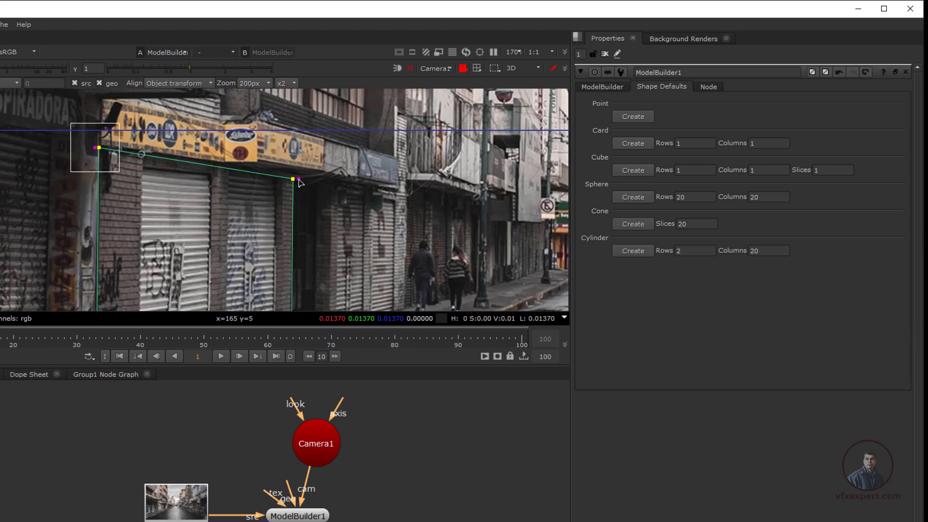
{"action": "left_click_drag", "start_coordinate": [300, 182], "coordinate": [297, 180]}
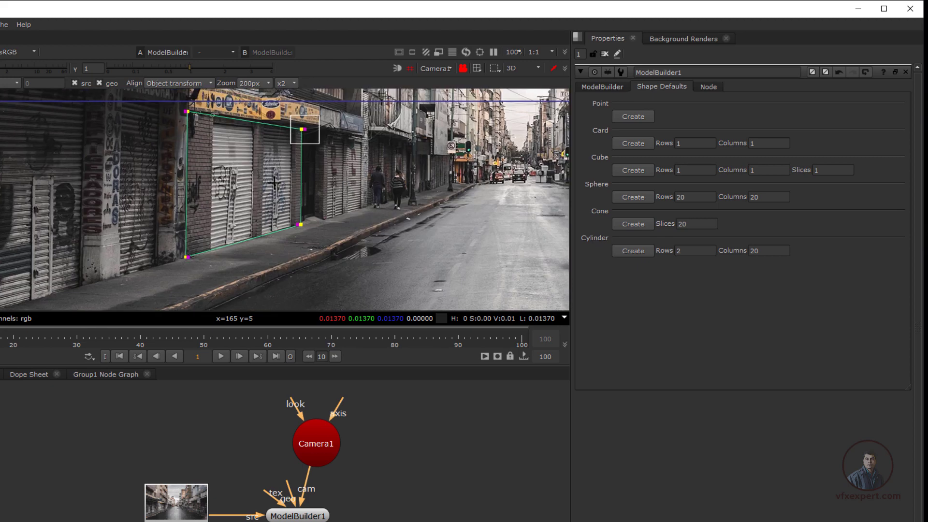
Step: Switch the ModelBuilder viewer from align to edit mode and select the card on the shopfront wall
{"action": "scroll", "coordinate": [290, 180], "scroll_direction": "up", "scroll_amount": 1}
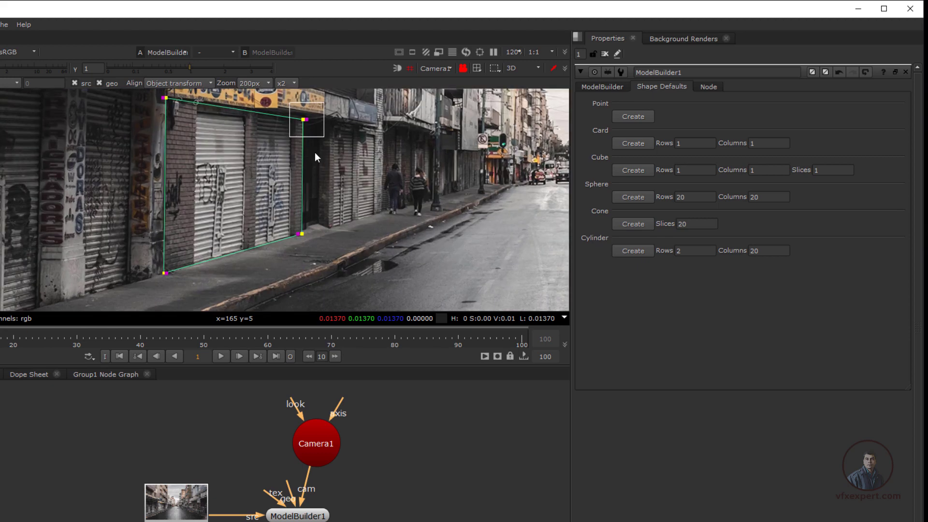
{"action": "left_click_drag", "start_coordinate": [318, 158], "coordinate": [228, 228]}
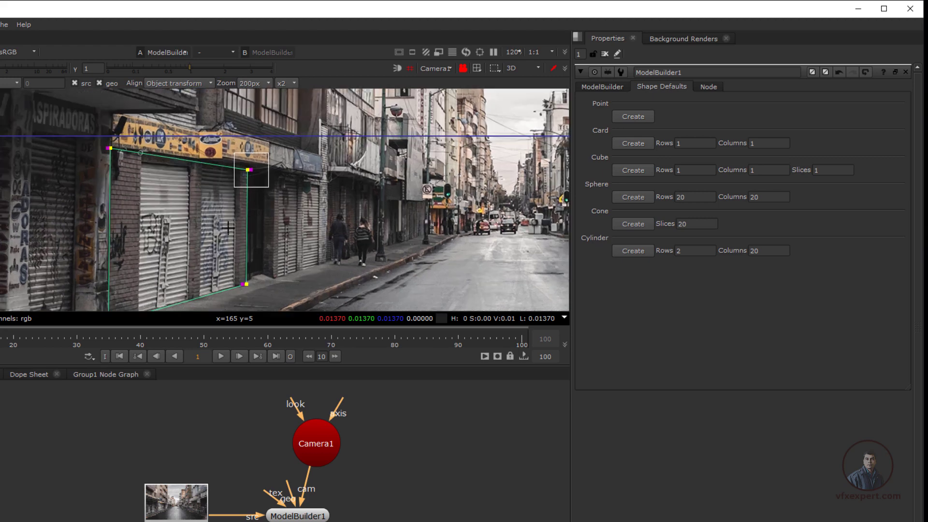
{"action": "right_click", "coordinate": [245, 212]}
{"action": "mouse_move", "coordinate": [299, 289]}
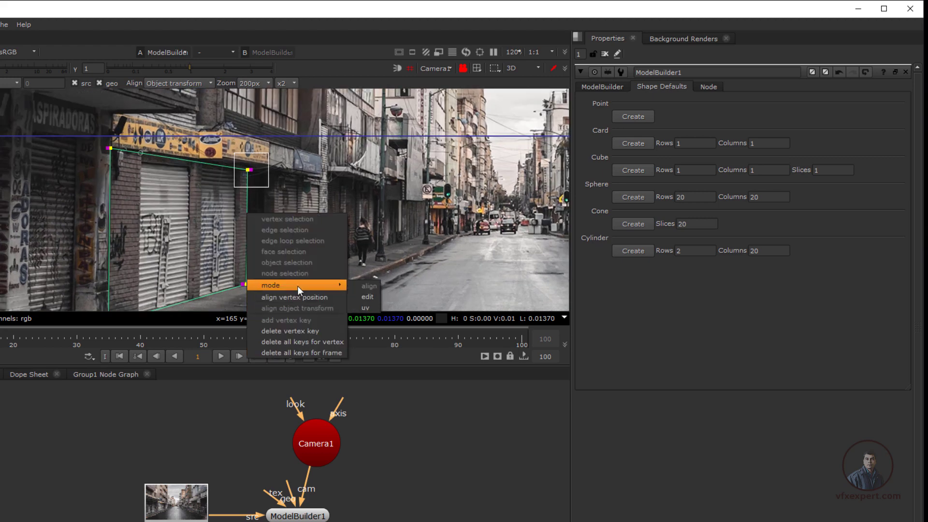
{"action": "left_click", "coordinate": [377, 300]}
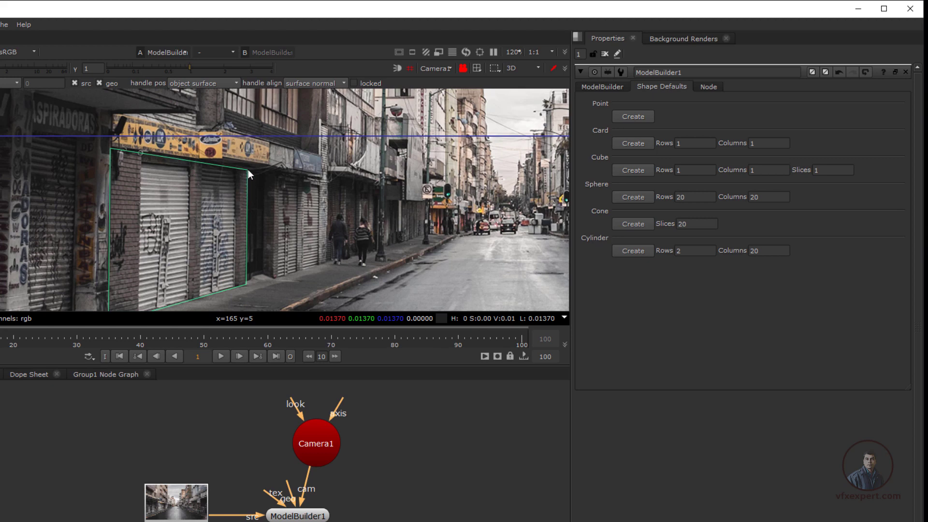
{"action": "left_click_drag", "start_coordinate": [225, 202], "coordinate": [240, 181]}
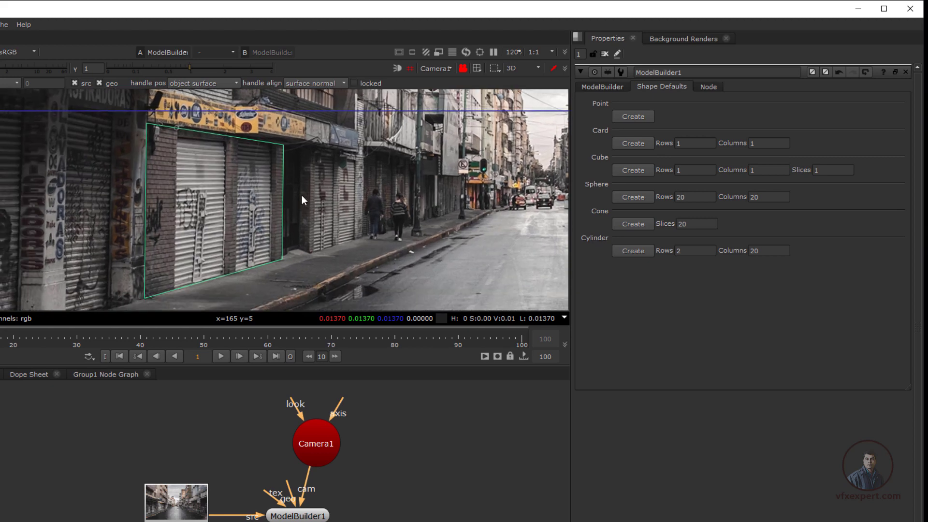
{"action": "left_click_drag", "start_coordinate": [223, 221], "coordinate": [242, 234]}
{"action": "left_click", "coordinate": [271, 208]}
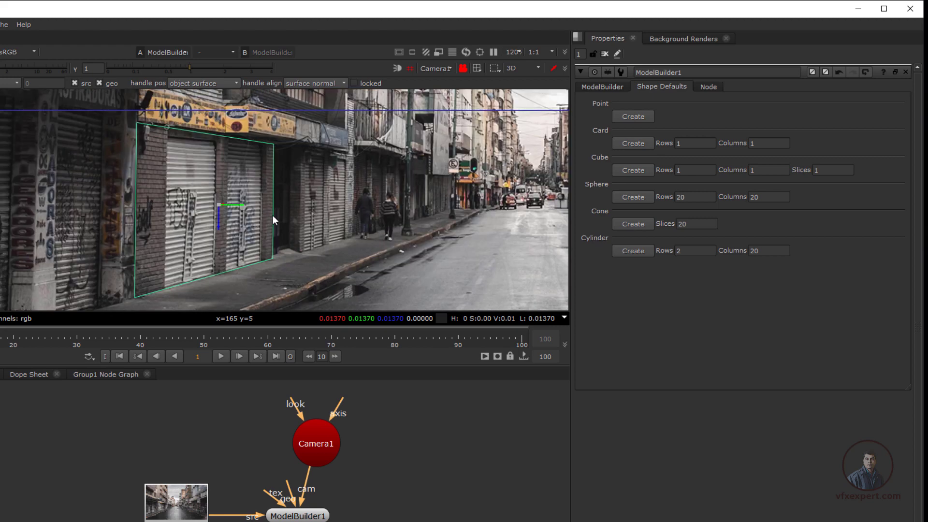
Step: In edge selection mode, stretch the card's far vertical edge along the wall, deeper down the street, from a free 3D view
{"action": "right_click", "coordinate": [271, 216]}
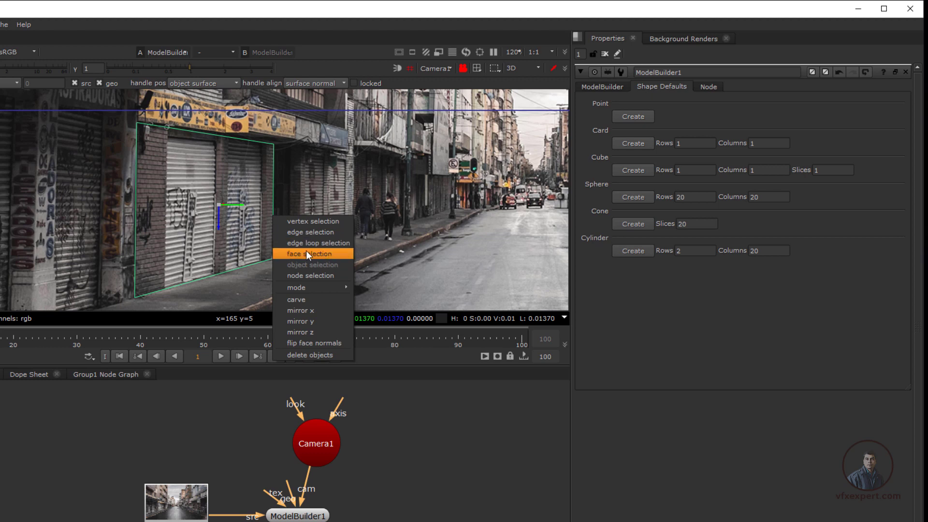
{"action": "left_click", "coordinate": [300, 233]}
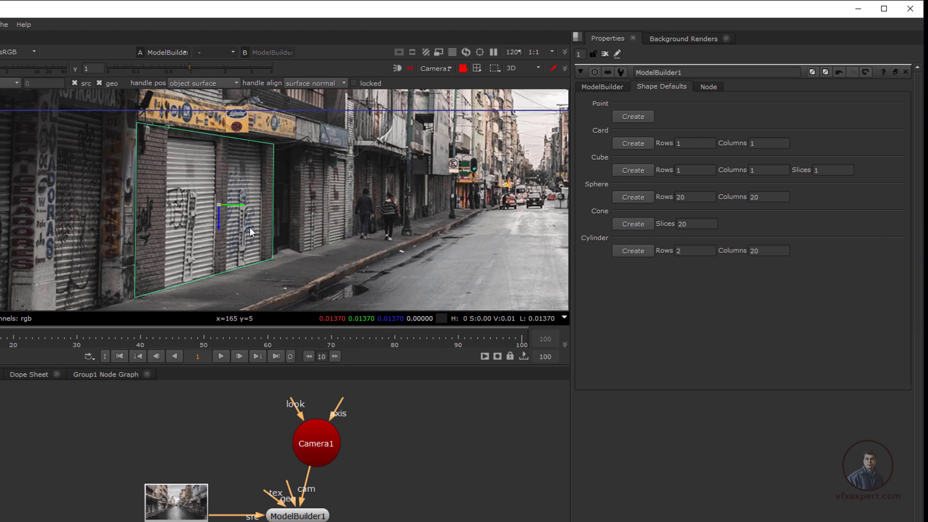
{"action": "left_click", "coordinate": [271, 211]}
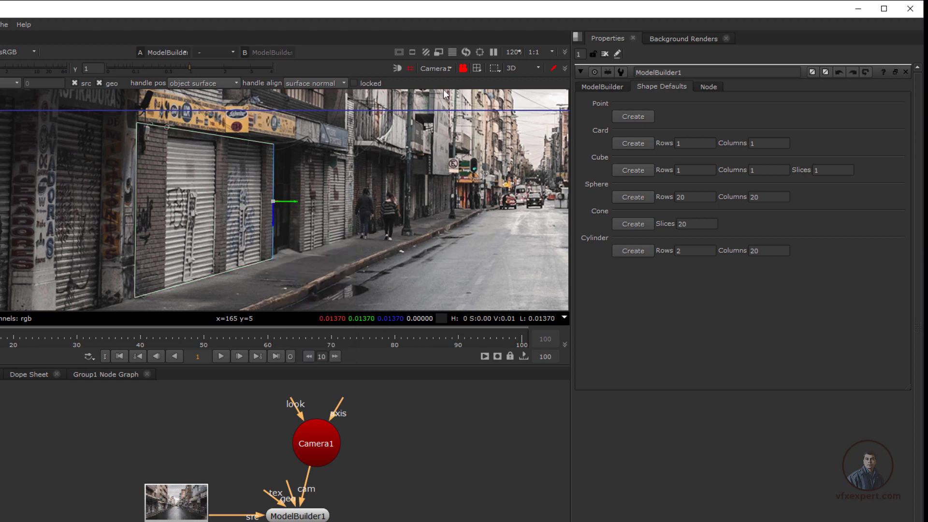
{"action": "left_click", "coordinate": [463, 68]}
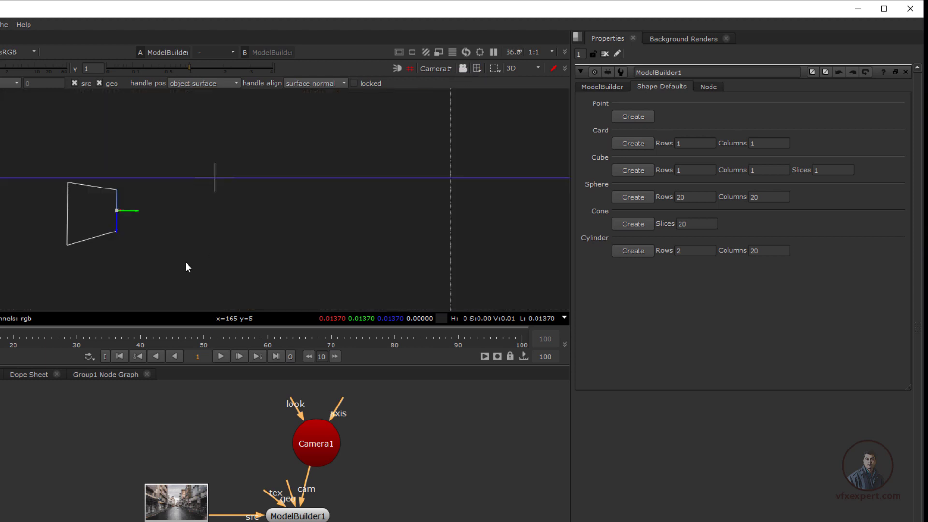
{"action": "scroll", "coordinate": [182, 265], "scroll_direction": "up", "scroll_amount": 3}
{"action": "scroll", "coordinate": [183, 265], "scroll_direction": "down", "scroll_amount": 5}
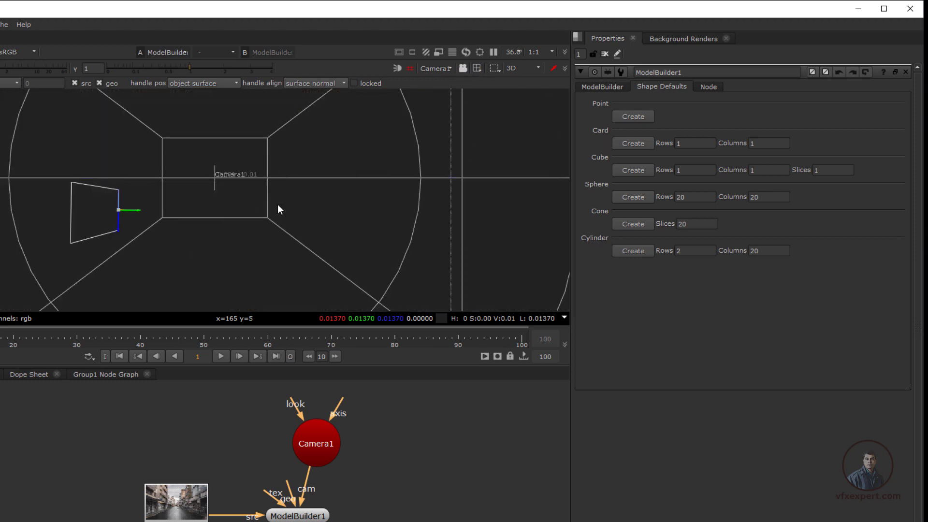
{"action": "left_click_drag", "start_coordinate": [278, 204], "coordinate": [181, 281]}
{"action": "scroll", "coordinate": [326, 205], "scroll_direction": "up", "scroll_amount": 3}
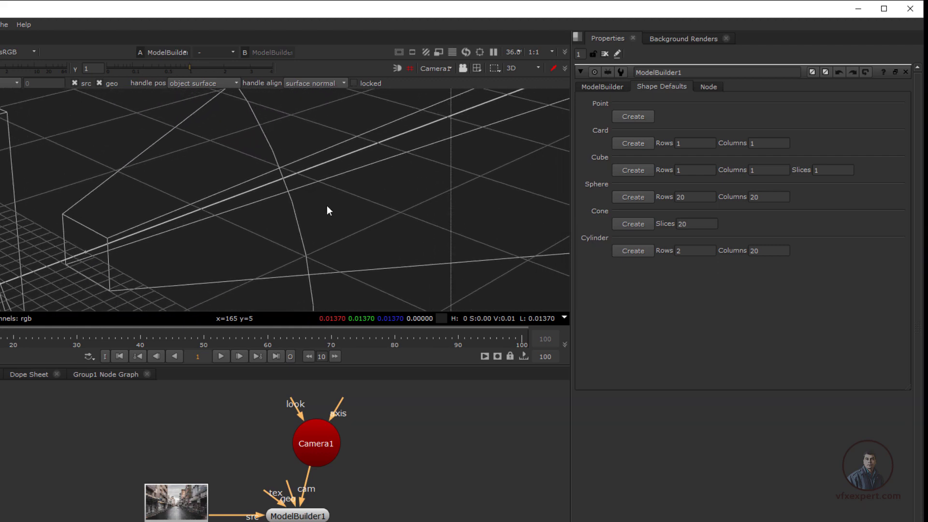
{"action": "scroll", "coordinate": [321, 223], "scroll_direction": "down", "scroll_amount": 5}
{"action": "left_click_drag", "start_coordinate": [321, 223], "coordinate": [421, 112]}
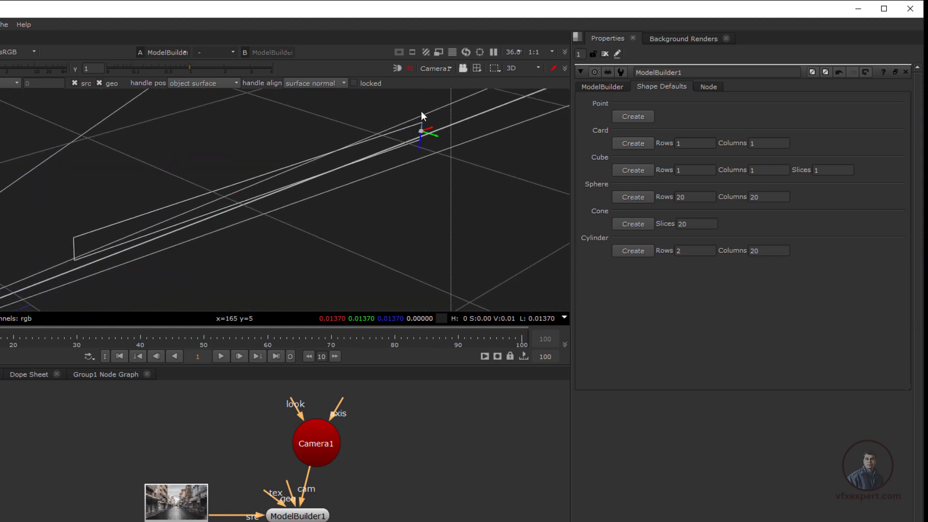
Step: Return to the locked camera view and fine-tune the card's far edge beside the two pedestrians on the sidewalk
{"action": "left_click", "coordinate": [462, 68]}
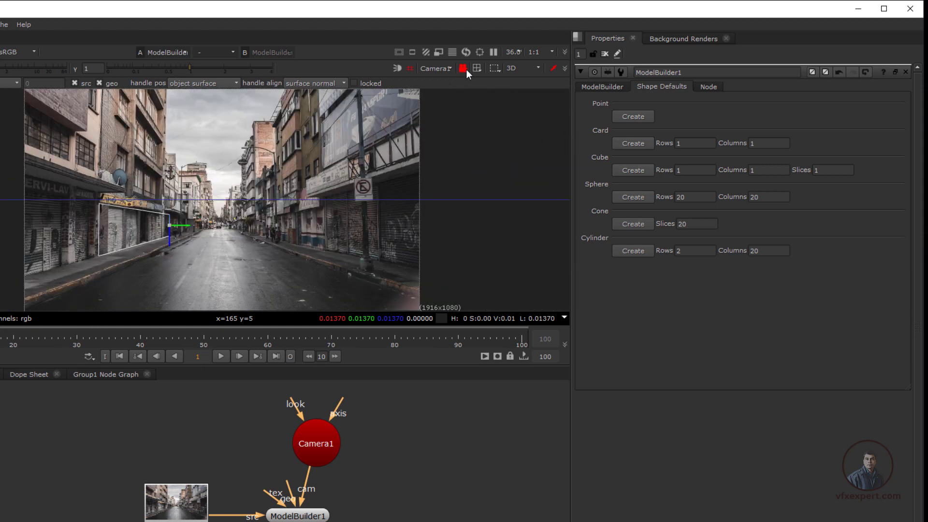
{"action": "scroll", "coordinate": [155, 238], "scroll_direction": "up", "scroll_amount": 5}
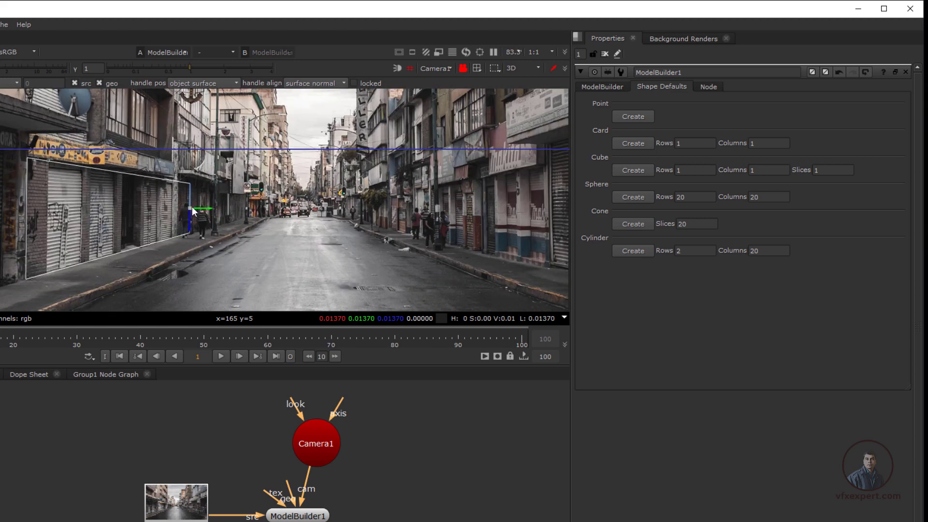
{"action": "mouse_move", "coordinate": [192, 210]}
{"action": "left_mouse_down"}
{"action": "mouse_move", "coordinate": [204, 207]}
{"action": "mouse_move", "coordinate": [192, 216]}
{"action": "left_mouse_up"}
Step: Extend the card's near edge to the photo's left border and raise its upper edge over the building's upper floors
{"action": "scroll", "coordinate": [26, 236], "scroll_direction": "down", "scroll_amount": 3}
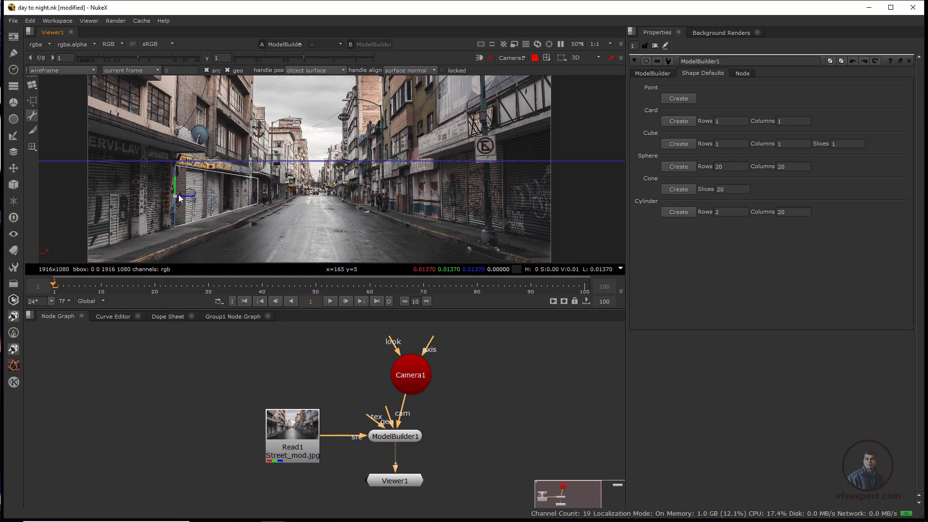
{"action": "left_click_drag", "start_coordinate": [179, 197], "coordinate": [94, 228]}
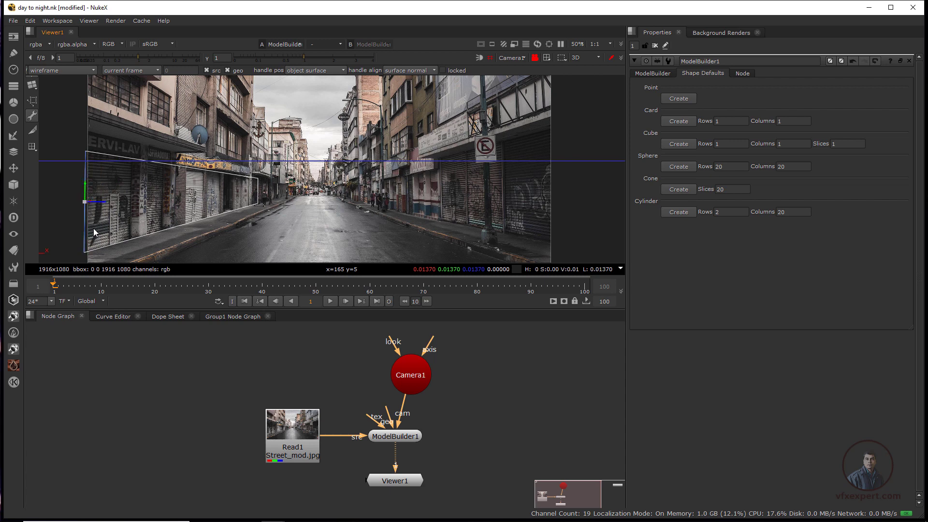
{"action": "scroll", "coordinate": [199, 192], "scroll_direction": "up", "scroll_amount": 2}
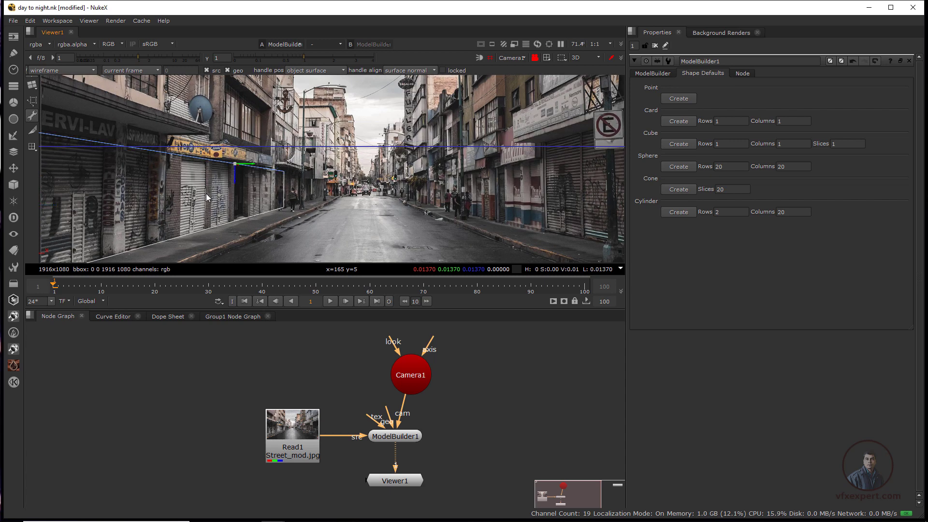
{"action": "scroll", "coordinate": [227, 208], "scroll_direction": "down", "scroll_amount": 2}
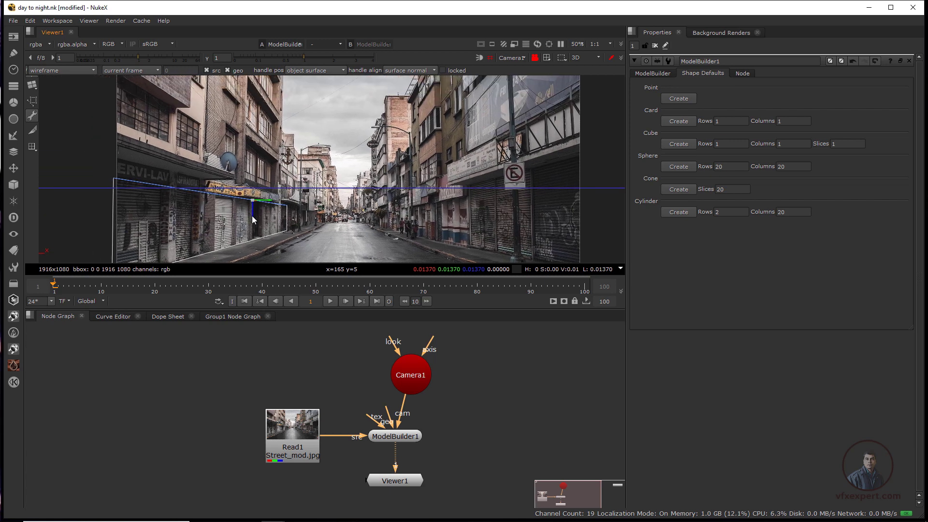
{"action": "left_click_drag", "start_coordinate": [251, 216], "coordinate": [257, 183]}
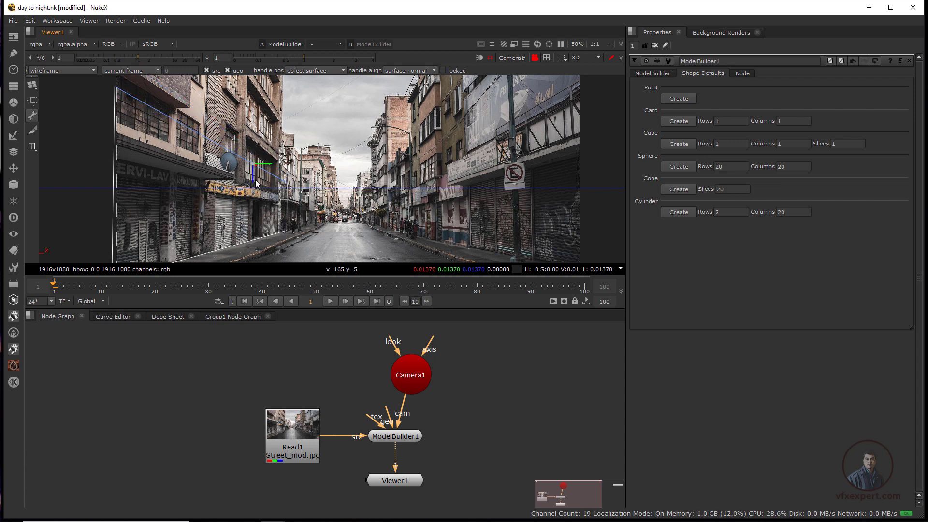
Step: Extend the card's far vertical edge further down the street in the free 3D view, then return to the locked camera view
{"action": "scroll", "coordinate": [263, 212], "scroll_direction": "up", "scroll_amount": 2}
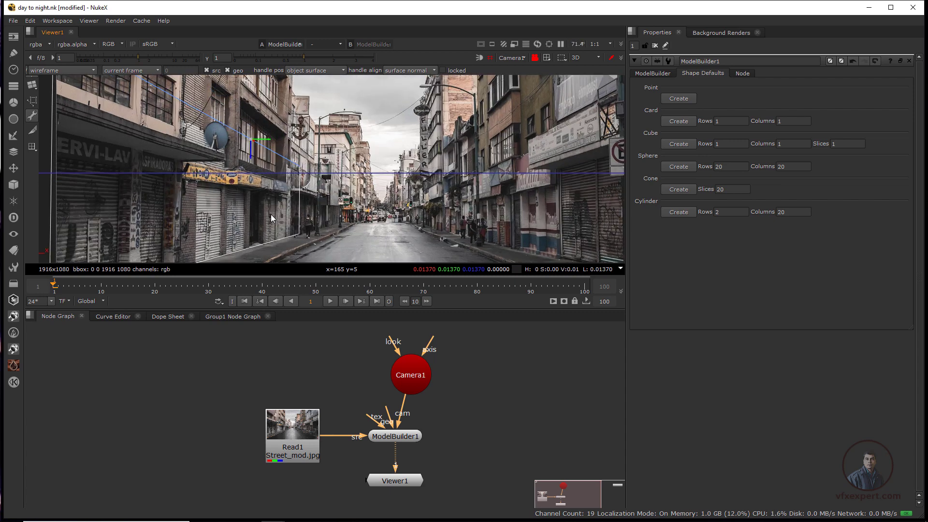
{"action": "left_click", "coordinate": [300, 215]}
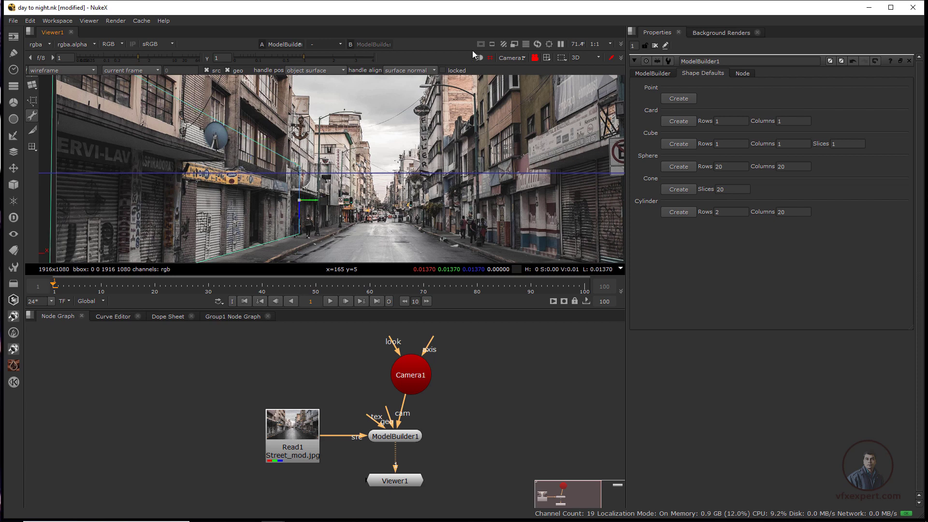
{"action": "left_click", "coordinate": [533, 59]}
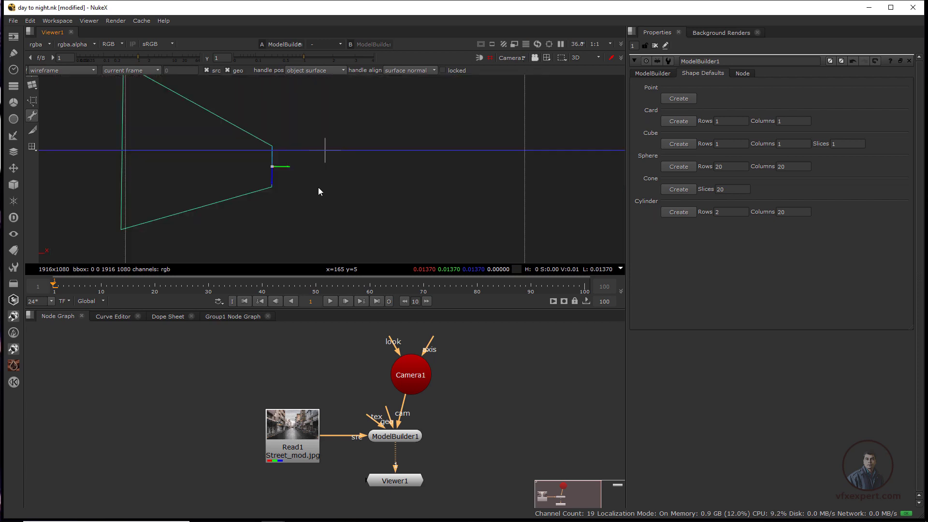
{"action": "left_click_drag", "start_coordinate": [418, 180], "coordinate": [347, 178]}
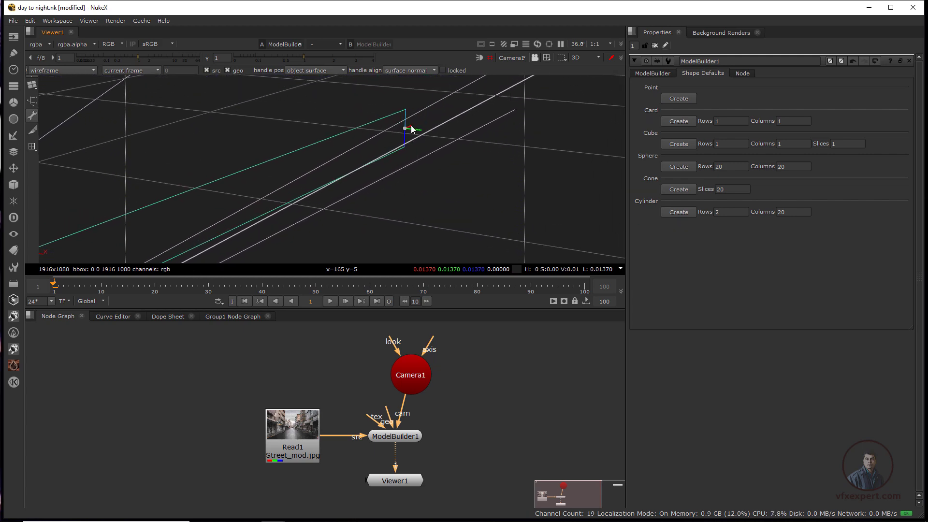
{"action": "left_click_drag", "start_coordinate": [410, 129], "coordinate": [482, 107]}
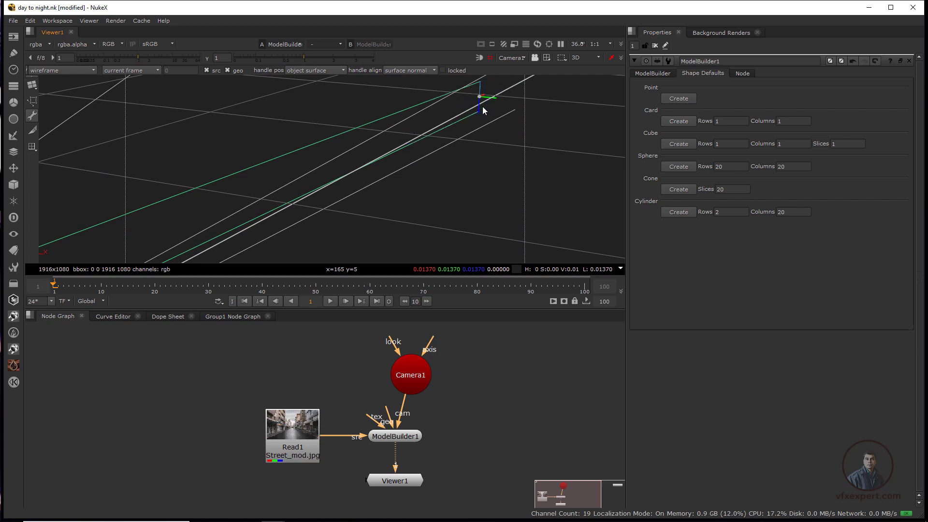
{"action": "left_click", "coordinate": [561, 43]}
{"action": "left_click", "coordinate": [537, 58]}
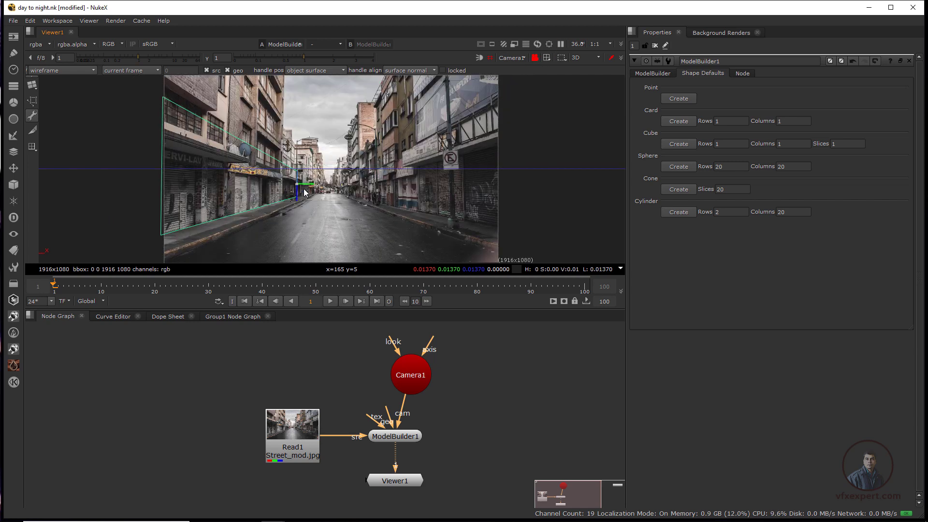
Step: Shift the left wall's far edge to the distant end of the sidewalk near the street's vanishing area
{"action": "scroll", "coordinate": [306, 202], "scroll_direction": "up", "scroll_amount": 5}
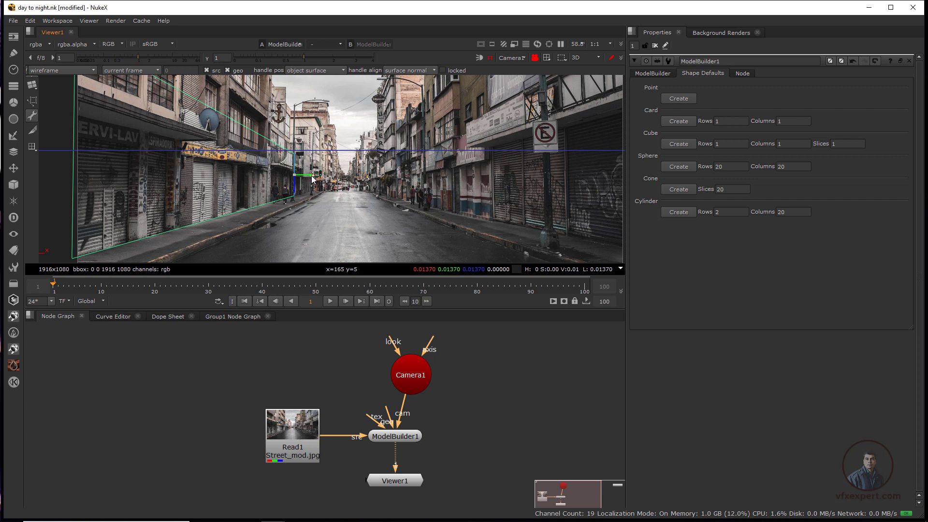
{"action": "left_click", "coordinate": [302, 150], "text": "shift"}
{"action": "left_click_drag", "start_coordinate": [290, 181], "coordinate": [327, 179]}
Step: Extrude the left wall's far edge across the street to the base of the buildings on the right side
{"action": "right_click", "coordinate": [311, 178]}
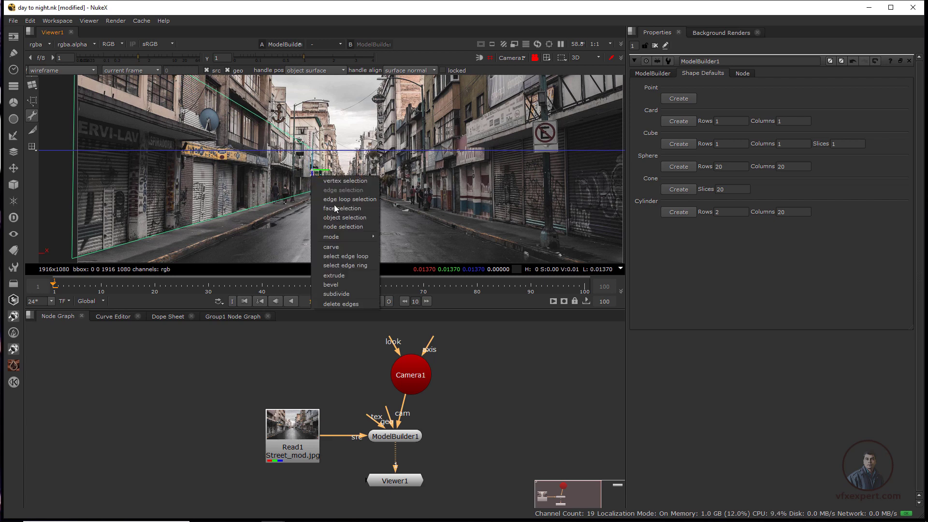
{"action": "left_click", "coordinate": [346, 277]}
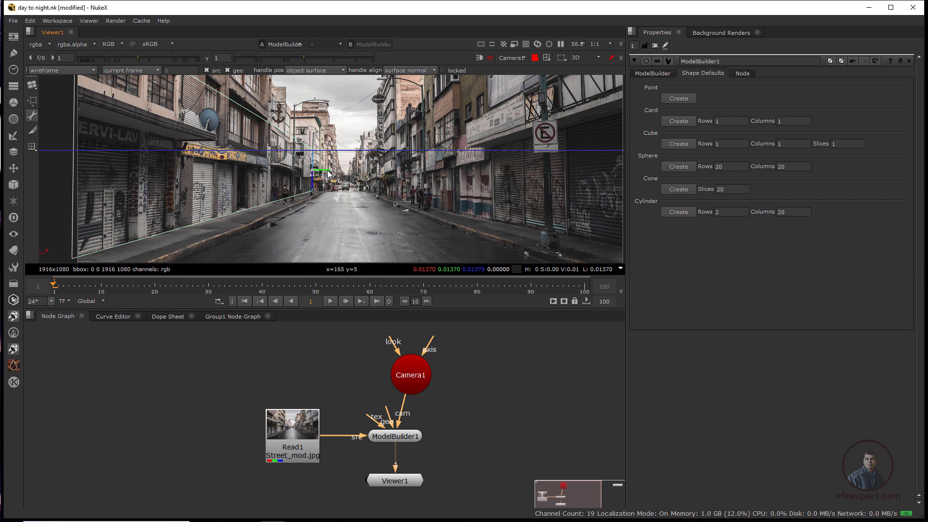
{"action": "left_click_drag", "start_coordinate": [369, 175], "coordinate": [394, 171]}
Step: Extrude the edge on the street's right side and pull it back toward the camera in the free 3D view to form the right wall
{"action": "right_click", "coordinate": [377, 184]}
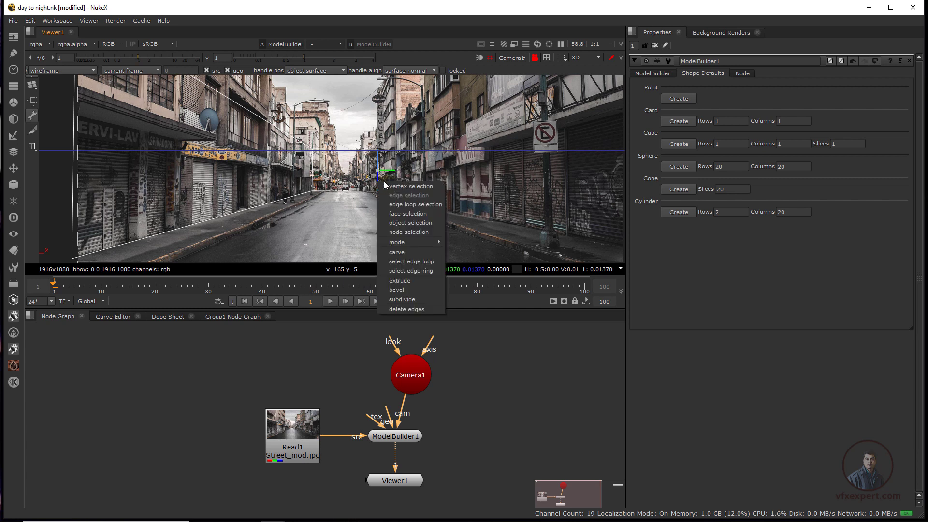
{"action": "mouse_move", "coordinate": [407, 241]}
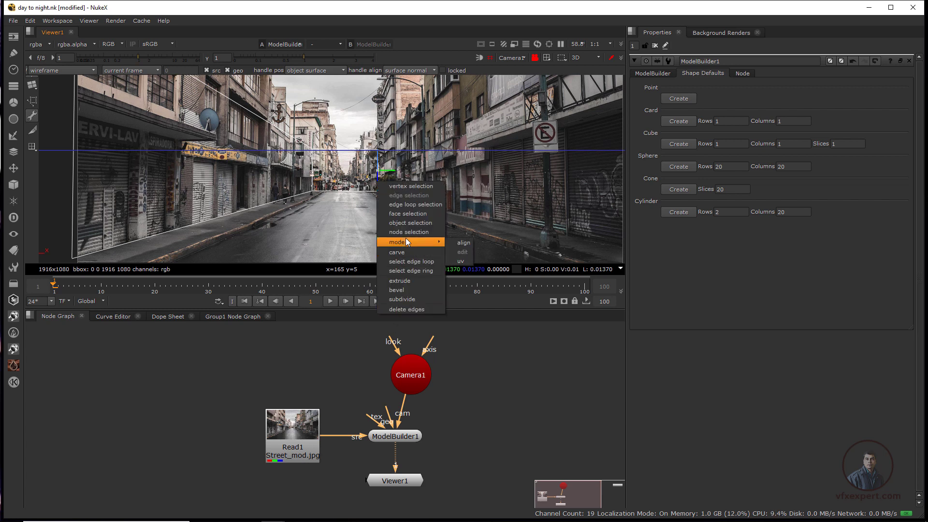
{"action": "left_click", "coordinate": [410, 281]}
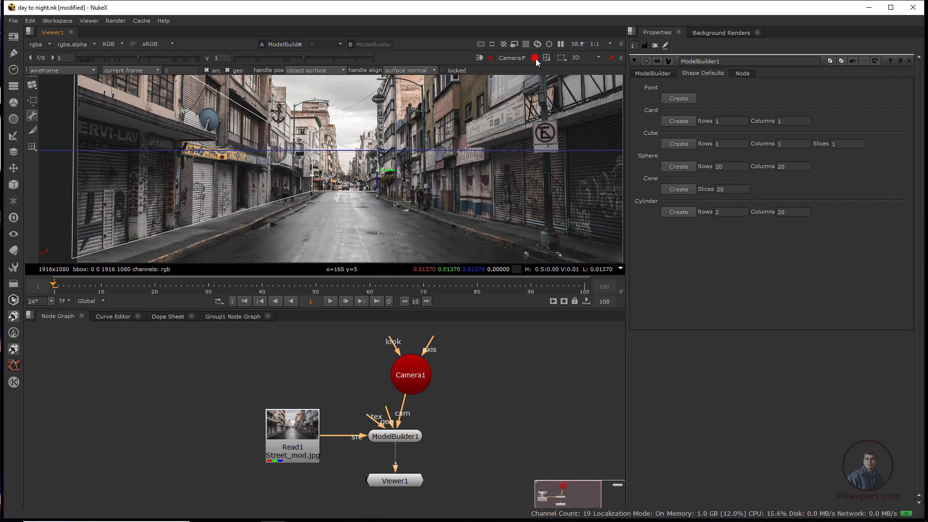
{"action": "left_click", "coordinate": [535, 58]}
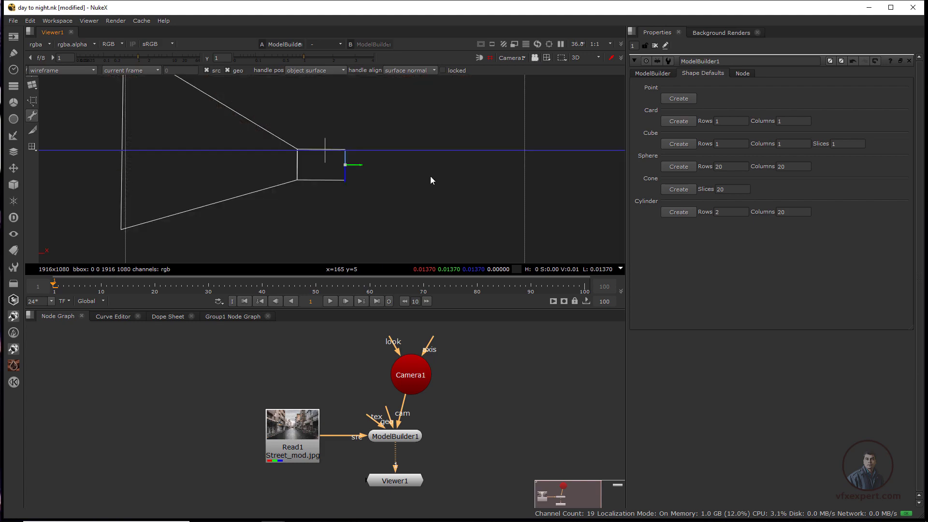
{"action": "mouse_move", "coordinate": [431, 180]}
{"action": "left_mouse_down"}
{"action": "mouse_move", "coordinate": [443, 183]}
{"action": "mouse_move", "coordinate": [304, 226]}
{"action": "mouse_move", "coordinate": [175, 251]}
{"action": "mouse_move", "coordinate": [417, 181]}
{"action": "left_mouse_up"}
{"action": "scroll", "coordinate": [417, 182], "scroll_direction": "down", "scroll_amount": 3}
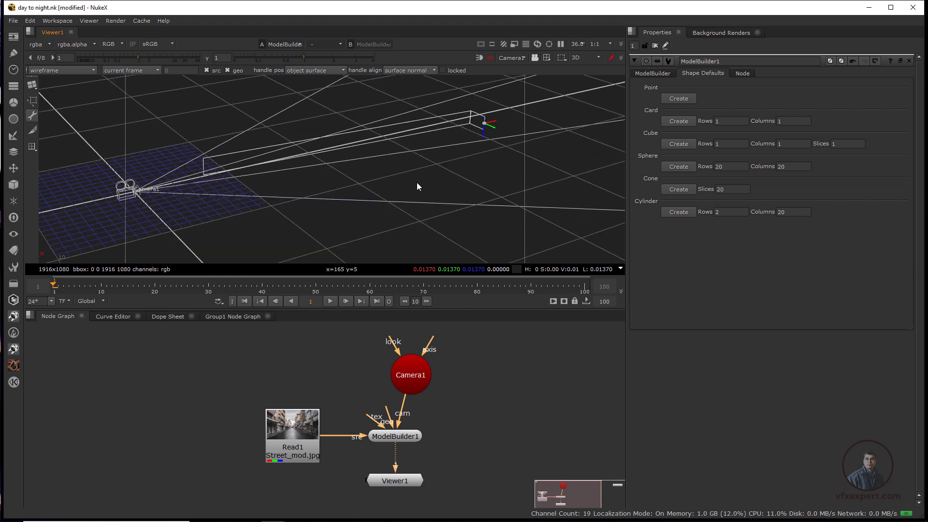
{"action": "left_click_drag", "start_coordinate": [494, 119], "coordinate": [222, 206]}
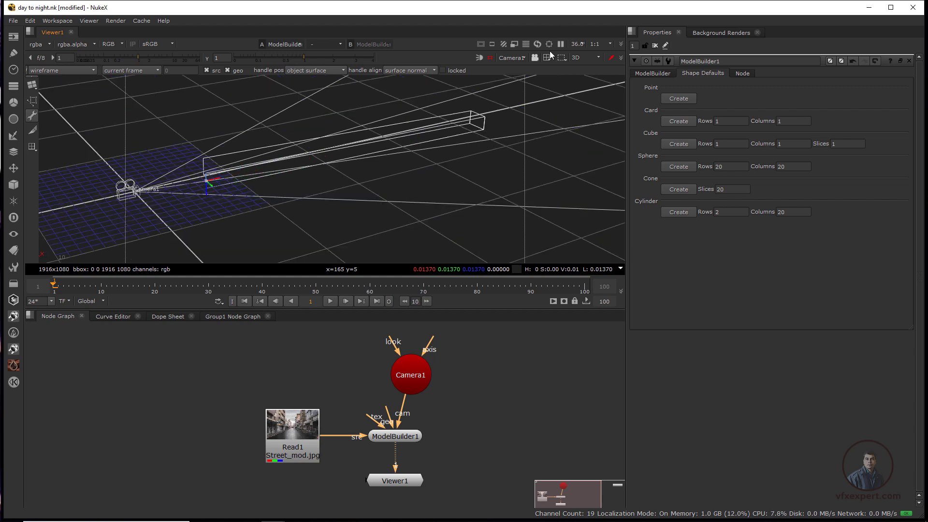
Step: In the locked camera view, move the right wall's near edge just beyond the photo's right border, following the base of the shopfronts
{"action": "left_click", "coordinate": [534, 58]}
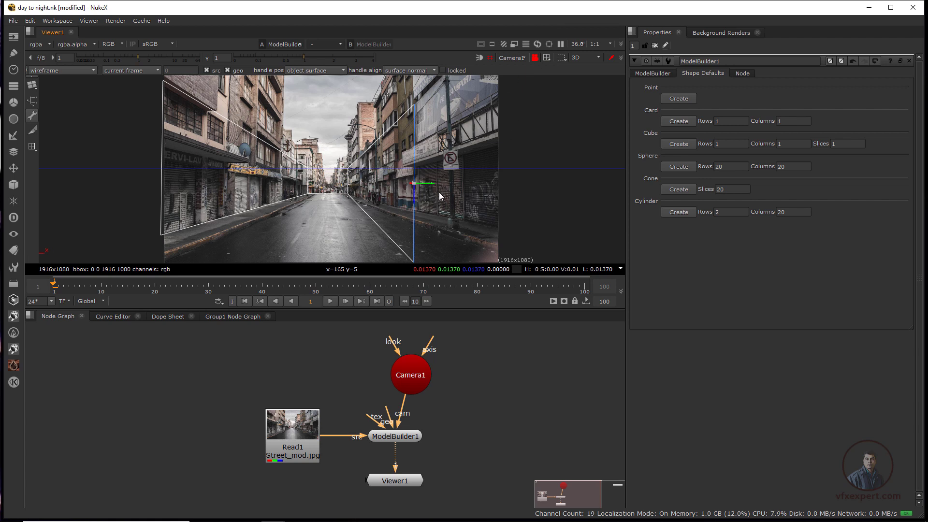
{"action": "left_click_drag", "start_coordinate": [433, 185], "coordinate": [504, 156]}
{"action": "scroll", "coordinate": [509, 211], "scroll_direction": "up", "scroll_amount": 3}
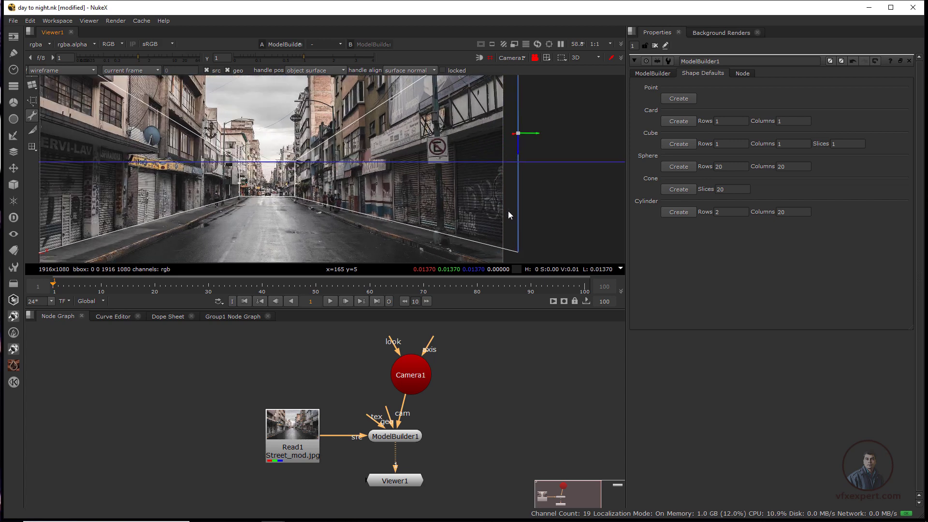
{"action": "left_click_drag", "start_coordinate": [493, 131], "coordinate": [497, 133]}
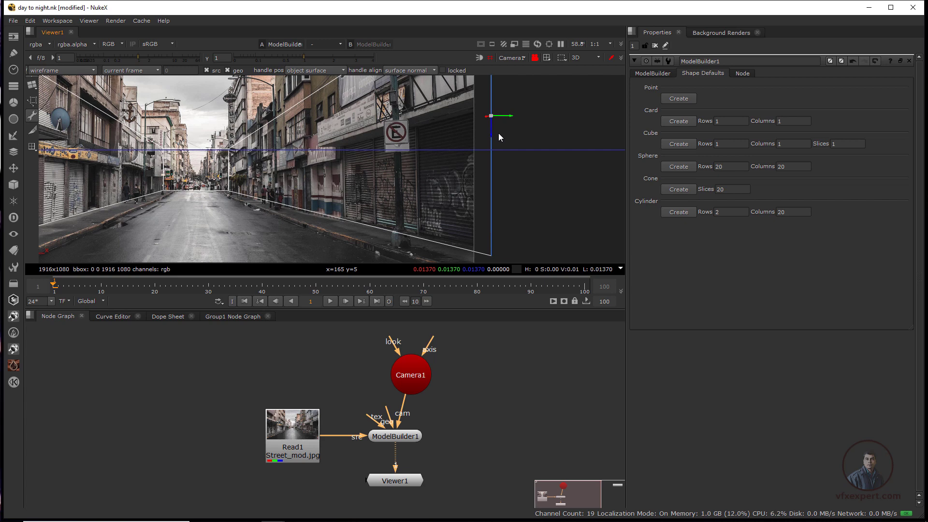
Step: Move the right wall's near edge slightly farther beyond the photo's right border, keeping the wall aligned with the base of the shopfronts
{"action": "scroll", "coordinate": [214, 212], "scroll_direction": "up", "scroll_amount": 3}
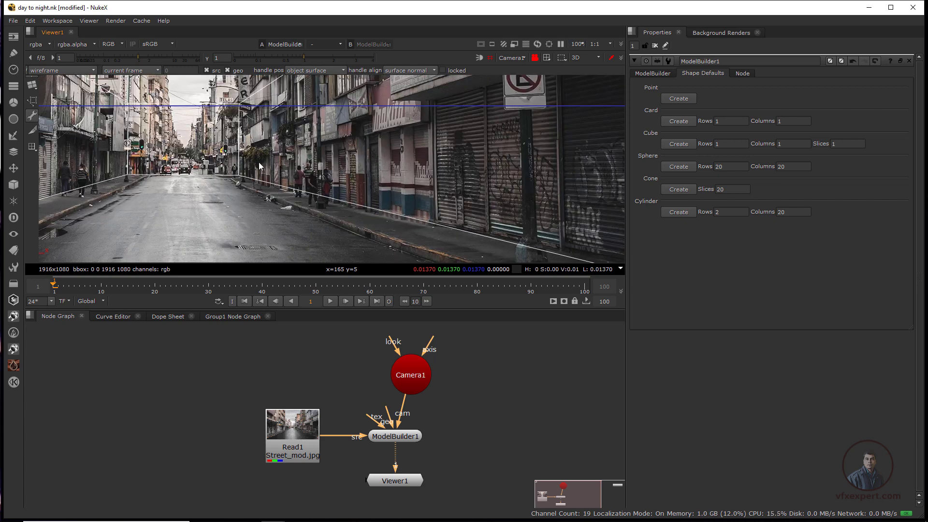
{"action": "left_click", "coordinate": [240, 130]}
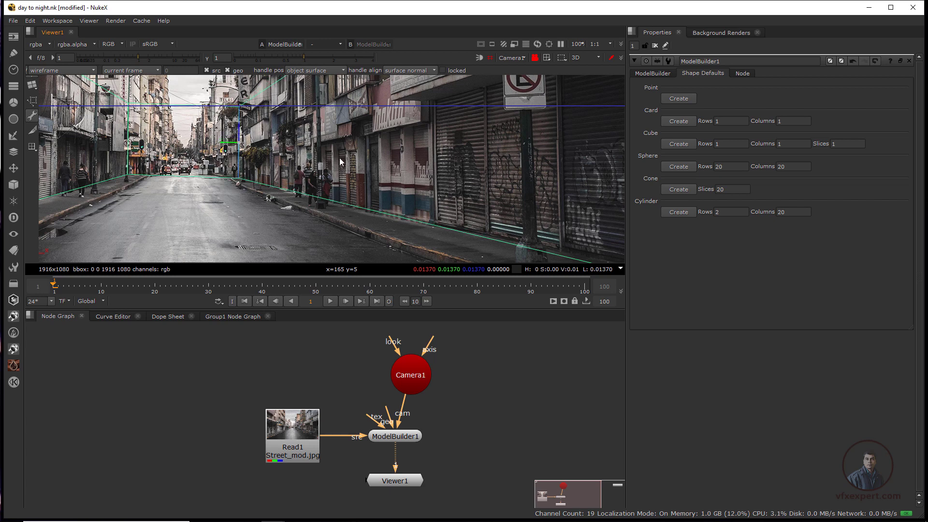
{"action": "scroll", "coordinate": [322, 173], "scroll_direction": "down", "scroll_amount": 3}
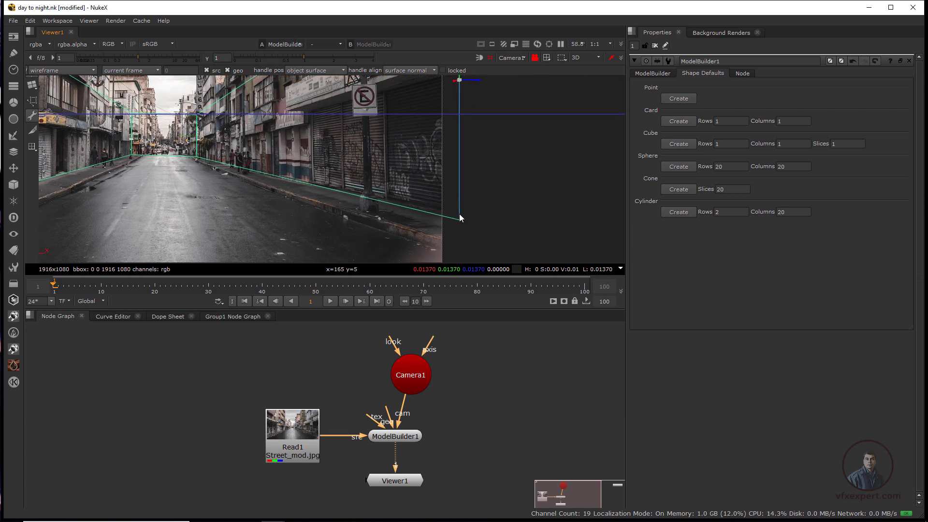
{"action": "scroll", "coordinate": [459, 215], "scroll_direction": "down", "scroll_amount": 3}
{"action": "left_click_drag", "start_coordinate": [442, 134], "coordinate": [469, 151]}
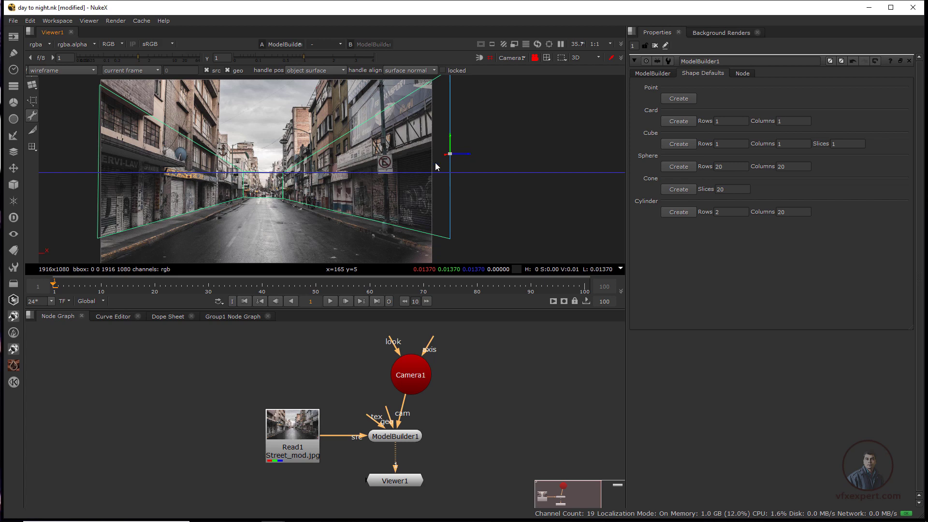
Step: Extrude the left wall's top edge upward past the photo's top border to cover the full height of the left buildings
{"action": "scroll", "coordinate": [363, 176], "scroll_direction": "down", "scroll_amount": 4}
{"action": "scroll", "coordinate": [331, 187], "scroll_direction": "up", "scroll_amount": 3}
{"action": "scroll", "coordinate": [331, 186], "scroll_direction": "up", "scroll_amount": 3}
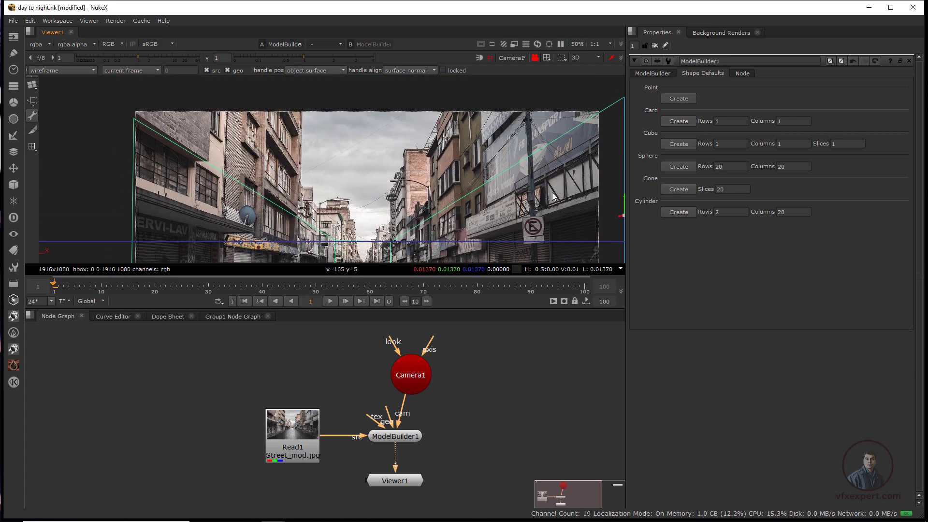
{"action": "left_click", "coordinate": [261, 193]}
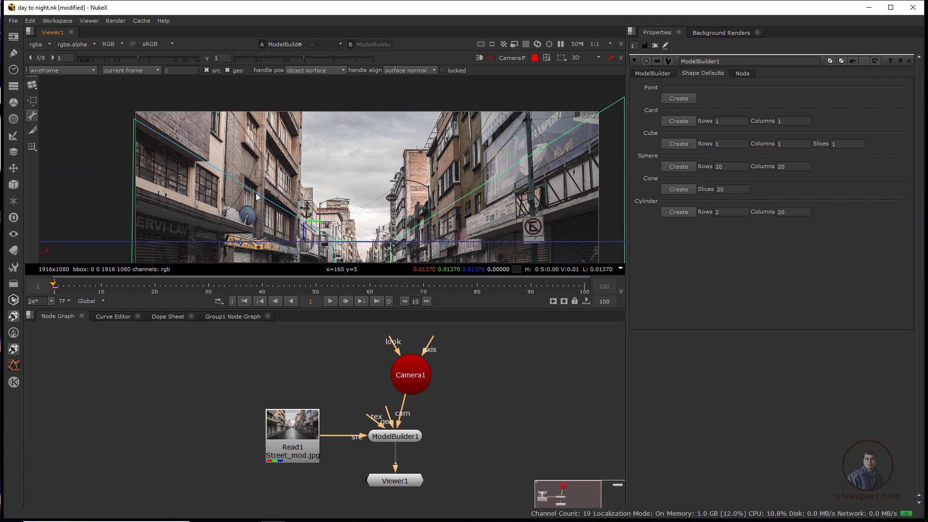
{"action": "right_click", "coordinate": [293, 214]}
{"action": "mouse_move", "coordinate": [318, 273]}
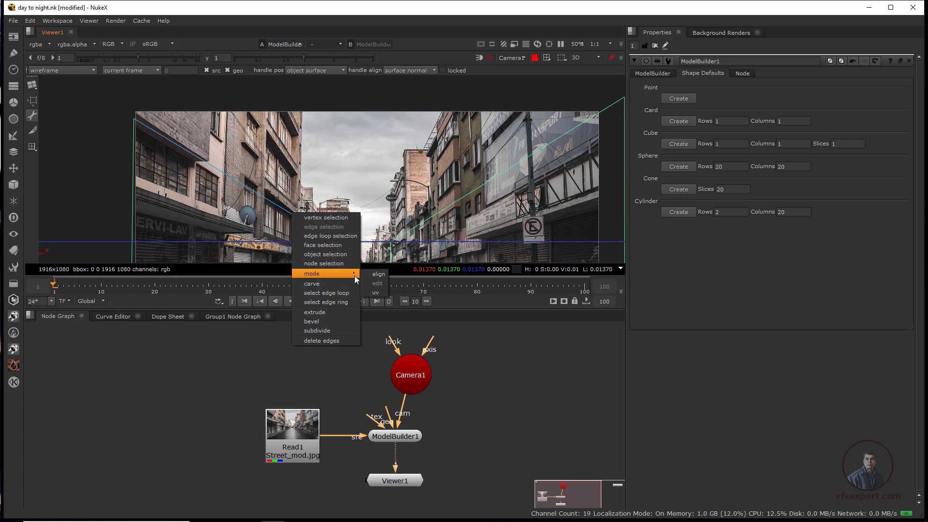
{"action": "left_click", "coordinate": [326, 312]}
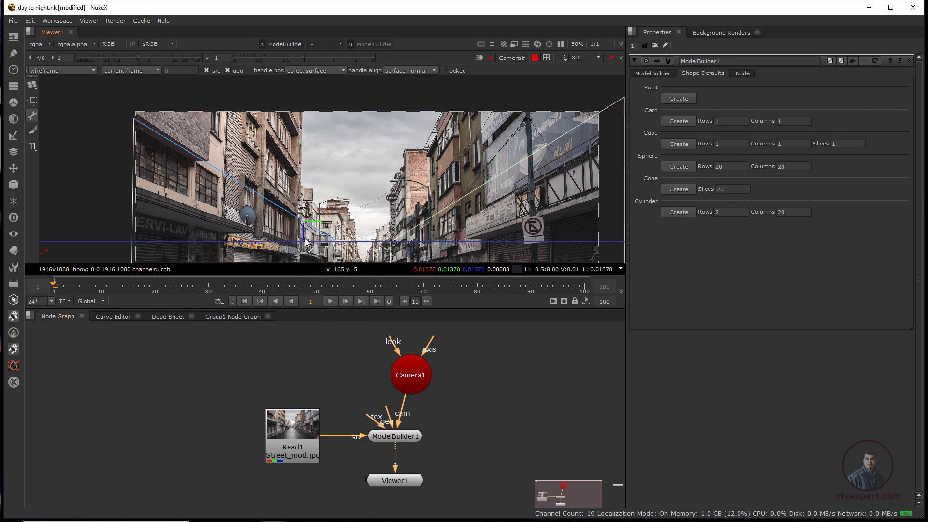
{"action": "left_click_drag", "start_coordinate": [305, 240], "coordinate": [310, 150]}
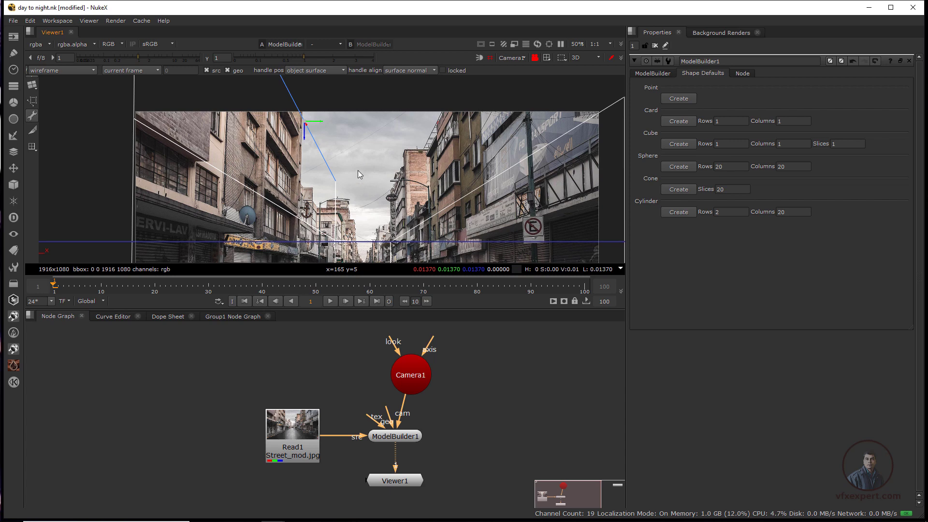
Step: Extrude the right wall's top edge above the photo frame and raise the back wall's top edge to the photo's top border
{"action": "scroll", "coordinate": [395, 213], "scroll_direction": "down", "scroll_amount": 3}
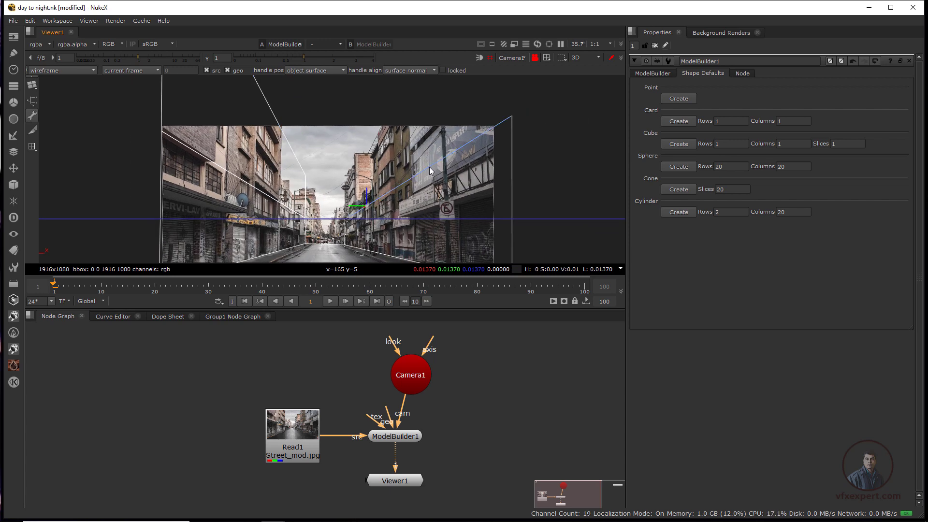
{"action": "right_click", "coordinate": [429, 167]}
{"action": "left_click", "coordinate": [457, 269]}
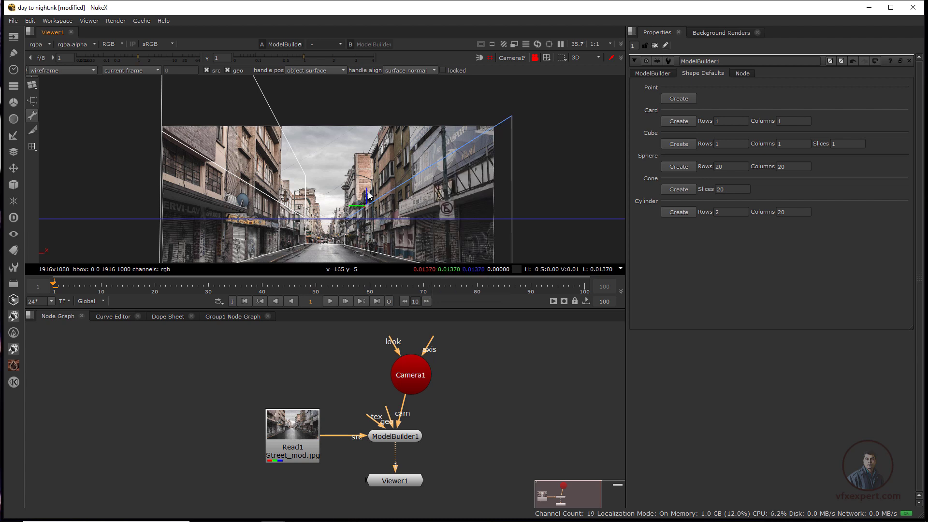
{"action": "left_click_drag", "start_coordinate": [368, 193], "coordinate": [377, 100]}
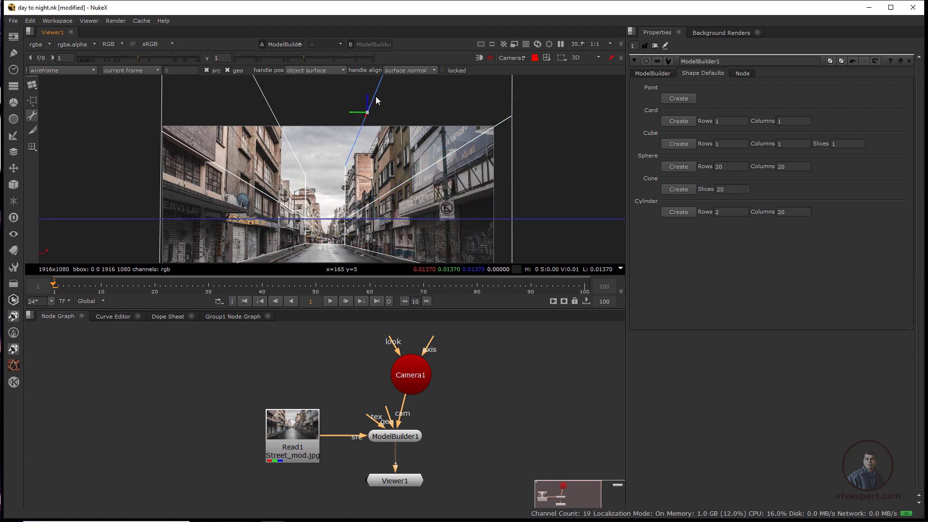
{"action": "left_click", "coordinate": [328, 218]}
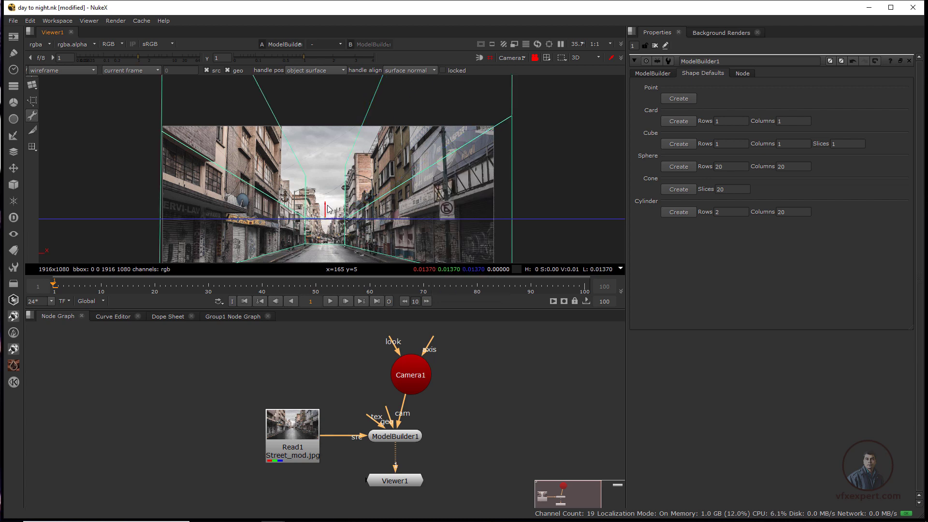
{"action": "left_click_drag", "start_coordinate": [326, 208], "coordinate": [332, 115]}
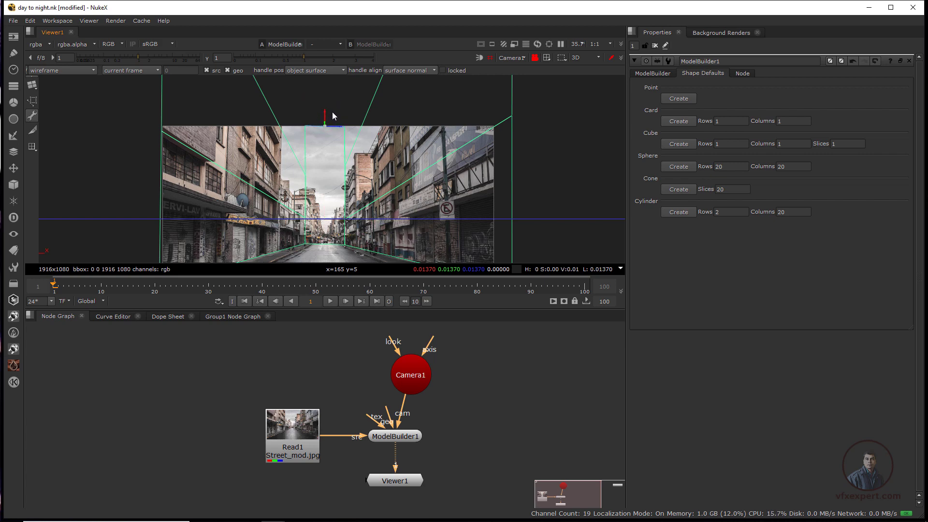
Step: Extrude the left wall's bottom edge across the road toward the right wall to start the ground plane
{"action": "scroll", "coordinate": [350, 188], "scroll_direction": "down", "scroll_amount": 3}
{"action": "left_click_drag", "start_coordinate": [355, 256], "coordinate": [390, 202]}
{"action": "scroll", "coordinate": [391, 207], "scroll_direction": "up", "scroll_amount": 5}
{"action": "left_click_drag", "start_coordinate": [218, 158], "coordinate": [229, 210]}
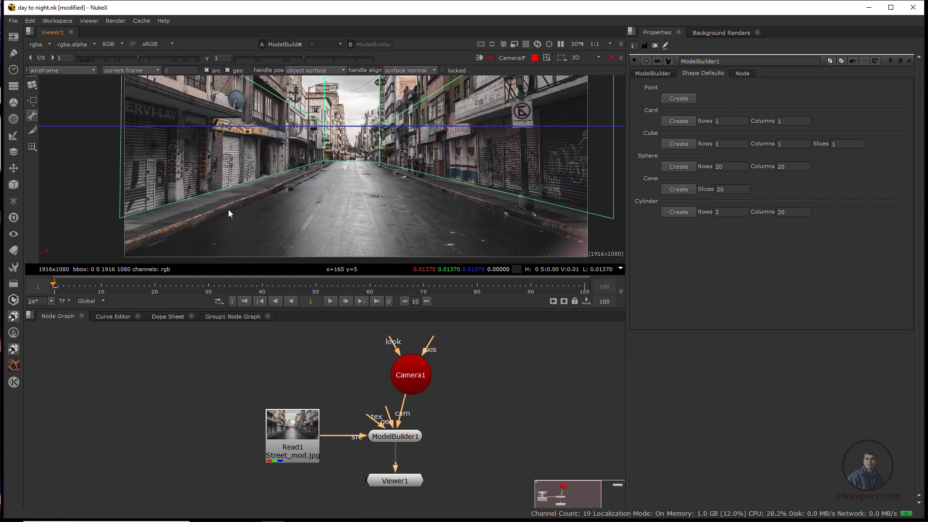
{"action": "scroll", "coordinate": [422, 213], "scroll_direction": "down", "scroll_amount": 2}
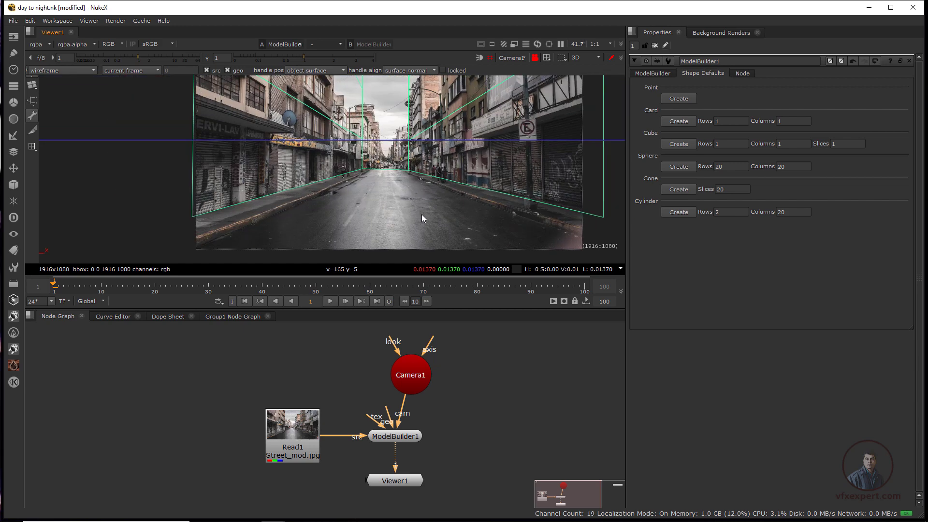
{"action": "scroll", "coordinate": [236, 215], "scroll_direction": "up", "scroll_amount": 1}
{"action": "left_click", "coordinate": [265, 196]}
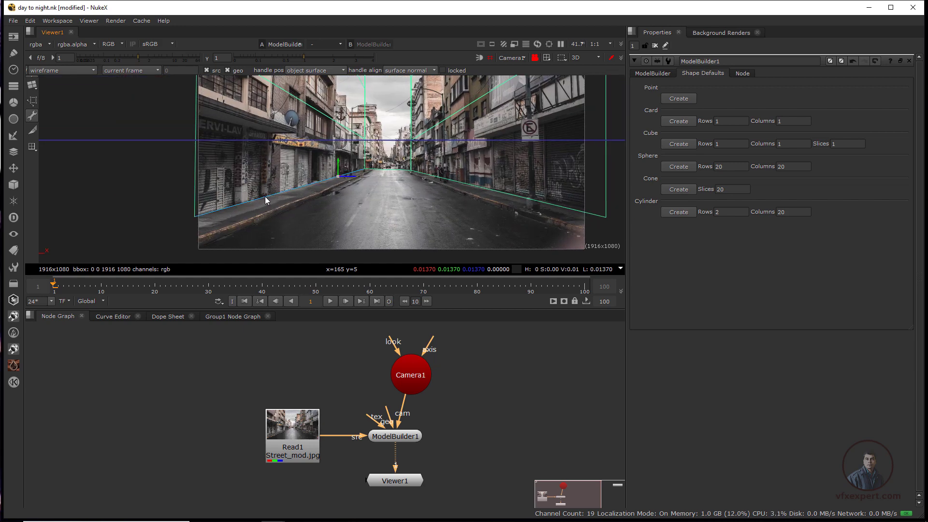
{"action": "right_click", "coordinate": [265, 197]}
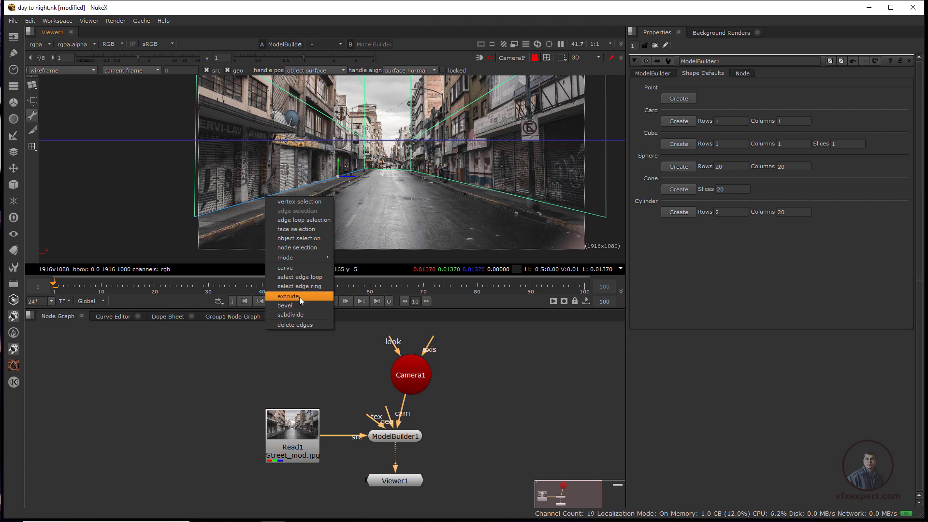
{"action": "left_click", "coordinate": [299, 297]}
{"action": "left_click_drag", "start_coordinate": [358, 173], "coordinate": [418, 166]}
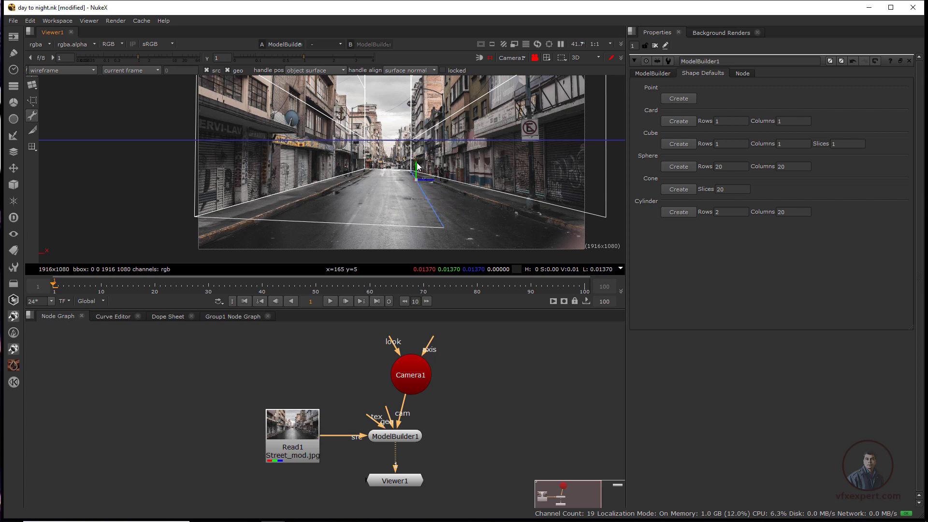
Step: Switch to vertex selection and move the ground plane's near right corner to the right wall's near bottom corner
{"action": "left_click", "coordinate": [444, 226]}
{"action": "right_click", "coordinate": [444, 226]}
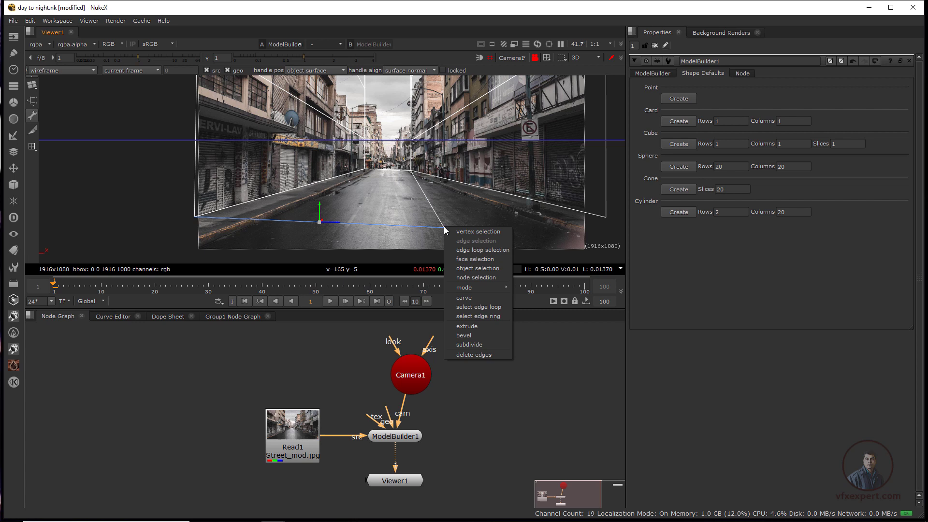
{"action": "left_click", "coordinate": [477, 231]}
{"action": "left_click_drag", "start_coordinate": [479, 207], "coordinate": [382, 245]}
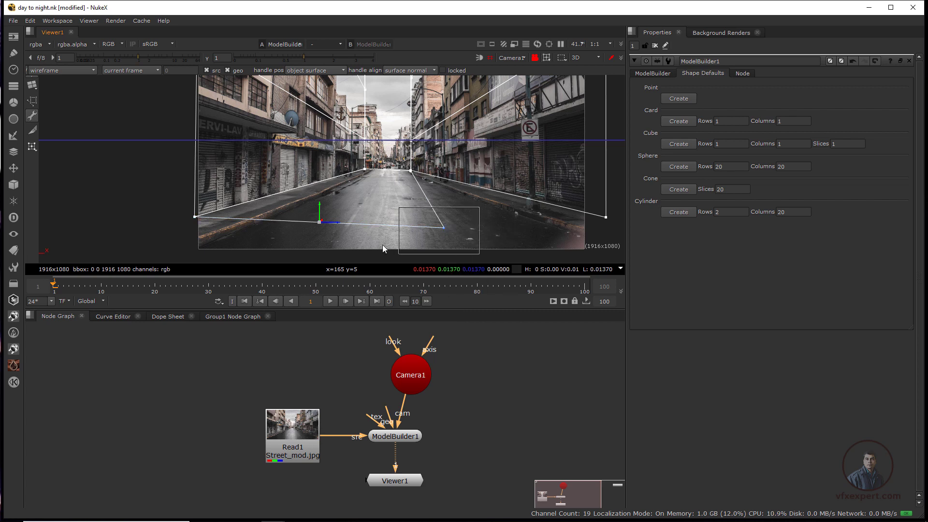
{"action": "left_click_drag", "start_coordinate": [465, 228], "coordinate": [619, 176]}
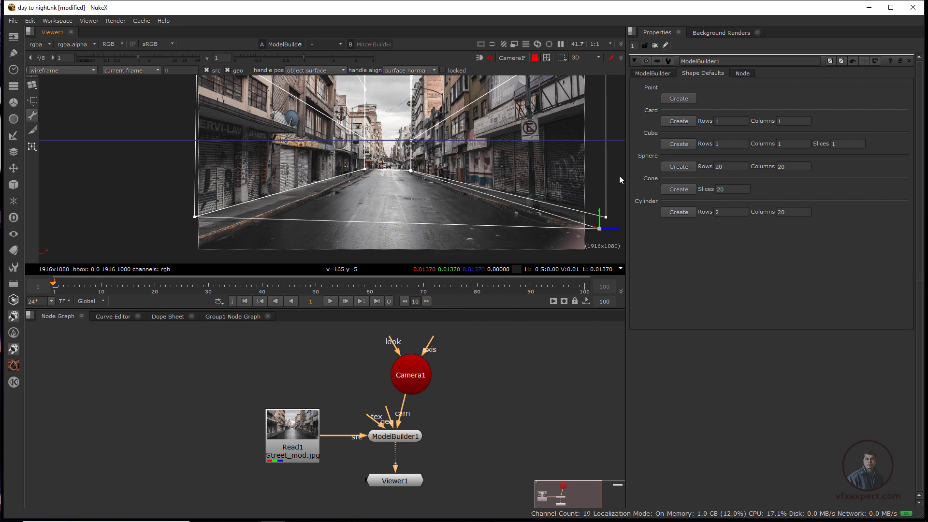
{"action": "left_click_drag", "start_coordinate": [599, 215], "coordinate": [608, 202]}
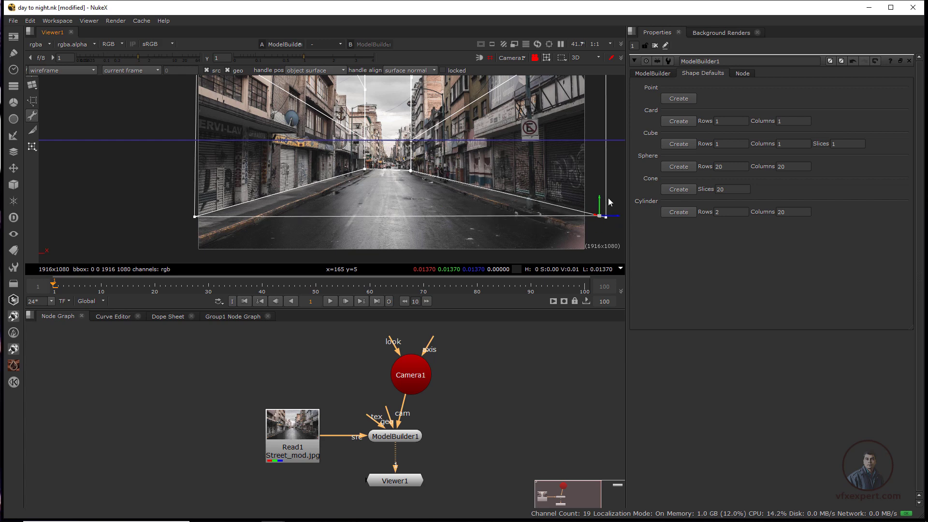
Step: Extrude the ground plane's near edge toward the camera until it extends below the photo's bottom border
{"action": "scroll", "coordinate": [335, 228], "scroll_direction": "down", "scroll_amount": 2}
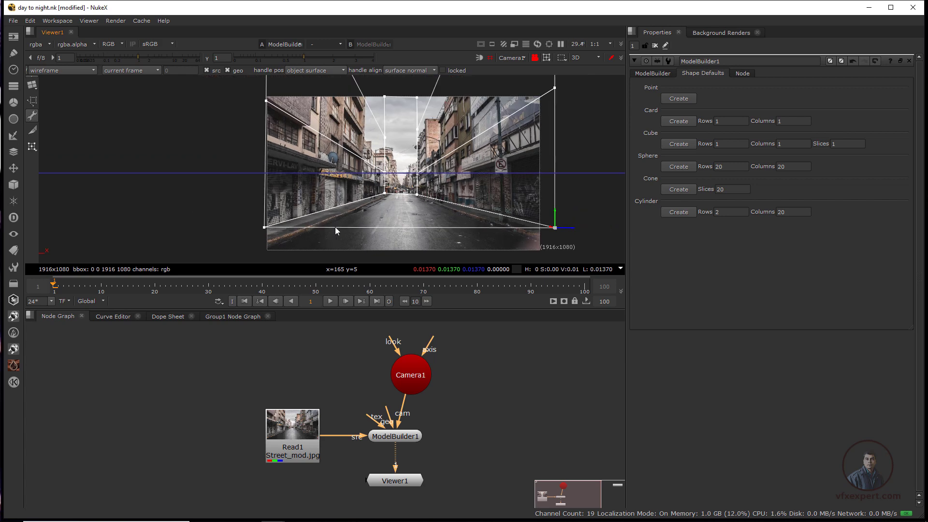
{"action": "left_click", "coordinate": [445, 226]}
{"action": "right_click", "coordinate": [447, 227]}
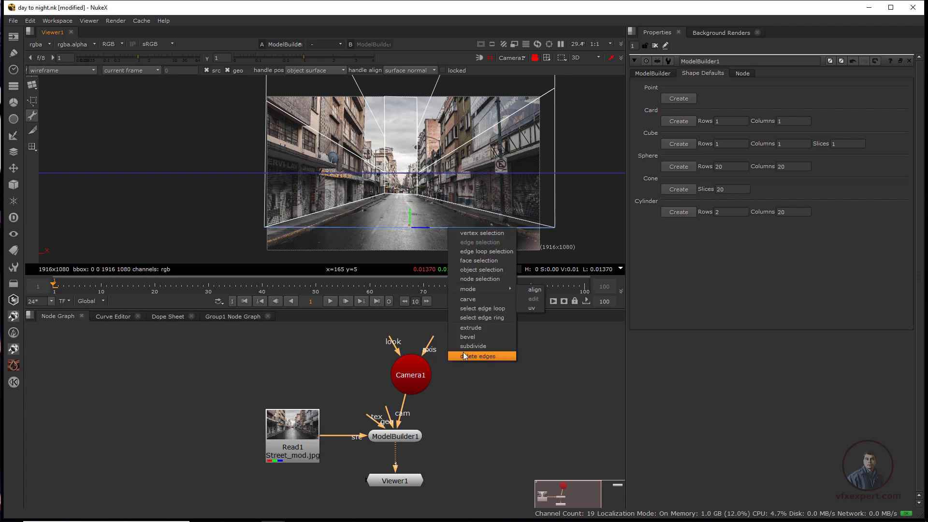
{"action": "left_click", "coordinate": [470, 328]}
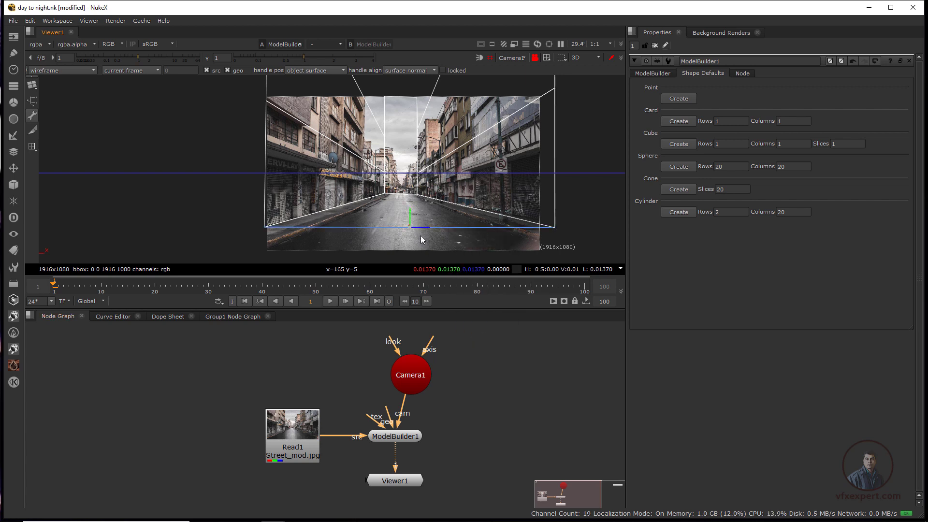
{"action": "left_click_drag", "start_coordinate": [408, 224], "coordinate": [417, 259]}
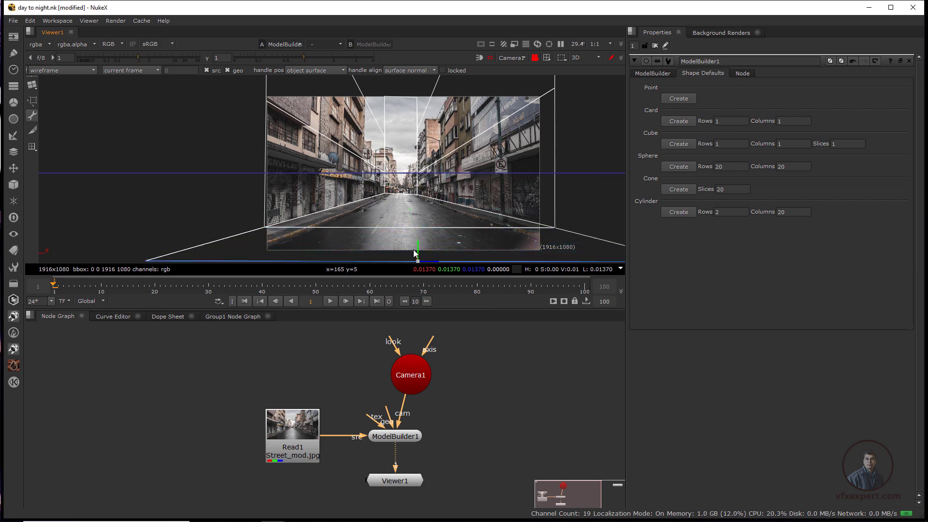
{"action": "scroll", "coordinate": [456, 217], "scroll_direction": "down", "scroll_amount": 3}
{"action": "scroll", "coordinate": [467, 231], "scroll_direction": "up", "scroll_amount": 5}
{"action": "left_click_drag", "start_coordinate": [467, 231], "coordinate": [405, 244]}
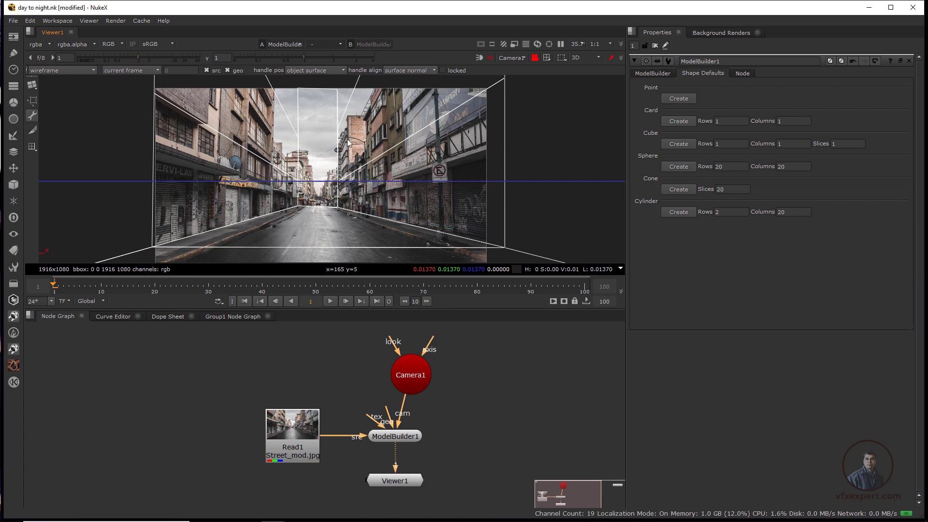
Step: Bake the selected Card1 geometry from ModelBuilder1 into its own geometry node
{"action": "left_click_drag", "start_coordinate": [401, 360], "coordinate": [391, 358]}
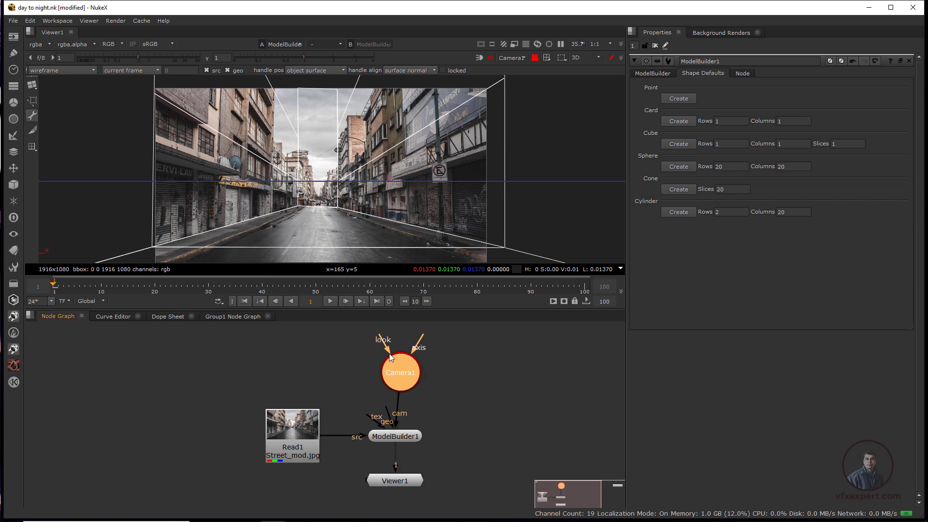
{"action": "left_click", "coordinate": [652, 73]}
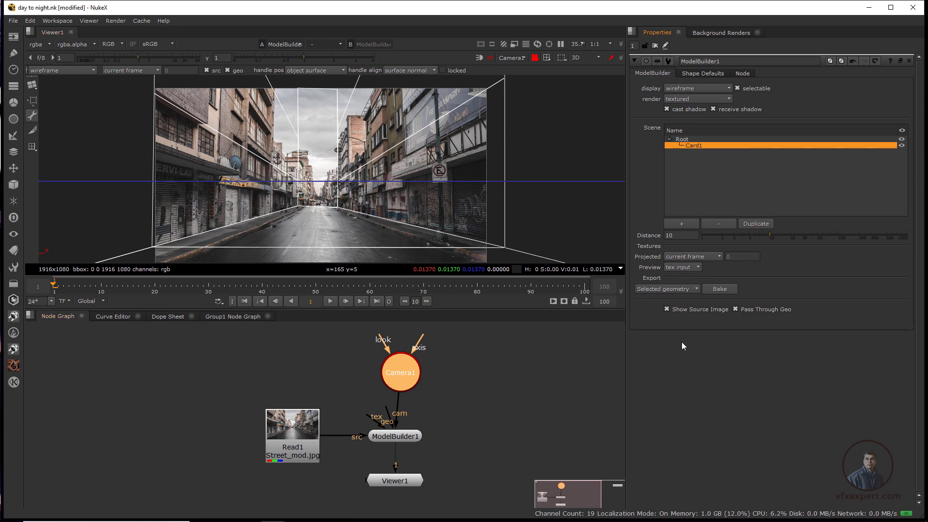
{"action": "left_click", "coordinate": [723, 290]}
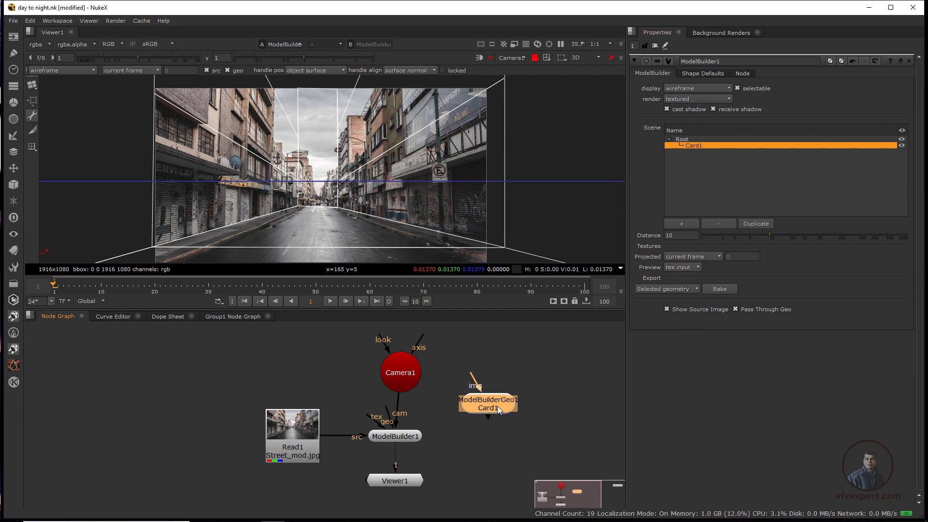
Step: Show the baked Card1 geometry in the viewer, unlock the camera view and examine the street model in free 3D
{"action": "key", "text": "1"}
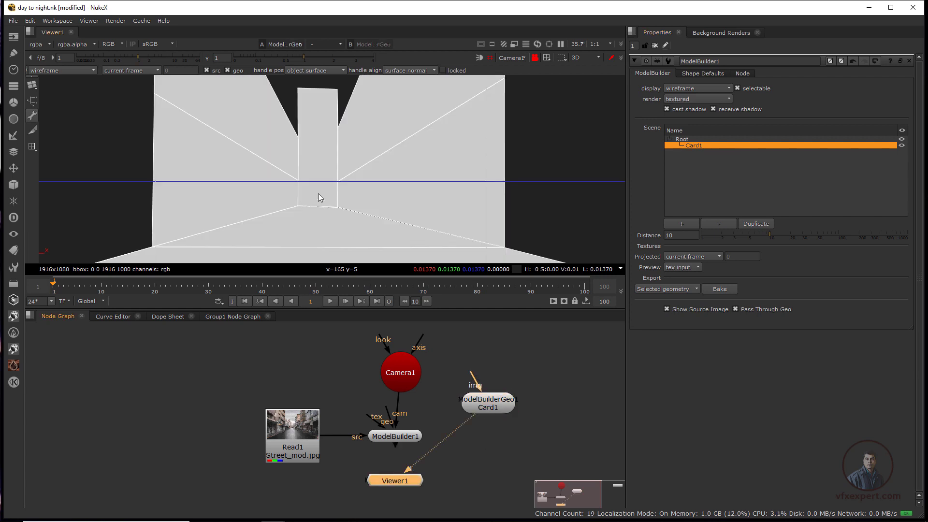
{"action": "scroll", "coordinate": [352, 195], "scroll_direction": "down", "scroll_amount": 5}
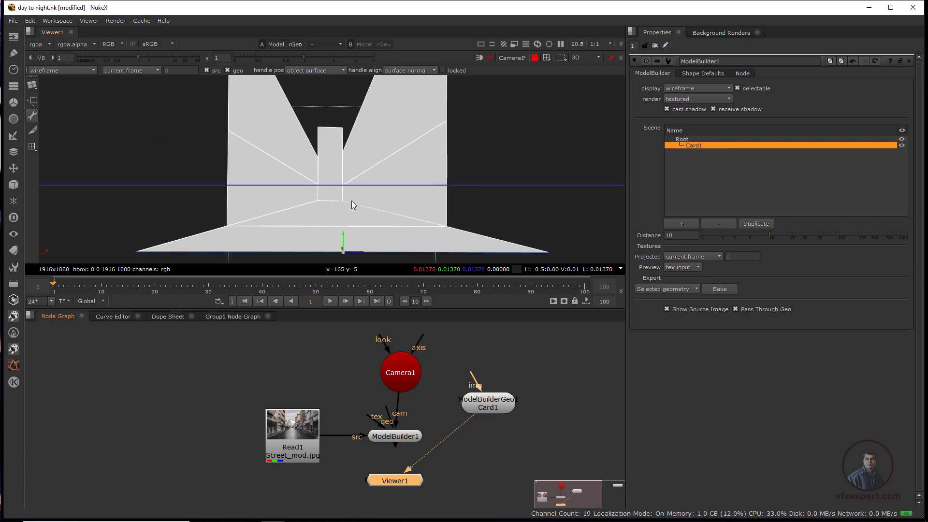
{"action": "scroll", "coordinate": [352, 200], "scroll_direction": "down", "scroll_amount": 3}
{"action": "left_click_drag", "start_coordinate": [398, 160], "coordinate": [483, 155]}
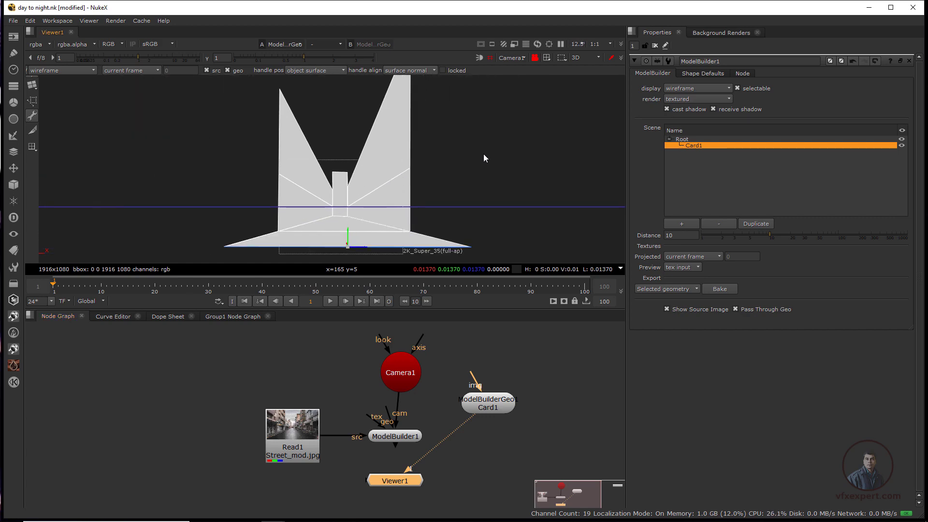
{"action": "left_click", "coordinate": [535, 58]}
{"action": "left_click_drag", "start_coordinate": [510, 116], "coordinate": [481, 182]}
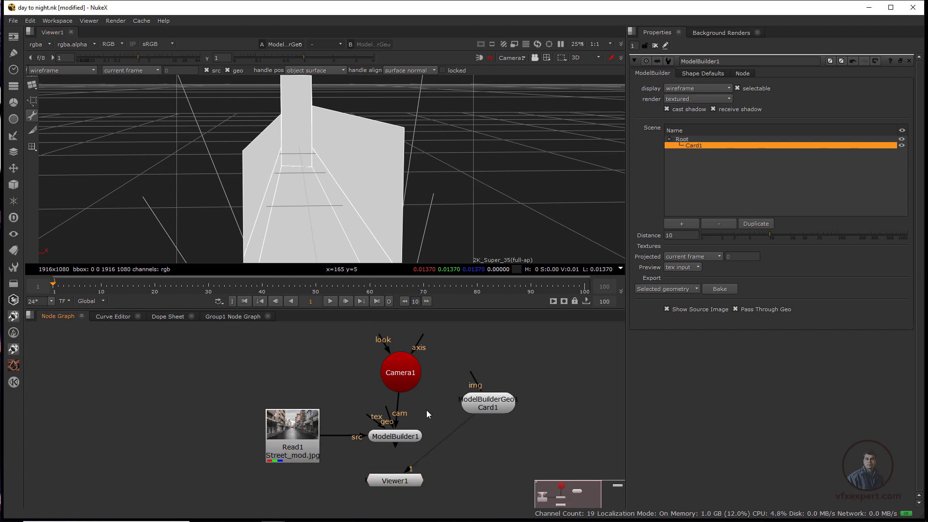
Step: Place Viewer1 below the baked Card1 geometry node and add a Project3D node to the node graph
{"action": "left_click_drag", "start_coordinate": [426, 409], "coordinate": [254, 408]}
{"action": "left_click_drag", "start_coordinate": [236, 470], "coordinate": [329, 459]}
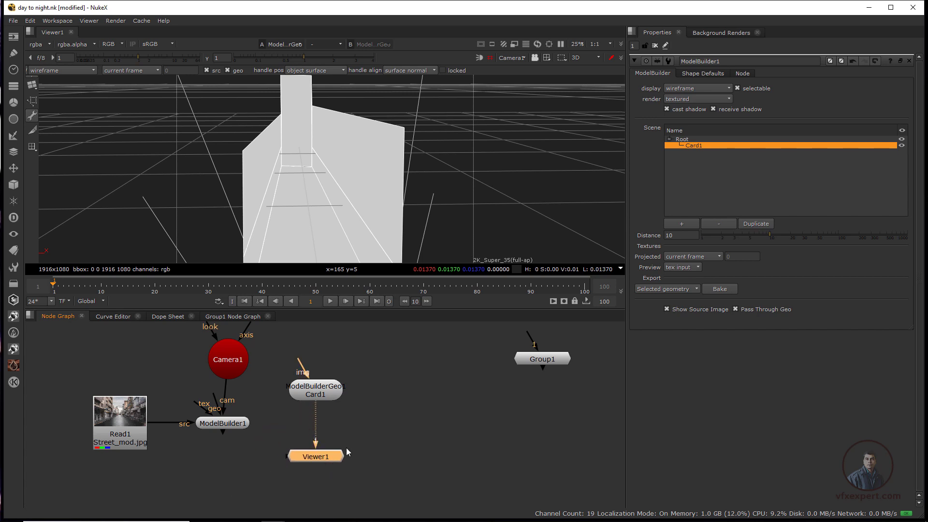
{"action": "left_click", "coordinate": [346, 447]}
{"action": "scroll", "coordinate": [286, 487], "scroll_direction": "up", "scroll_amount": 1}
{"action": "left_click_drag", "start_coordinate": [286, 487], "coordinate": [320, 465]}
{"action": "key", "text": "Tab"}
{"action": "type", "text": "pro"}
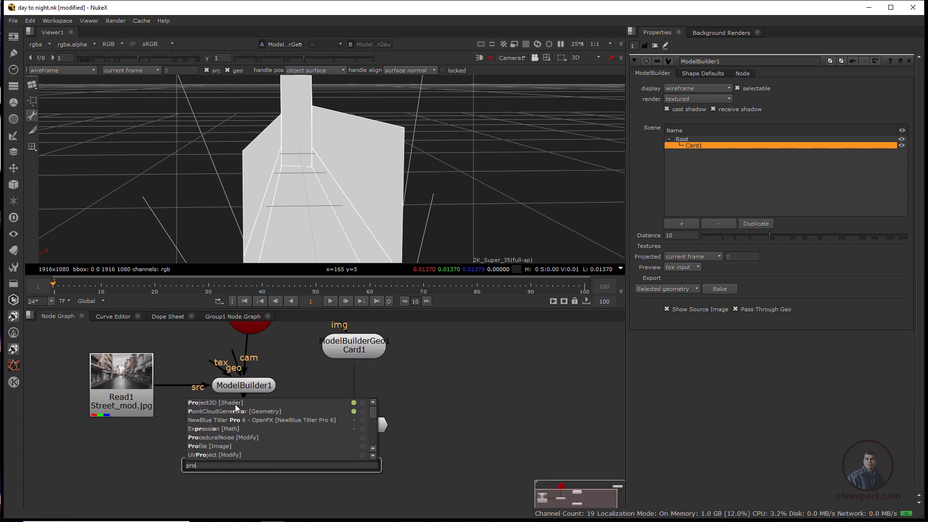
{"action": "left_click", "coordinate": [236, 403]}
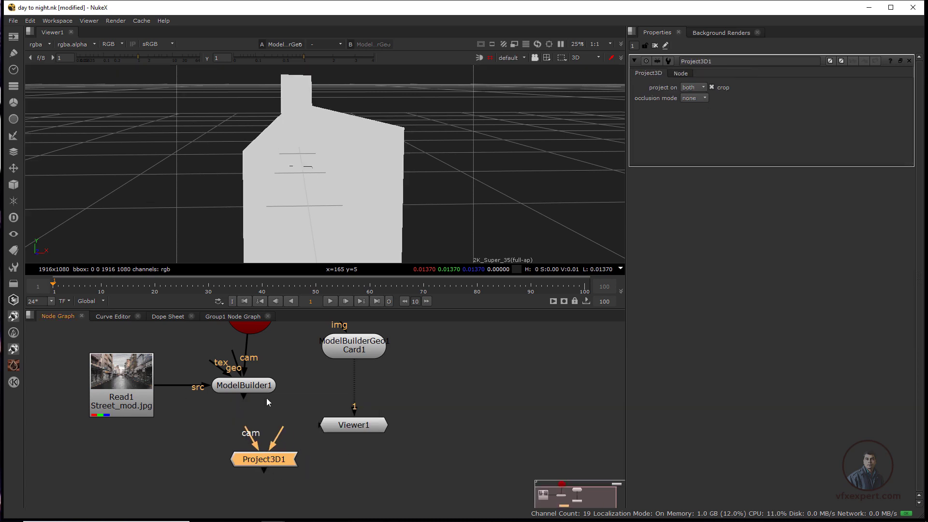
Step: Connect Project3D1's cam input to Camera1 and its image input to Read1, placing the node below ModelBuilder1
{"action": "left_click_drag", "start_coordinate": [241, 416], "coordinate": [248, 448]}
{"action": "left_click_drag", "start_coordinate": [261, 344], "coordinate": [247, 355]}
{"action": "left_click_drag", "start_coordinate": [250, 421], "coordinate": [229, 421]}
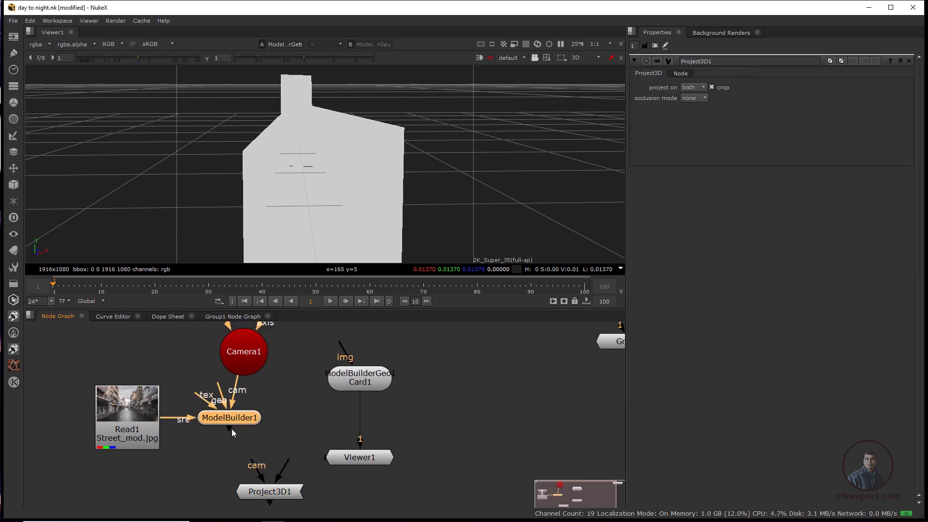
{"action": "left_click_drag", "start_coordinate": [251, 464], "coordinate": [262, 366]}
{"action": "left_click_drag", "start_coordinate": [363, 375], "coordinate": [363, 383]}
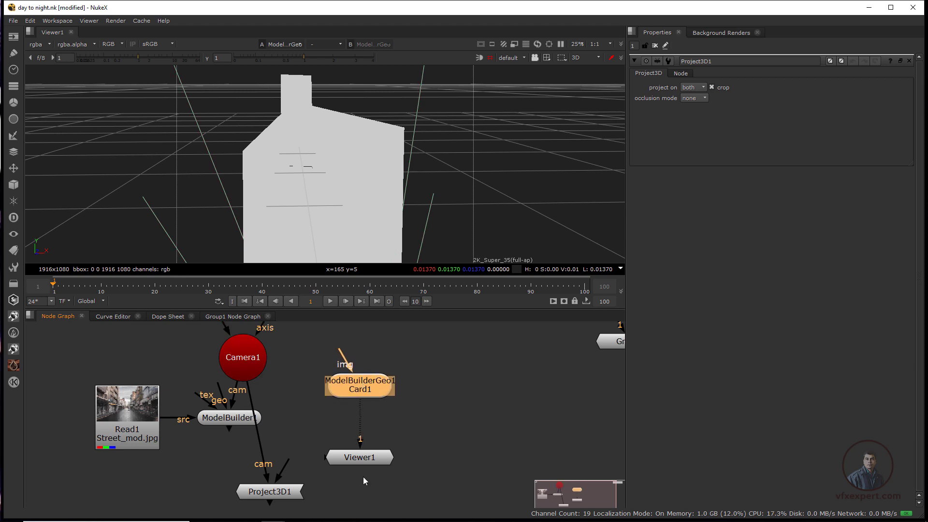
{"action": "left_click_drag", "start_coordinate": [361, 458], "coordinate": [361, 468]}
{"action": "left_click_drag", "start_coordinate": [362, 388], "coordinate": [357, 395]}
{"action": "left_click_drag", "start_coordinate": [287, 499], "coordinate": [269, 455]}
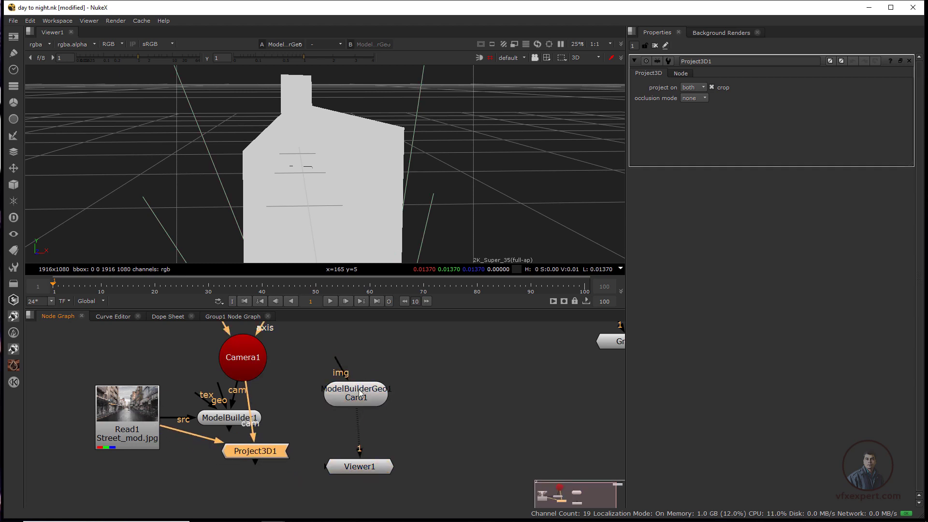
Step: Move the baked Card1 geometry node below Project3D1 and connect its img input to Project3D1
{"action": "left_click_drag", "start_coordinate": [354, 392], "coordinate": [273, 490]}
{"action": "left_click_drag", "start_coordinate": [387, 401], "coordinate": [423, 354]}
{"action": "left_click_drag", "start_coordinate": [311, 452], "coordinate": [303, 466]}
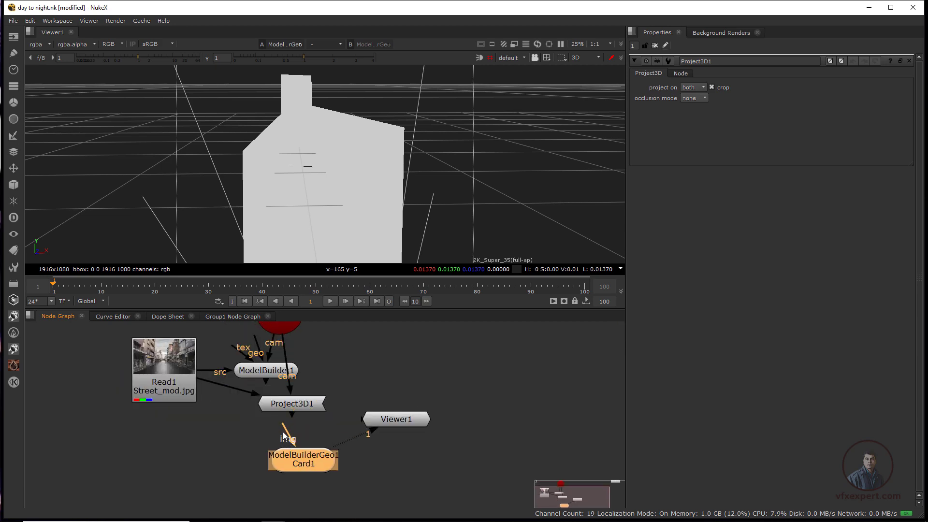
{"action": "left_click_drag", "start_coordinate": [284, 432], "coordinate": [300, 406]}
{"action": "left_click_drag", "start_coordinate": [320, 458], "coordinate": [310, 451]}
{"action": "left_click_drag", "start_coordinate": [289, 111], "coordinate": [328, 121]}
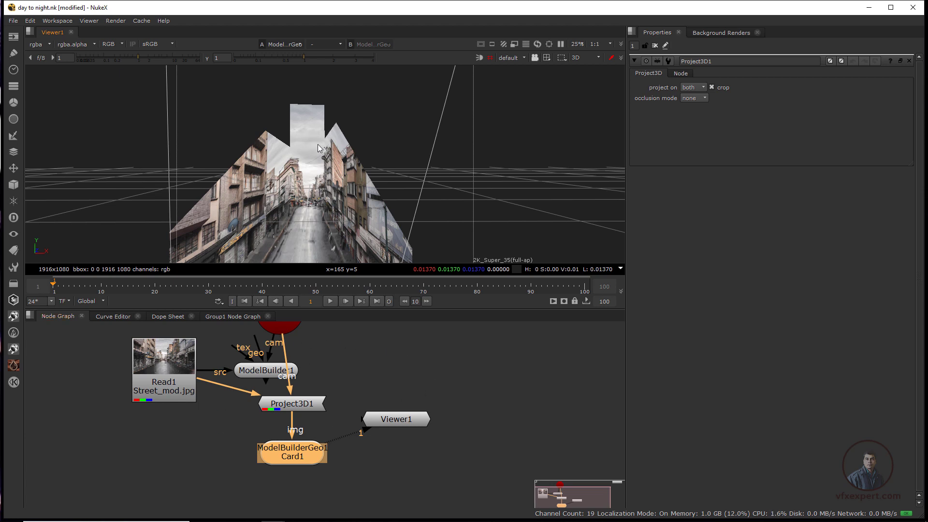
Step: Move Group1 below Read1, connect its input to Read1 and show Group1's output in the viewer
{"action": "scroll", "coordinate": [334, 399], "scroll_direction": "down", "scroll_amount": 5}
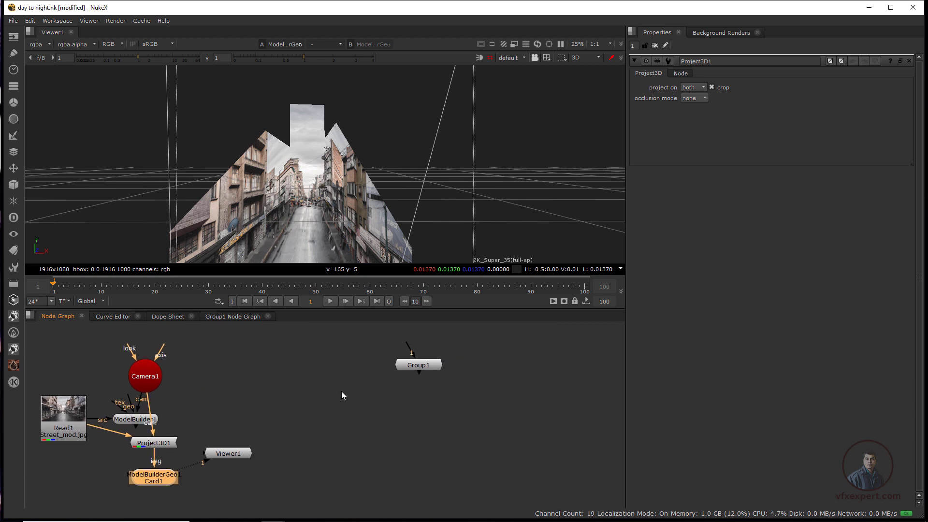
{"action": "left_click_drag", "start_coordinate": [341, 390], "coordinate": [367, 409]}
{"action": "left_click_drag", "start_coordinate": [447, 383], "coordinate": [84, 488]}
{"action": "left_click_drag", "start_coordinate": [119, 455], "coordinate": [265, 390]}
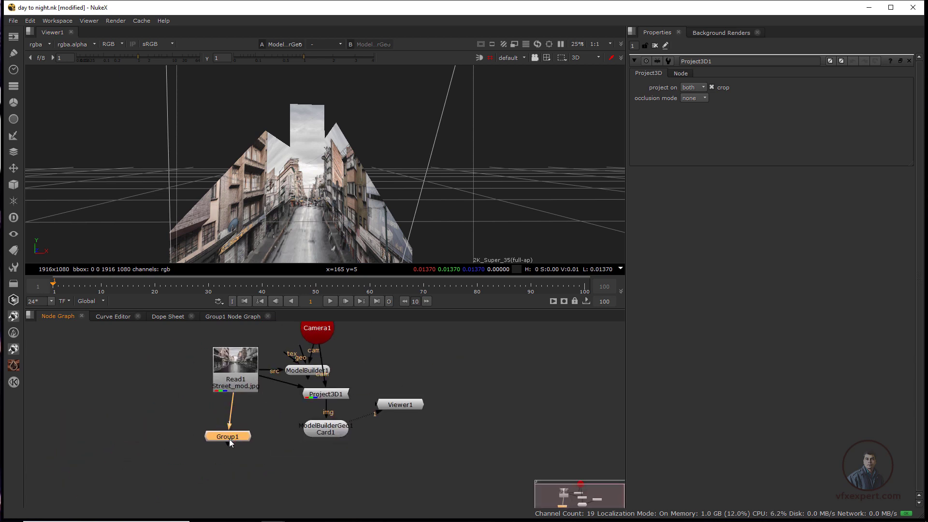
{"action": "left_click_drag", "start_coordinate": [229, 440], "coordinate": [237, 439]}
{"action": "key", "text": "1"}
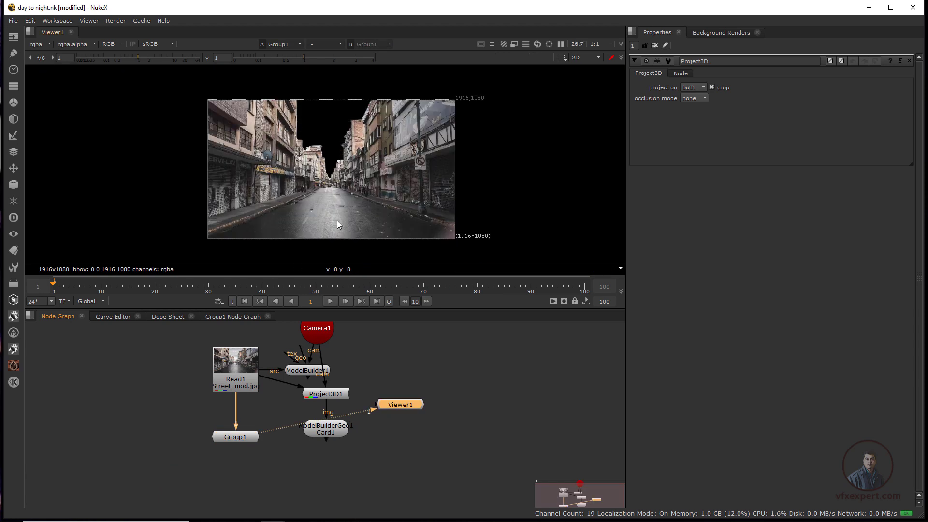
Step: Reconnect Project3D1's image input from Read1 to Group1 and show the baked Card1 geometry in the viewer
{"action": "left_click_drag", "start_coordinate": [206, 401], "coordinate": [163, 423]}
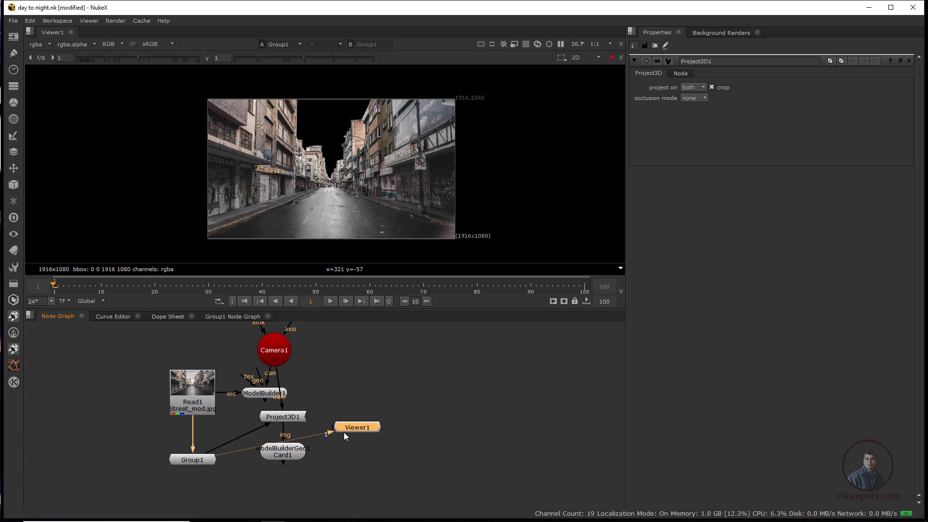
{"action": "mouse_move", "coordinate": [289, 457]}
{"action": "left_mouse_down"}
{"action": "mouse_move", "coordinate": [351, 430]}
{"action": "mouse_move", "coordinate": [287, 451]}
{"action": "left_mouse_up"}
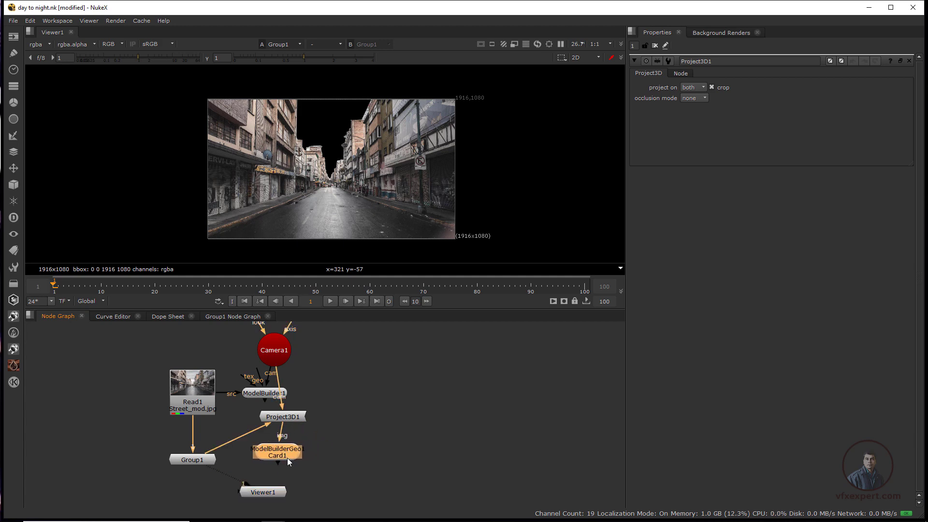
{"action": "key", "text": "1"}
{"action": "left_click_drag", "start_coordinate": [368, 168], "coordinate": [307, 329]}
{"action": "scroll", "coordinate": [339, 146], "scroll_direction": "up", "scroll_amount": 3}
{"action": "scroll", "coordinate": [344, 156], "scroll_direction": "down", "scroll_amount": 4}
{"action": "left_click_drag", "start_coordinate": [336, 407], "coordinate": [293, 393]}
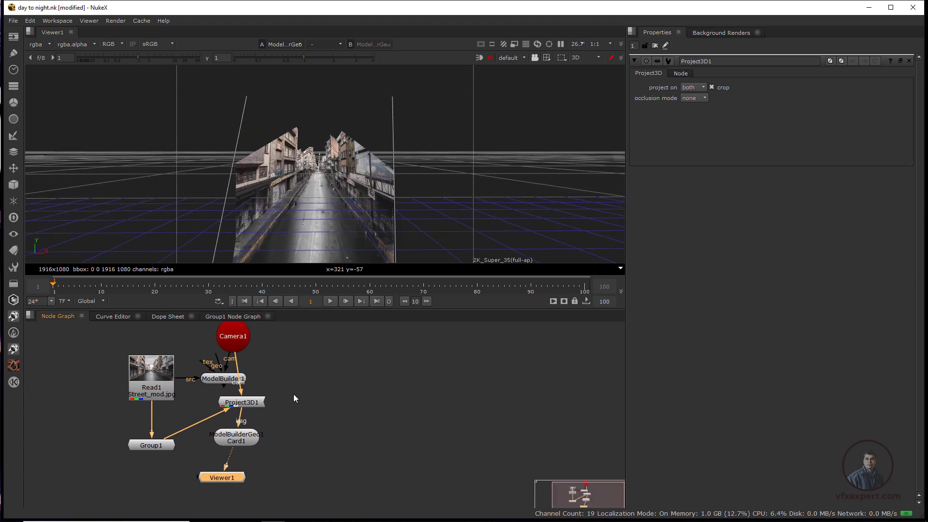
Step: Add a Scene node beside the baked Card1 geometry node and connect that geometry to it
{"action": "left_click_drag", "start_coordinate": [248, 437], "coordinate": [254, 439]}
{"action": "left_click", "coordinate": [316, 437]}
{"action": "left_click", "coordinate": [14, 185]}
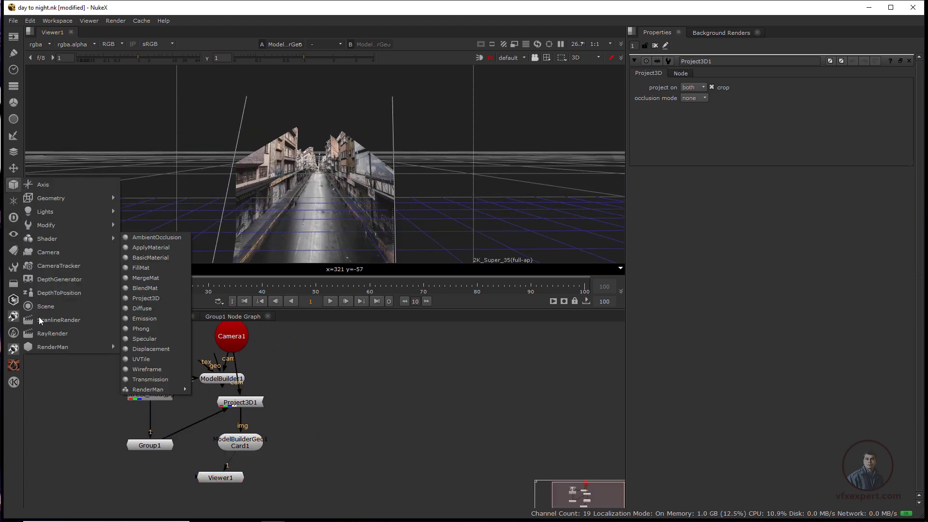
{"action": "left_click", "coordinate": [53, 306]}
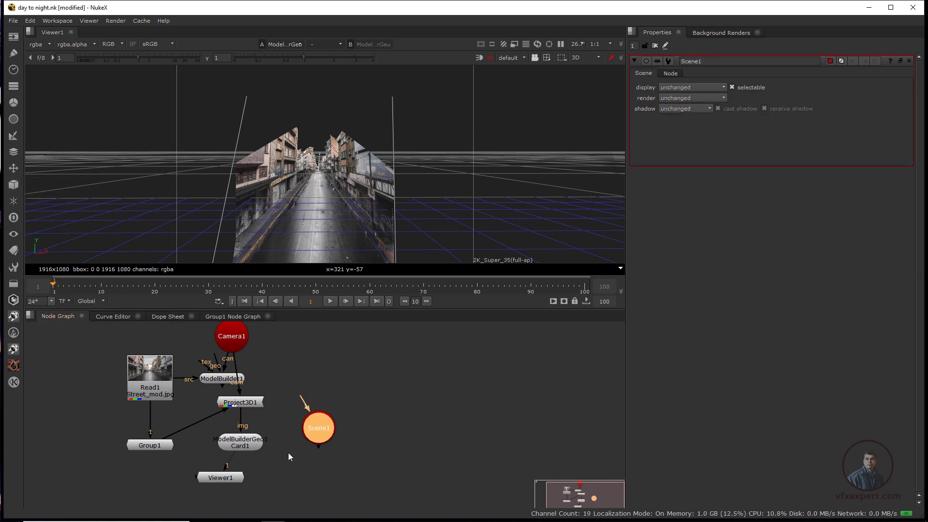
{"action": "left_click", "coordinate": [317, 463]}
{"action": "left_click_drag", "start_coordinate": [247, 448], "coordinate": [251, 434]}
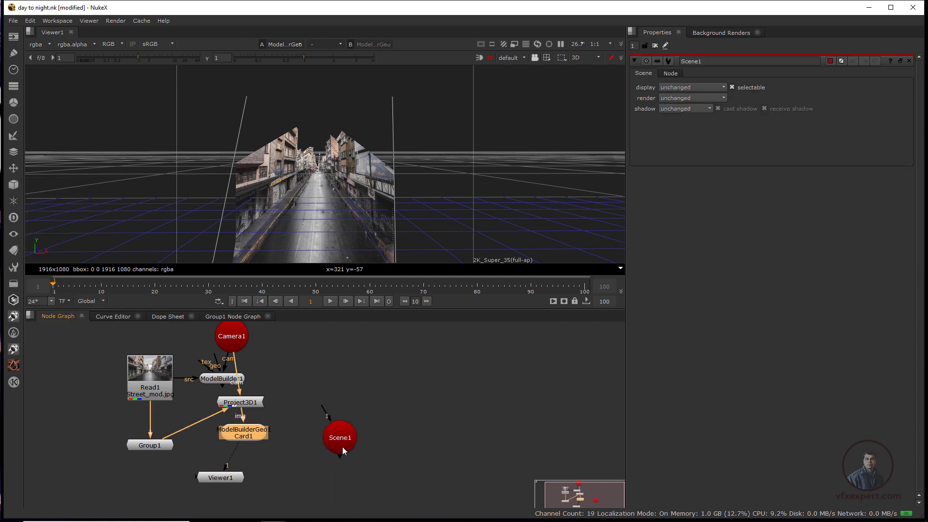
{"action": "left_click_drag", "start_coordinate": [342, 446], "coordinate": [322, 444]}
{"action": "left_click_drag", "start_coordinate": [255, 436], "coordinate": [254, 435]}
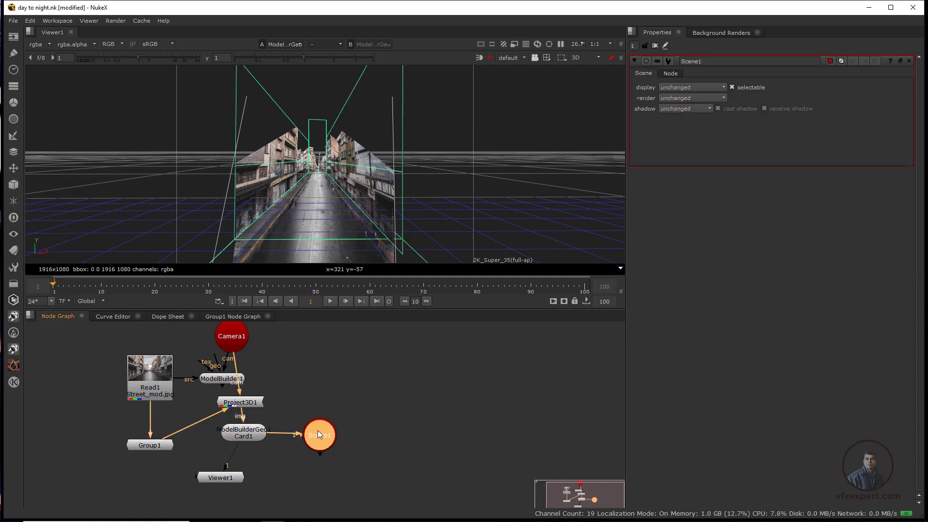
Step: Connect Camera1 to Scene1, place Scene1 below the geometry node and show it in the viewer
{"action": "left_click_drag", "start_coordinate": [315, 443], "coordinate": [232, 338]}
{"action": "left_click_drag", "start_coordinate": [232, 338], "coordinate": [269, 341]}
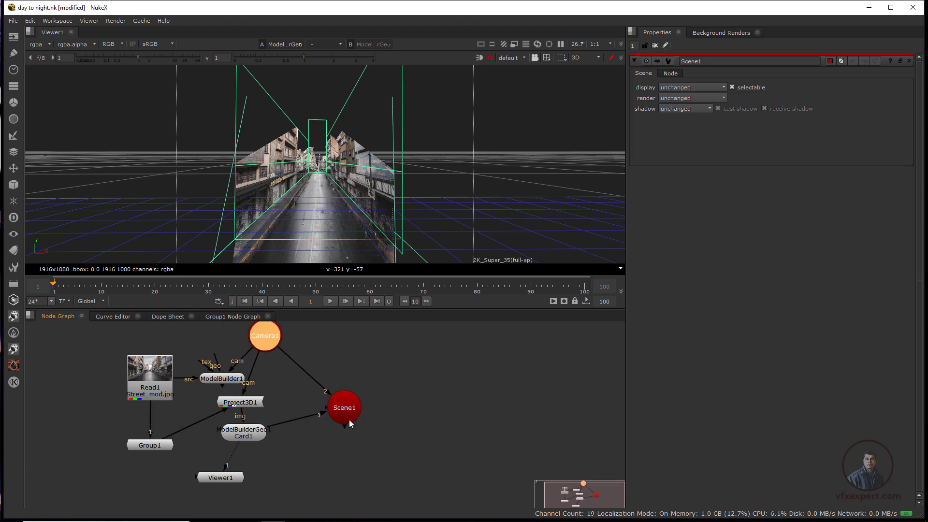
{"action": "left_click_drag", "start_coordinate": [349, 420], "coordinate": [343, 472]}
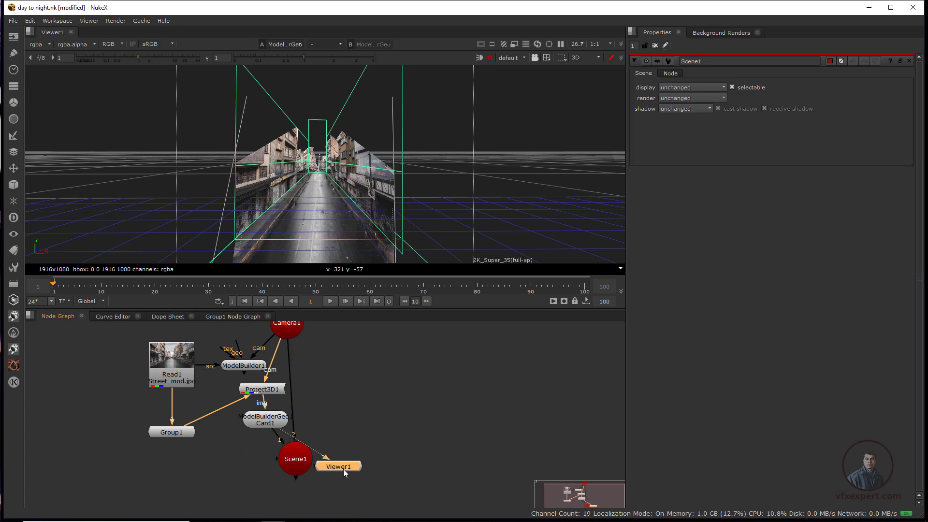
{"action": "left_click", "coordinate": [294, 462]}
{"action": "key", "text": "1"}
{"action": "left_click_drag", "start_coordinate": [339, 205], "coordinate": [459, 199]}
Step: Save the current comp
{"action": "left_click", "coordinate": [13, 21]}
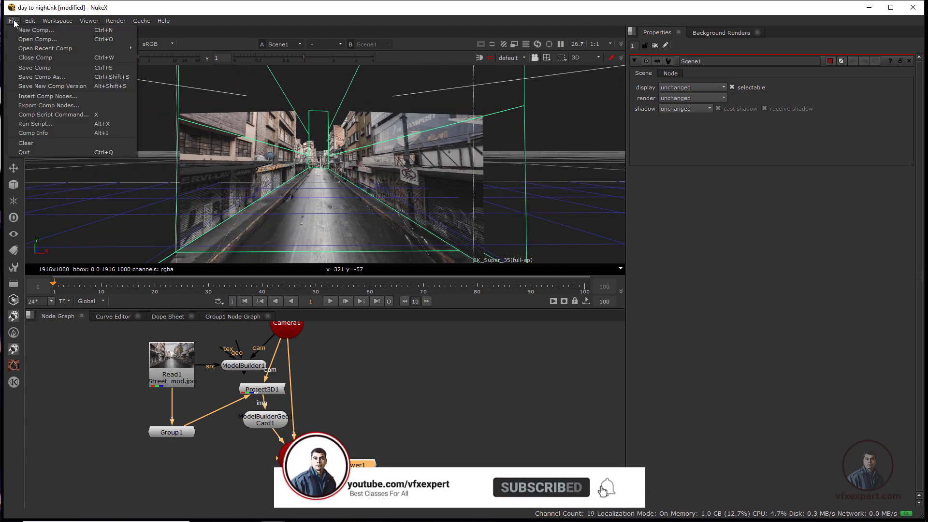
{"action": "left_click", "coordinate": [30, 67]}
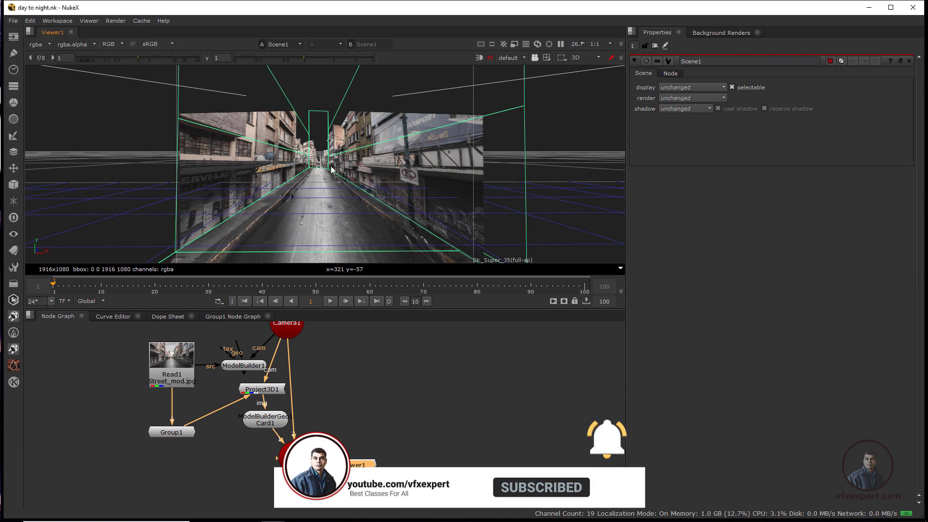
{"action": "scroll", "coordinate": [334, 189], "scroll_direction": "down", "scroll_amount": 3}
{"action": "left_click_drag", "start_coordinate": [361, 201], "coordinate": [358, 220]}
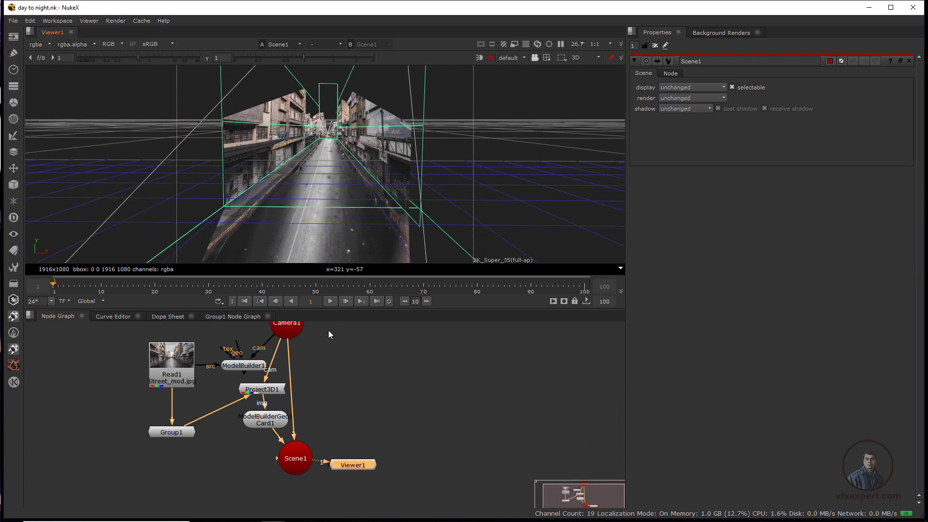
Step: Tidy the node graph into aligned columns and route the Camera1 to Scene1 connection through a dot
{"action": "left_click_drag", "start_coordinate": [320, 391], "coordinate": [355, 418]}
{"action": "left_click", "coordinate": [220, 379]}
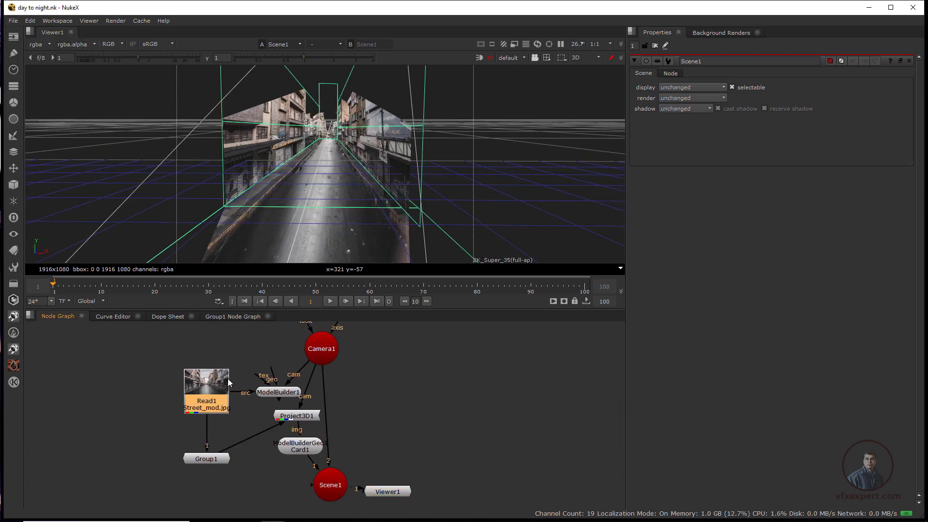
{"action": "left_click_drag", "start_coordinate": [288, 394], "coordinate": [253, 360]}
{"action": "left_click_drag", "start_coordinate": [321, 352], "coordinate": [308, 349]}
{"action": "left_click_drag", "start_coordinate": [294, 444], "coordinate": [279, 483]}
{"action": "left_click_drag", "start_coordinate": [292, 416], "coordinate": [280, 455]}
{"action": "left_click_drag", "start_coordinate": [308, 350], "coordinate": [294, 371]}
{"action": "left_click_drag", "start_coordinate": [313, 425], "coordinate": [336, 377]}
{"action": "left_click_drag", "start_coordinate": [295, 371], "coordinate": [290, 394]}
{"action": "left_click_drag", "start_coordinate": [244, 358], "coordinate": [255, 338]}
{"action": "left_click_drag", "start_coordinate": [335, 376], "coordinate": [333, 389]}
{"action": "left_click_drag", "start_coordinate": [357, 425], "coordinate": [356, 375]}
{"action": "left_click_drag", "start_coordinate": [384, 440], "coordinate": [327, 490]}
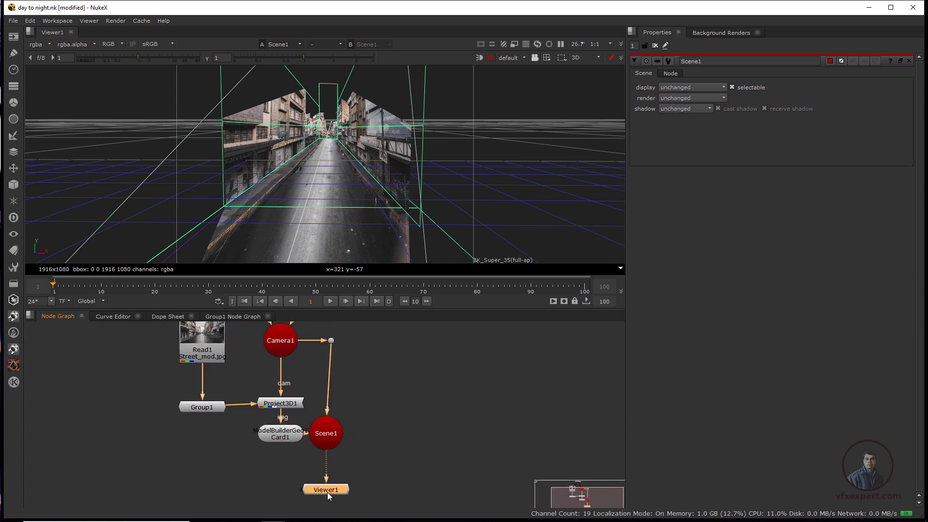
{"action": "scroll", "coordinate": [376, 389], "scroll_direction": "down", "scroll_amount": 1}
{"action": "left_click_drag", "start_coordinate": [364, 434], "coordinate": [370, 411]}
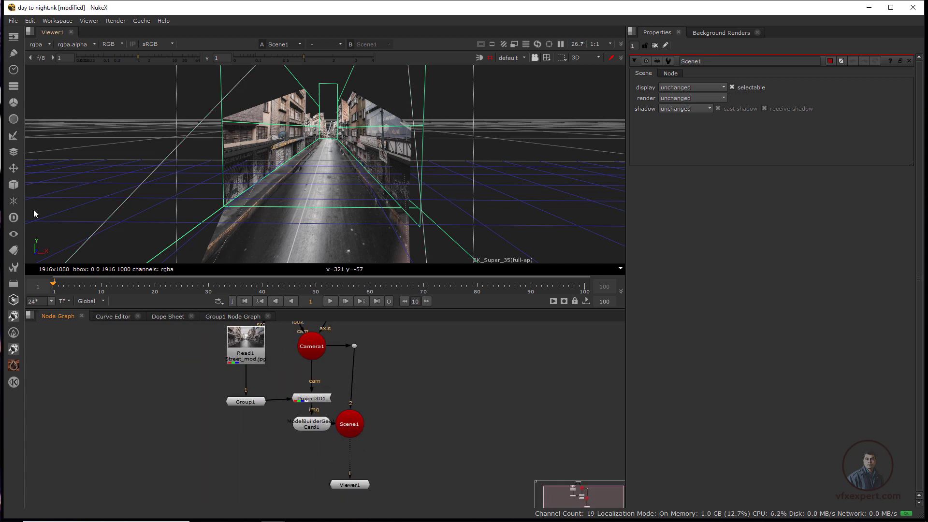
Step: Add a ScanlineRender node between Scene1 and Viewer1
{"action": "left_click", "coordinate": [13, 184]}
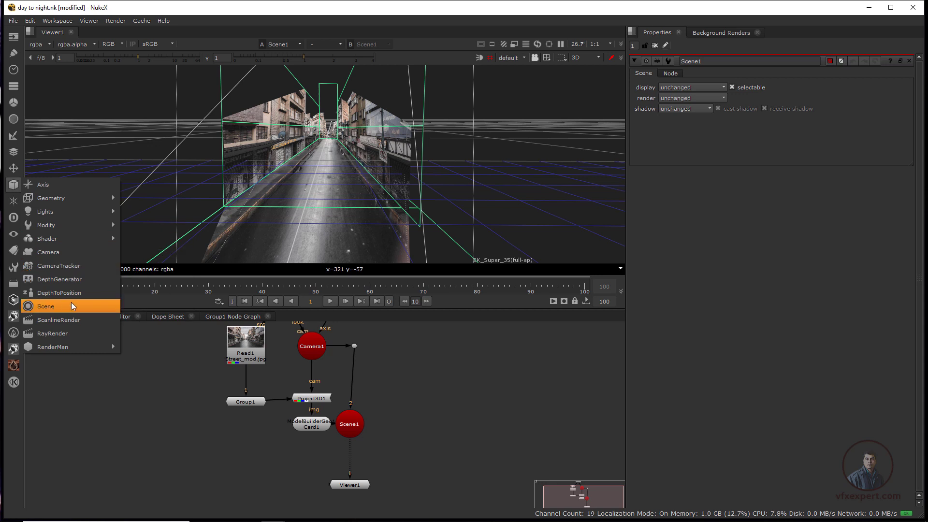
{"action": "left_click", "coordinate": [72, 320]}
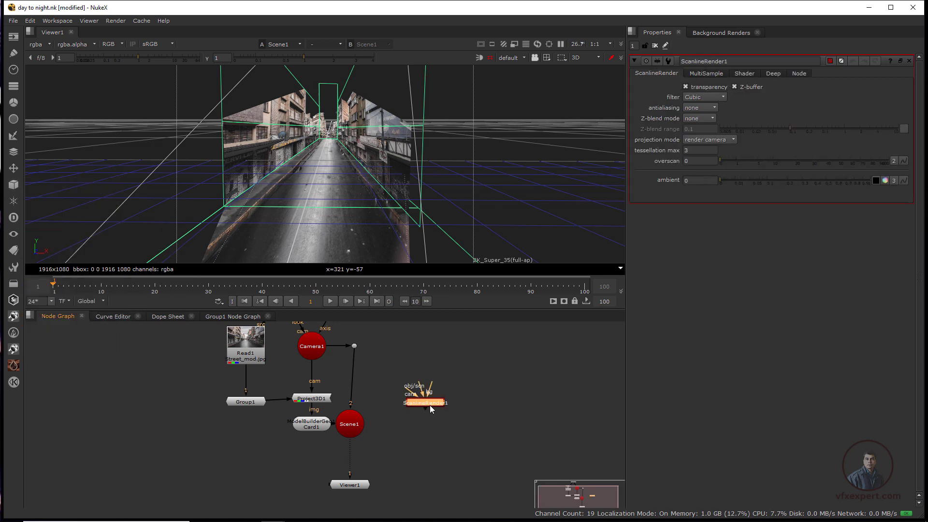
{"action": "left_click", "coordinate": [359, 460]}
{"action": "left_click_drag", "start_coordinate": [357, 457], "coordinate": [353, 463]}
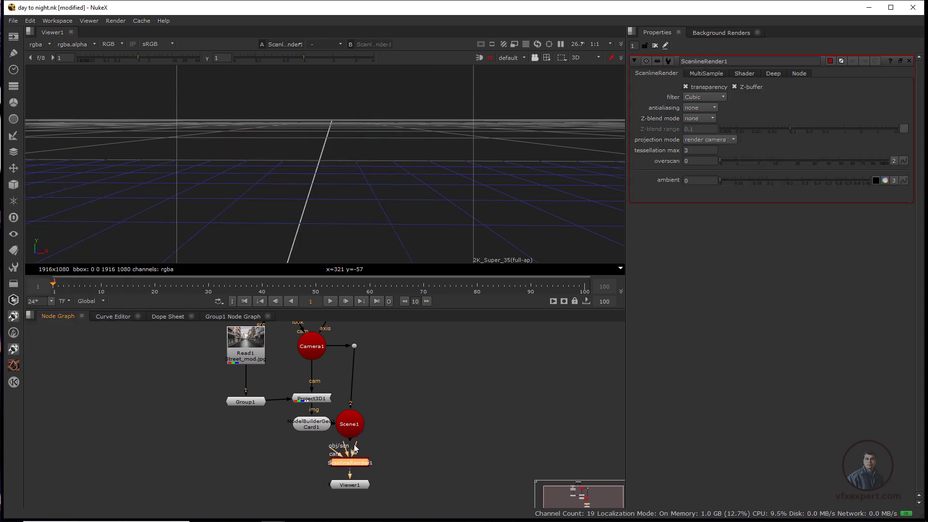
Step: Add a Constant node, set its format to 1916x1080 and connect ScanlineRender1's bg input to it
{"action": "left_click", "coordinate": [14, 39]}
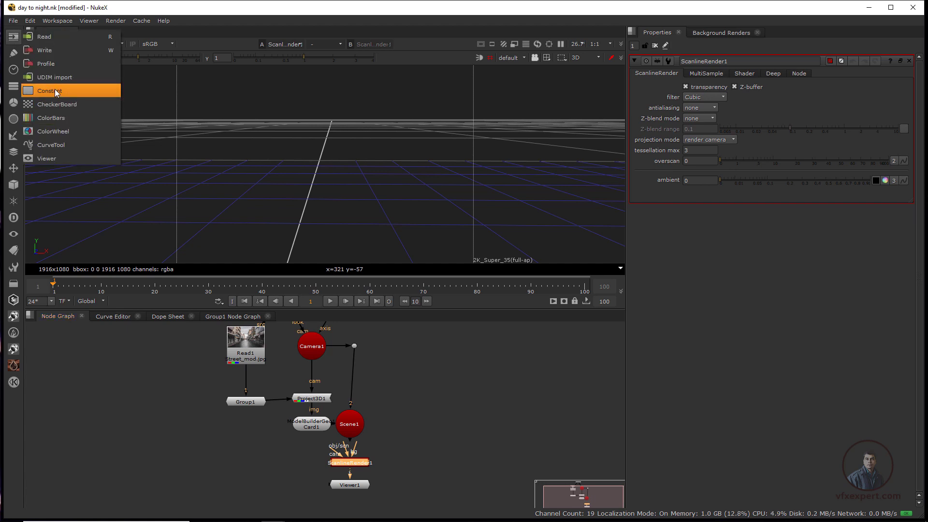
{"action": "left_click", "coordinate": [46, 90]}
{"action": "left_click_drag", "start_coordinate": [361, 460], "coordinate": [412, 446]}
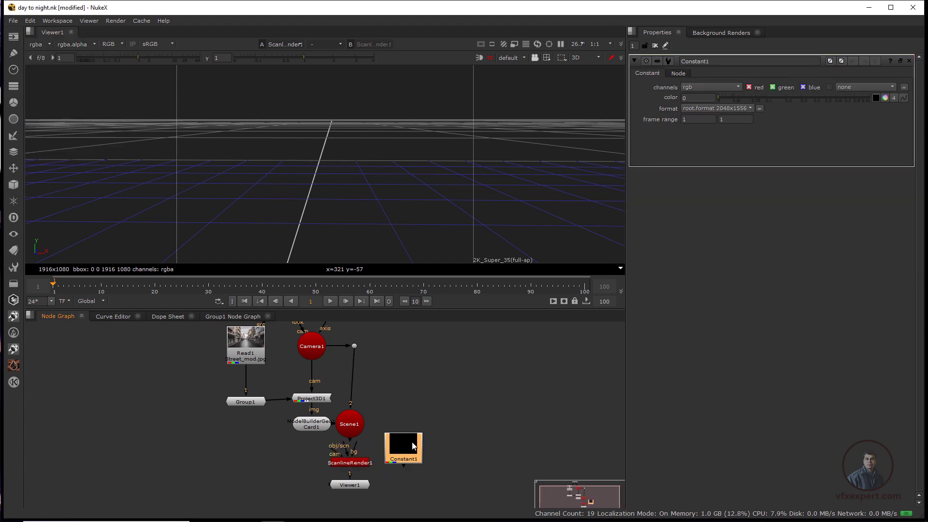
{"action": "left_click", "coordinate": [743, 110]}
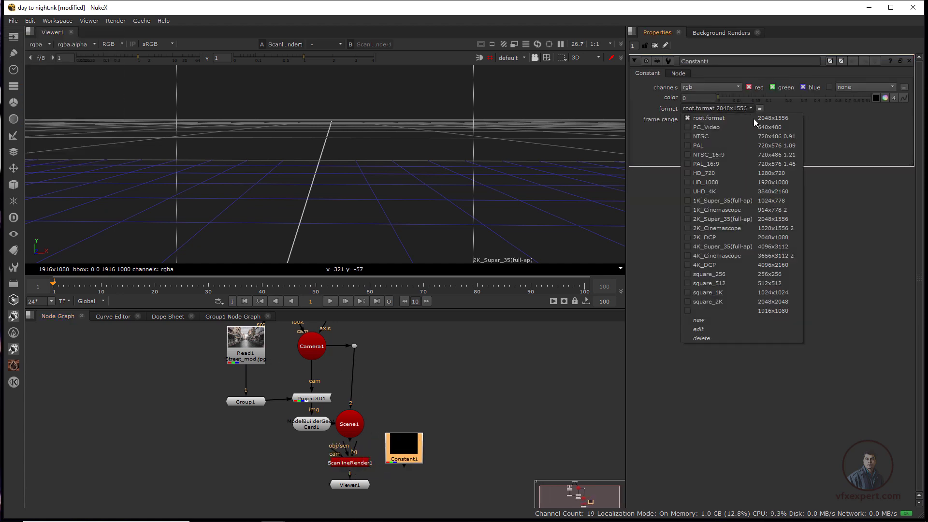
{"action": "left_click", "coordinate": [781, 315]}
{"action": "left_click_drag", "start_coordinate": [407, 462], "coordinate": [293, 470]}
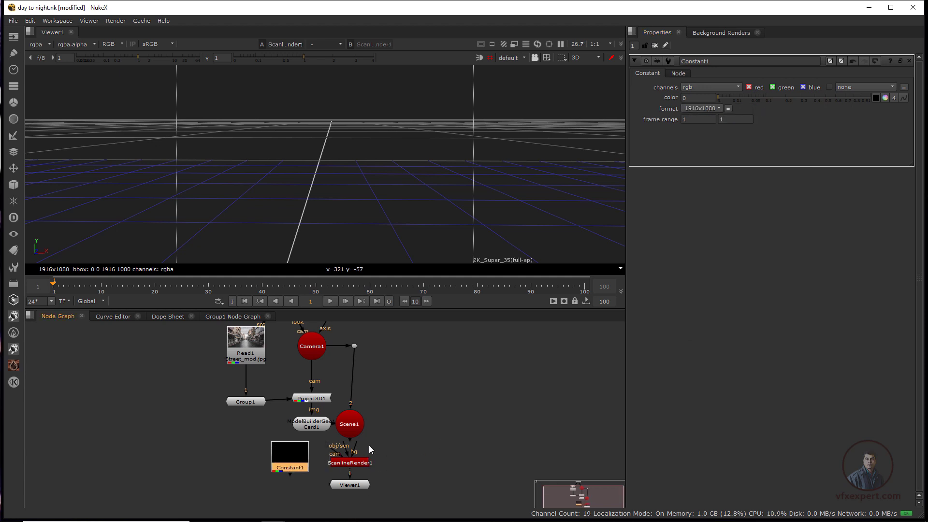
{"action": "left_click_drag", "start_coordinate": [353, 450], "coordinate": [292, 462]}
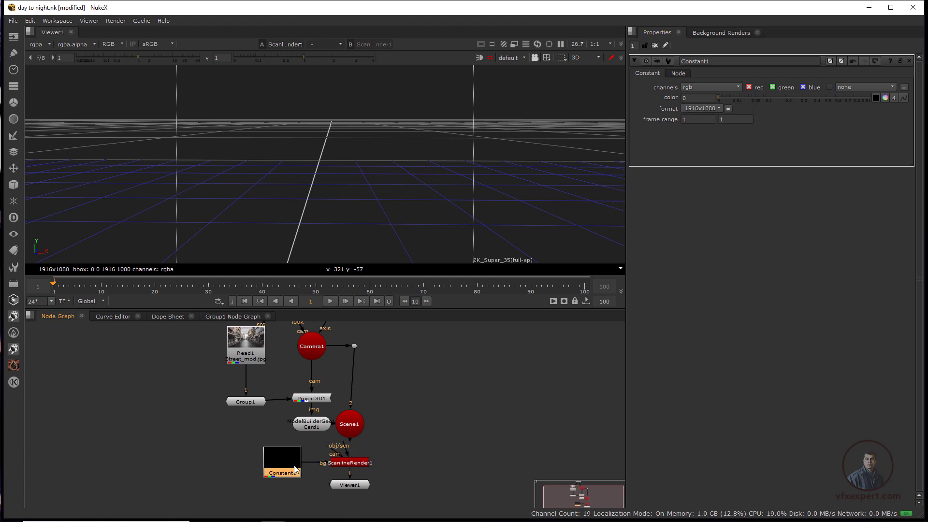
Step: Connect ScanlineRender1's cam input to Camera1
{"action": "scroll", "coordinate": [345, 464], "scroll_direction": "up", "scroll_amount": 2}
{"action": "scroll", "coordinate": [344, 464], "scroll_direction": "up", "scroll_amount": 1}
{"action": "left_click_drag", "start_coordinate": [409, 401], "coordinate": [303, 371]}
{"action": "scroll", "coordinate": [361, 421], "scroll_direction": "down", "scroll_amount": 3}
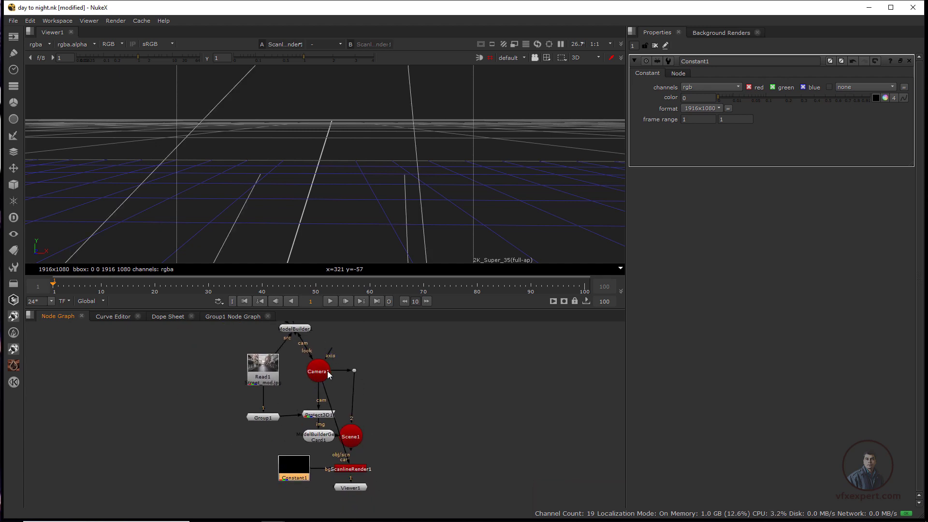
Step: Connect ScanlineRender1's obj/scn input to Scene1 and align the render node directly beneath Scene1
{"action": "scroll", "coordinate": [372, 459], "scroll_direction": "up", "scroll_amount": 3}
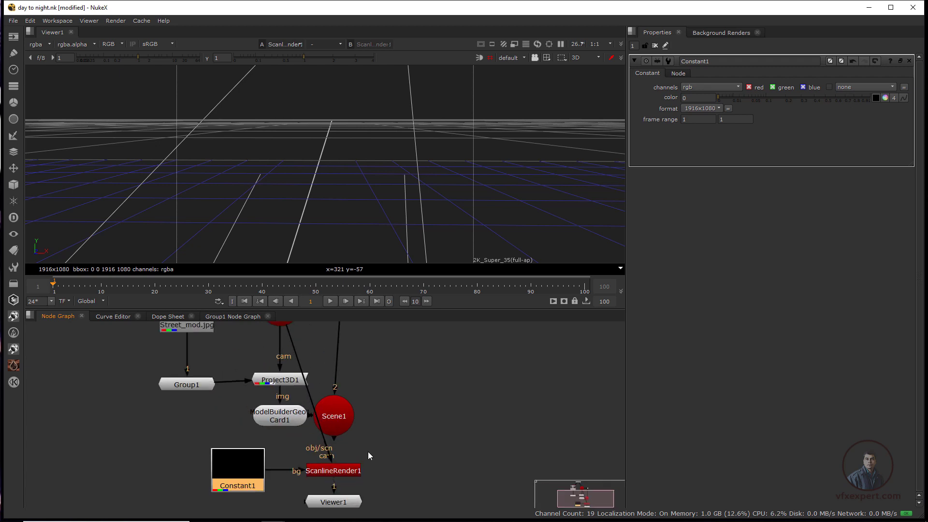
{"action": "left_click", "coordinate": [329, 457]}
{"action": "left_click_drag", "start_coordinate": [317, 455], "coordinate": [310, 459]}
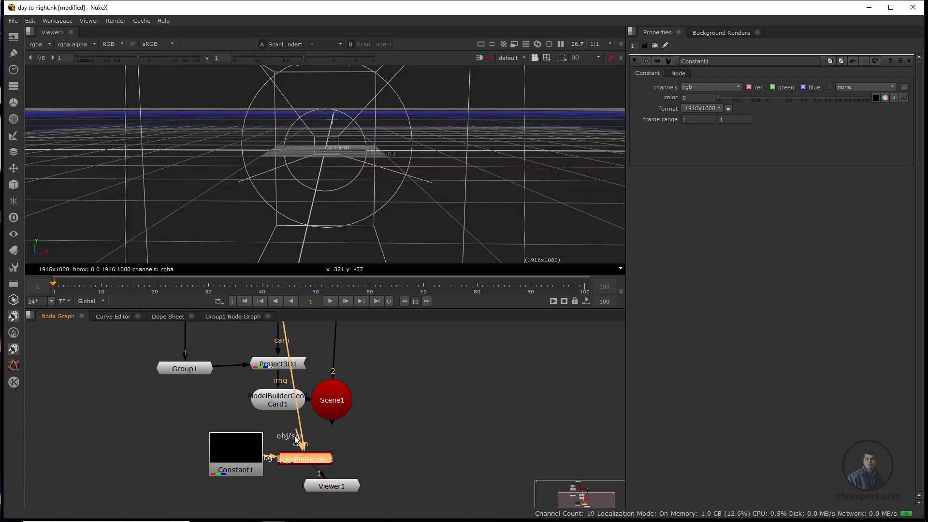
{"action": "left_click_drag", "start_coordinate": [354, 423], "coordinate": [340, 408]}
{"action": "left_click_drag", "start_coordinate": [321, 462], "coordinate": [347, 461]}
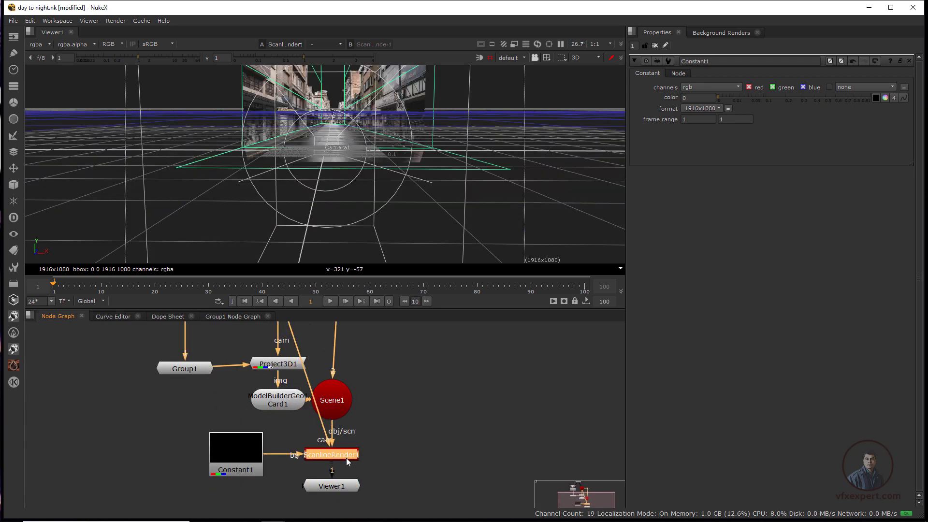
Step: Check the projected street geometry in the 3D view and move Viewer1 further below ScanlineRender1
{"action": "scroll", "coordinate": [367, 176], "scroll_direction": "down", "scroll_amount": 2}
{"action": "left_click_drag", "start_coordinate": [394, 155], "coordinate": [399, 279]}
{"action": "scroll", "coordinate": [355, 210], "scroll_direction": "up", "scroll_amount": 3}
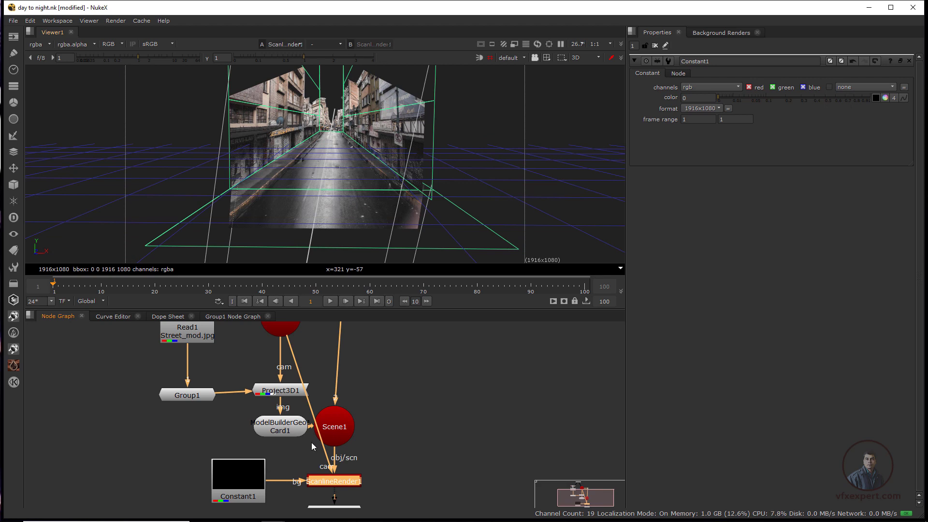
{"action": "left_click", "coordinate": [378, 445]}
{"action": "scroll", "coordinate": [378, 444], "scroll_direction": "down", "scroll_amount": 2}
{"action": "left_click_drag", "start_coordinate": [379, 445], "coordinate": [265, 397]}
{"action": "scroll", "coordinate": [265, 396], "scroll_direction": "up", "scroll_amount": 2}
{"action": "left_click_drag", "start_coordinate": [265, 472], "coordinate": [264, 487]}
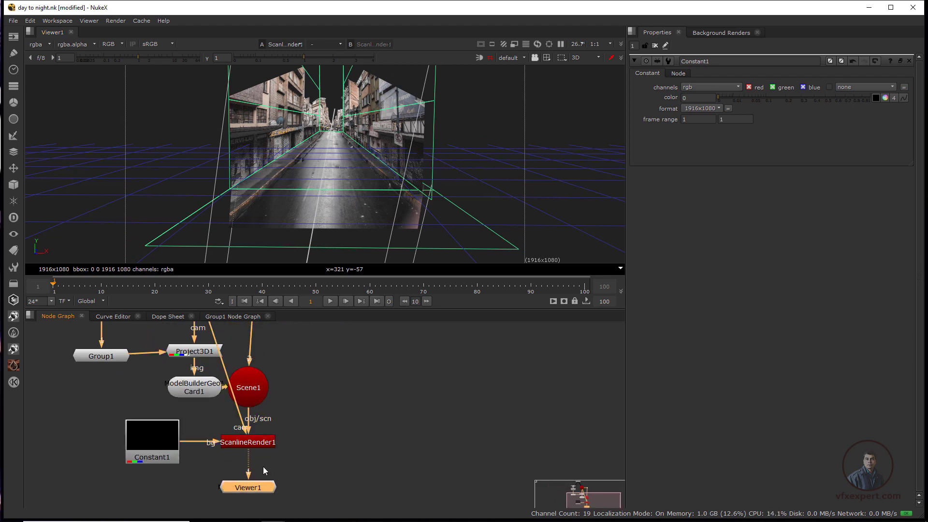
Step: Add a Point light node, connect it to Scene1 and place it beside Scene1 in the node graph
{"action": "left_click", "coordinate": [263, 466]}
{"action": "key", "text": "Tab"}
{"action": "type", "text": "p"}
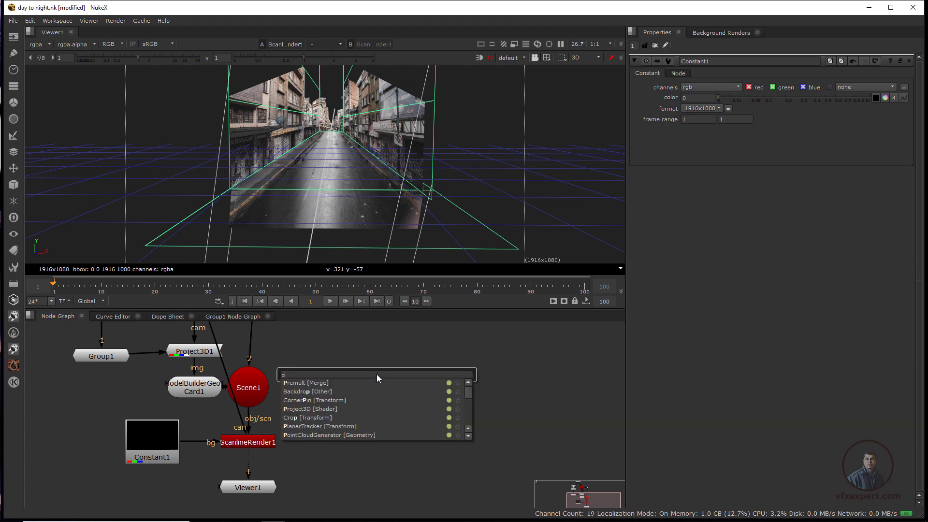
{"action": "type", "text": "oin"}
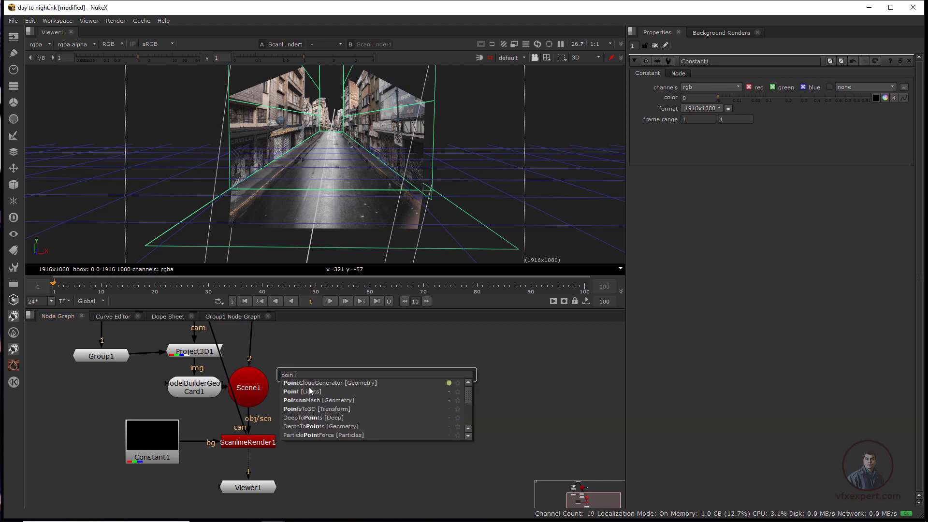
{"action": "left_click", "coordinate": [299, 394]}
{"action": "left_click_drag", "start_coordinate": [365, 395], "coordinate": [278, 390]}
{"action": "left_click_drag", "start_coordinate": [367, 374], "coordinate": [376, 380]}
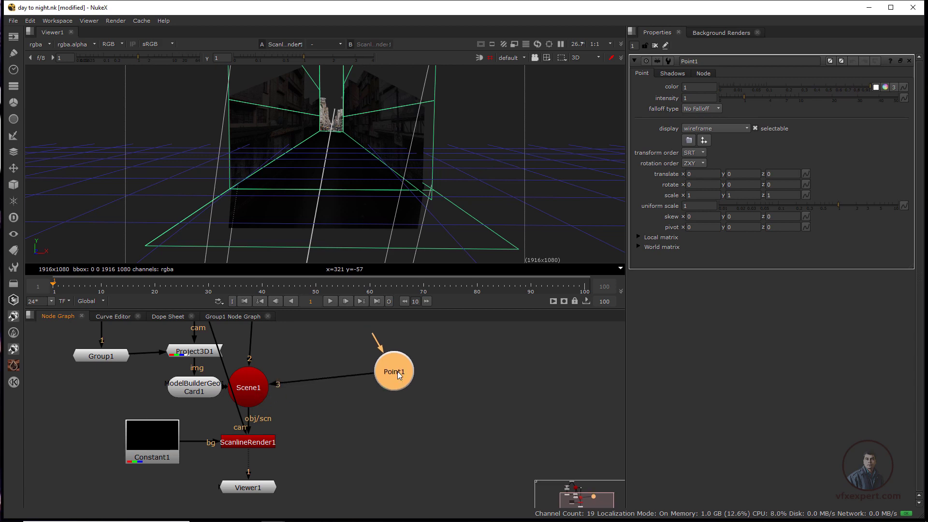
Step: Move the Point1 light into the street to about z -9.34 and lower it to about y -0.765
{"action": "left_click_drag", "start_coordinate": [313, 163], "coordinate": [390, 186]}
{"action": "key", "text": "Tab"}
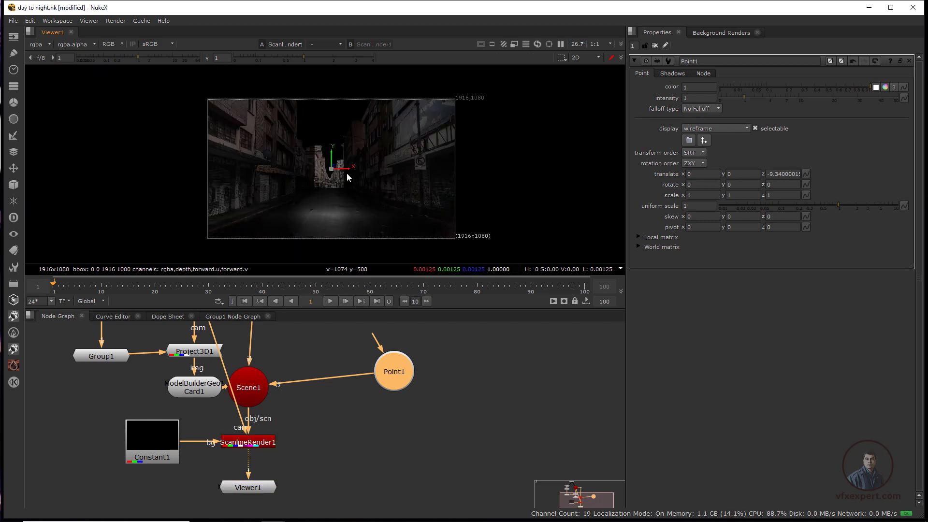
{"action": "scroll", "coordinate": [347, 173], "scroll_direction": "up", "scroll_amount": 1}
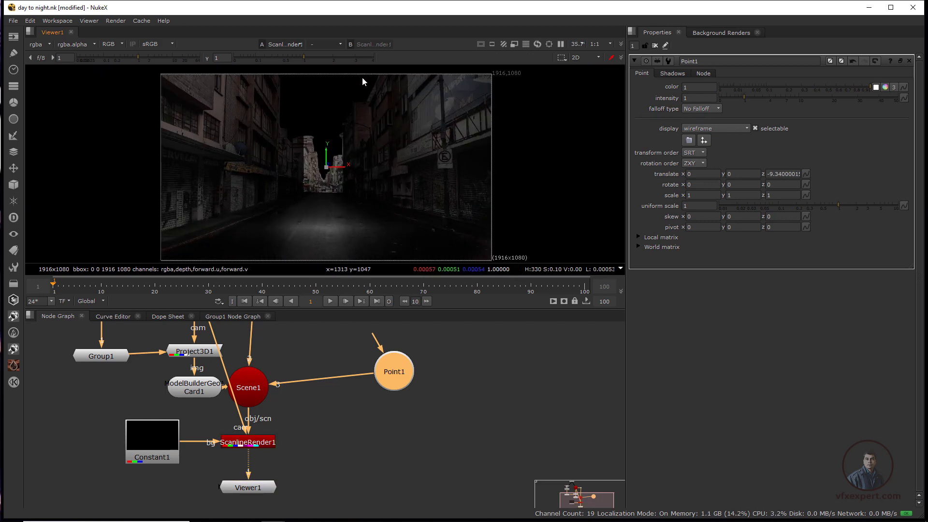
{"action": "scroll", "coordinate": [358, 156], "scroll_direction": "up", "scroll_amount": 1}
{"action": "scroll", "coordinate": [350, 159], "scroll_direction": "down", "scroll_amount": 1}
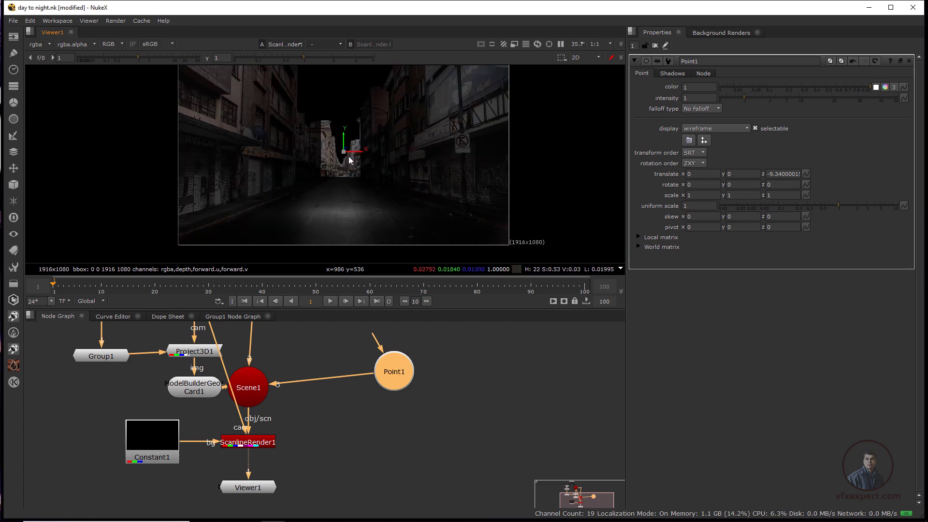
{"action": "scroll", "coordinate": [351, 160], "scroll_direction": "down", "scroll_amount": 1}
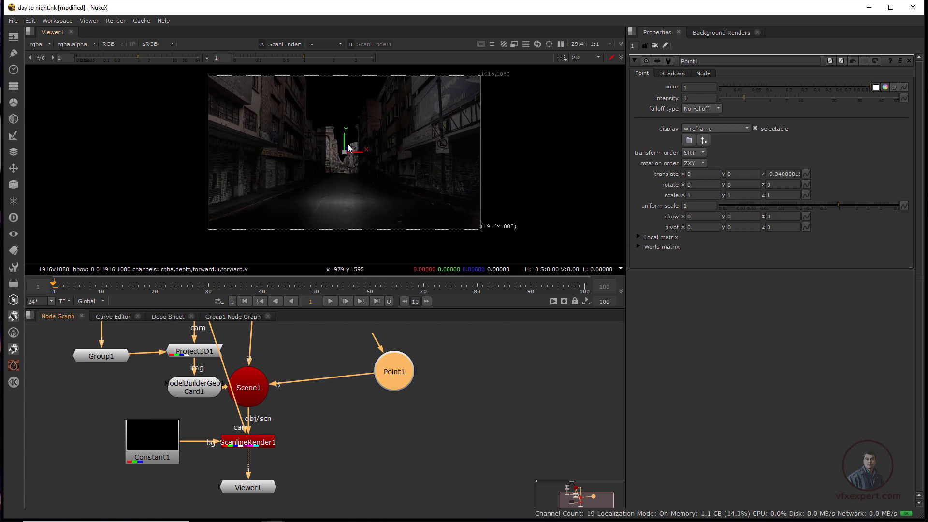
{"action": "left_click_drag", "start_coordinate": [349, 140], "coordinate": [345, 180]}
Step: Shift Point1 in the 3D view to about x -0.55 and z -12.18 and check the rendered street
{"action": "key", "text": "Tab"}
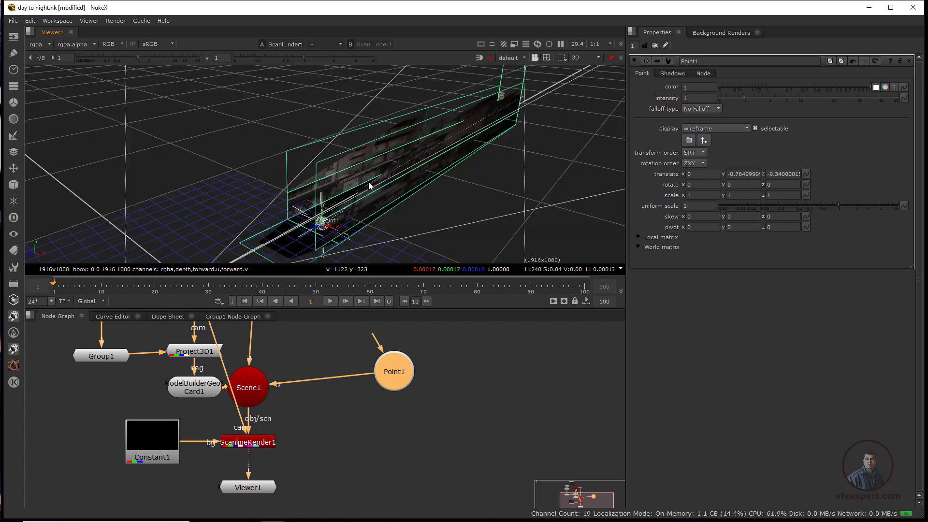
{"action": "left_click_drag", "start_coordinate": [312, 232], "coordinate": [401, 261]}
{"action": "scroll", "coordinate": [349, 202], "scroll_direction": "up", "scroll_amount": 3}
{"action": "left_click", "coordinate": [392, 375]}
{"action": "left_click_drag", "start_coordinate": [357, 175], "coordinate": [415, 186]}
{"action": "key", "text": "Tab"}
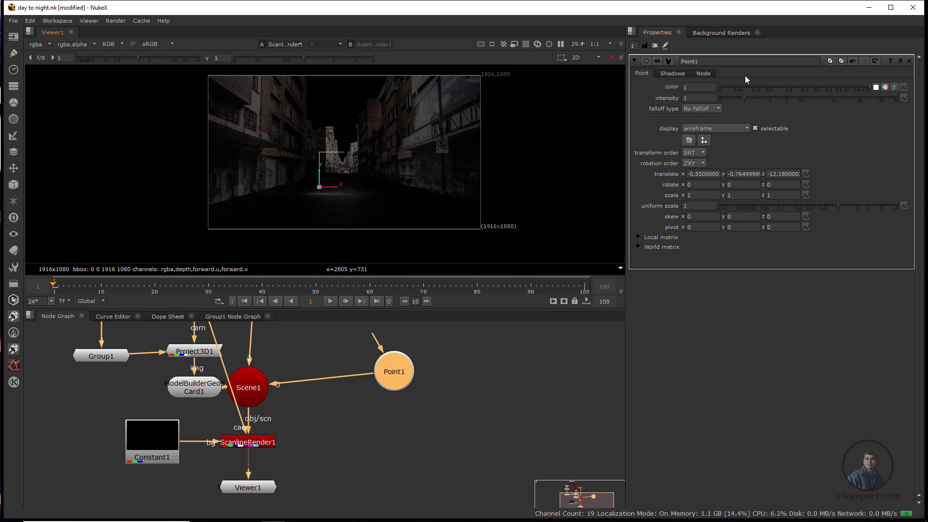
{"action": "scroll", "coordinate": [461, 172], "scroll_direction": "up", "scroll_amount": 2}
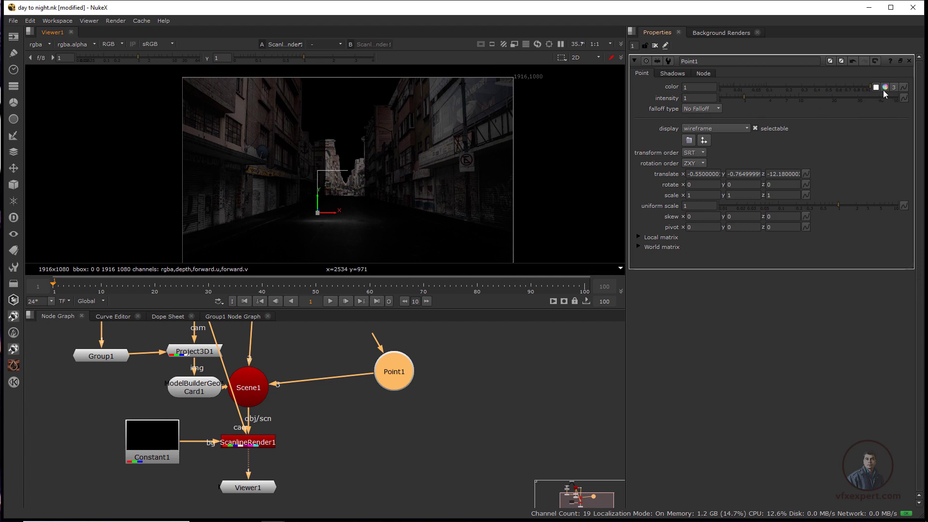
Step: Give Point1 a warm orange color with red 1.5, green 1 and blue 0.4
{"action": "left_click", "coordinate": [885, 87]}
{"action": "left_click_drag", "start_coordinate": [665, 111], "coordinate": [705, 27]}
{"action": "double_click", "coordinate": [696, 98]}
{"action": "type", "text": "1.5"}
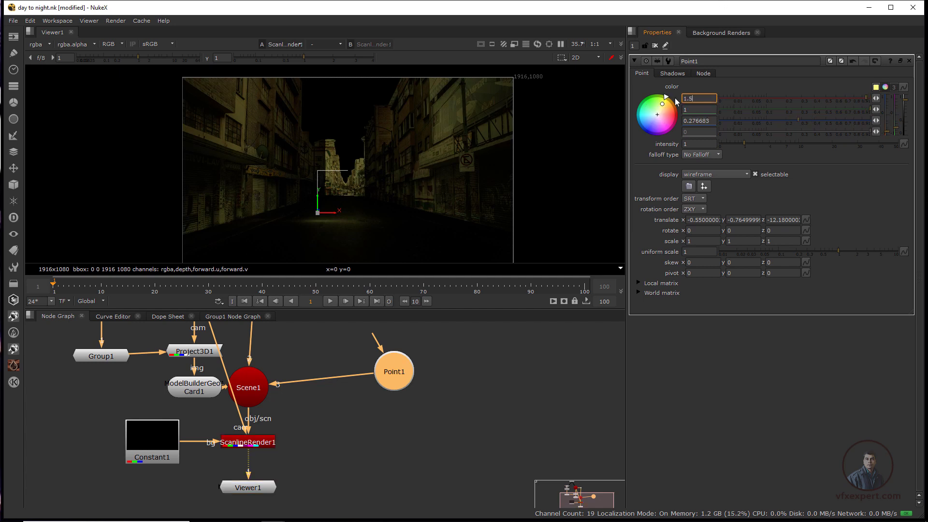
{"action": "key", "text": "Return"}
{"action": "double_click", "coordinate": [696, 121]}
{"action": "type", "text": "0.4"}
{"action": "key", "text": "Return"}
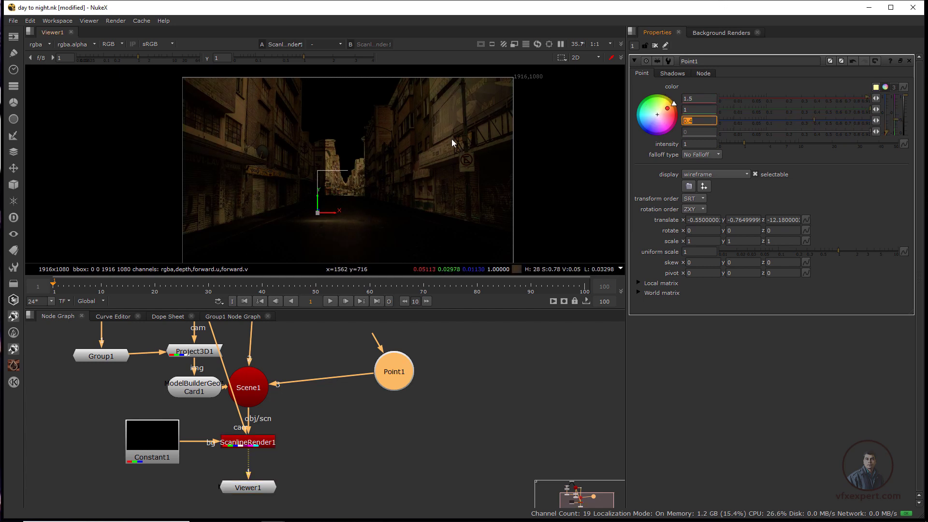
Step: Try the Linear falloff on Point1, and set its falloff type to Quadratic
{"action": "left_click", "coordinate": [702, 156]}
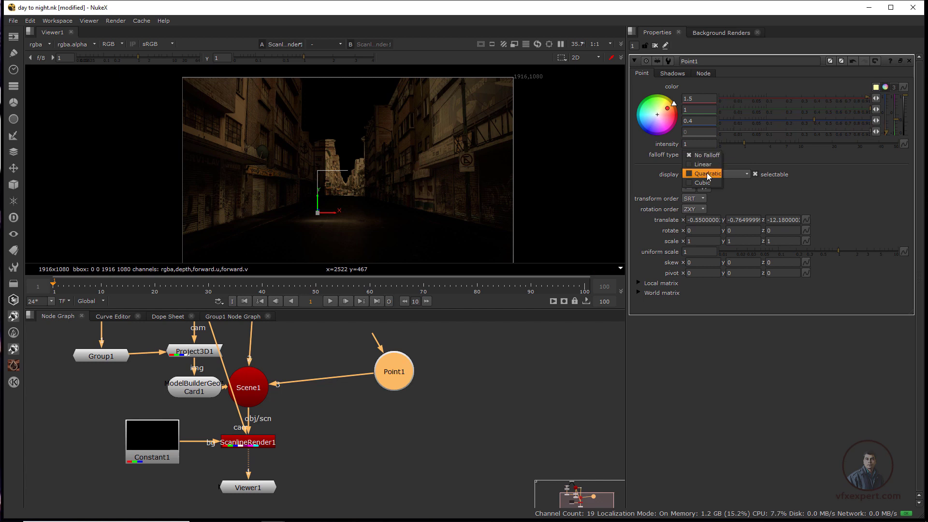
{"action": "left_click", "coordinate": [706, 165]}
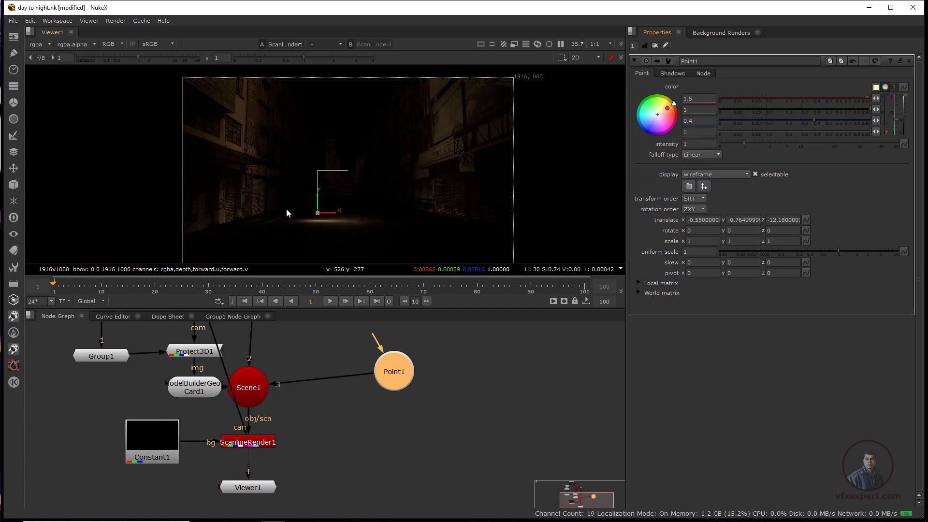
{"action": "left_click", "coordinate": [702, 154]}
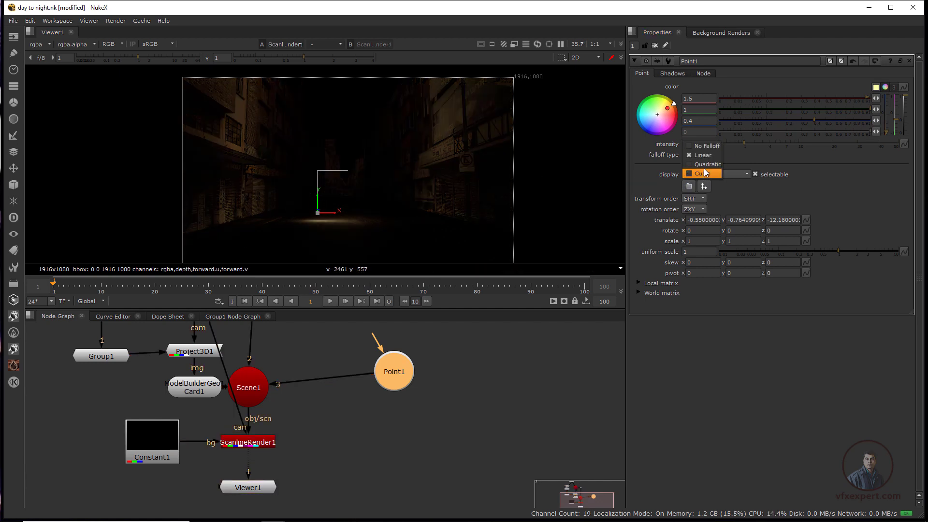
{"action": "left_click", "coordinate": [707, 165]}
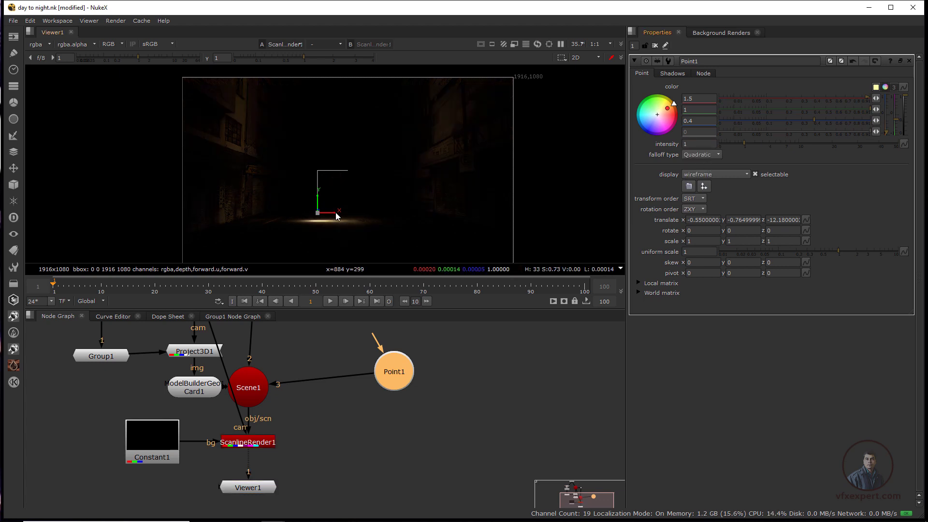
Step: Position Point1 beside the left building facade at about x -1.695, y 0.51 with an intensity of 1
{"action": "left_click_drag", "start_coordinate": [334, 215], "coordinate": [228, 150]}
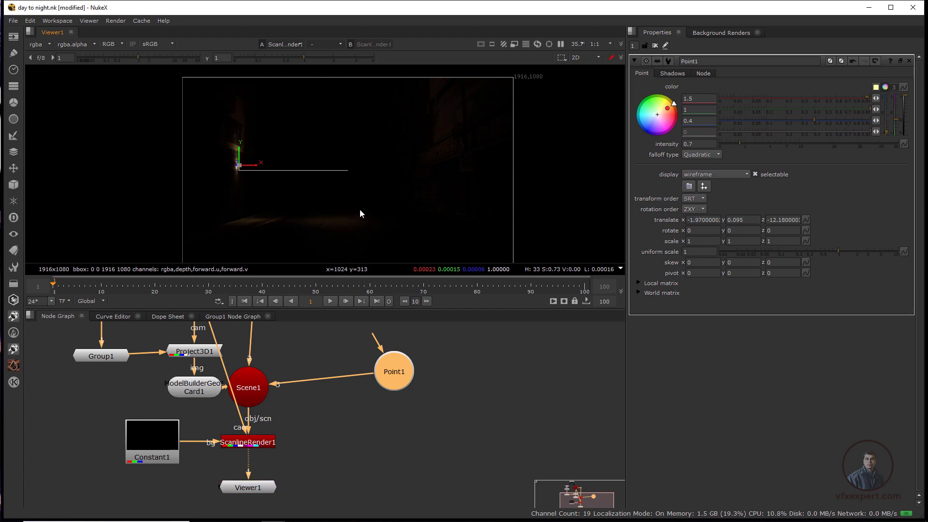
{"action": "key", "text": "Tab"}
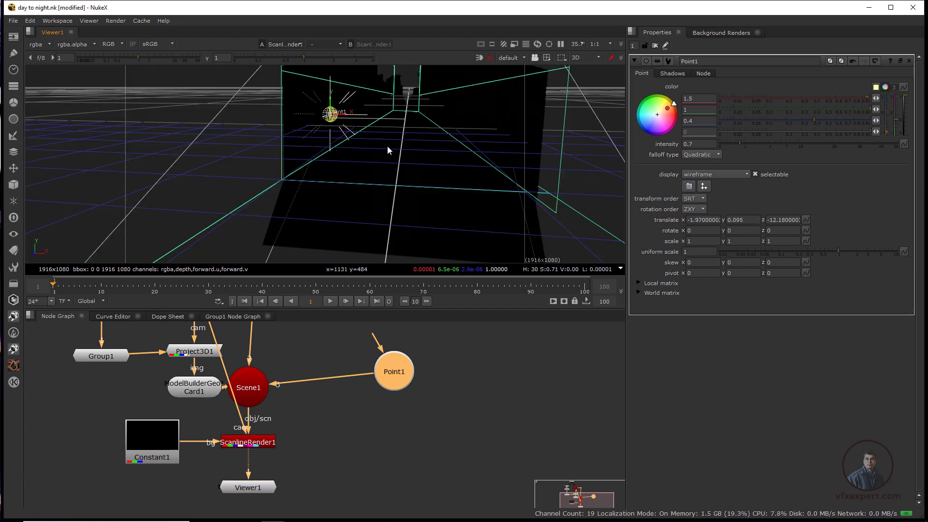
{"action": "left_click_drag", "start_coordinate": [341, 191], "coordinate": [435, 183]}
{"action": "left_click_drag", "start_coordinate": [760, 148], "coordinate": [759, 147]}
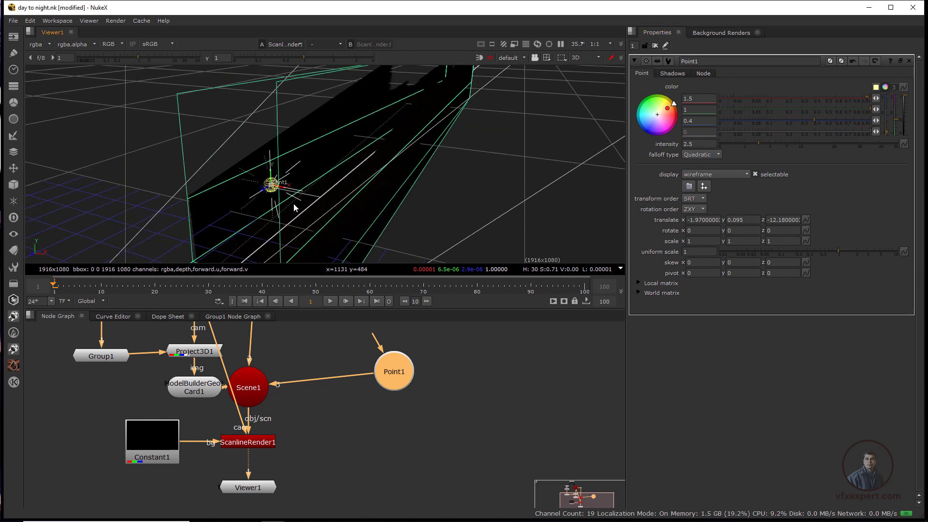
{"action": "key", "text": "Tab"}
{"action": "left_click_drag", "start_coordinate": [240, 152], "coordinate": [265, 127]}
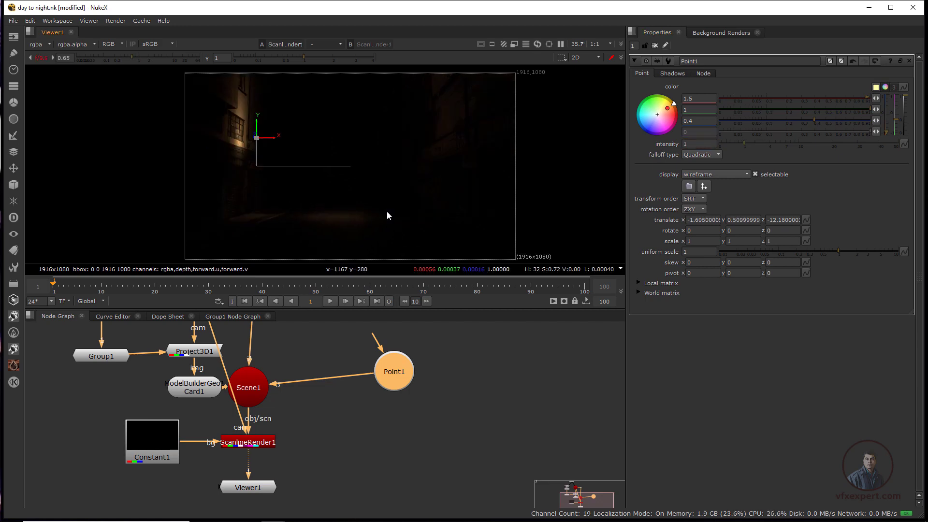
Step: Duplicate the Point1 light and connect the copy, Point3, to Scene1
{"action": "key", "text": "Tab"}
{"action": "left_click_drag", "start_coordinate": [256, 215], "coordinate": [403, 221], "text": "ctrl"}
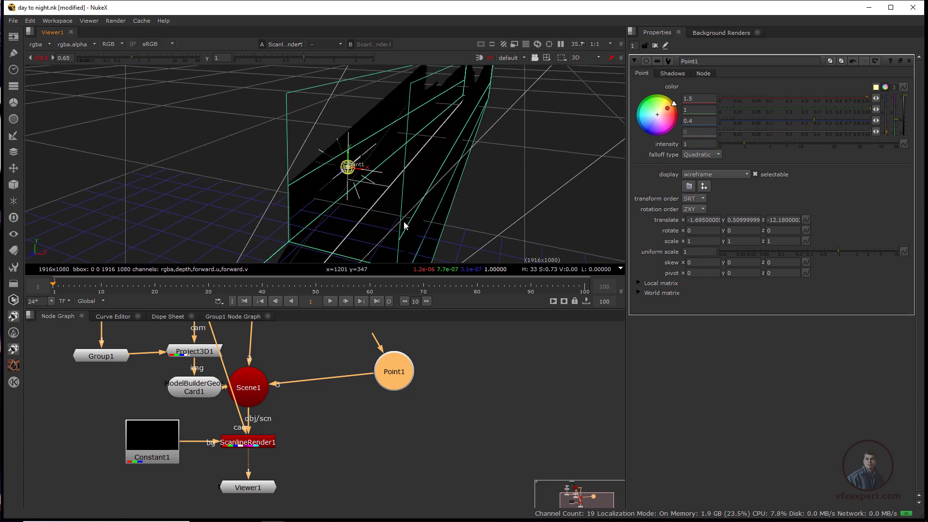
{"action": "right_click", "coordinate": [404, 221]}
{"action": "left_click", "coordinate": [535, 153]}
{"action": "left_click_drag", "start_coordinate": [399, 378], "coordinate": [401, 379]}
{"action": "key", "text": "ctrl+c"}
{"action": "key", "text": "ctrl+v"}
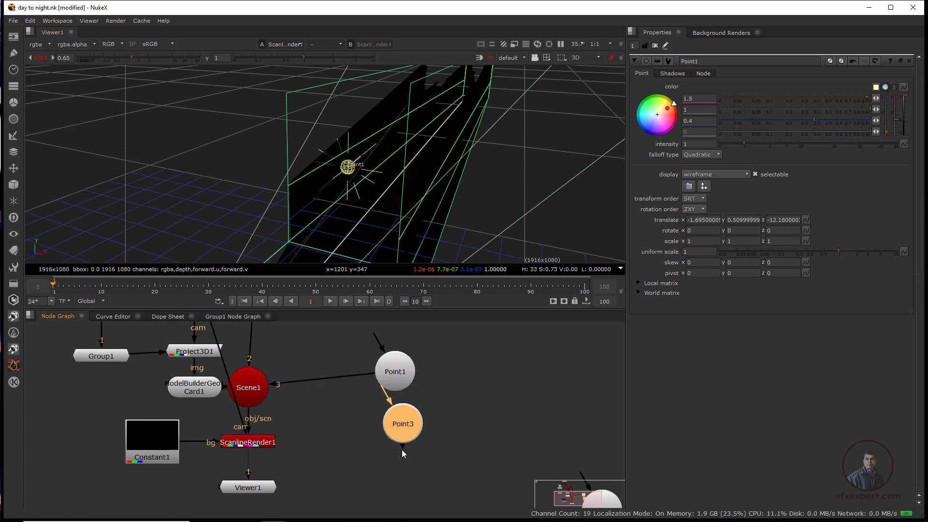
{"action": "left_click_drag", "start_coordinate": [407, 426], "coordinate": [406, 417]}
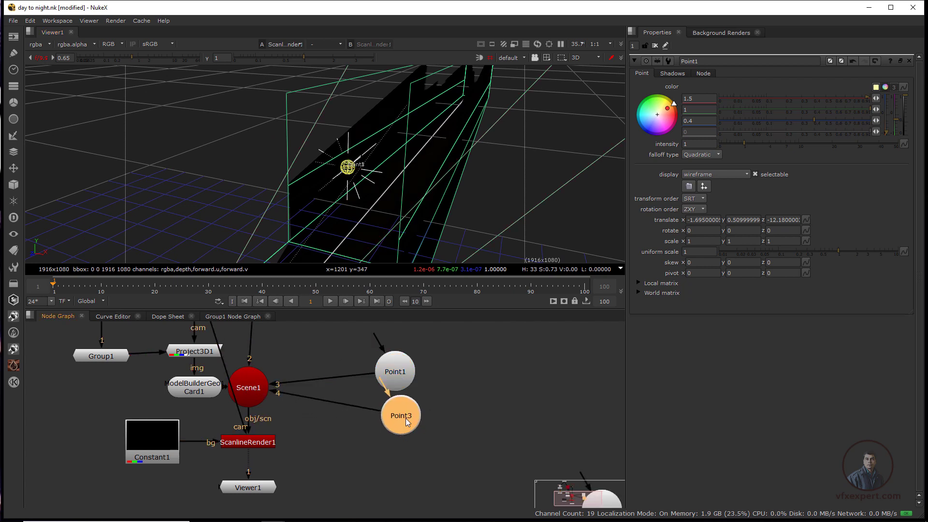
Step: Move Point3 to the opposite building facade at about x 1.545 and space its node below Point1 in the graph
{"action": "double_click", "coordinate": [405, 418]}
{"action": "left_click_drag", "start_coordinate": [362, 172], "coordinate": [482, 194]}
{"action": "key", "text": "Tab"}
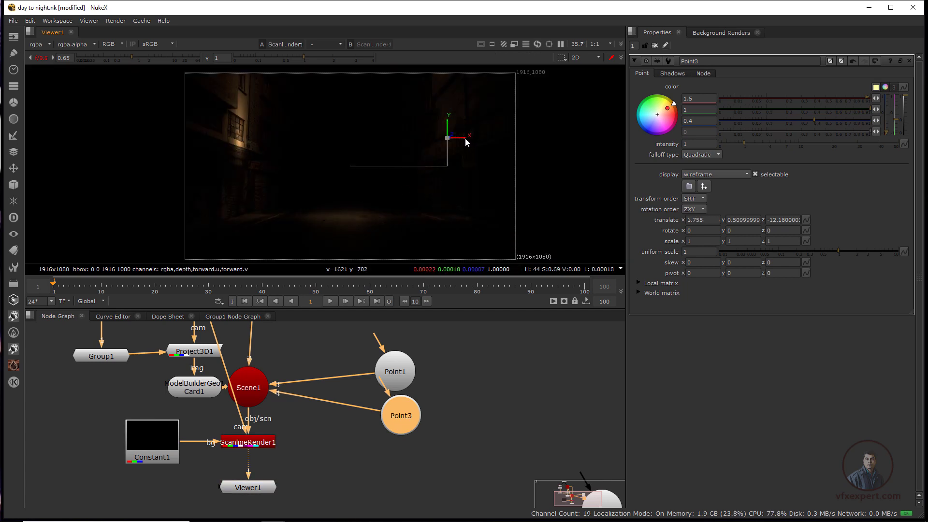
{"action": "left_click_drag", "start_coordinate": [467, 140], "coordinate": [456, 140]}
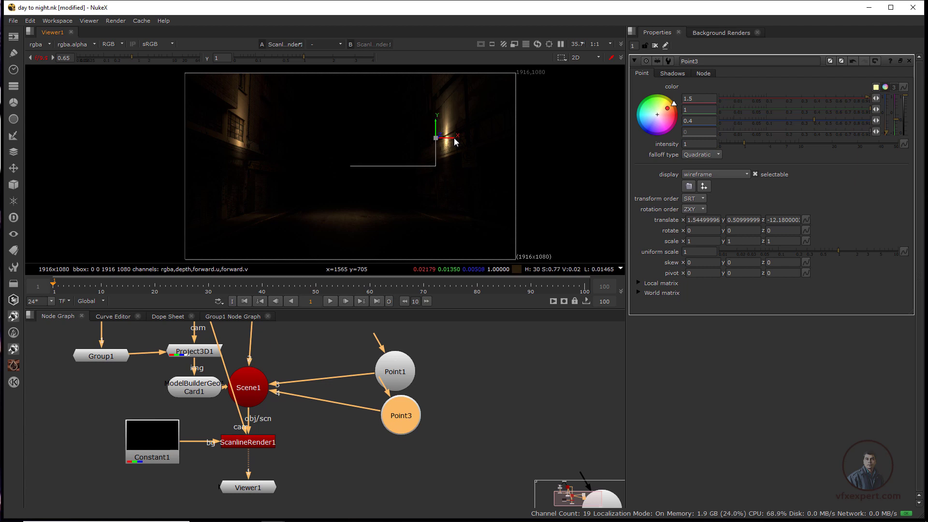
{"action": "scroll", "coordinate": [423, 237], "scroll_direction": "down", "scroll_amount": 3}
{"action": "left_click_drag", "start_coordinate": [324, 435], "coordinate": [329, 461]}
{"action": "left_click", "coordinate": [346, 349]}
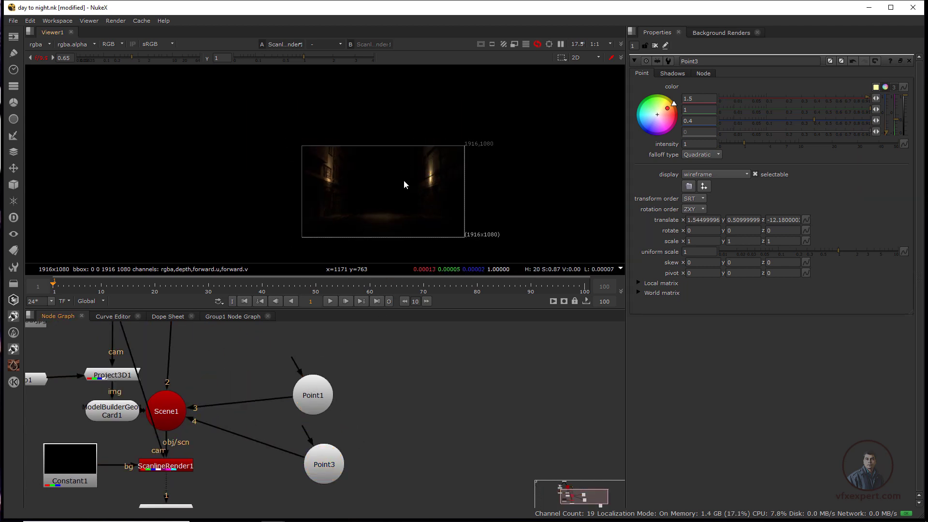
Step: Paste another copy of the Point light above Point1 in the node graph and connect it to Scene1
{"action": "scroll", "coordinate": [419, 144], "scroll_direction": "up", "scroll_amount": 3}
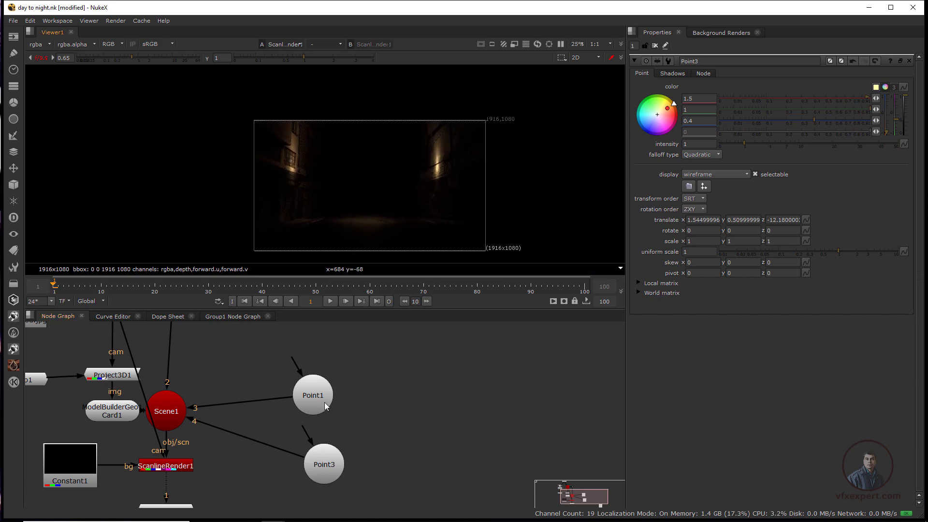
{"action": "left_click_drag", "start_coordinate": [323, 402], "coordinate": [351, 398]}
{"action": "left_click", "coordinate": [294, 341]}
{"action": "key", "text": "ctrl+v"}
{"action": "left_click_drag", "start_coordinate": [289, 360], "coordinate": [179, 404]}
Step: Move the Point4 light further down the street along the left building facade
{"action": "double_click", "coordinate": [293, 342]}
{"action": "key", "text": "Tab"}
{"action": "left_click_drag", "start_coordinate": [348, 198], "coordinate": [319, 157]}
{"action": "left_click_drag", "start_coordinate": [319, 164], "coordinate": [389, 138]}
Step: Paste a fourth Point light, connect it to Scene1 and rearrange the light nodes in the graph
{"action": "left_click", "coordinate": [384, 422]}
{"action": "key", "text": "ctrl+v"}
{"action": "left_click_drag", "start_coordinate": [340, 391], "coordinate": [319, 429]}
{"action": "left_click_drag", "start_coordinate": [382, 341], "coordinate": [350, 357]}
{"action": "left_click_drag", "start_coordinate": [350, 374], "coordinate": [162, 404]}
Step: Place the Point5 light by the right facade opposite Point4, at about x 1.1 and z -17.76
{"action": "double_click", "coordinate": [350, 356]}
{"action": "left_click_drag", "start_coordinate": [390, 133], "coordinate": [414, 156]}
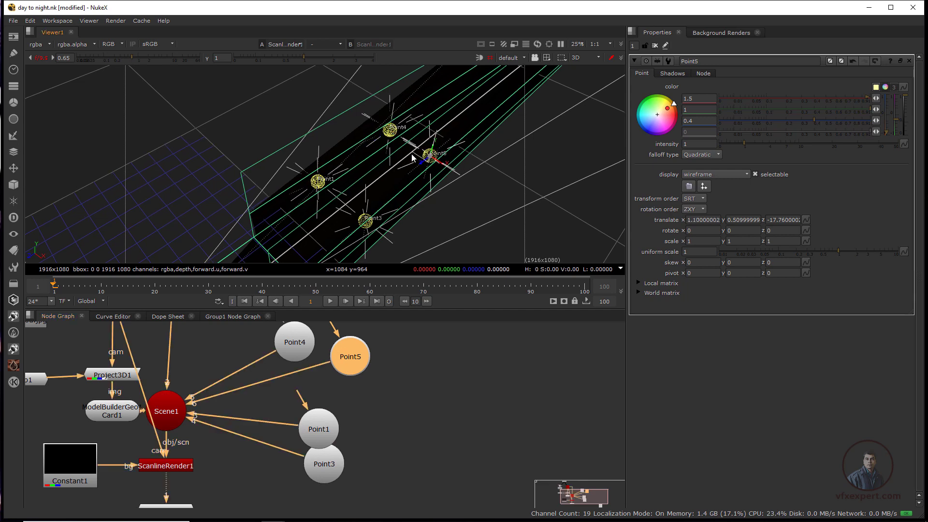
{"action": "key", "text": "Tab"}
Step: Set Point4's z translation to -18.76 and push Point5 further back along z
{"action": "double_click", "coordinate": [294, 342]}
{"action": "left_click", "coordinate": [775, 220]}
{"action": "key", "text": "Down"}
{"action": "double_click", "coordinate": [350, 356]}
{"action": "left_click", "coordinate": [775, 220]}
{"action": "key", "text": "Down"}
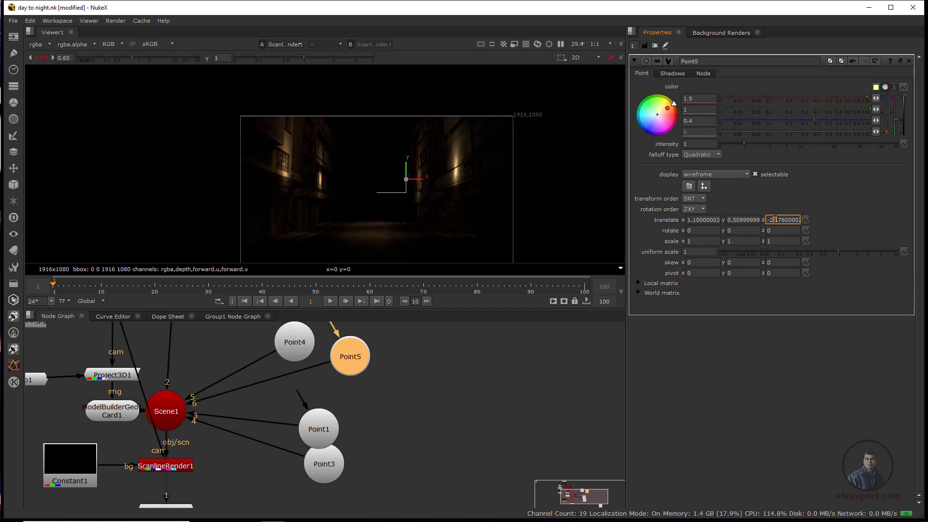
Step: Set Point4's intensity to 0.8 and move its node above Point5 in the graph
{"action": "left_click", "coordinate": [698, 143]}
{"action": "double_click", "coordinate": [294, 342]}
{"action": "left_click", "coordinate": [688, 144]}
{"action": "type", "text": "0.8"}
{"action": "scroll", "coordinate": [387, 212], "scroll_direction": "up", "scroll_amount": 2}
{"action": "left_click_drag", "start_coordinate": [294, 342], "coordinate": [346, 352]}
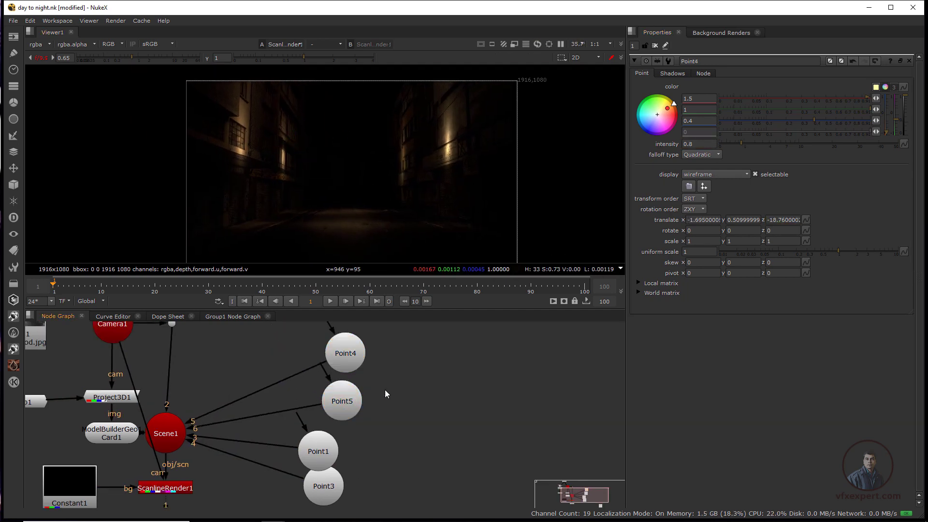
Step: Duplicate the Point4 light as another Point light and connect the copy to Scene1
{"action": "left_click", "coordinate": [362, 387]}
{"action": "key", "text": "ctrl+c"}
{"action": "left_click", "coordinate": [277, 364]}
{"action": "key", "text": "ctrl+v"}
{"action": "left_click_drag", "start_coordinate": [278, 381], "coordinate": [183, 468]}
Step: Place the Point6 light deeper along the left facade at x -1.46, z -27.76
{"action": "left_click", "coordinate": [775, 220]}
{"action": "key", "text": "Down"}
{"action": "key", "text": "Down"}
{"action": "key", "text": "Down"}
{"action": "key", "text": "Down"}
{"action": "key", "text": "Down"}
{"action": "key", "text": "Down"}
{"action": "key", "text": "Down"}
{"action": "key", "text": "Down"}
{"action": "key", "text": "Down"}
{"action": "key", "text": "Down"}
{"action": "key", "text": "Down"}
{"action": "key", "text": "Down"}
{"action": "key", "text": "Up"}
{"action": "key", "text": "Up"}
{"action": "key", "text": "Up"}
{"action": "left_click_drag", "start_coordinate": [327, 162], "coordinate": [331, 163]}
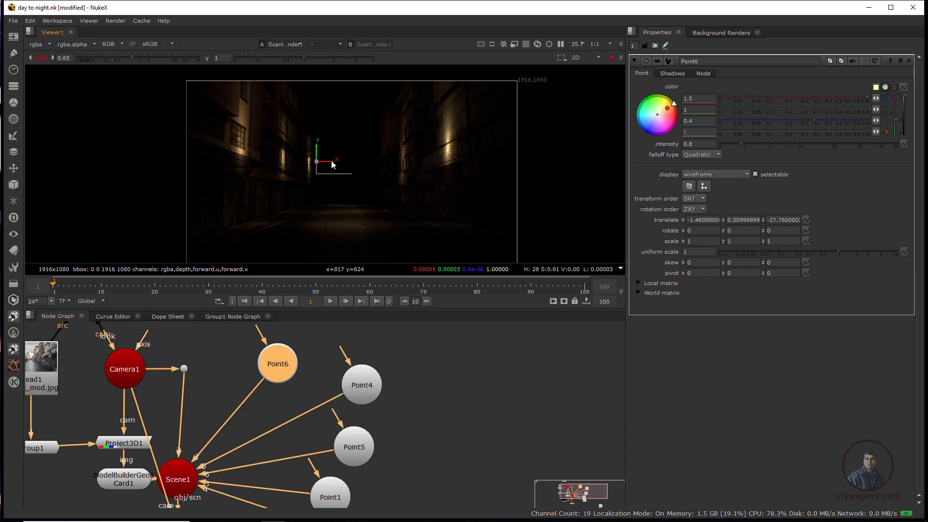
Step: Duplicate Point6, connect the copy to Scene1 and place it by the opposite facade at x 1.32
{"action": "key", "text": "ctrl+c"}
{"action": "left_click", "coordinate": [312, 361]}
{"action": "key", "text": "ctrl+v"}
{"action": "left_click_drag", "start_coordinate": [314, 378], "coordinate": [189, 466]}
{"action": "left_click_drag", "start_coordinate": [332, 162], "coordinate": [392, 156]}
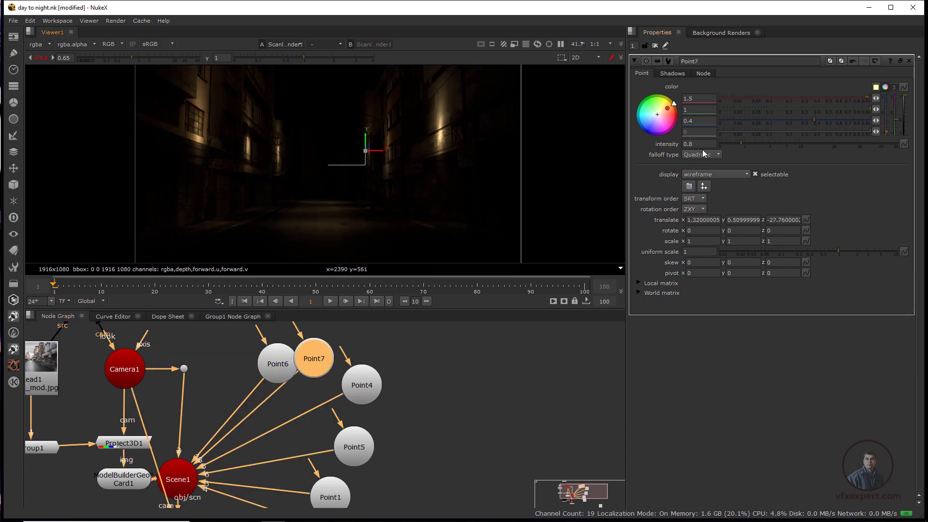
Step: Reset the viewer gain to 1 and move the Point1 light to about x -1.97, y 0.55
{"action": "left_click_drag", "start_coordinate": [668, 108], "coordinate": [666, 110]}
{"action": "scroll", "coordinate": [515, 251], "scroll_direction": "down", "scroll_amount": 2}
{"action": "left_click_drag", "start_coordinate": [408, 481], "coordinate": [354, 430]}
{"action": "double_click", "coordinate": [279, 478]}
{"action": "left_click", "coordinate": [278, 445]}
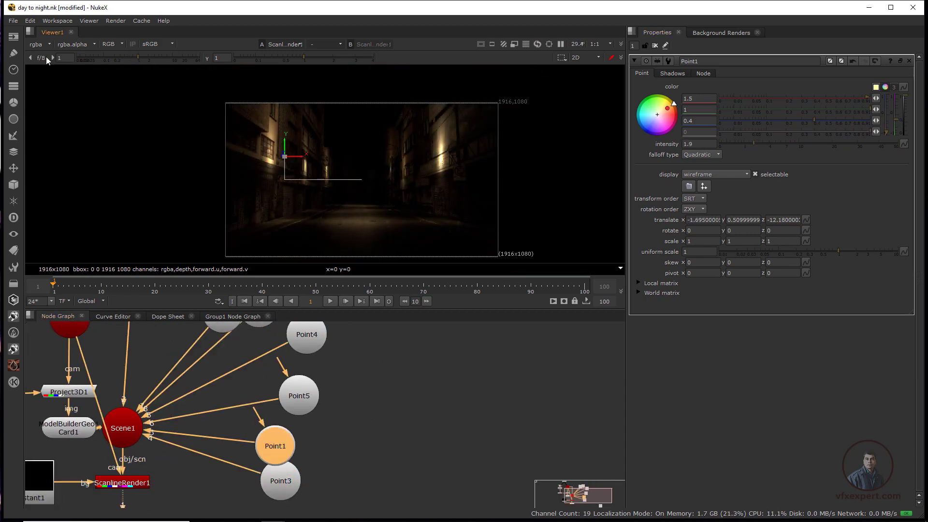
{"action": "scroll", "coordinate": [244, 204], "scroll_direction": "up", "scroll_amount": 1}
{"action": "scroll", "coordinate": [403, 150], "scroll_direction": "down", "scroll_amount": 1}
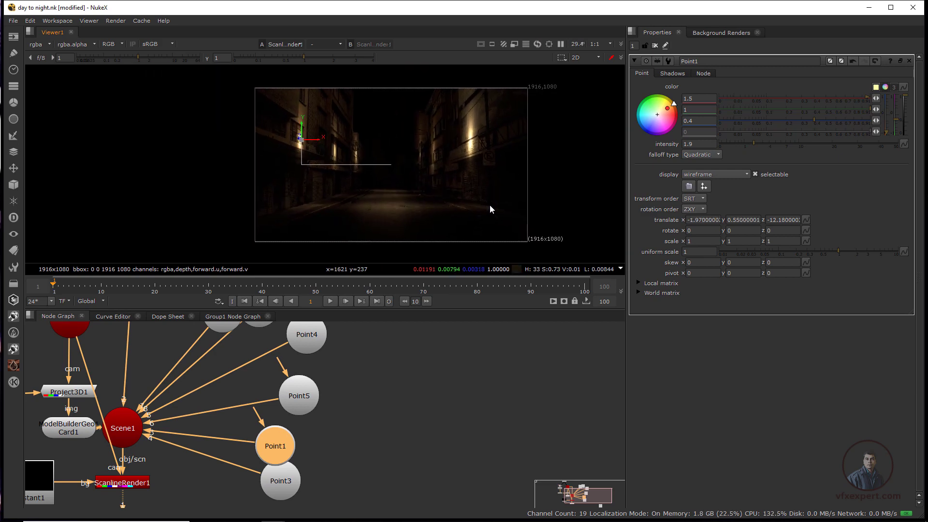
{"action": "left_click_drag", "start_coordinate": [399, 153], "coordinate": [381, 175]}
Step: Rearrange the Point6 and Point7 nodes, paste another copied Point light and connect it to Scene1
{"action": "left_click_drag", "start_coordinate": [228, 333], "coordinate": [324, 418]}
{"action": "double_click", "coordinate": [320, 400]}
{"action": "key", "text": "ctrl+c"}
{"action": "left_click", "coordinate": [267, 354]}
{"action": "key", "text": "ctrl+v"}
{"action": "left_click_drag", "start_coordinate": [267, 375], "coordinate": [253, 474]}
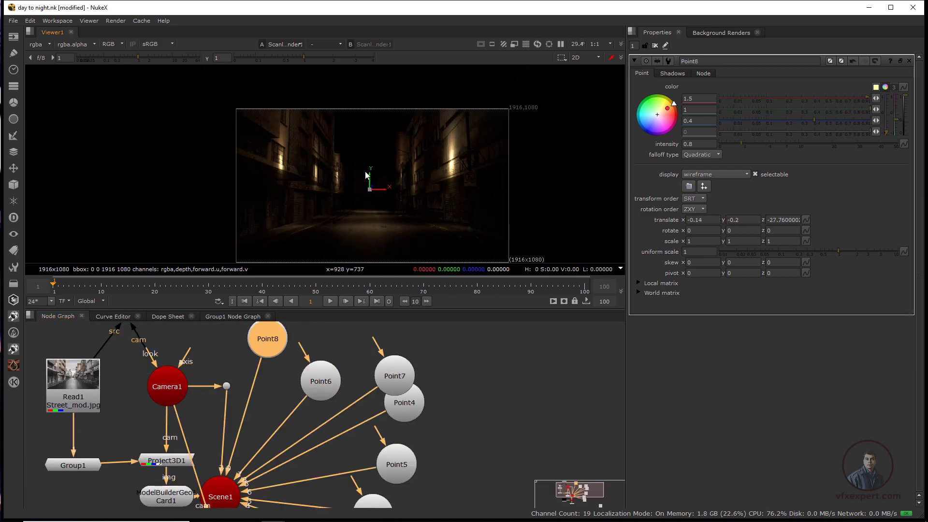
Step: Place the Point8 light at the far end of the street at x -0.22, y -0.2, z -44.76
{"action": "left_click", "coordinate": [775, 220]}
{"action": "key", "text": "Down"}
{"action": "key", "text": "Down"}
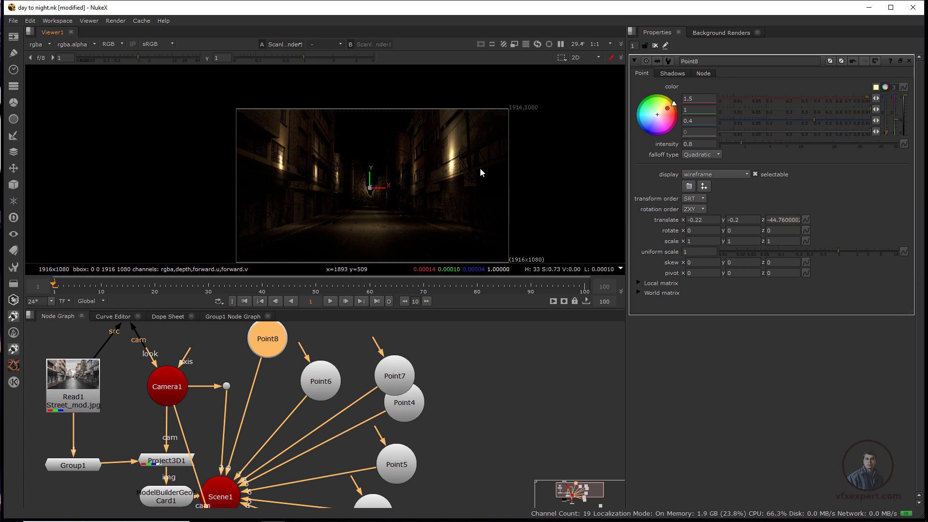
{"action": "left_click_drag", "start_coordinate": [442, 213], "coordinate": [439, 192]}
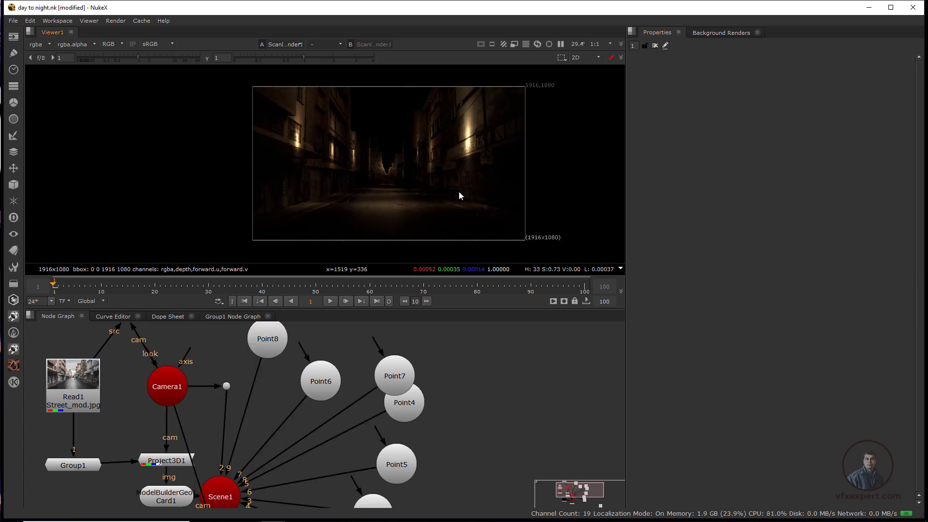
{"action": "scroll", "coordinate": [453, 207], "scroll_direction": "up", "scroll_amount": 1}
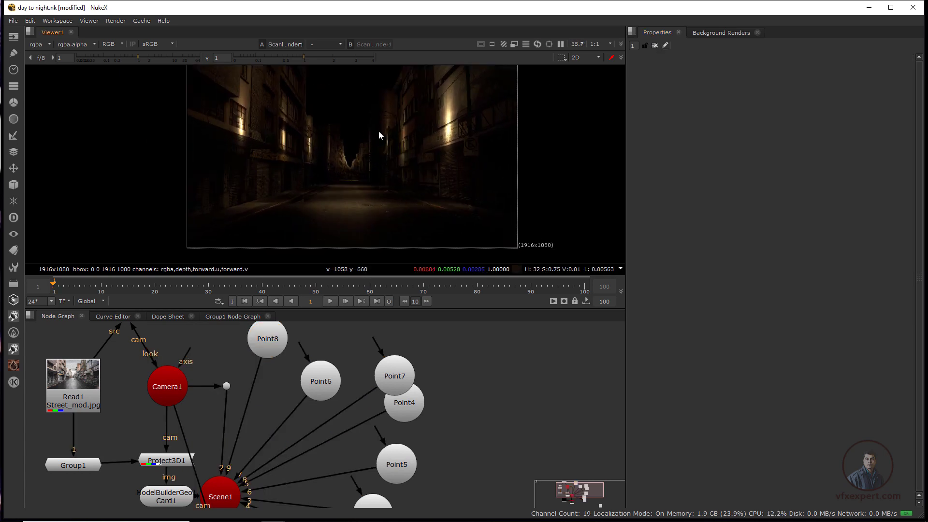
{"action": "scroll", "coordinate": [385, 214], "scroll_direction": "down", "scroll_amount": 2}
{"action": "left_click_drag", "start_coordinate": [414, 201], "coordinate": [395, 202]}
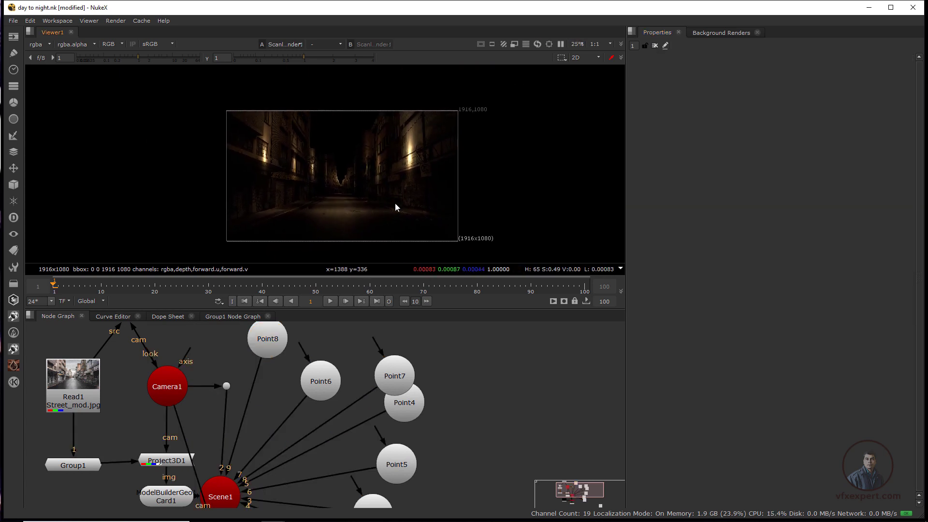
{"action": "scroll", "coordinate": [353, 212], "scroll_direction": "up", "scroll_amount": 2}
{"action": "scroll", "coordinate": [454, 405], "scroll_direction": "down", "scroll_amount": 5}
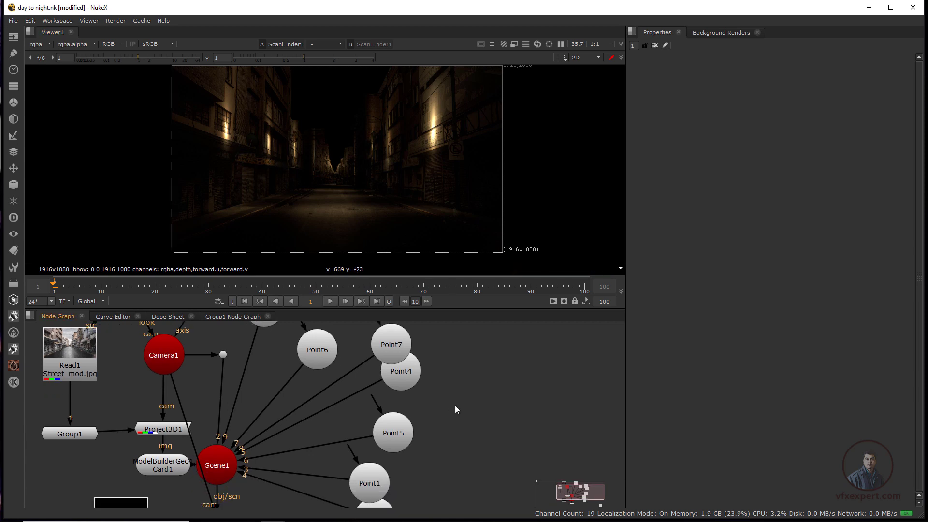
Step: Save the script as the new file "day to night_02.nk"
{"action": "left_click_drag", "start_coordinate": [399, 410], "coordinate": [437, 399]}
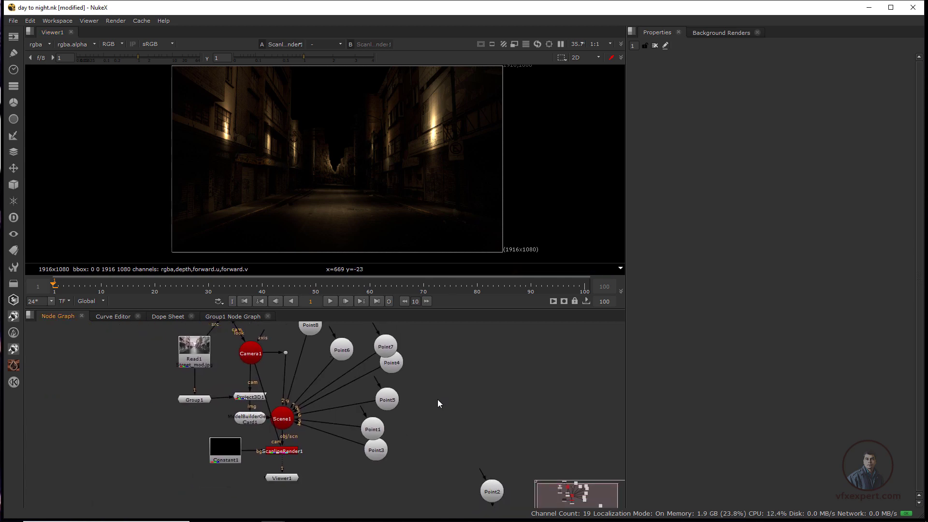
{"action": "left_click", "coordinate": [13, 21]}
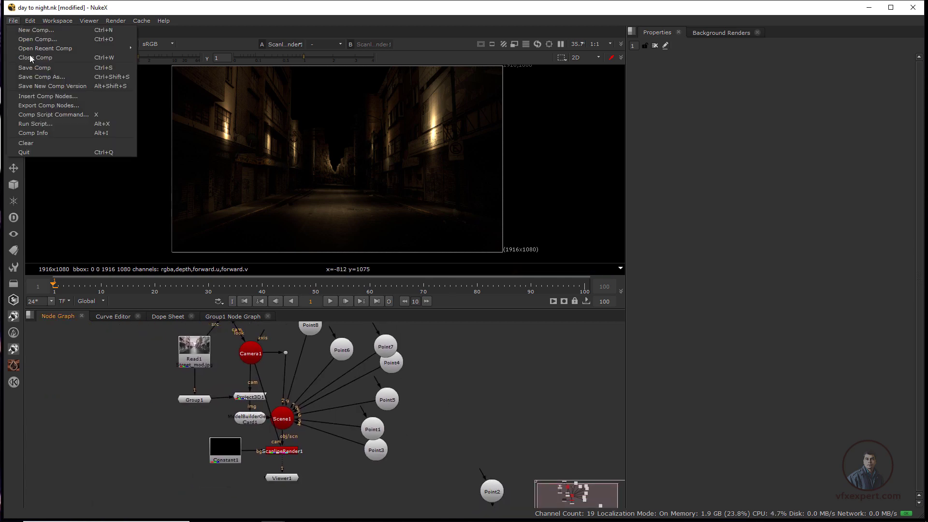
{"action": "left_click", "coordinate": [60, 85]}
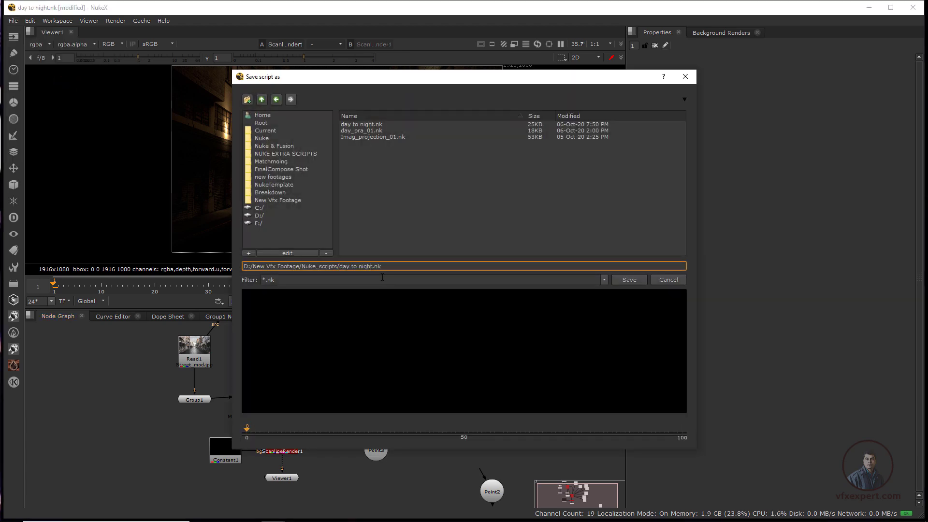
{"action": "type", "text": "_02"}
{"action": "key", "text": "Return"}
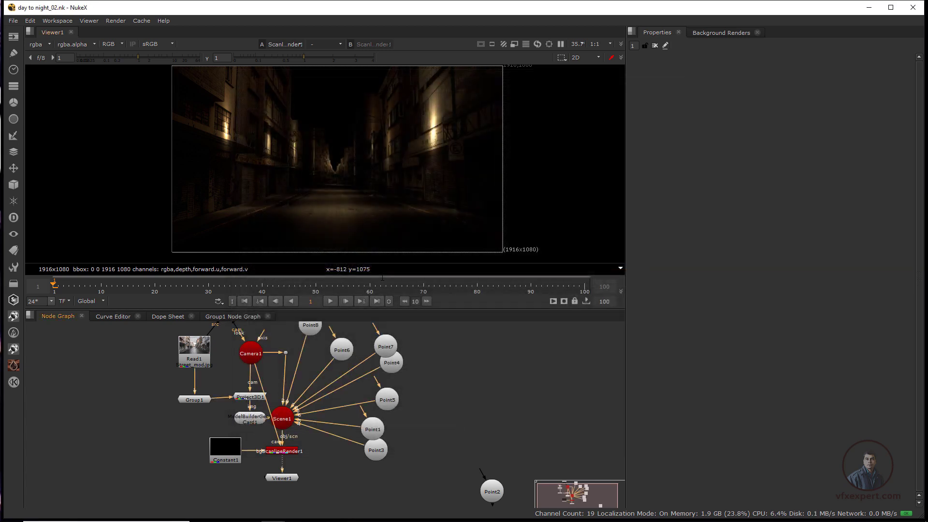
Step: Make room above the Viewer1 node and insert a Glow node after ScanlineRender1
{"action": "left_click_drag", "start_coordinate": [202, 464], "coordinate": [216, 451]}
{"action": "scroll", "coordinate": [293, 401], "scroll_direction": "up", "scroll_amount": 3}
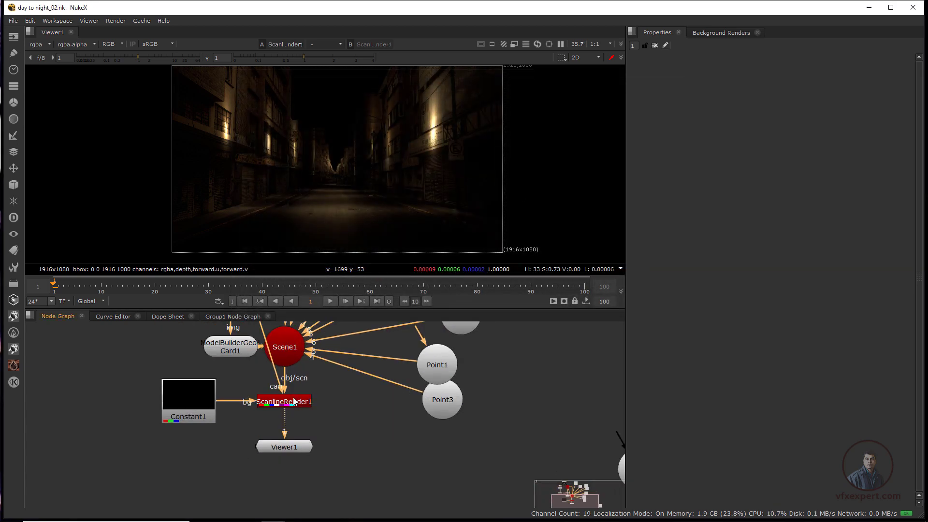
{"action": "left_click_drag", "start_coordinate": [303, 448], "coordinate": [303, 461]}
{"action": "left_click", "coordinate": [296, 404]}
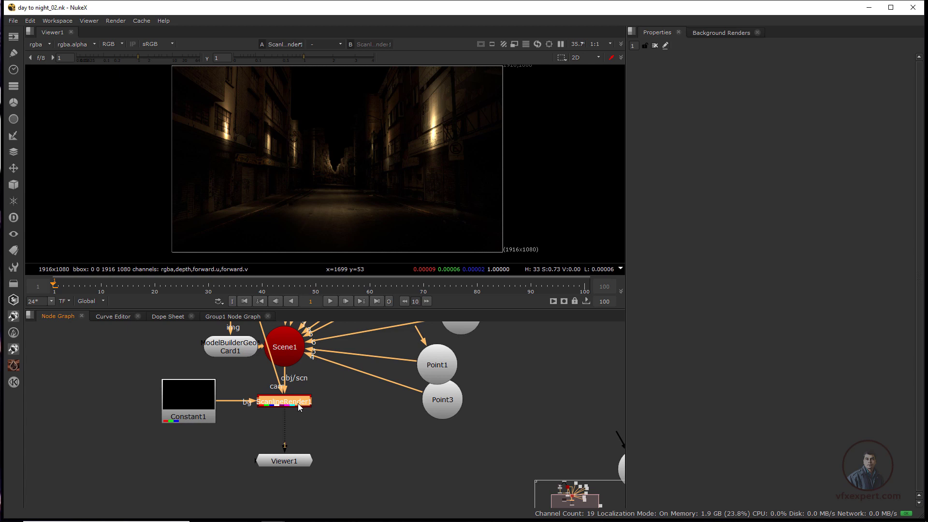
{"action": "key", "text": "Tab"}
{"action": "type", "text": "glo"}
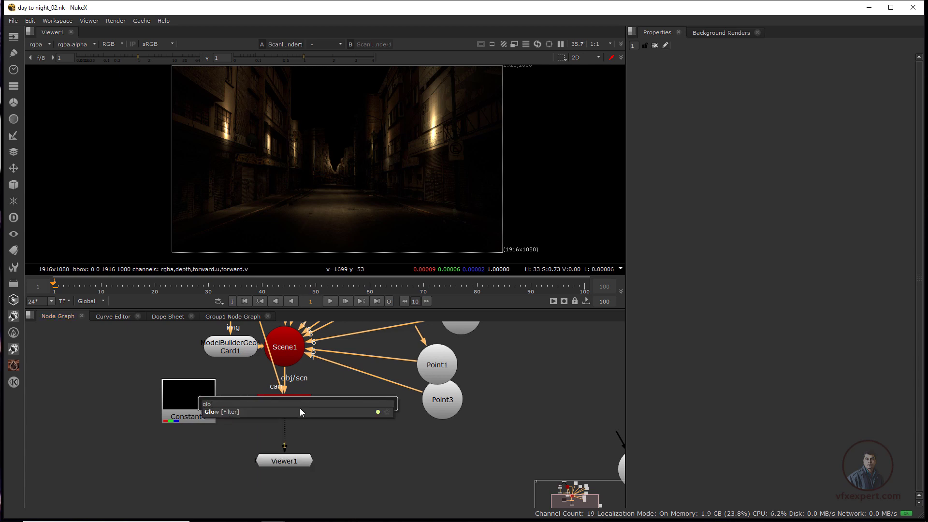
{"action": "left_click", "coordinate": [256, 412]}
{"action": "scroll", "coordinate": [380, 201], "scroll_direction": "down", "scroll_amount": 3}
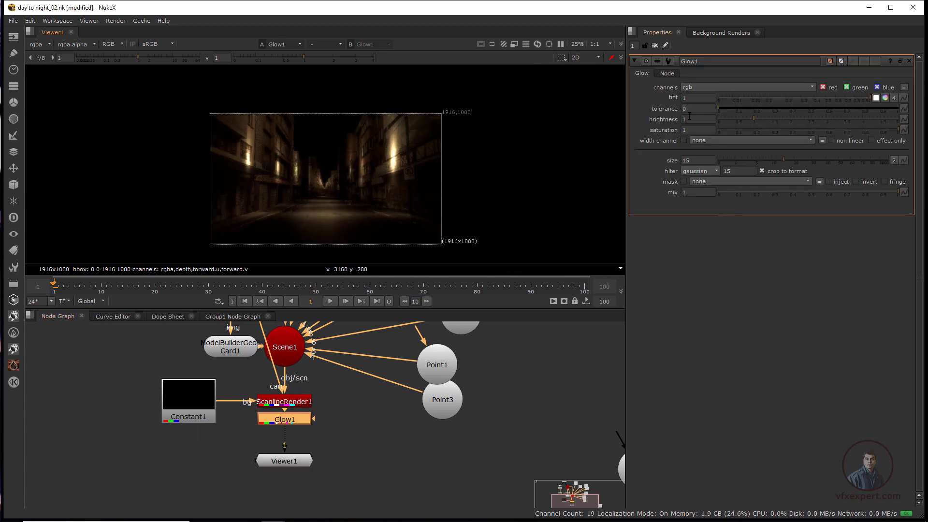
Step: Set the Glow1 tolerance to 0.09 and its size to 39
{"action": "left_click", "coordinate": [743, 111]}
{"action": "left_click_drag", "start_coordinate": [741, 109], "coordinate": [734, 109]}
{"action": "left_click_drag", "start_coordinate": [783, 160], "coordinate": [902, 179]}
{"action": "left_click", "coordinate": [824, 160]}
Step: Add a Grade node after Glow1 and set its gain to 1.24
{"action": "left_click_drag", "start_coordinate": [297, 422], "coordinate": [296, 427]}
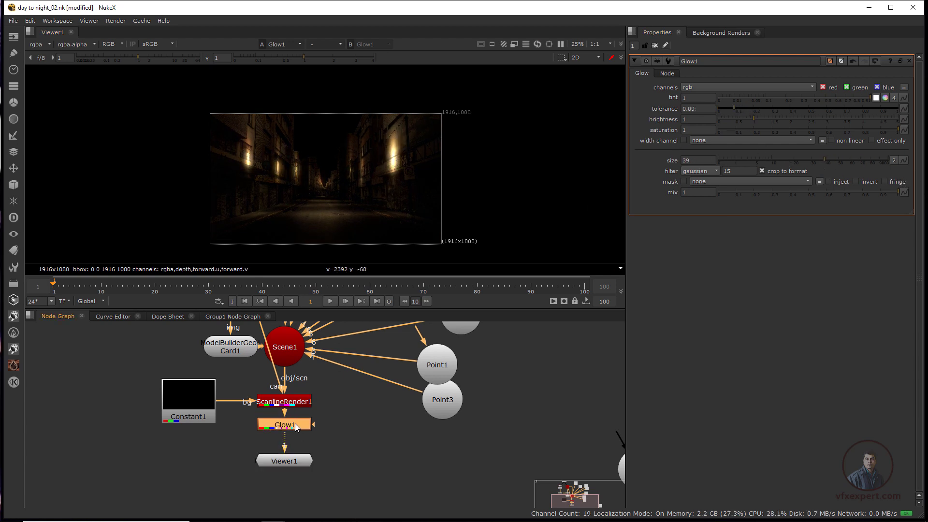
{"action": "key", "text": "g"}
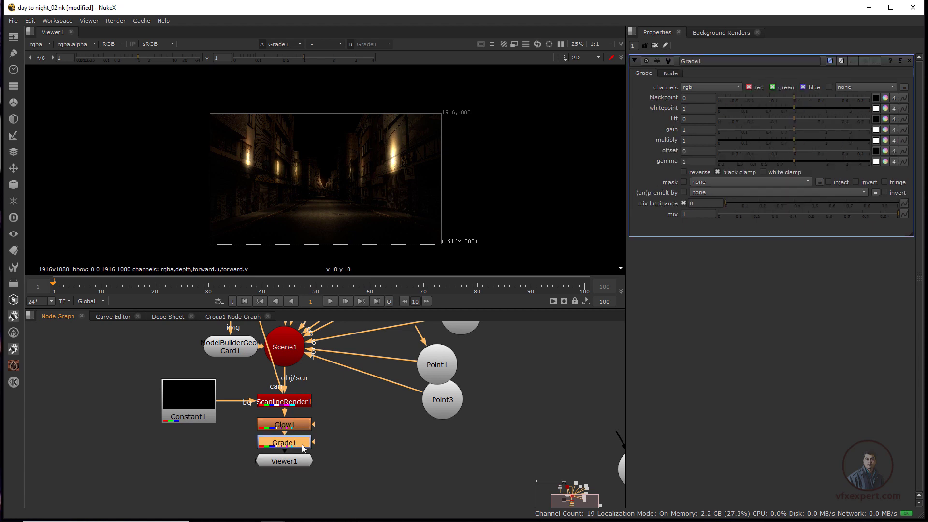
{"action": "left_click", "coordinate": [827, 129]}
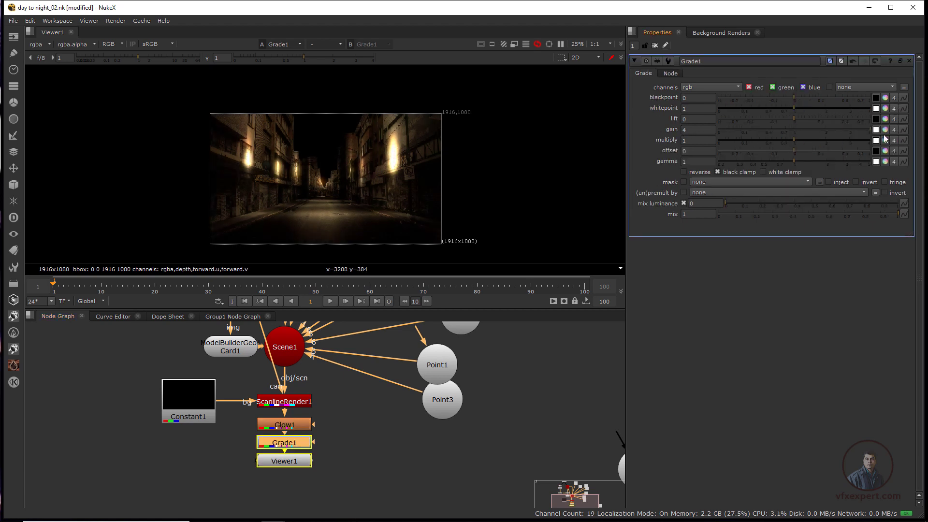
{"action": "left_click_drag", "start_coordinate": [816, 131], "coordinate": [794, 128]}
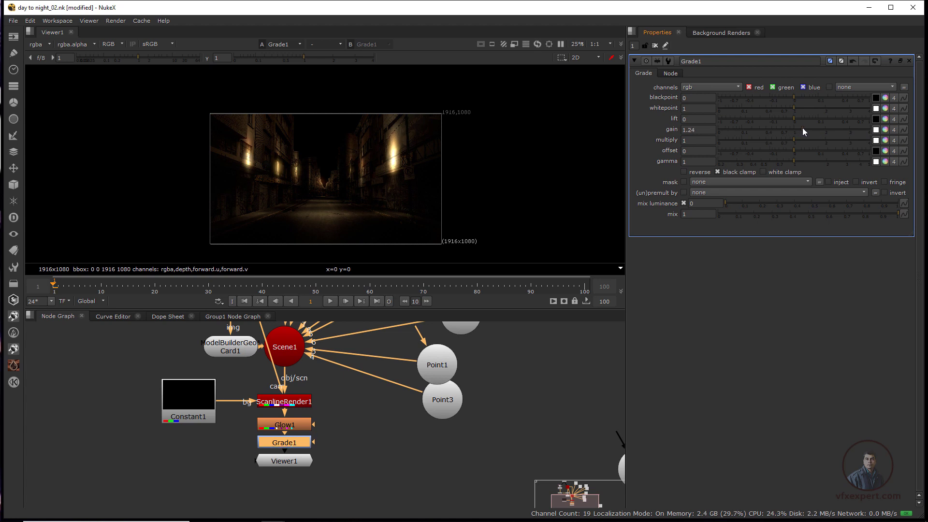
{"action": "scroll", "coordinate": [309, 198], "scroll_direction": "up", "scroll_amount": 3}
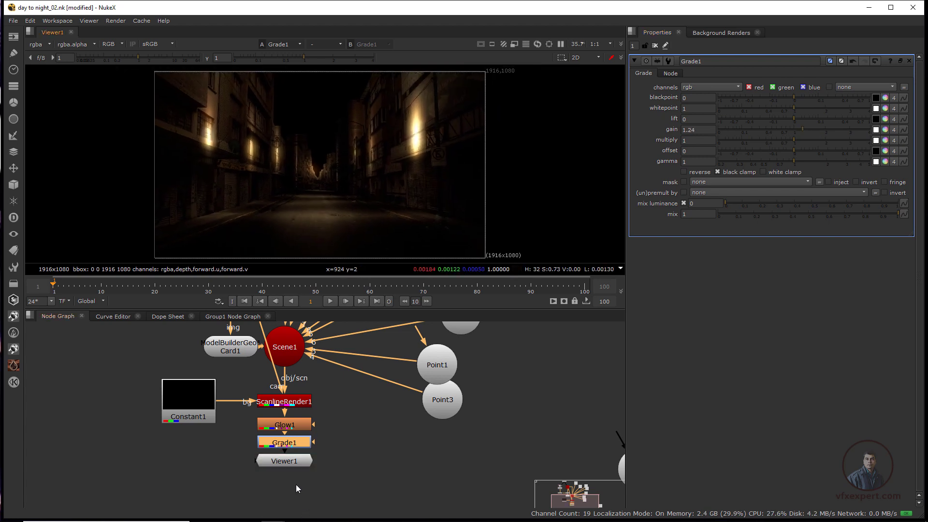
{"action": "left_click_drag", "start_coordinate": [284, 461], "coordinate": [284, 469]}
Step: Set Glow1's brightness to 0.22 and space the Viewer1 and Grade1 nodes further down the graph
{"action": "double_click", "coordinate": [284, 425]}
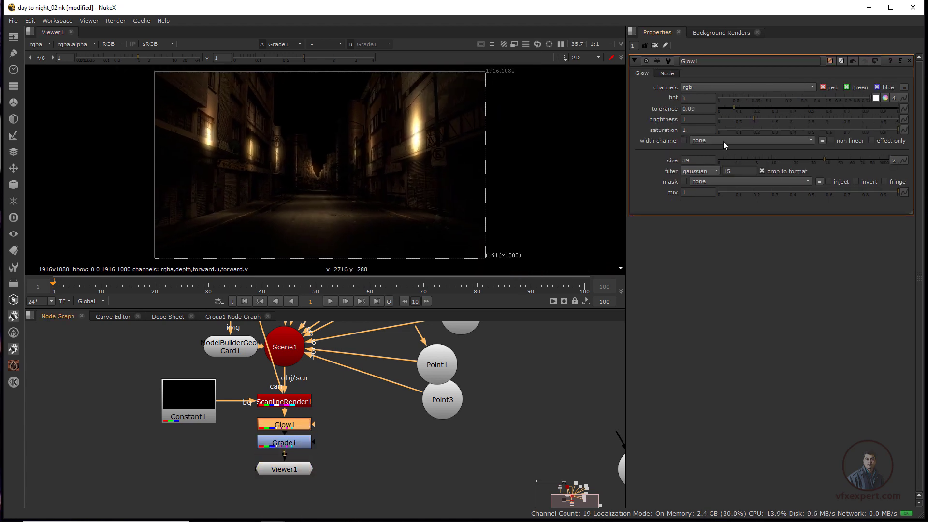
{"action": "left_click_drag", "start_coordinate": [753, 121], "coordinate": [728, 129]}
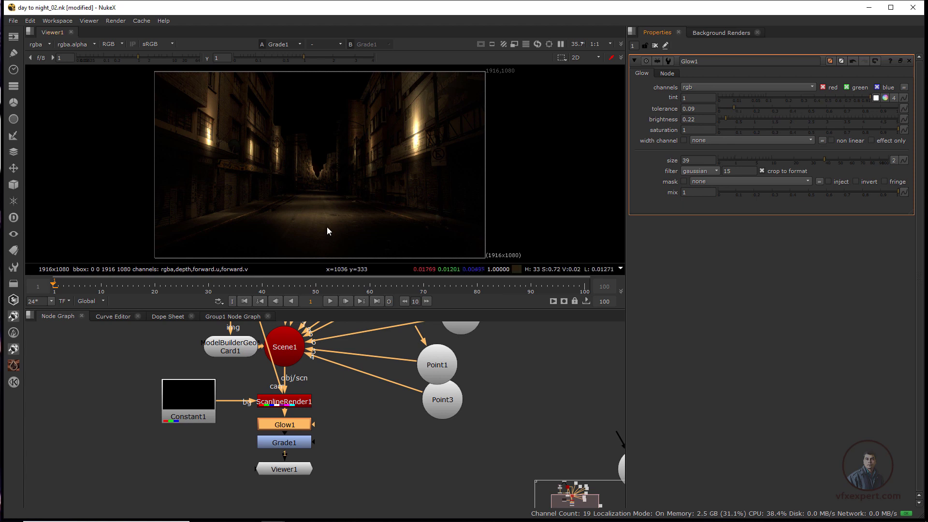
{"action": "scroll", "coordinate": [327, 227], "scroll_direction": "down", "scroll_amount": 2}
{"action": "scroll", "coordinate": [358, 250], "scroll_direction": "up", "scroll_amount": 2}
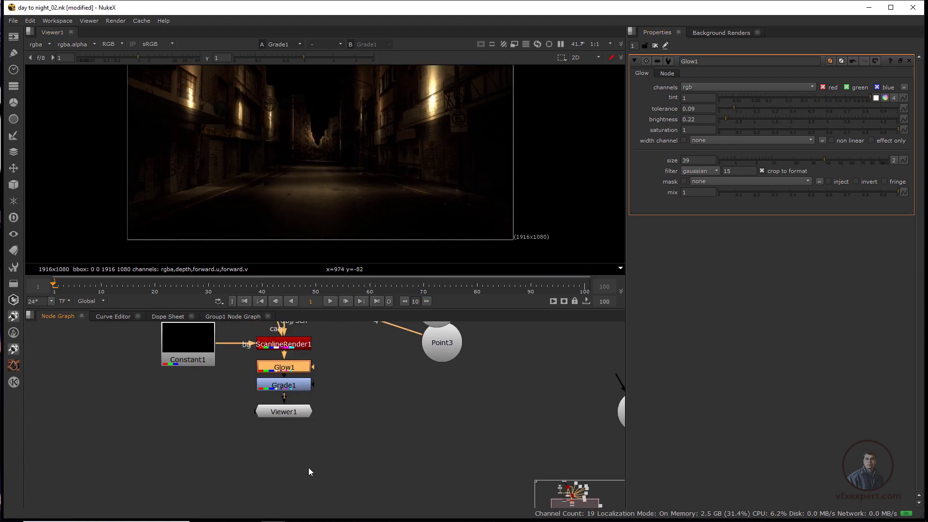
{"action": "left_click_drag", "start_coordinate": [299, 413], "coordinate": [300, 471]}
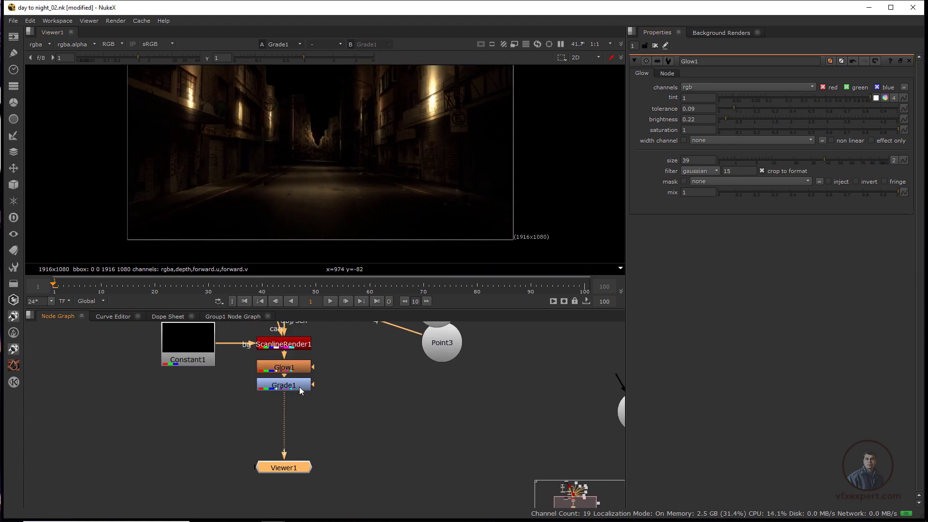
{"action": "left_click_drag", "start_coordinate": [299, 389], "coordinate": [300, 397]}
{"action": "key", "text": "Tab"}
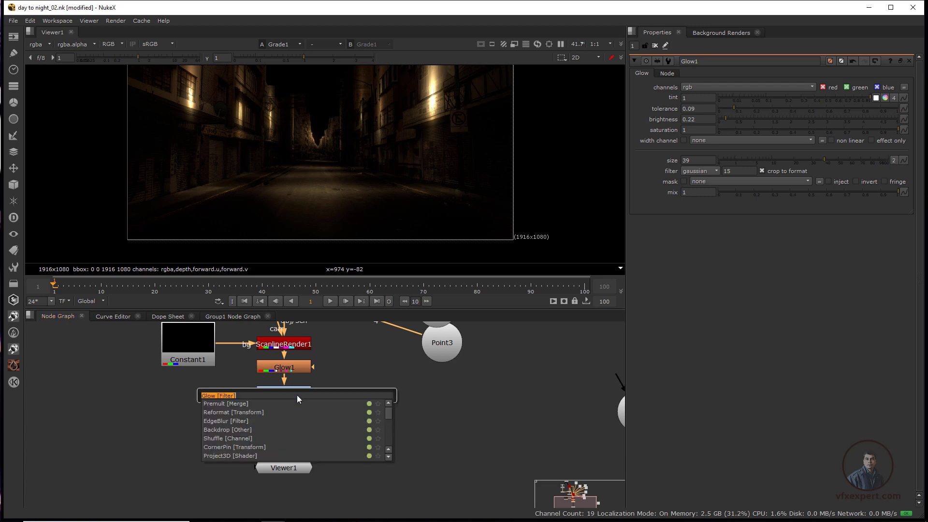
{"action": "type", "text": "cor"}
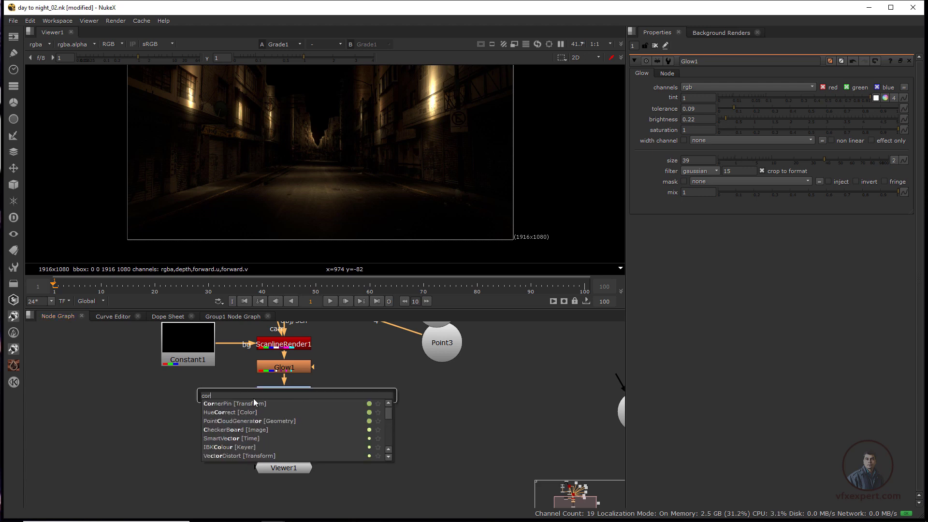
{"action": "key", "text": "Escape"}
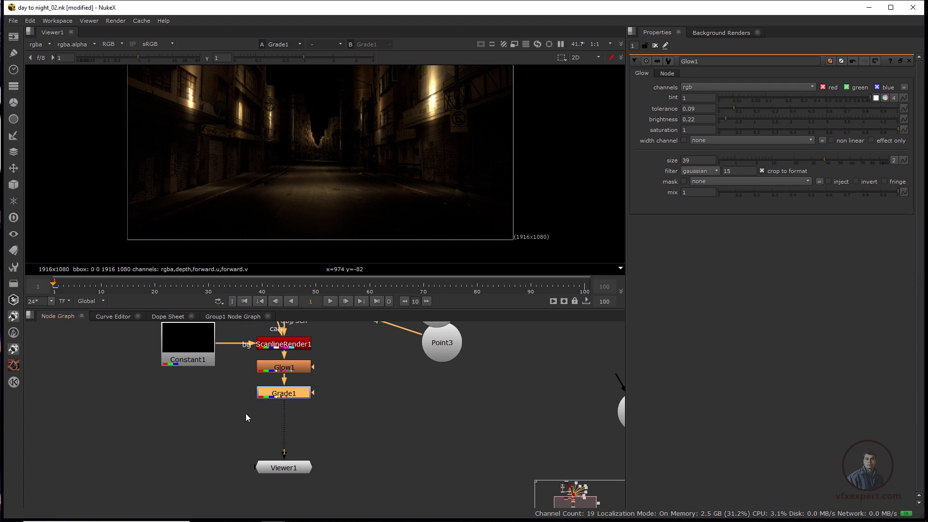
Step: Add a ColorCorrect node after Grade1 and set its master gamma to 1.12
{"action": "key", "text": "c"}
{"action": "scroll", "coordinate": [468, 178], "scroll_direction": "down", "scroll_amount": 3}
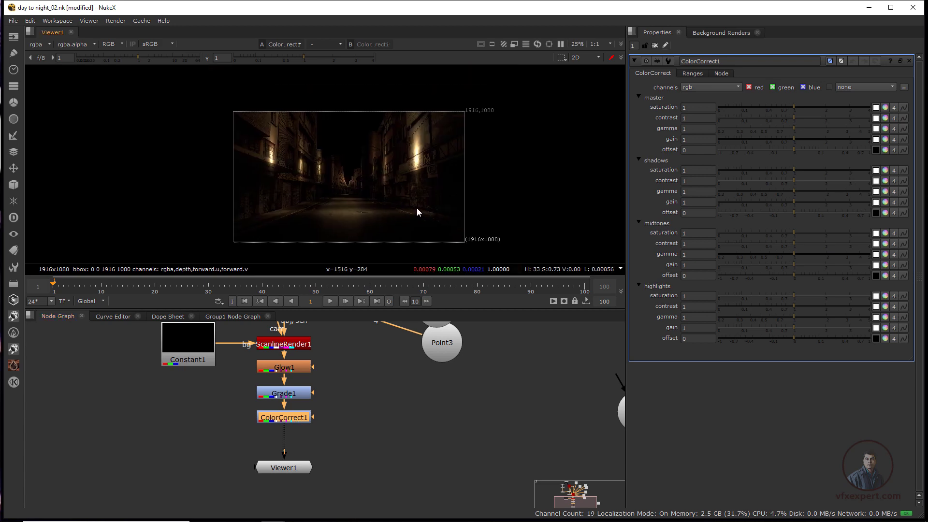
{"action": "scroll", "coordinate": [417, 207], "scroll_direction": "up", "scroll_amount": 2}
{"action": "mouse_move", "coordinate": [793, 127]}
{"action": "left_mouse_down"}
{"action": "mouse_move", "coordinate": [825, 137]}
{"action": "mouse_move", "coordinate": [798, 134]}
{"action": "left_mouse_up"}
{"action": "scroll", "coordinate": [340, 207], "scroll_direction": "down", "scroll_amount": 2}
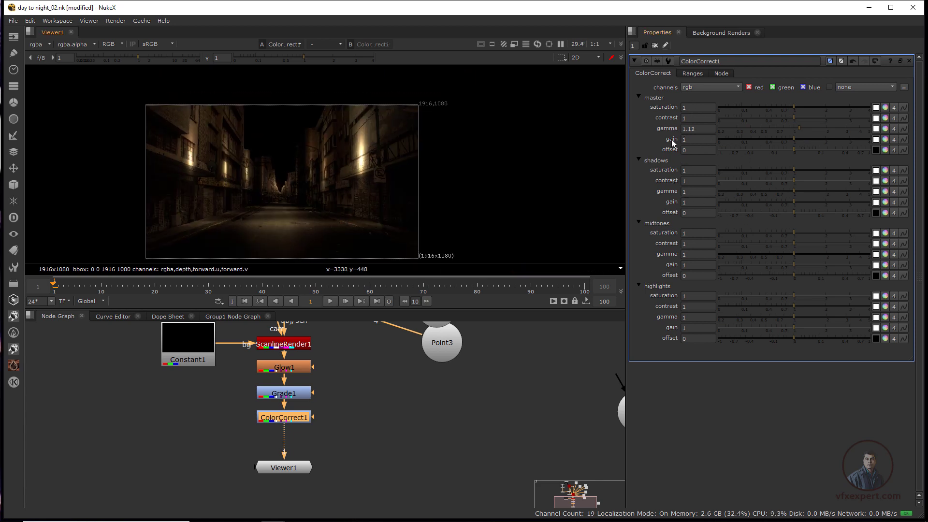
Step: Warm ColorCorrect1's master gamma to red 1.12, green 1.092053, blue 1.052339, and set the master gain to 0.59
{"action": "left_click", "coordinate": [886, 130]}
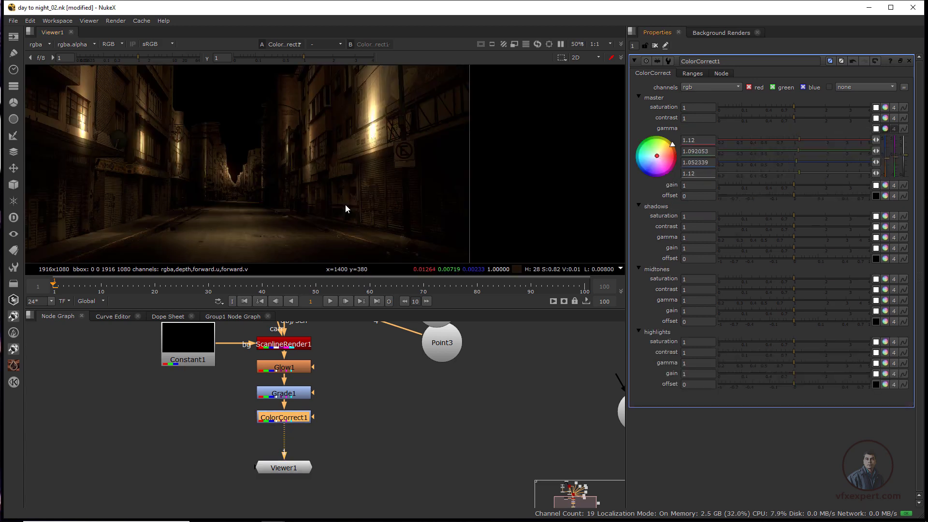
{"action": "scroll", "coordinate": [345, 205], "scroll_direction": "down", "scroll_amount": 2}
{"action": "left_click_drag", "start_coordinate": [376, 220], "coordinate": [435, 228]}
{"action": "scroll", "coordinate": [416, 123], "scroll_direction": "up", "scroll_amount": 1}
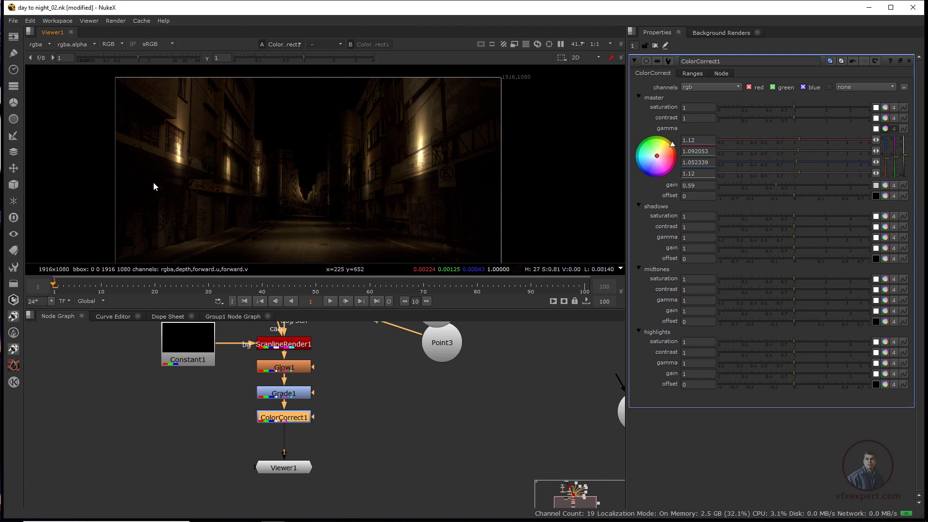
{"action": "scroll", "coordinate": [285, 210], "scroll_direction": "down", "scroll_amount": 3}
{"action": "scroll", "coordinate": [309, 216], "scroll_direction": "up", "scroll_amount": 2}
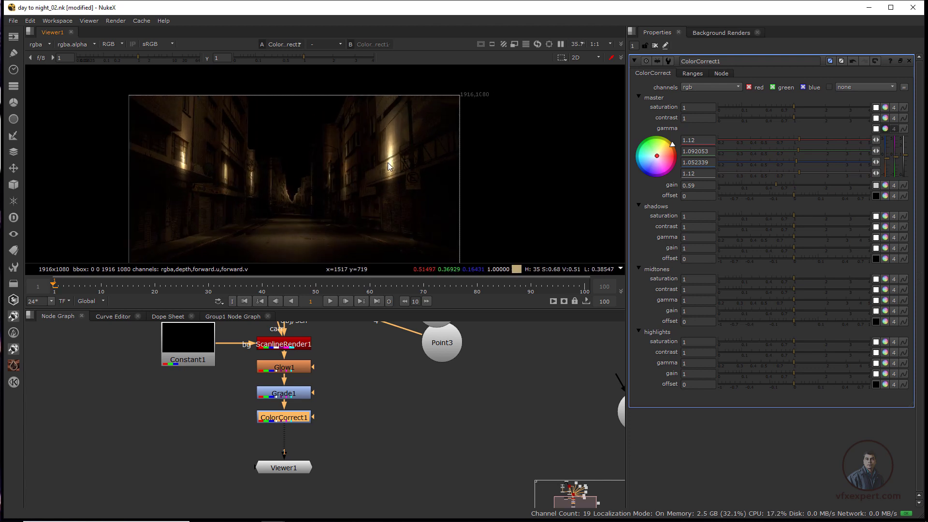
Step: Move the Point3 light sideways to about 1.4 on X, closer to the lit facade
{"action": "scroll", "coordinate": [355, 362], "scroll_direction": "down", "scroll_amount": 1}
{"action": "left_click_drag", "start_coordinate": [357, 355], "coordinate": [282, 518]}
{"action": "left_click_drag", "start_coordinate": [363, 416], "coordinate": [358, 389]}
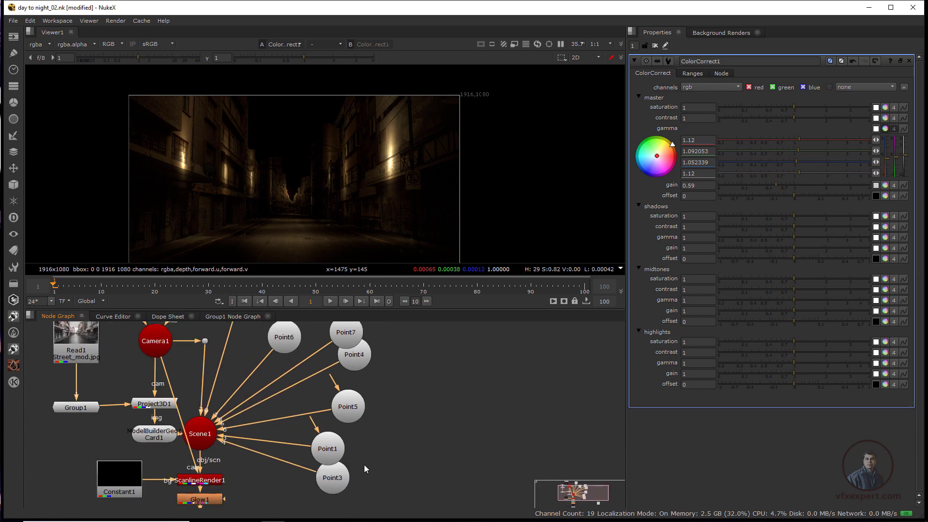
{"action": "left_click_drag", "start_coordinate": [364, 469], "coordinate": [357, 450]}
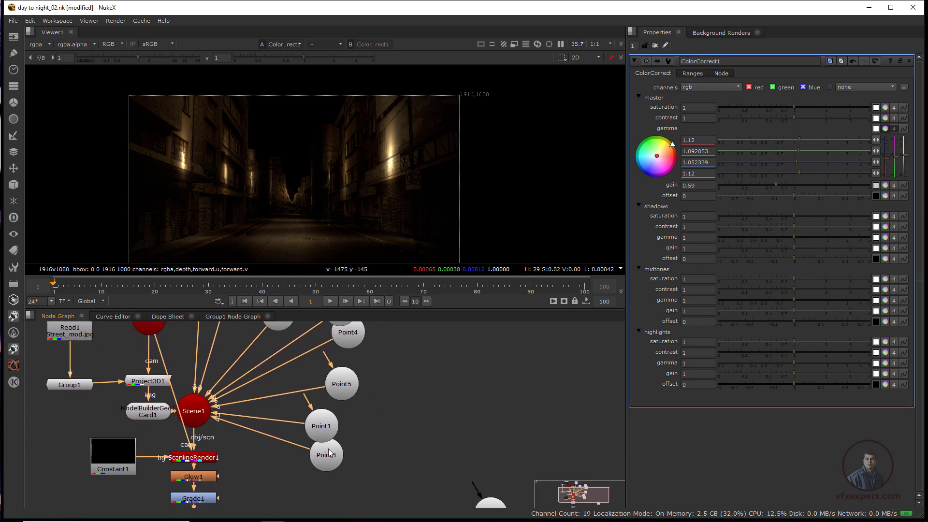
{"action": "double_click", "coordinate": [329, 453]}
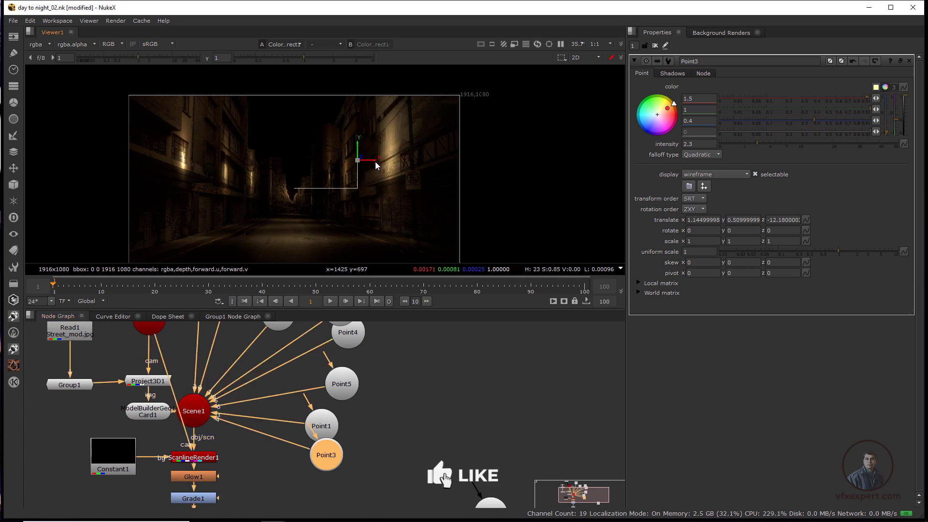
{"action": "left_click_drag", "start_coordinate": [376, 165], "coordinate": [389, 165]}
{"action": "scroll", "coordinate": [358, 199], "scroll_direction": "down", "scroll_amount": 2}
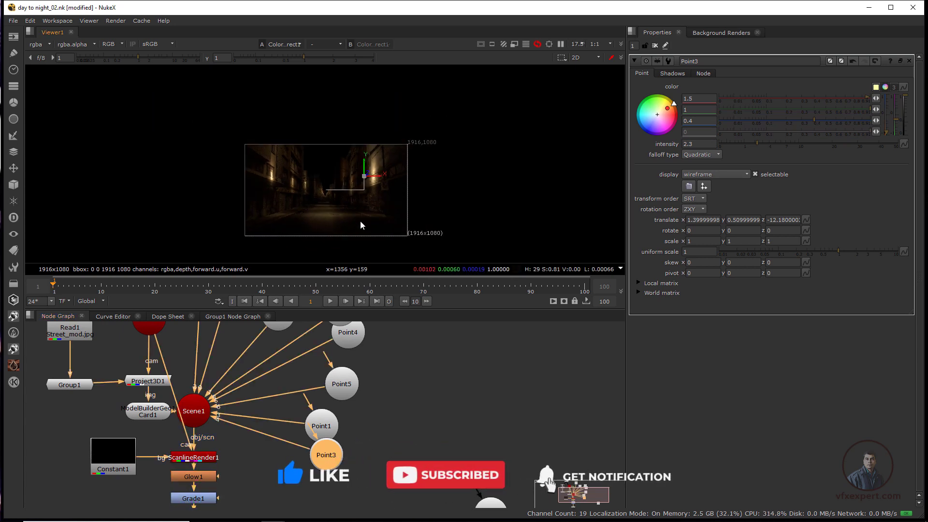
{"action": "scroll", "coordinate": [360, 221], "scroll_direction": "up", "scroll_amount": 2}
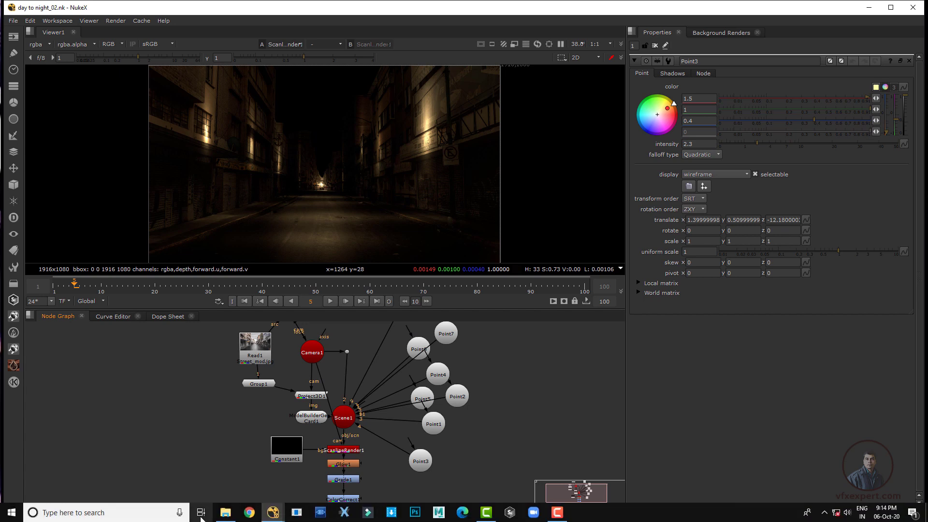
Step: Import blue_sky_1920.jpg into the node graph and add a Card node fed by it, lining the two nodes up
{"action": "left_click_drag", "start_coordinate": [0, 442], "coordinate": [534, 389]}
{"action": "left_click", "coordinate": [416, 447]}
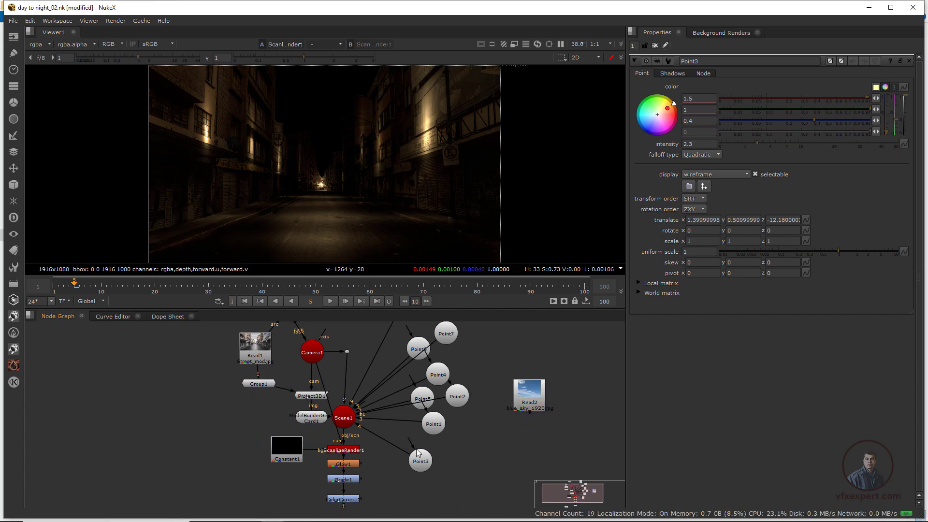
{"action": "left_click_drag", "start_coordinate": [414, 435], "coordinate": [394, 427]}
{"action": "scroll", "coordinate": [396, 440], "scroll_direction": "up", "scroll_amount": 1}
{"action": "key", "text": "Tab"}
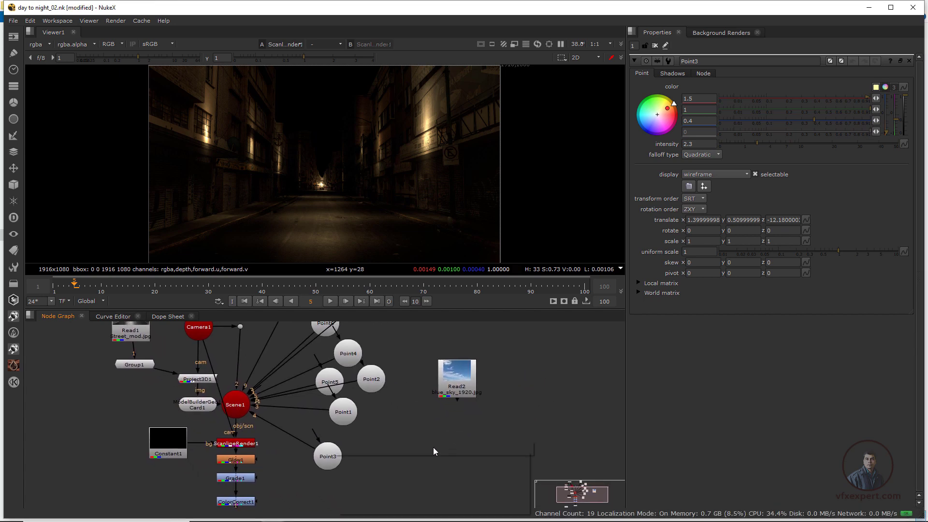
{"action": "type", "text": "car"}
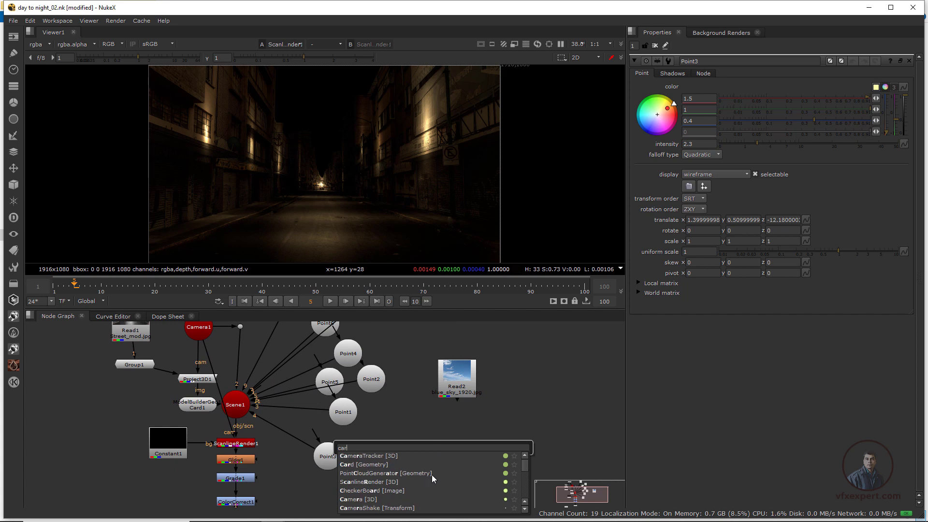
{"action": "left_click", "coordinate": [378, 464]}
{"action": "left_click_drag", "start_coordinate": [466, 384], "coordinate": [451, 384]}
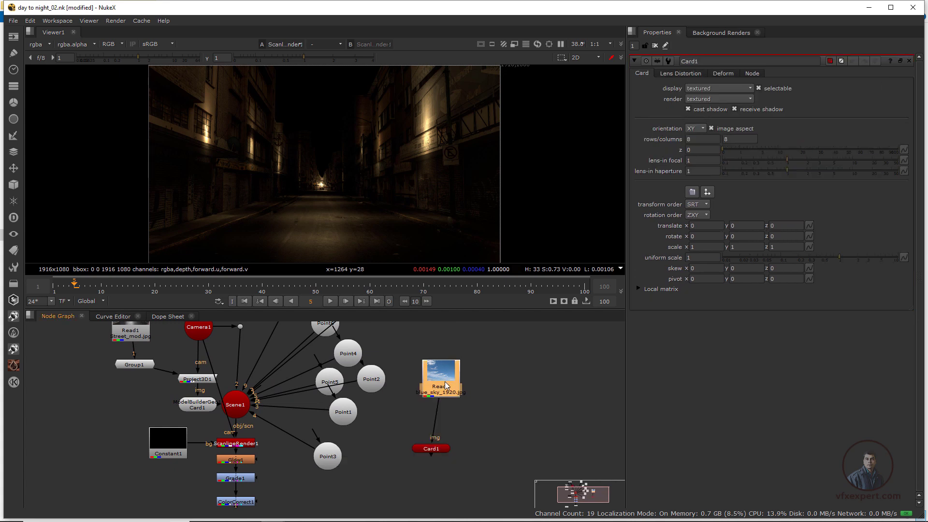
Step: Connect Card1 to Scene1 and display Card1 framed in the 3D viewer
{"action": "left_click_drag", "start_coordinate": [436, 449], "coordinate": [242, 407]}
{"action": "left_click_drag", "start_coordinate": [445, 427], "coordinate": [453, 420]}
{"action": "key", "text": "1"}
{"action": "scroll", "coordinate": [310, 170], "scroll_direction": "down", "scroll_amount": 3}
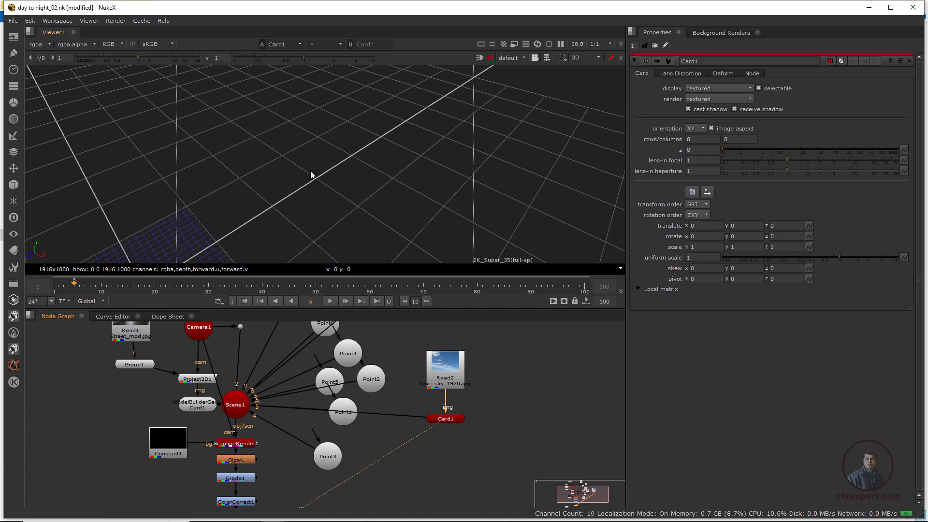
{"action": "key", "text": "f"}
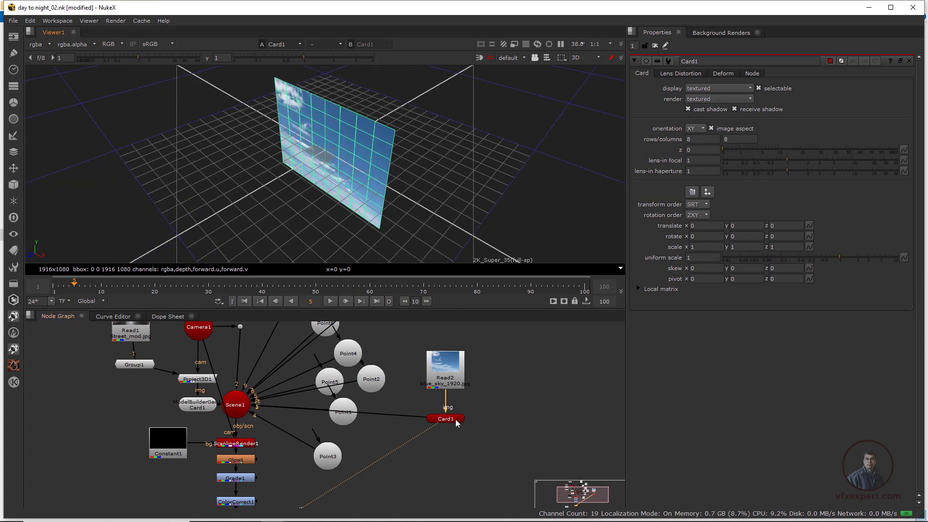
Step: Set Card1's uniform scale to 10
{"action": "left_click_drag", "start_coordinate": [840, 257], "coordinate": [914, 261]}
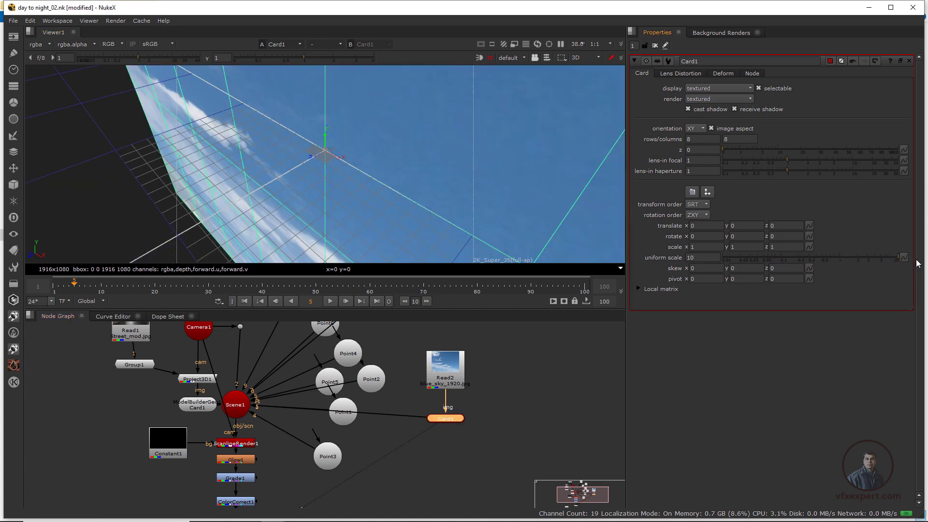
{"action": "scroll", "coordinate": [385, 222], "scroll_direction": "down", "scroll_amount": 6}
{"action": "scroll", "coordinate": [405, 223], "scroll_direction": "down", "scroll_amount": 5}
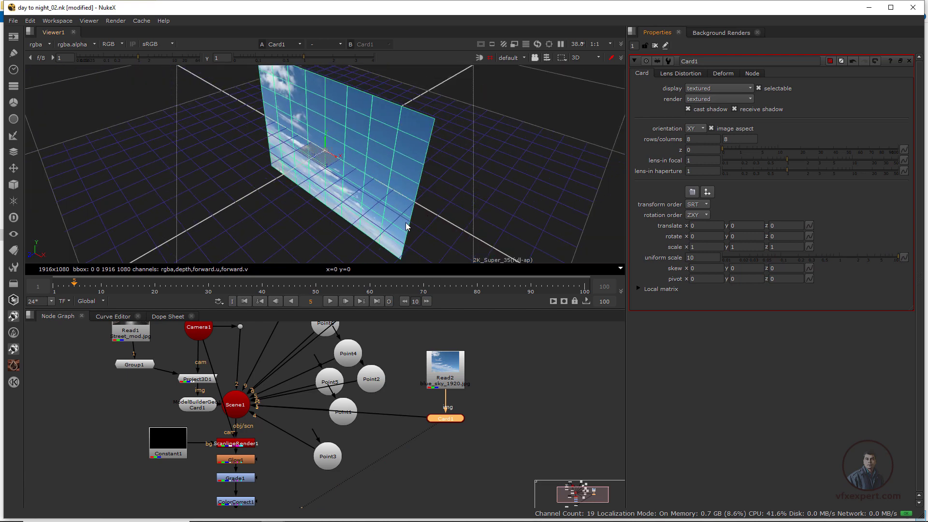
Step: Show ScanlineRender1 in the viewer with the projected street and its Point lights in 3D
{"action": "left_click", "coordinate": [249, 431]}
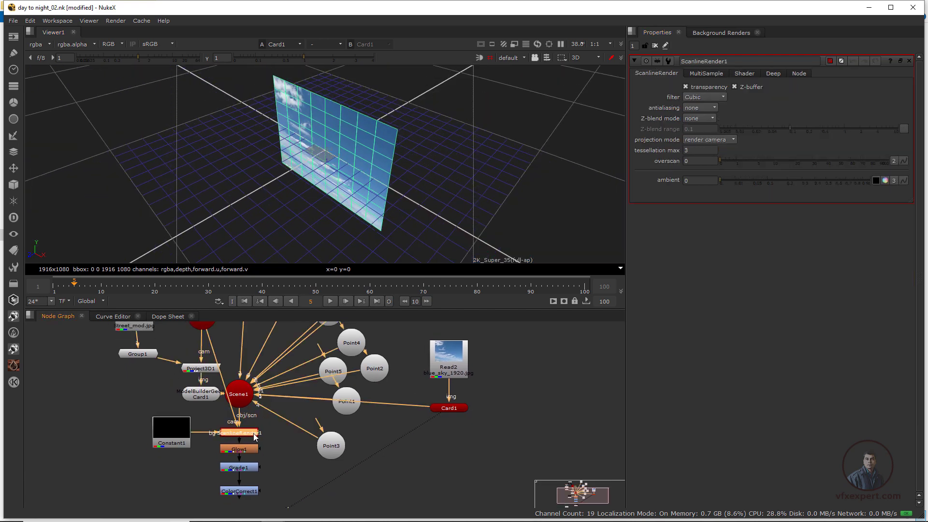
{"action": "key", "text": "1"}
{"action": "scroll", "coordinate": [365, 186], "scroll_direction": "down", "scroll_amount": 1}
{"action": "left_click_drag", "start_coordinate": [396, 138], "coordinate": [164, 285]}
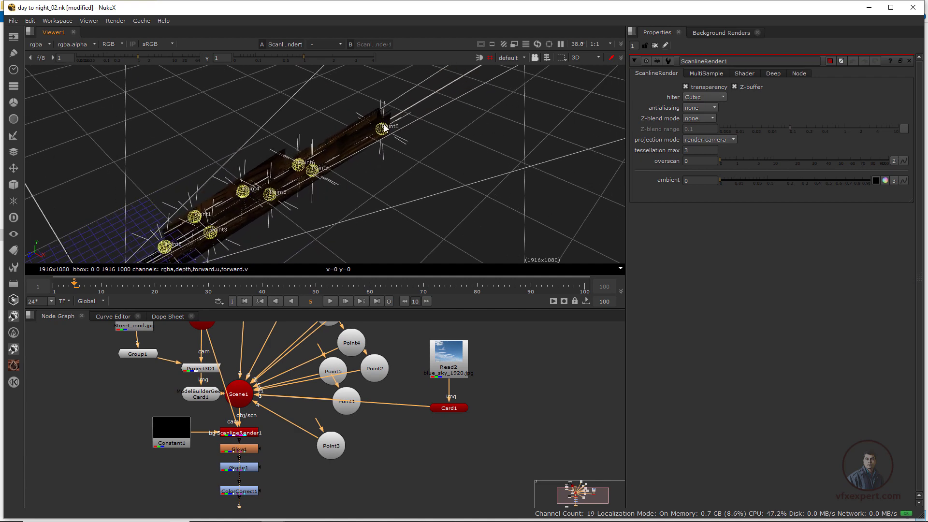
{"action": "left_click_drag", "start_coordinate": [384, 128], "coordinate": [381, 203]}
Step: Move Card1 behind the far end of the street, to about 2.28 on Y and -45.9 on Z, checking it in 2D
{"action": "left_click", "coordinate": [454, 408]}
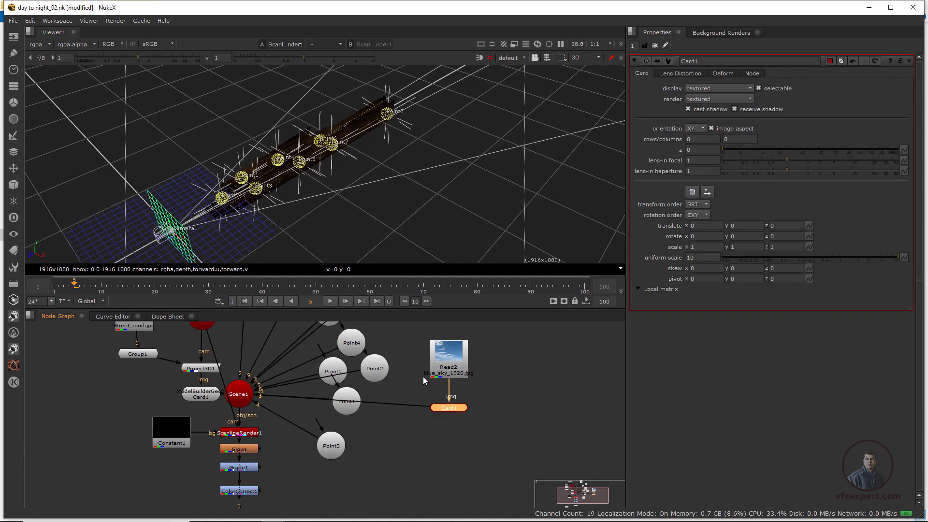
{"action": "left_click_drag", "start_coordinate": [165, 236], "coordinate": [332, 92]}
{"action": "key", "text": "Tab"}
{"action": "scroll", "coordinate": [377, 227], "scroll_direction": "down", "scroll_amount": 1}
{"action": "left_click", "coordinate": [775, 225]}
{"action": "key", "text": "Down"}
{"action": "key", "text": "Down"}
{"action": "left_click_drag", "start_coordinate": [408, 168], "coordinate": [366, 197]}
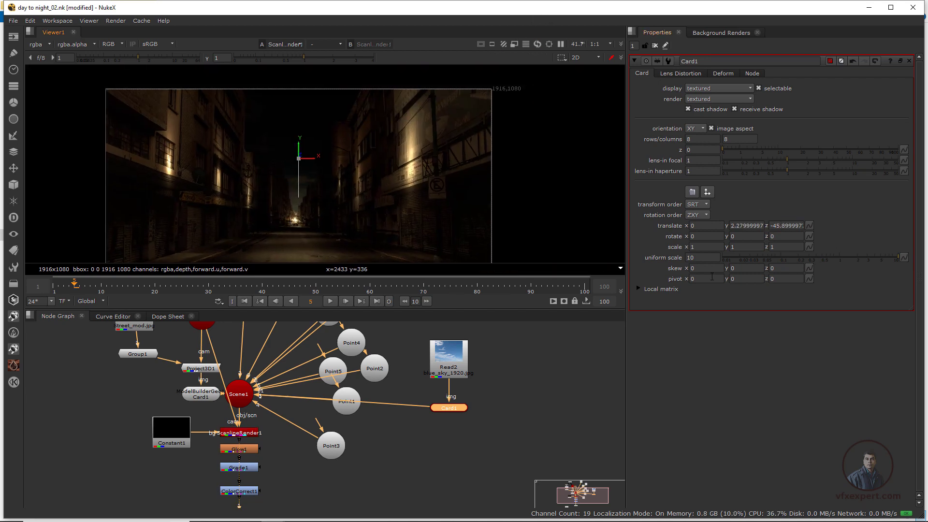
Step: Set Card1's uniform scale to 20, raise it to about 6.08 on Y, and close its properties to check the sky
{"action": "left_click", "coordinate": [689, 257]}
{"action": "key", "text": "Up"}
{"action": "left_click_drag", "start_coordinate": [305, 141], "coordinate": [302, 79]}
{"action": "scroll", "coordinate": [305, 216], "scroll_direction": "up", "scroll_amount": 2}
{"action": "scroll", "coordinate": [311, 203], "scroll_direction": "down", "scroll_amount": 3}
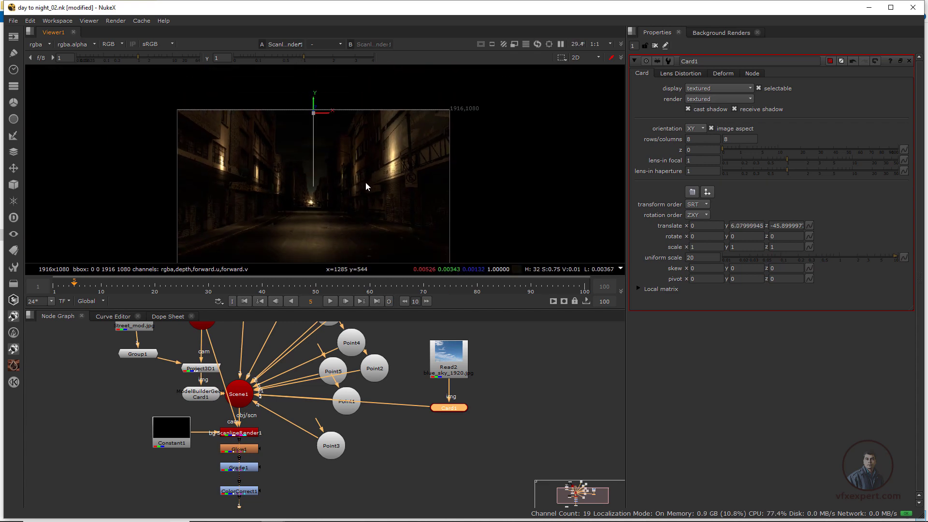
{"action": "left_click", "coordinate": [654, 45]}
{"action": "scroll", "coordinate": [338, 217], "scroll_direction": "up", "scroll_amount": 2}
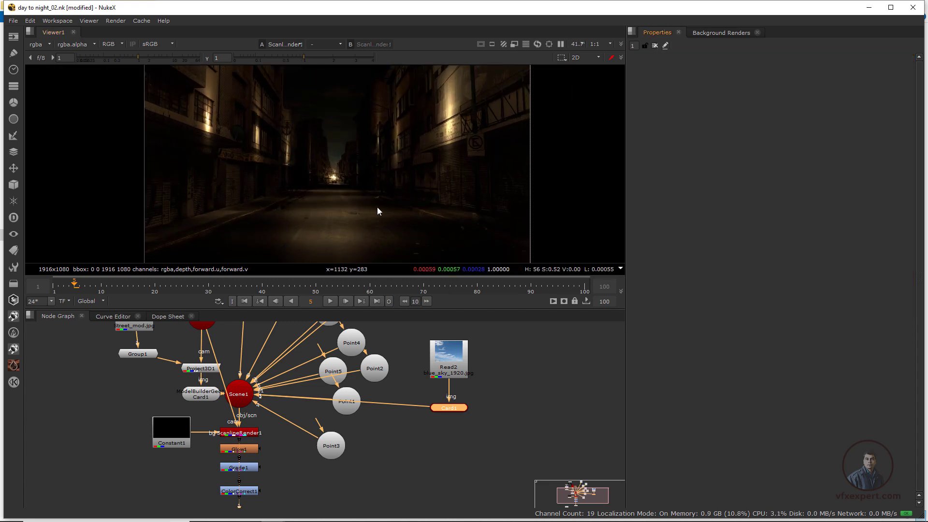
{"action": "scroll", "coordinate": [362, 188], "scroll_direction": "up", "scroll_amount": 1}
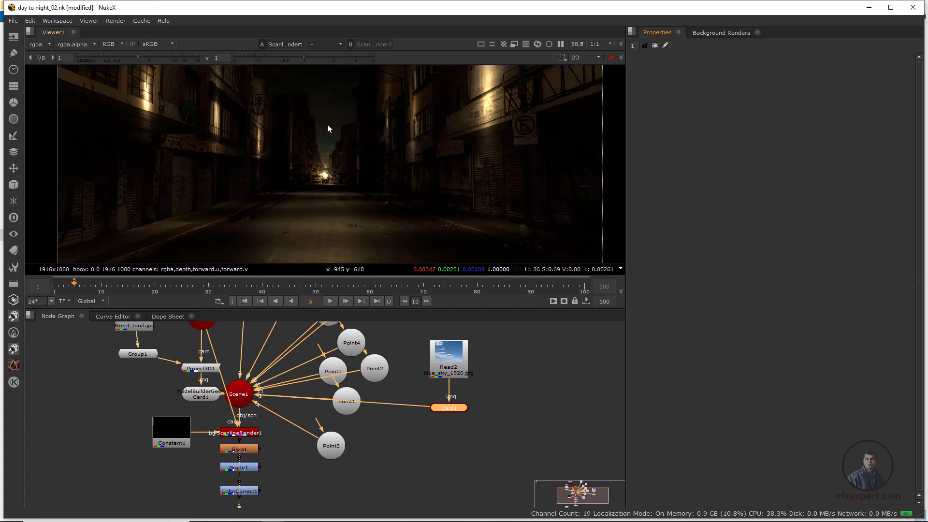
{"action": "scroll", "coordinate": [360, 160], "scroll_direction": "down", "scroll_amount": 2}
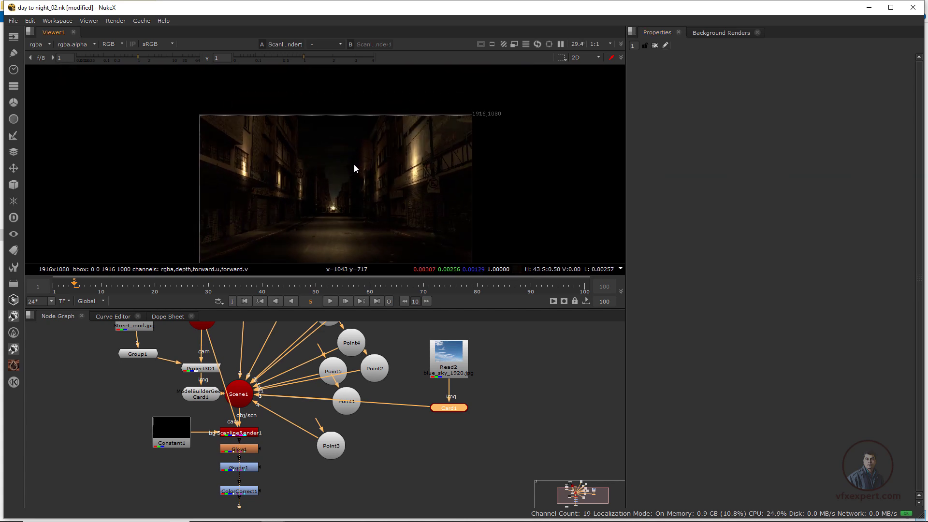
Step: Push Card1 further back along Z and save the comp
{"action": "double_click", "coordinate": [460, 408]}
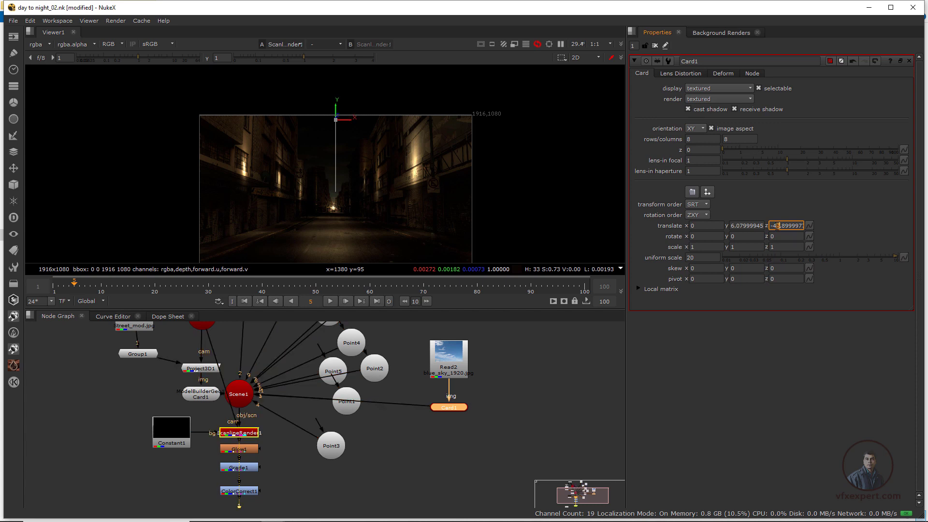
{"action": "key", "text": "Down"}
{"action": "key", "text": "Down"}
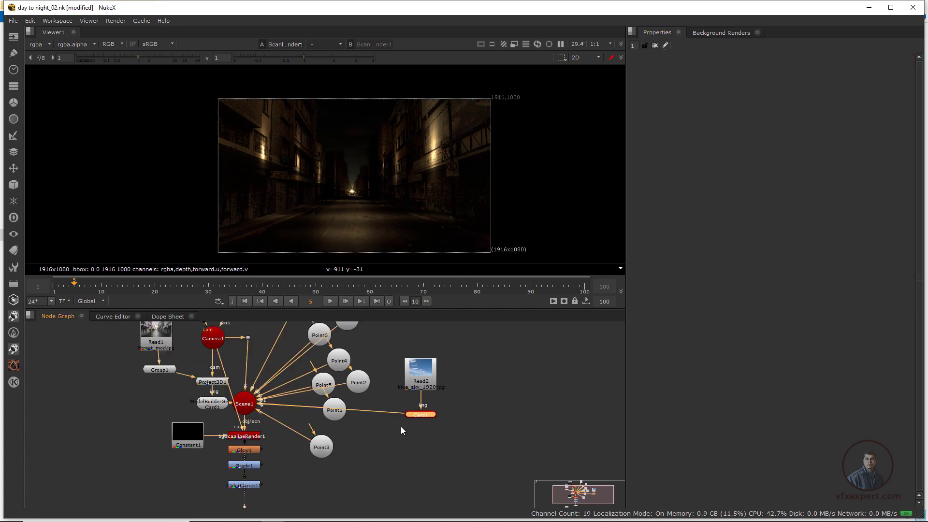
{"action": "left_click_drag", "start_coordinate": [401, 426], "coordinate": [430, 441]}
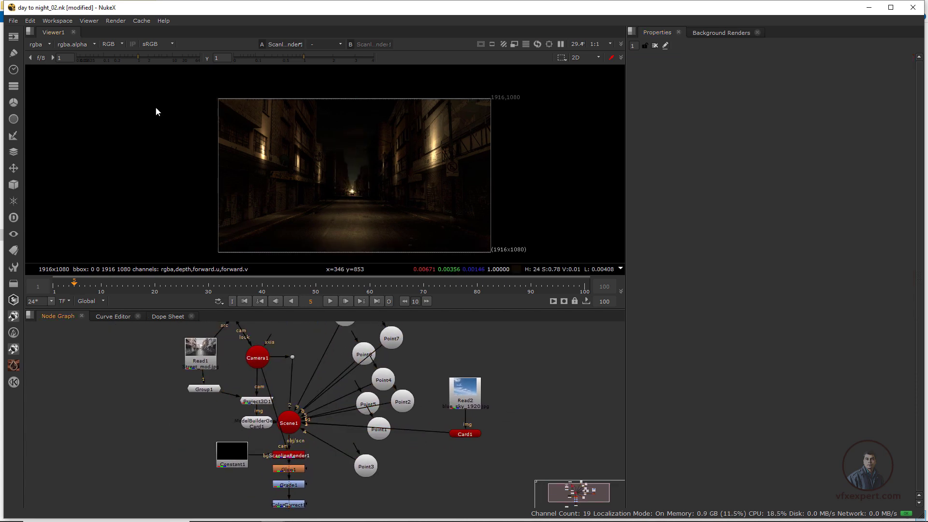
{"action": "left_click", "coordinate": [20, 21]}
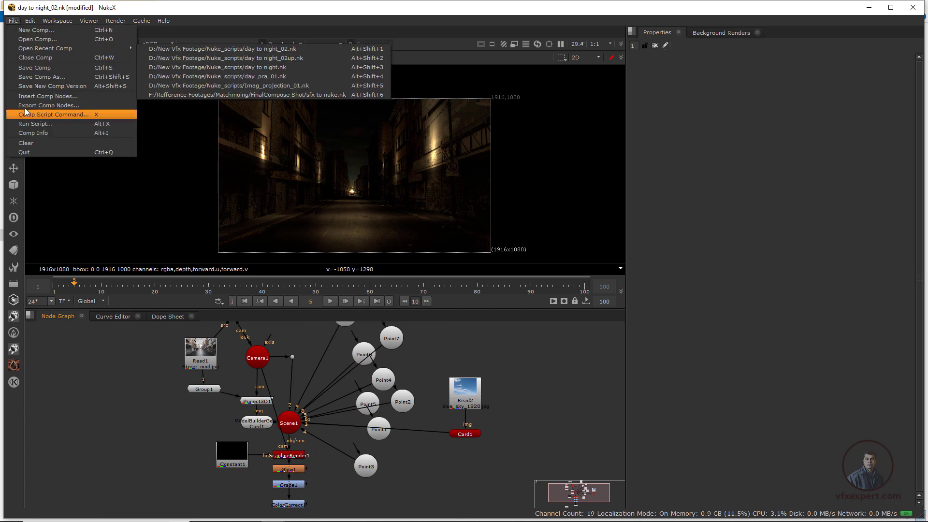
{"action": "left_click", "coordinate": [42, 68]}
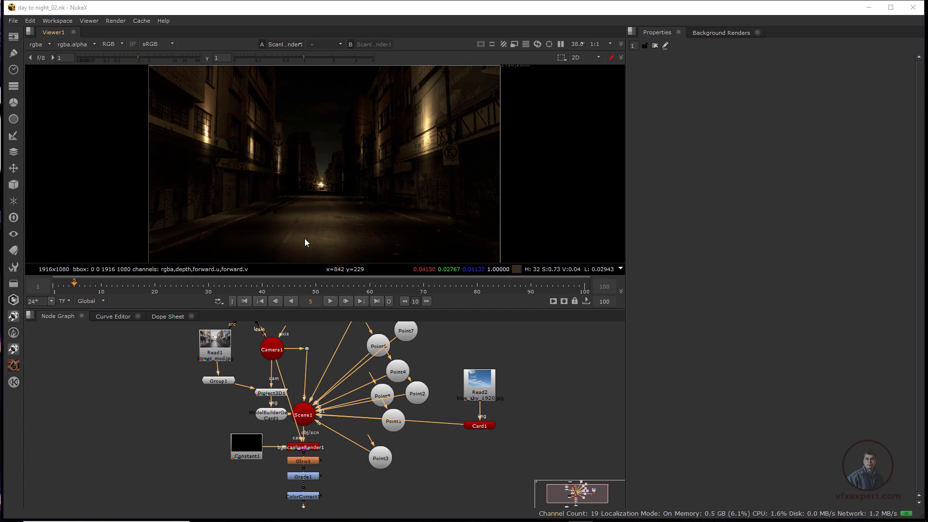
Step: Set Point8's intensity to 0.3 and move the light to about -0.04 on X and -1.62 on Y
{"action": "scroll", "coordinate": [335, 206], "scroll_direction": "up", "scroll_amount": 2}
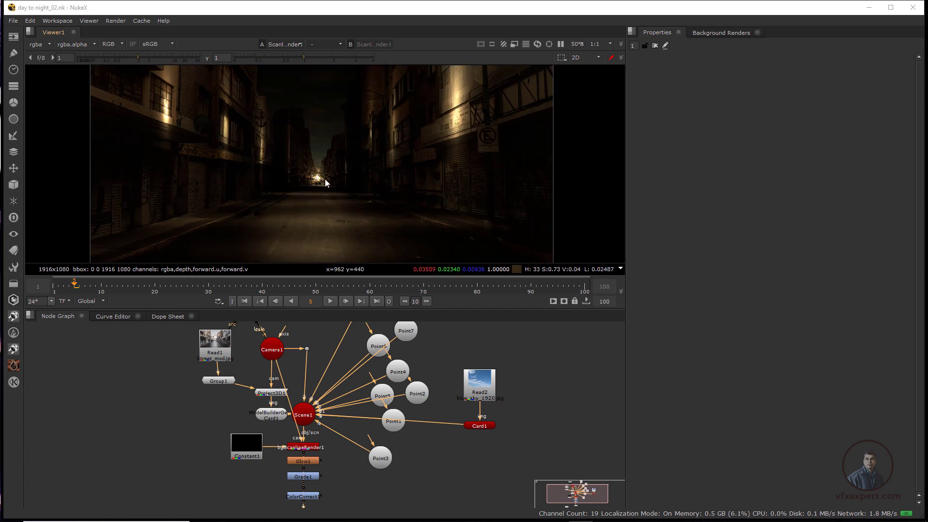
{"action": "scroll", "coordinate": [442, 439], "scroll_direction": "down", "scroll_amount": 1}
{"action": "left_click_drag", "start_coordinate": [413, 364], "coordinate": [399, 392]}
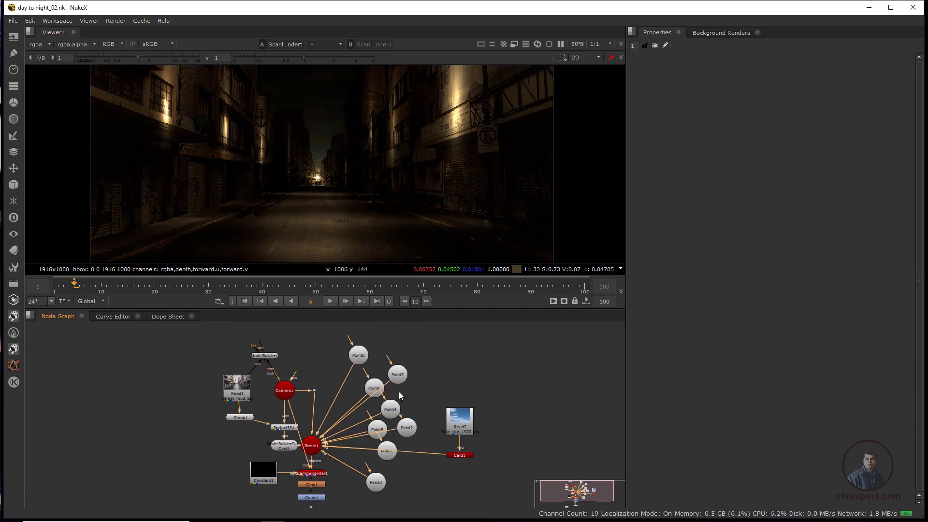
{"action": "double_click", "coordinate": [362, 356]}
{"action": "scroll", "coordinate": [315, 185], "scroll_direction": "up", "scroll_amount": 1}
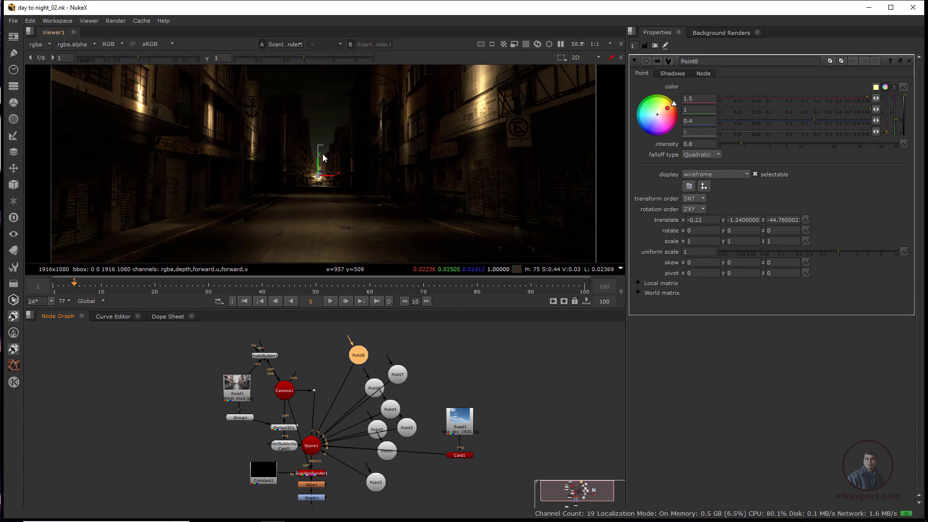
{"action": "left_click_drag", "start_coordinate": [319, 163], "coordinate": [330, 179]}
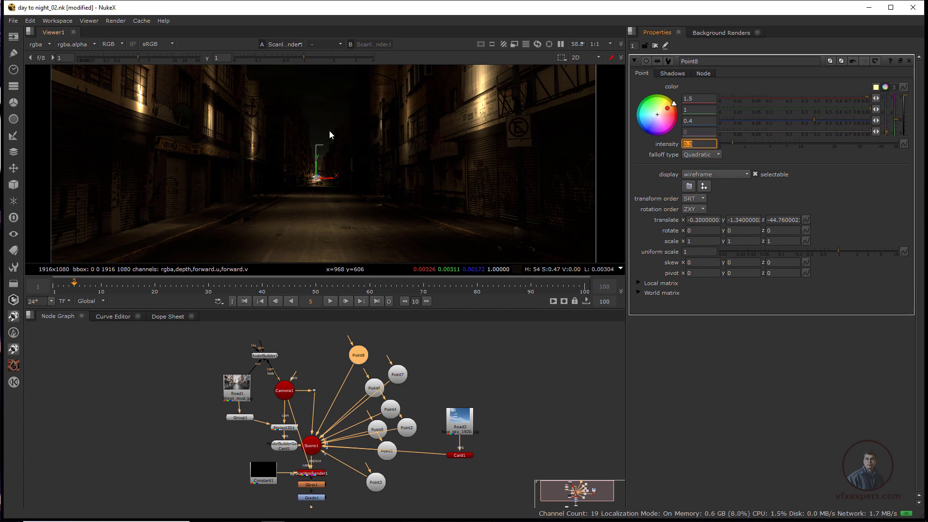
{"action": "mouse_move", "coordinate": [331, 180]}
{"action": "left_mouse_down"}
{"action": "mouse_move", "coordinate": [323, 153]}
{"action": "mouse_move", "coordinate": [321, 168]}
{"action": "left_mouse_up"}
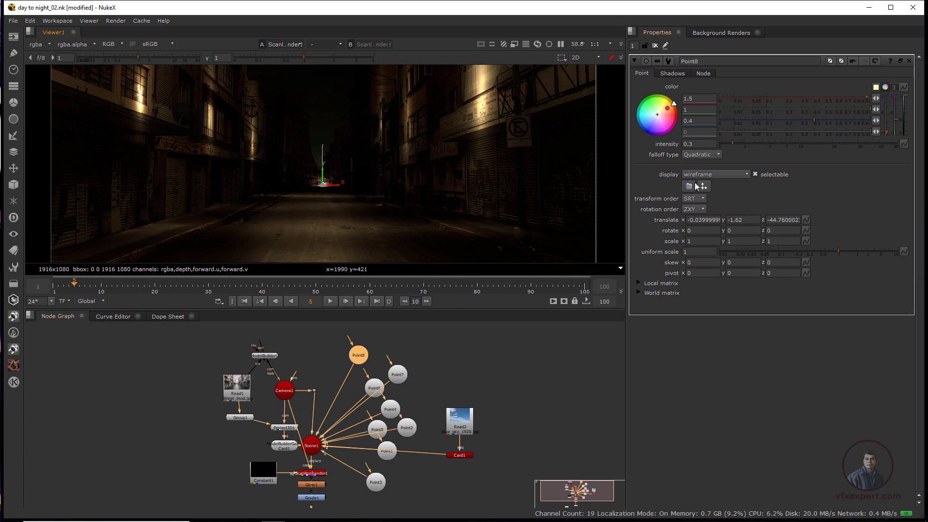
Step: Change Point8's falloff type to Linear and close all open node properties
{"action": "left_click", "coordinate": [716, 155]}
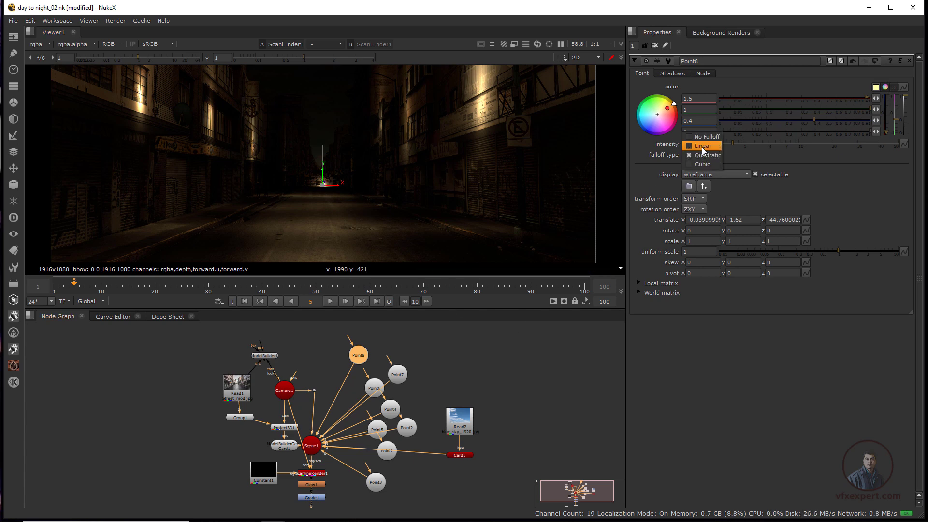
{"action": "left_click", "coordinate": [701, 146]}
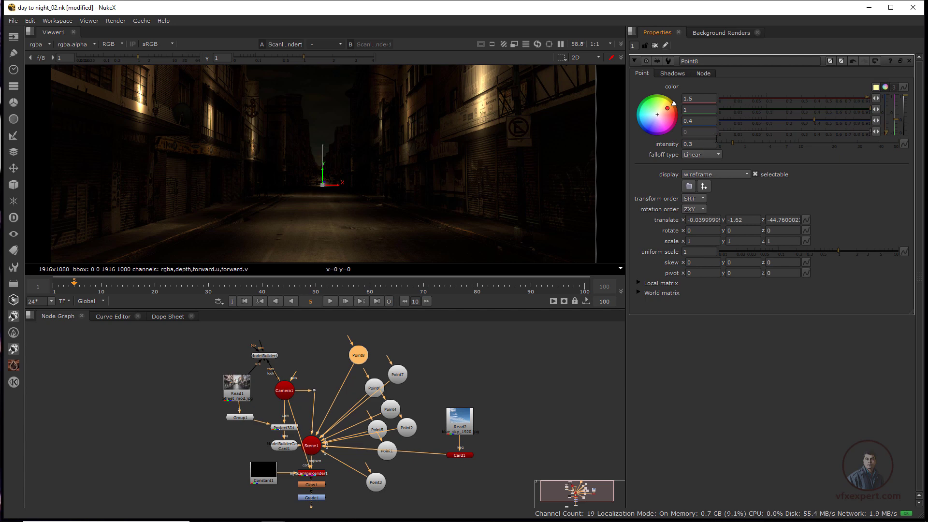
{"action": "left_click", "coordinate": [500, 361]}
{"action": "left_click", "coordinate": [655, 45]}
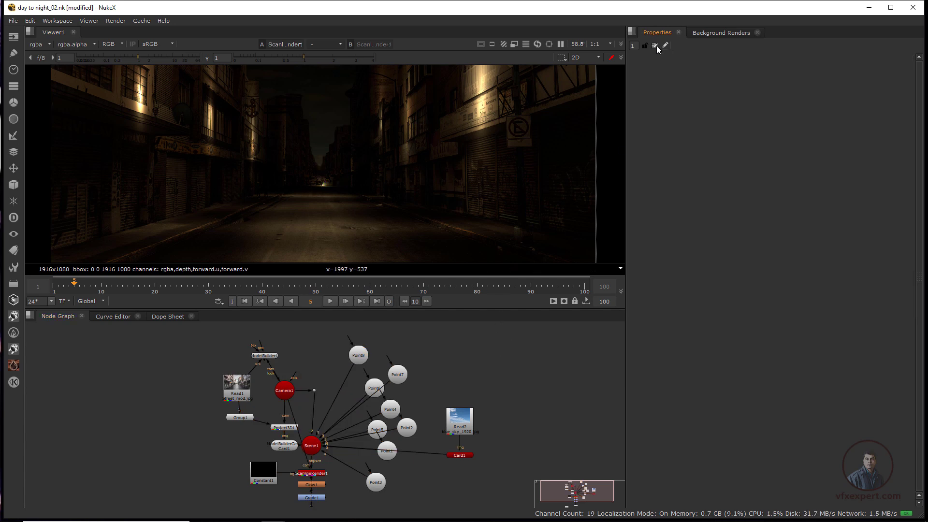
{"action": "scroll", "coordinate": [309, 205], "scroll_direction": "down", "scroll_amount": 2}
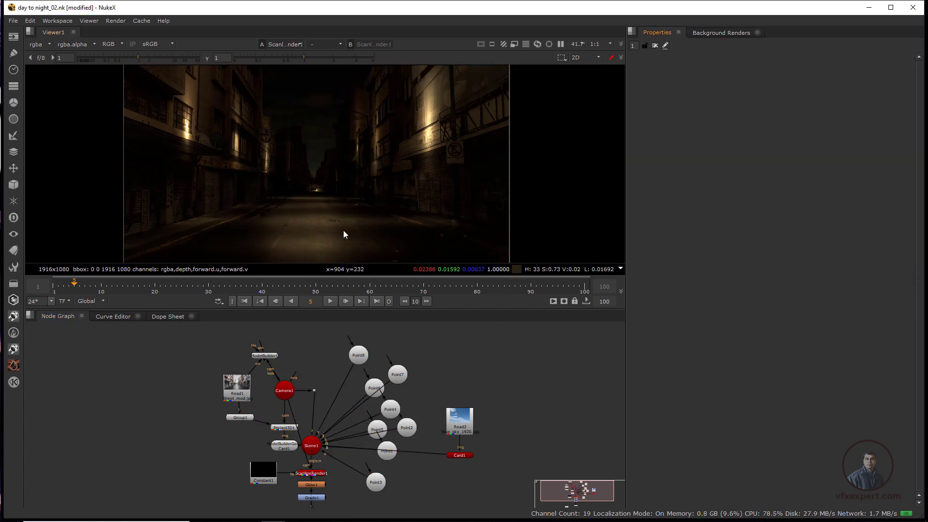
Step: Add the P_Fogbox toolset in an empty area of the node graph beside the street setup
{"action": "scroll", "coordinate": [404, 216], "scroll_direction": "down", "scroll_amount": 1}
{"action": "scroll", "coordinate": [347, 216], "scroll_direction": "up", "scroll_amount": 1}
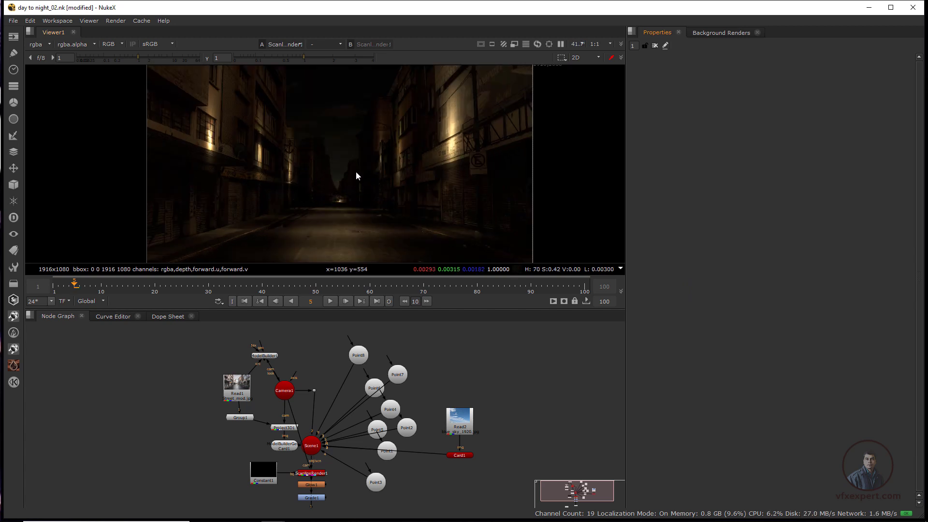
{"action": "scroll", "coordinate": [314, 435], "scroll_direction": "down", "scroll_amount": 3}
{"action": "scroll", "coordinate": [401, 430], "scroll_direction": "up", "scroll_amount": 4}
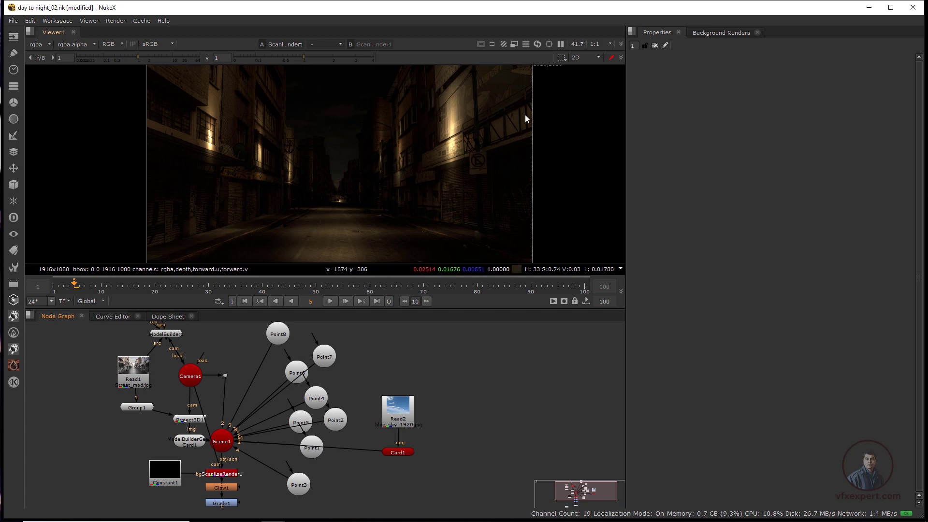
{"action": "key", "text": "Tab"}
{"action": "type", "text": "fog"}
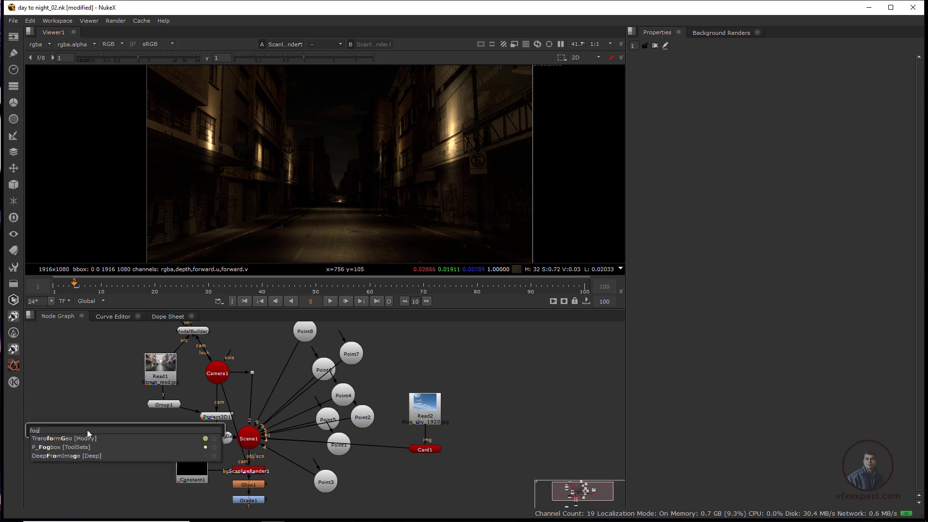
{"action": "left_click", "coordinate": [57, 449]}
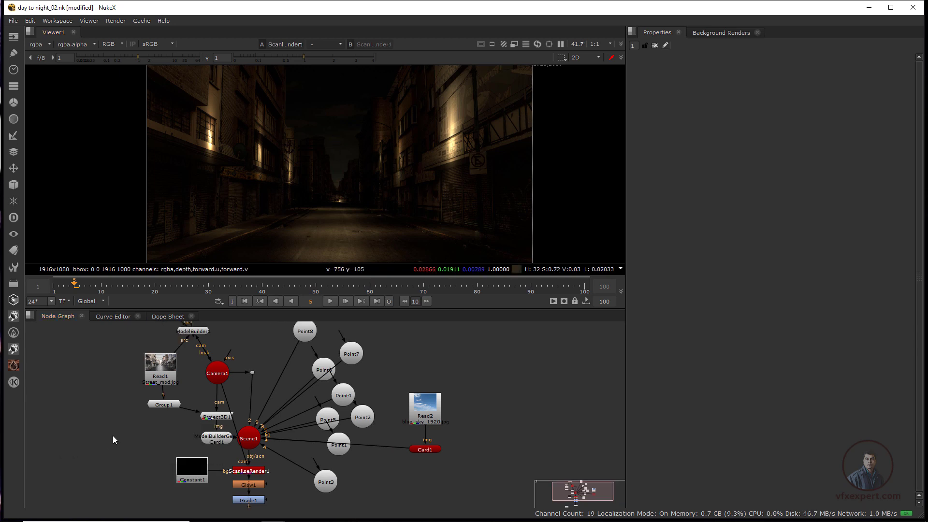
Step: Place the P_FogBox node nearer the street setup and connect it to Scene1
{"action": "scroll", "coordinate": [112, 436], "scroll_direction": "down", "scroll_amount": 1}
{"action": "scroll", "coordinate": [179, 438], "scroll_direction": "up", "scroll_amount": 2}
{"action": "left_click_drag", "start_coordinate": [179, 438], "coordinate": [288, 400]}
{"action": "left_click_drag", "start_coordinate": [249, 446], "coordinate": [200, 437]}
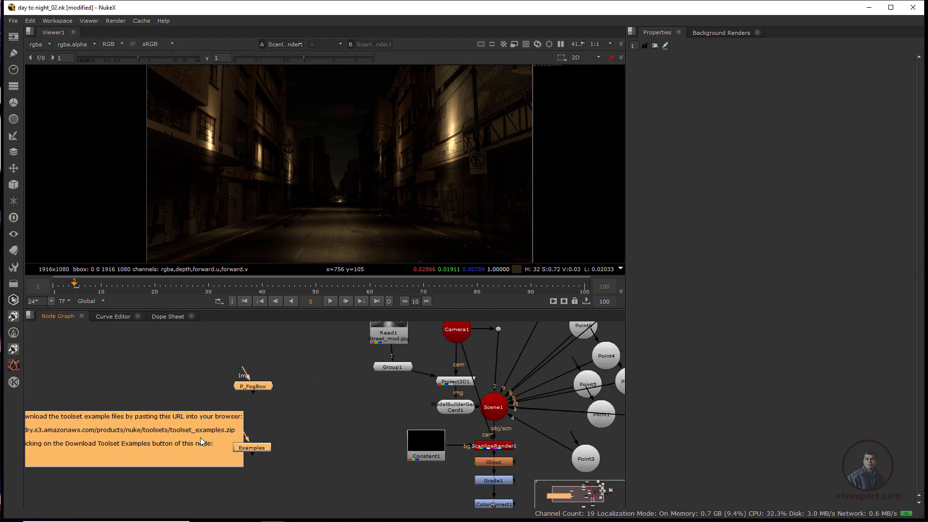
{"action": "left_click", "coordinate": [251, 399]}
{"action": "left_click_drag", "start_coordinate": [337, 433], "coordinate": [474, 414]}
{"action": "left_click_drag", "start_coordinate": [317, 403], "coordinate": [317, 409]}
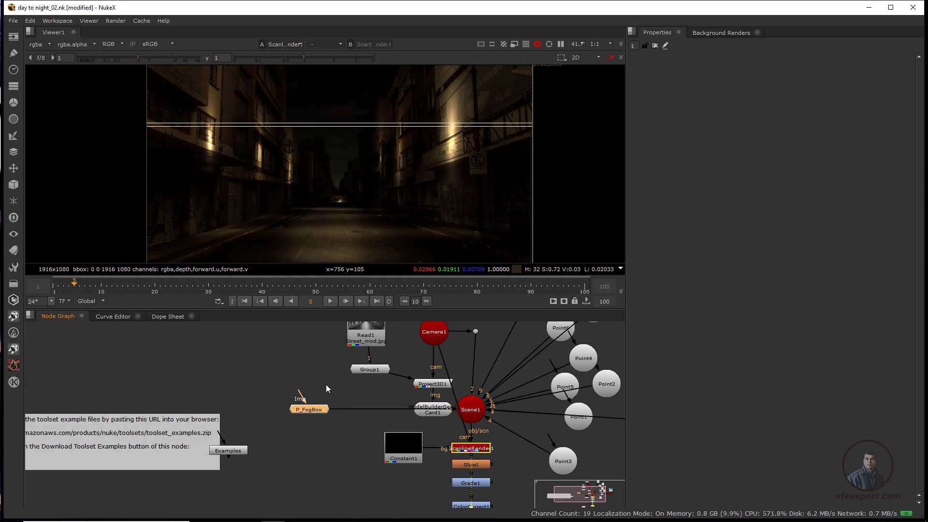
Step: Examine in 3D where the fog box sits relative to the camera, street geometry and Point lights
{"action": "scroll", "coordinate": [401, 184], "scroll_direction": "down", "scroll_amount": 1}
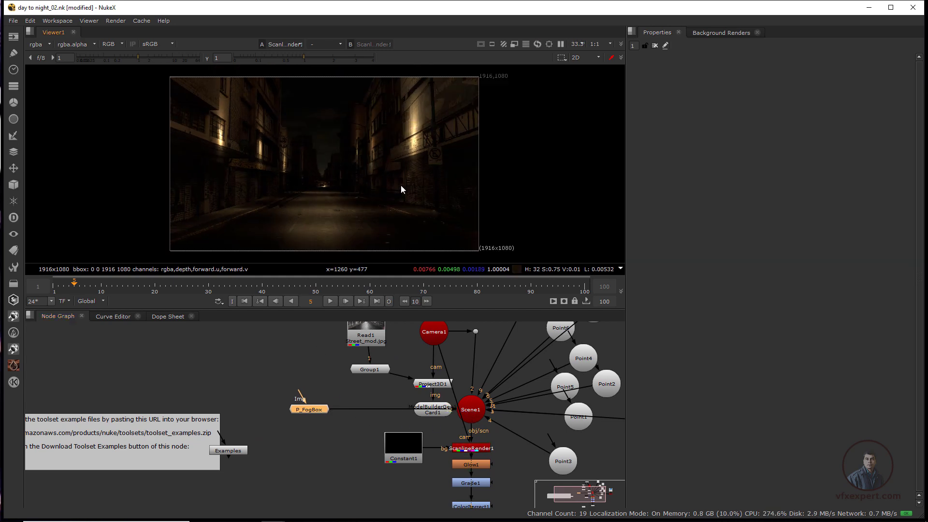
{"action": "key", "text": "Tab"}
{"action": "scroll", "coordinate": [365, 189], "scroll_direction": "down", "scroll_amount": 4}
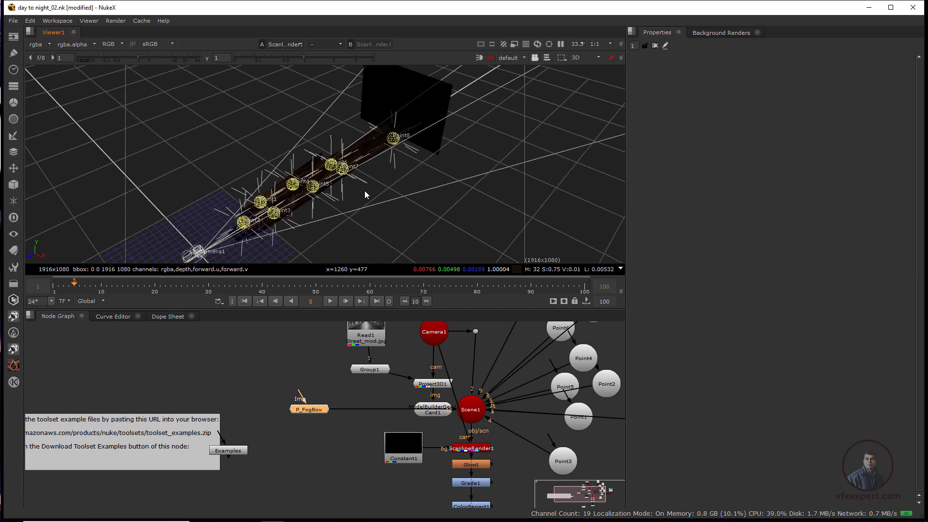
{"action": "left_click_drag", "start_coordinate": [232, 260], "coordinate": [353, 182]}
{"action": "scroll", "coordinate": [353, 182], "scroll_direction": "up", "scroll_amount": 7}
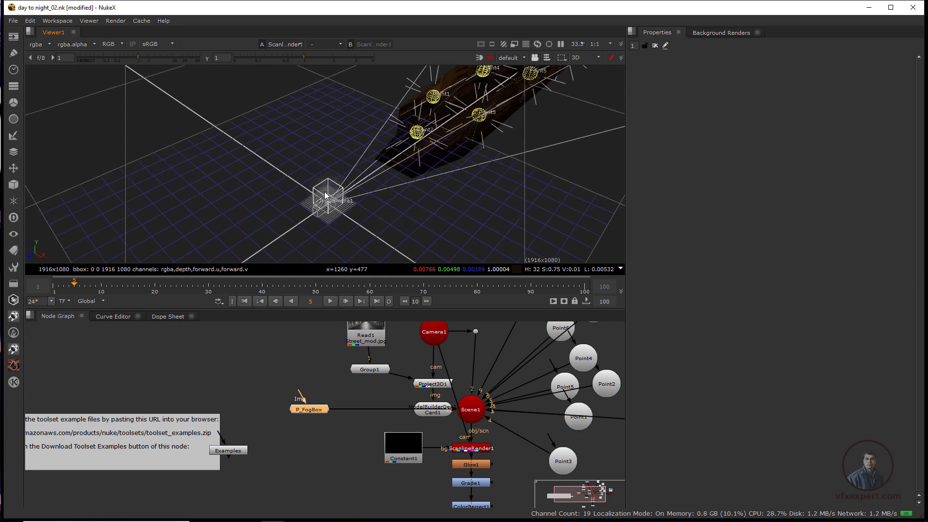
{"action": "scroll", "coordinate": [388, 220], "scroll_direction": "down", "scroll_amount": 2}
{"action": "left_click_drag", "start_coordinate": [425, 182], "coordinate": [240, 237]}
{"action": "scroll", "coordinate": [203, 233], "scroll_direction": "down", "scroll_amount": 3}
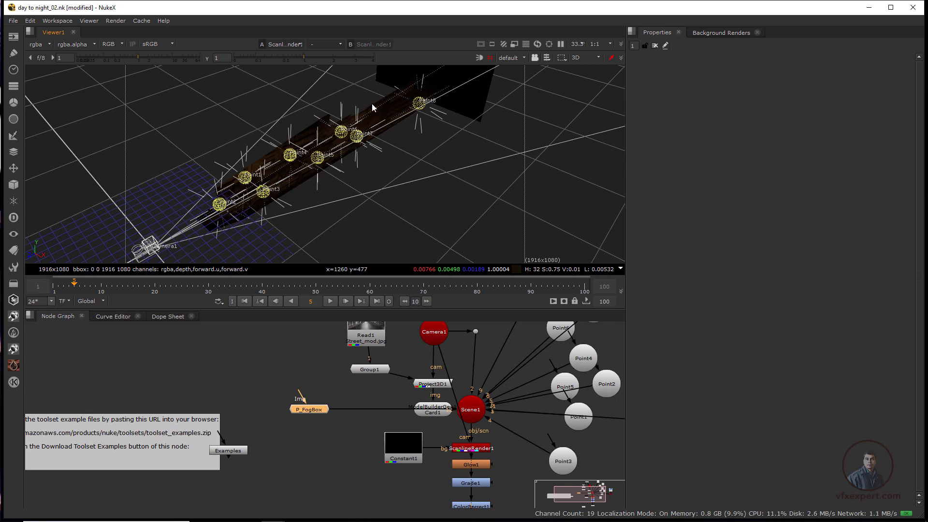
{"action": "scroll", "coordinate": [363, 125], "scroll_direction": "up", "scroll_amount": 2}
{"action": "left_click_drag", "start_coordinate": [364, 126], "coordinate": [372, 160]}
Step: Set P_FogBox's bounding box size to 2 on X, 2 on Y and 10 on Z
{"action": "left_click_drag", "start_coordinate": [313, 420], "coordinate": [268, 422]}
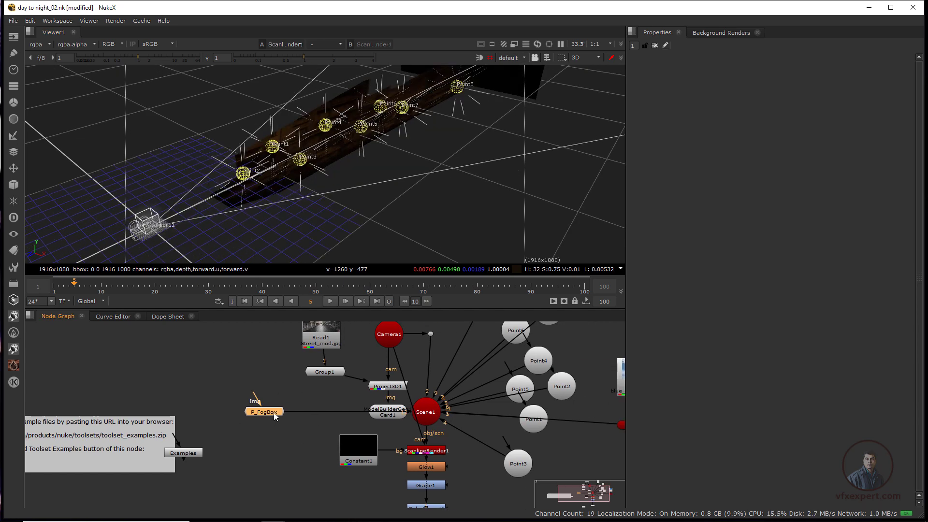
{"action": "double_click", "coordinate": [273, 412]}
{"action": "left_click", "coordinate": [778, 98]}
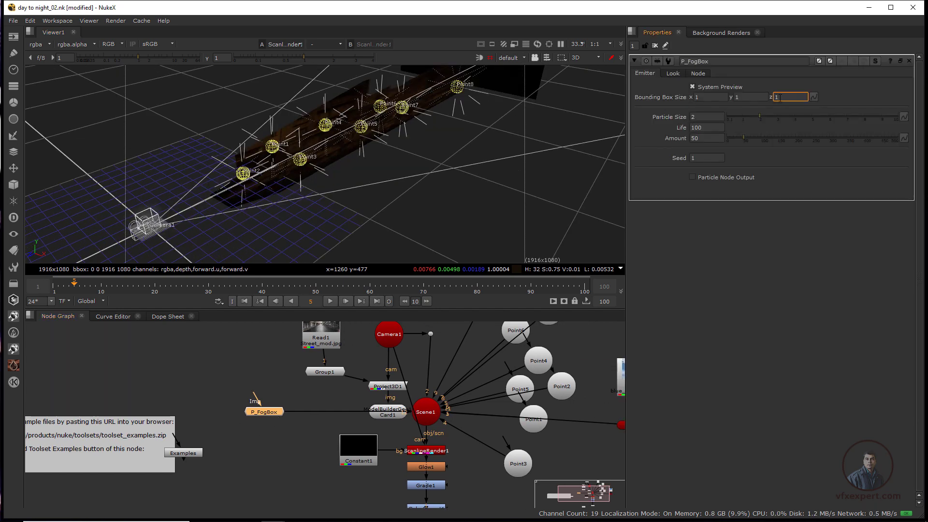
{"action": "type", "text": "."}
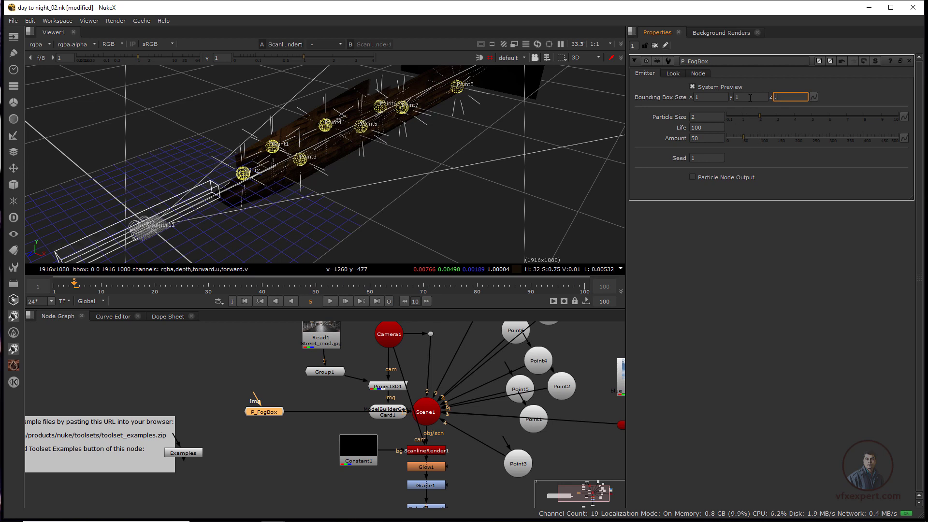
{"action": "left_click", "coordinate": [735, 98]}
{"action": "type", "text": "2"}
{"action": "key", "text": "Return"}
{"action": "left_click", "coordinate": [701, 97]}
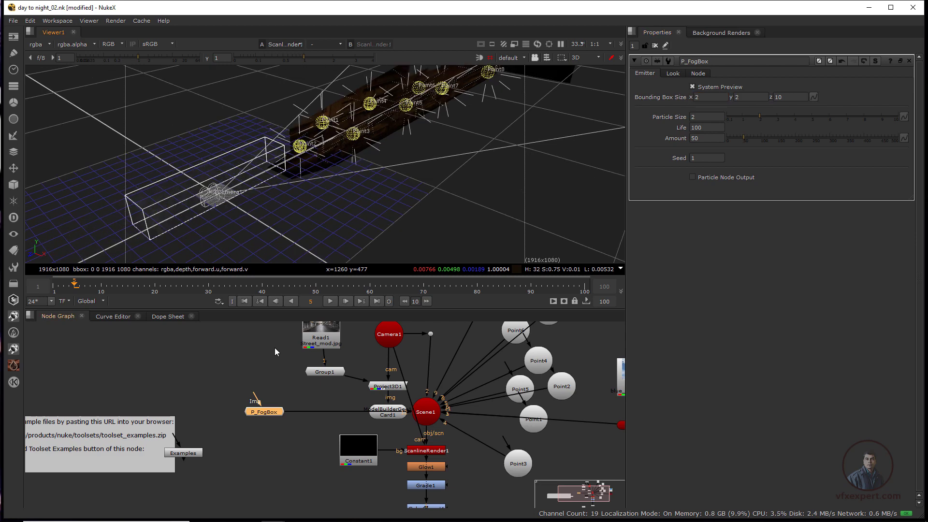
Step: Insert a TransformGeo node after P_FogBox and move the fog box to about -11.75 on Z
{"action": "left_click_drag", "start_coordinate": [272, 413], "coordinate": [259, 412]}
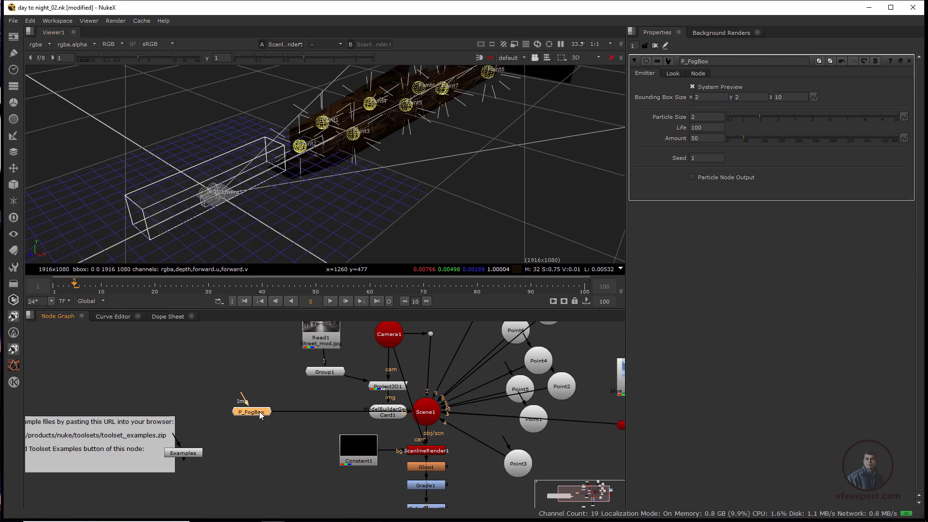
{"action": "key", "text": "Tab"}
{"action": "type", "text": "tra"}
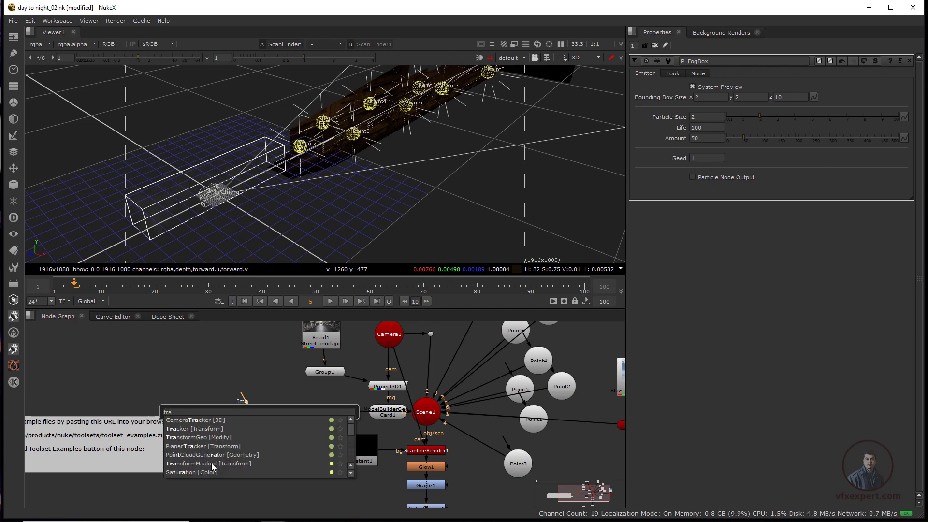
{"action": "left_click", "coordinate": [244, 438]}
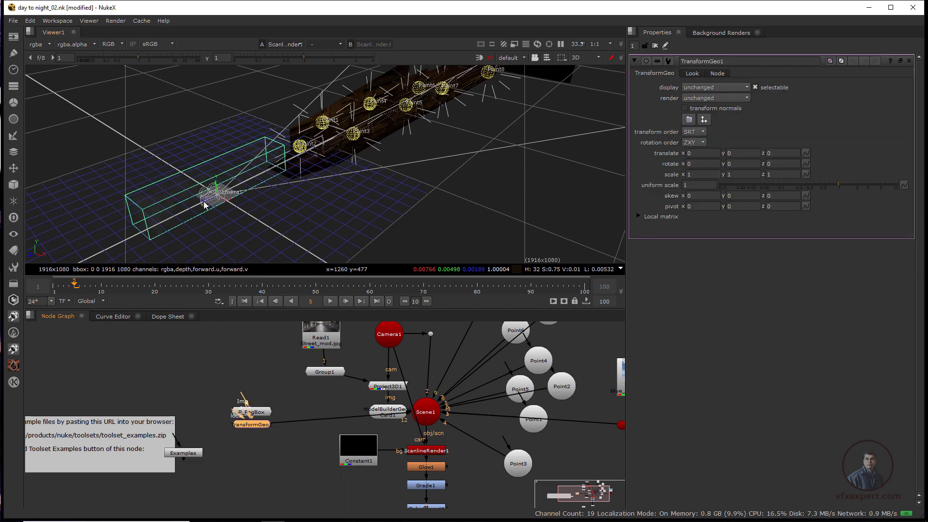
{"action": "left_click_drag", "start_coordinate": [340, 138], "coordinate": [424, 97]}
{"action": "left_click_drag", "start_coordinate": [379, 203], "coordinate": [285, 278]}
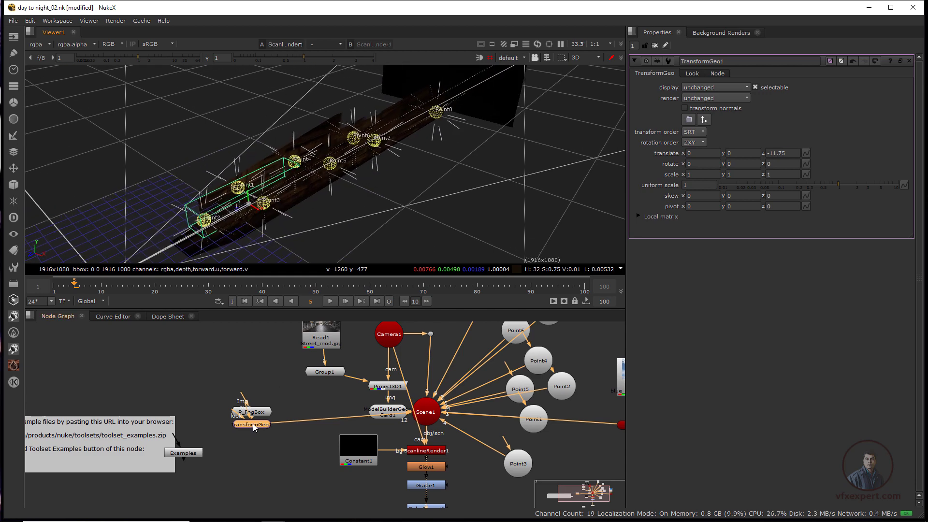
Step: Set TransformGeo1's uniform scale to about 1.65 and move the fog box to about -22.95 on Z
{"action": "left_click", "coordinate": [839, 184]}
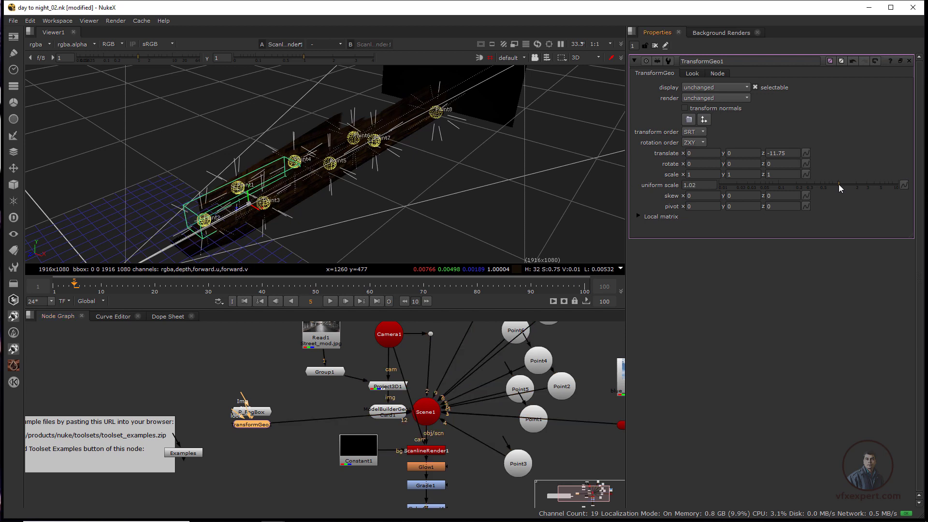
{"action": "left_click_drag", "start_coordinate": [842, 184], "coordinate": [853, 187]}
{"action": "left_click_drag", "start_coordinate": [256, 412], "coordinate": [256, 407]}
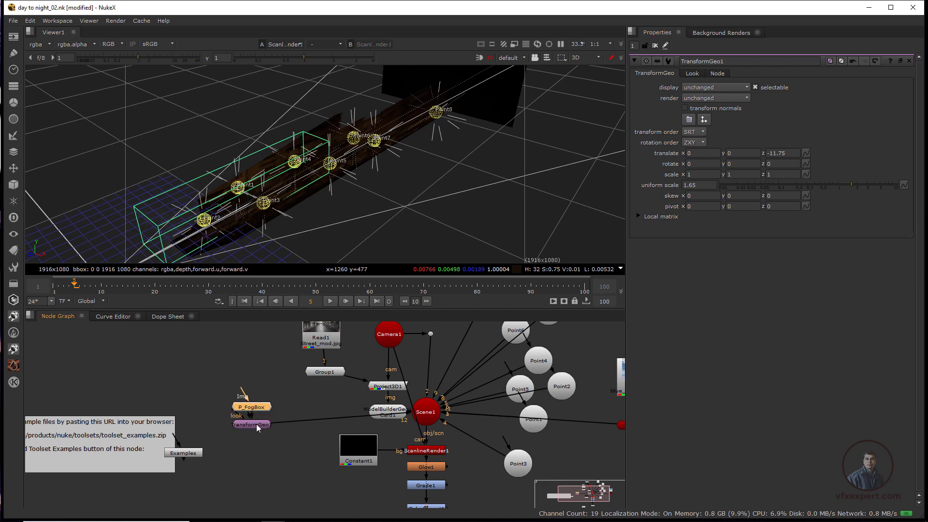
{"action": "left_click", "coordinate": [256, 424]}
{"action": "left_click_drag", "start_coordinate": [240, 209], "coordinate": [402, 137]}
Step: Lengthen P_FogBox's bounding box to 20 on Z
{"action": "double_click", "coordinate": [257, 407]}
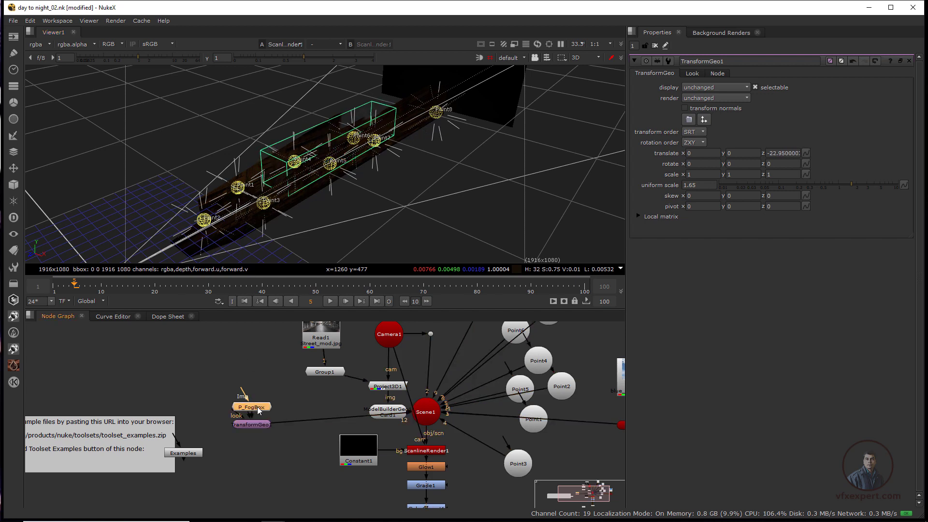
{"action": "left_click", "coordinate": [784, 96]}
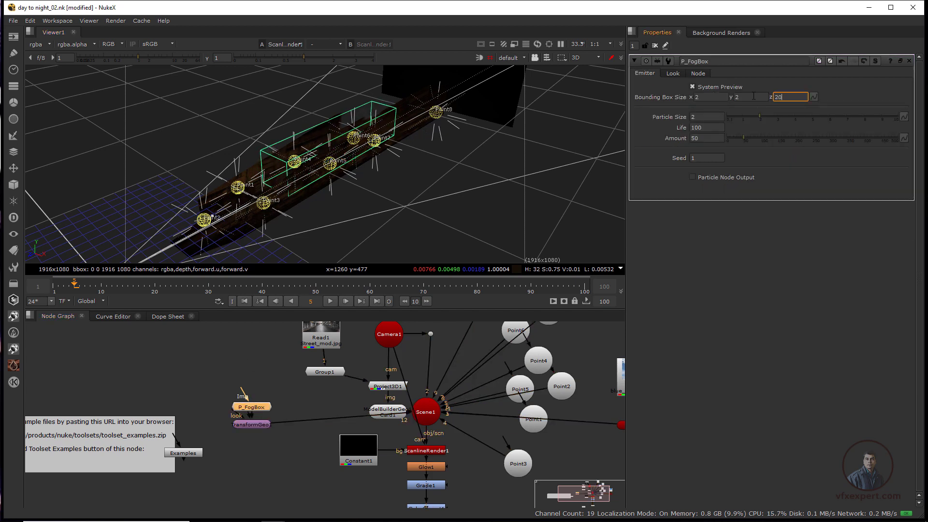
{"action": "key", "text": "Return"}
Step: Lower TransformGeo1 to about -0.92 on Y and check the fog in the rendered 2D view
{"action": "left_click_drag", "start_coordinate": [422, 196], "coordinate": [476, 152]}
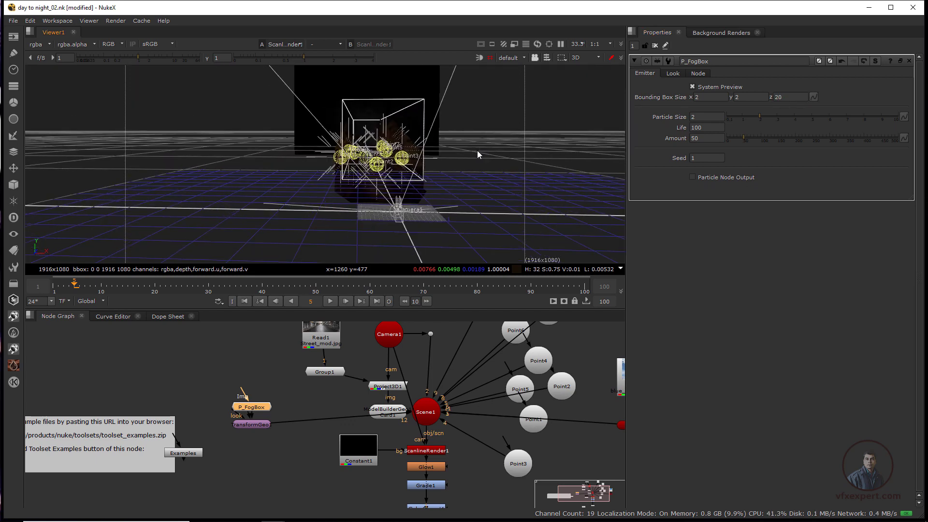
{"action": "double_click", "coordinate": [260, 425]}
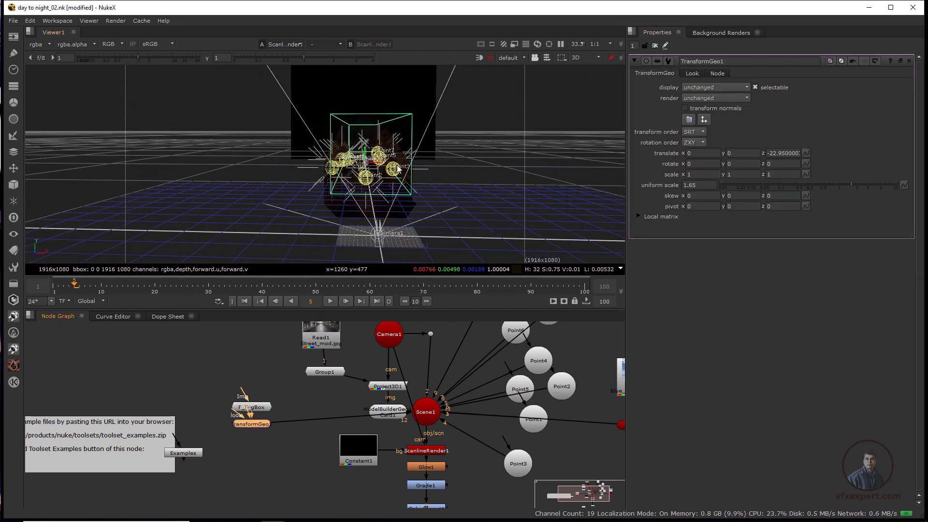
{"action": "left_click_drag", "start_coordinate": [365, 157], "coordinate": [416, 177]}
{"action": "scroll", "coordinate": [472, 202], "scroll_direction": "down", "scroll_amount": 3}
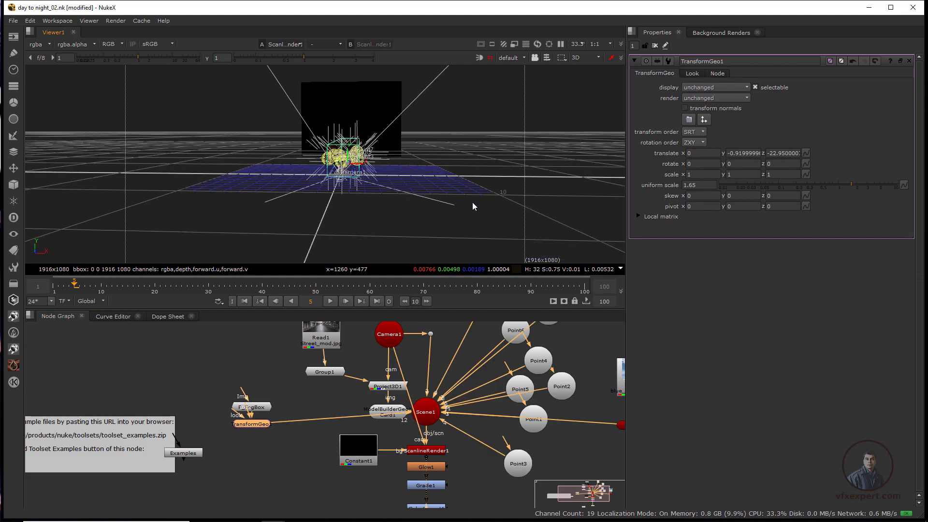
{"action": "left_click_drag", "start_coordinate": [472, 203], "coordinate": [503, 200]}
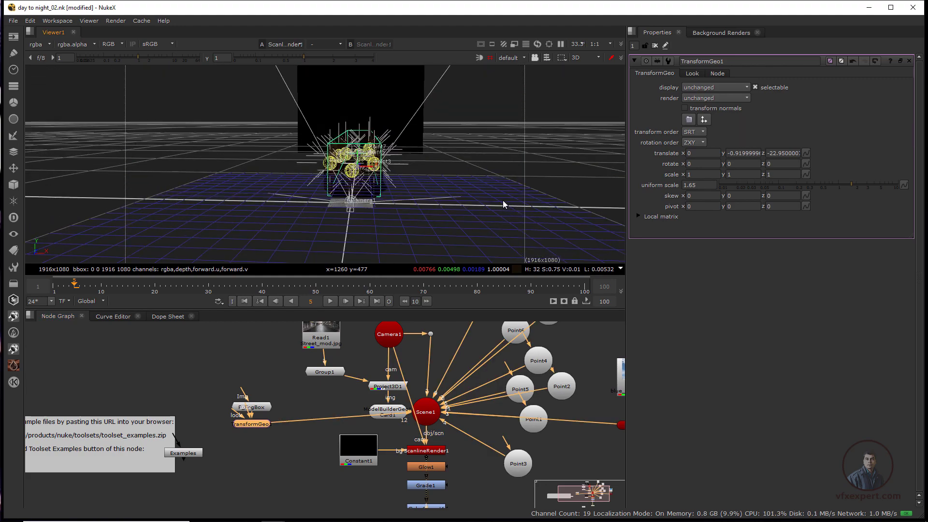
{"action": "key", "text": "Tab"}
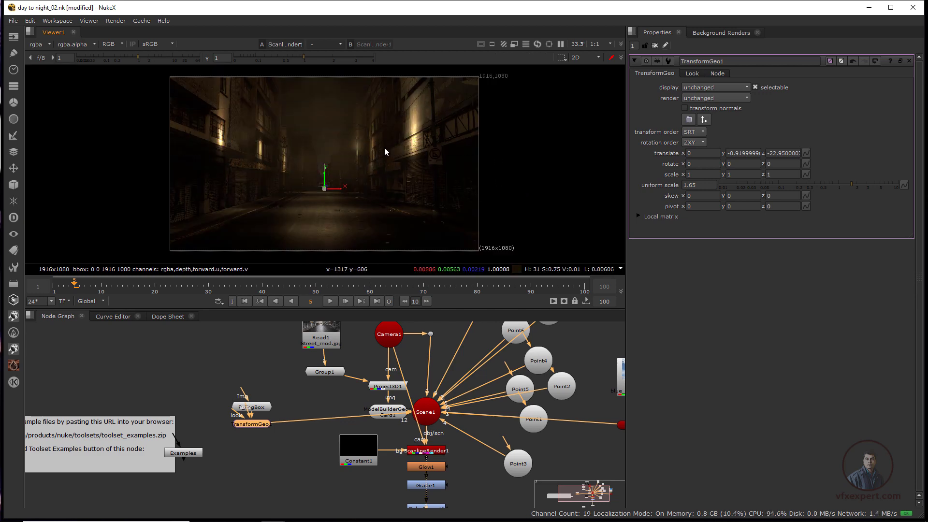
Step: Set the Y size of P_FogBox's bounding box to 2.5
{"action": "double_click", "coordinate": [260, 407]}
{"action": "double_click", "coordinate": [740, 97]}
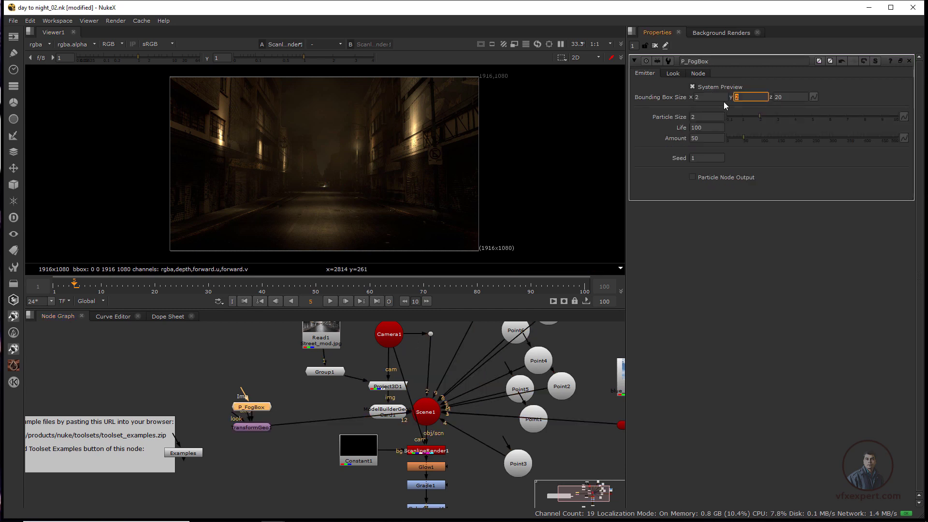
{"action": "key", "text": "shift+Tab"}
{"action": "key", "text": "Tab"}
{"action": "type", "text": "2.5"}
{"action": "key", "text": "Return"}
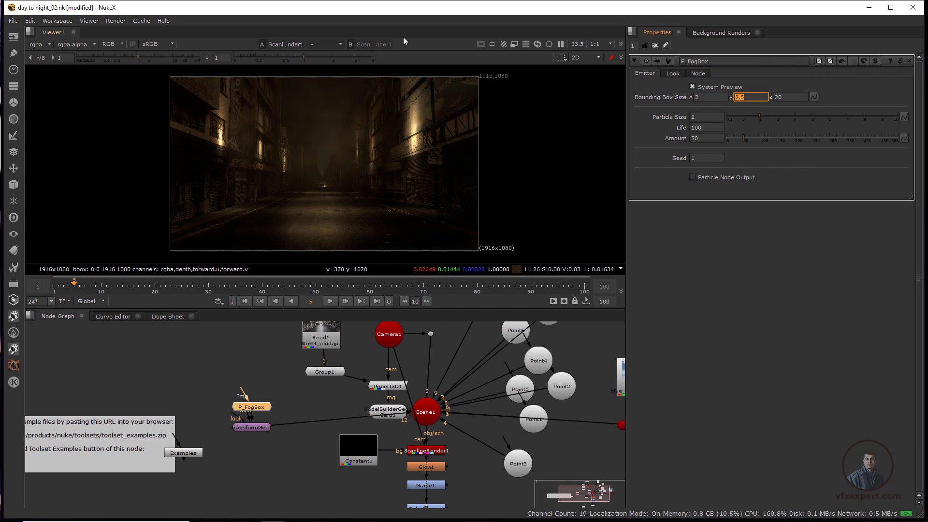
Step: Set P_FogBox's particle life to 200 and its amount to 70
{"action": "left_click", "coordinate": [710, 117]}
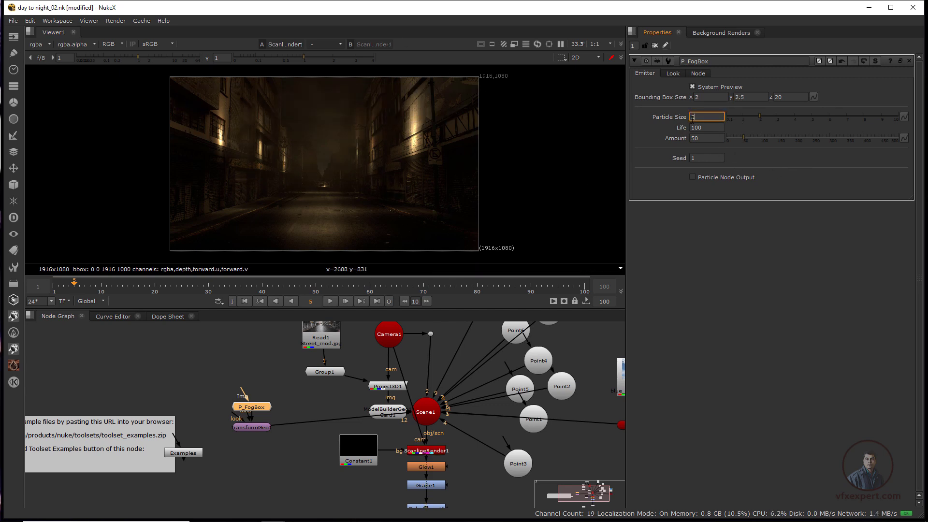
{"action": "left_click", "coordinate": [705, 127]}
{"action": "type", "text": "200"}
{"action": "key", "text": "Tab"}
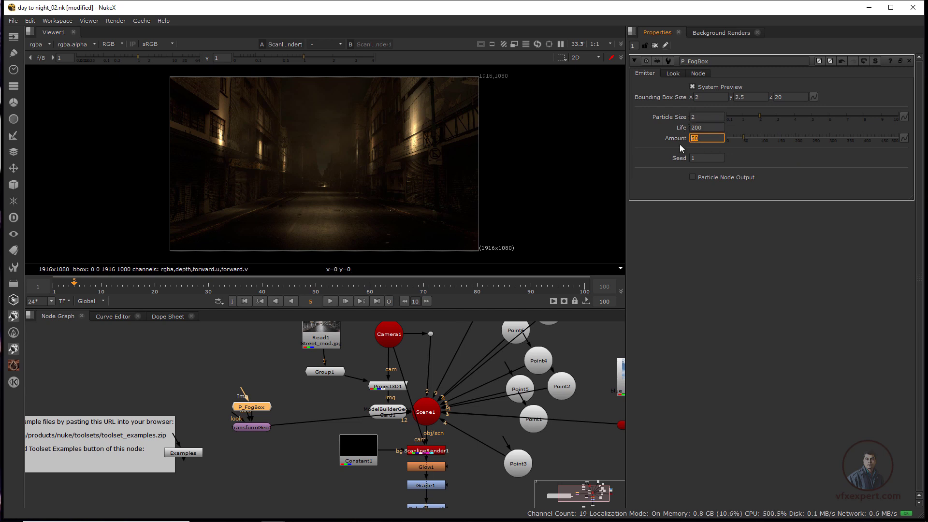
{"action": "type", "text": "70"}
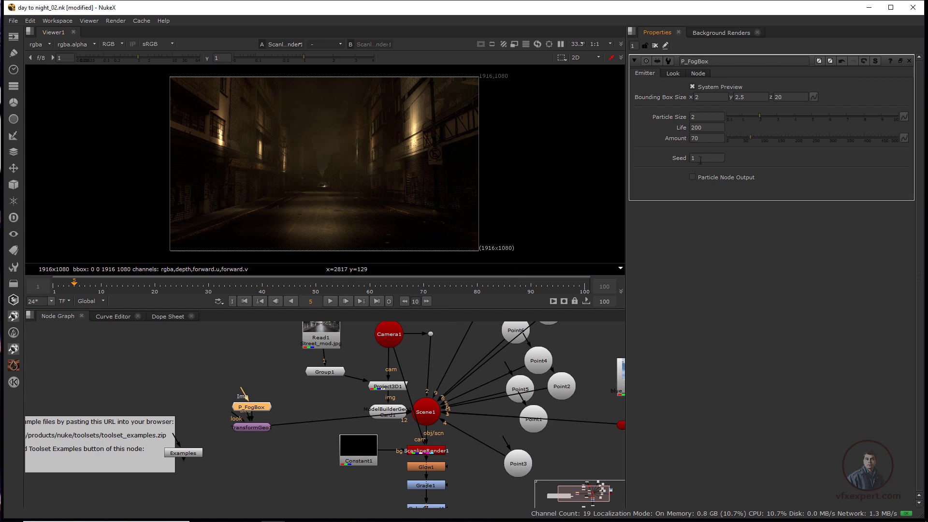
Step: Check TransformGeo1's settings and raise P_FogBox's particle amount to 100
{"action": "left_click", "coordinate": [699, 158]}
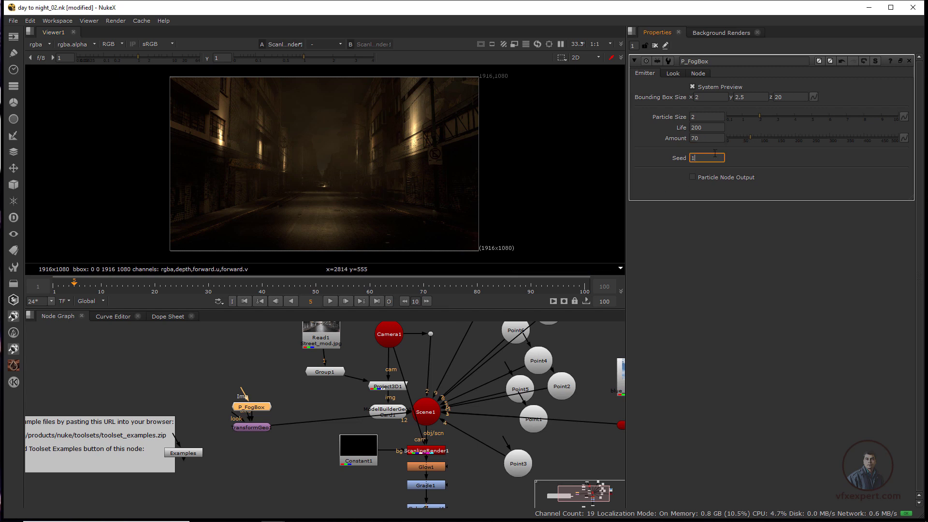
{"action": "double_click", "coordinate": [256, 428]}
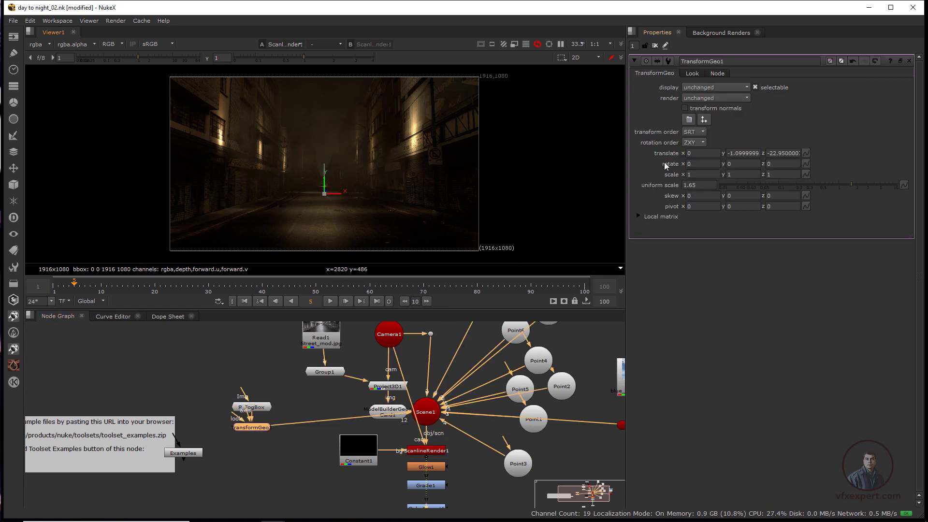
{"action": "double_click", "coordinate": [251, 407]}
{"action": "left_click_drag", "start_coordinate": [703, 138], "coordinate": [678, 141]}
{"action": "type", "text": "100"}
{"action": "key", "text": "Return"}
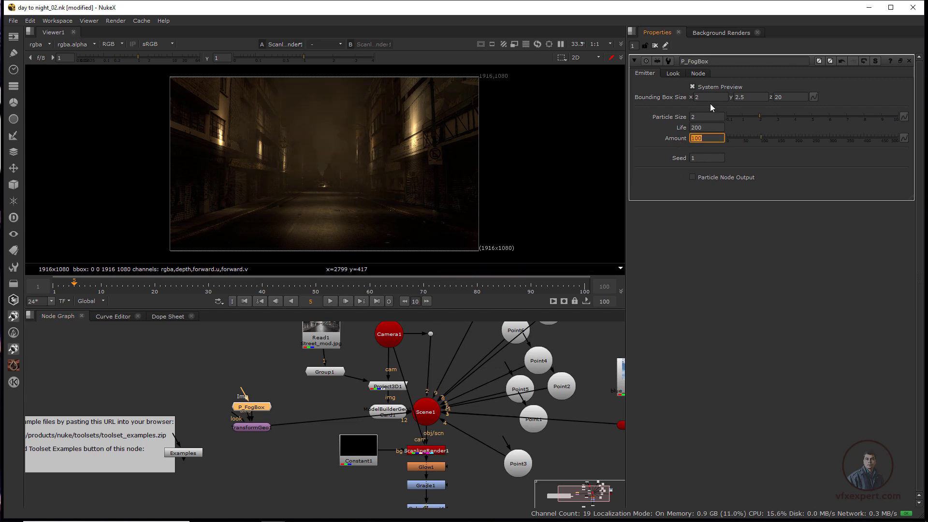
Step: Set P_FogBox's particle size to 3 and its bounding box to 3 on Y and 25 on Z
{"action": "left_click", "coordinate": [697, 117]}
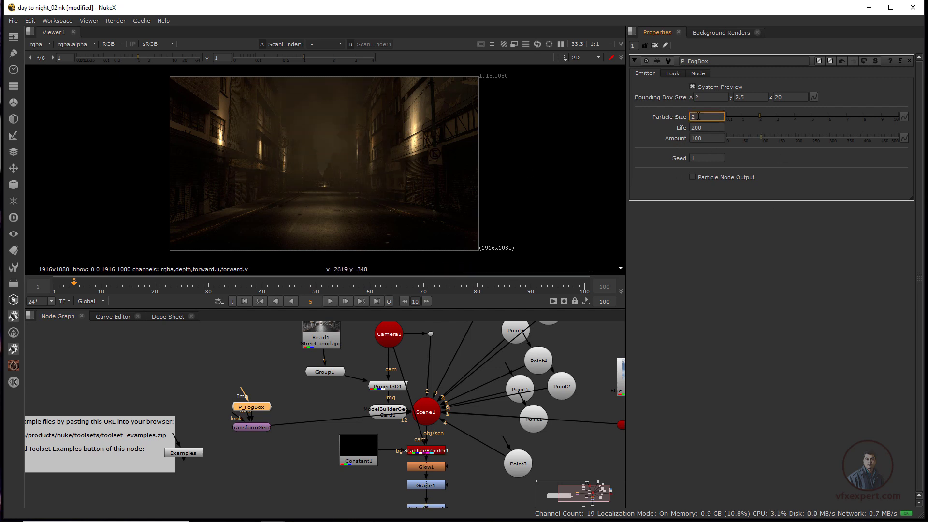
{"action": "key", "text": "Return"}
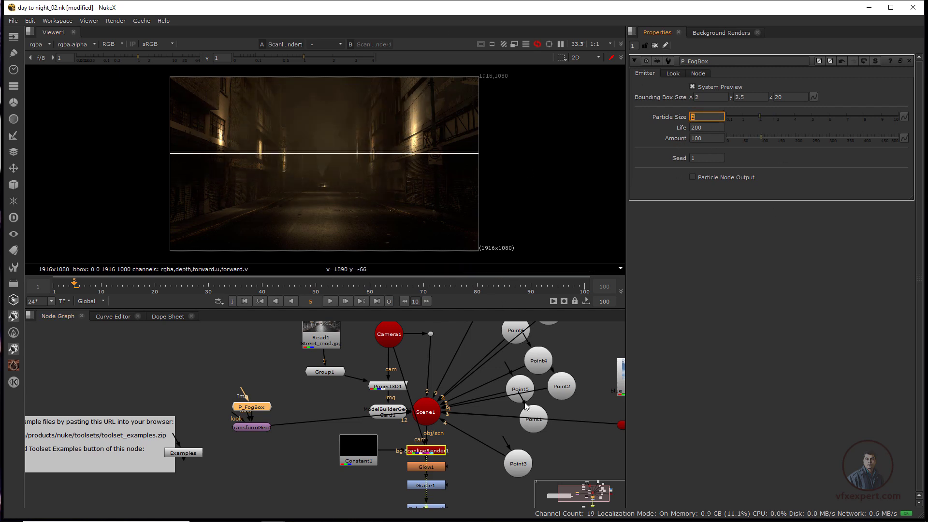
{"action": "key", "text": "Tab"}
{"action": "left_click_drag", "start_coordinate": [314, 225], "coordinate": [357, 214]}
{"action": "left_click_drag", "start_coordinate": [322, 430], "coordinate": [337, 425]}
{"action": "left_click_drag", "start_coordinate": [790, 97], "coordinate": [772, 98]}
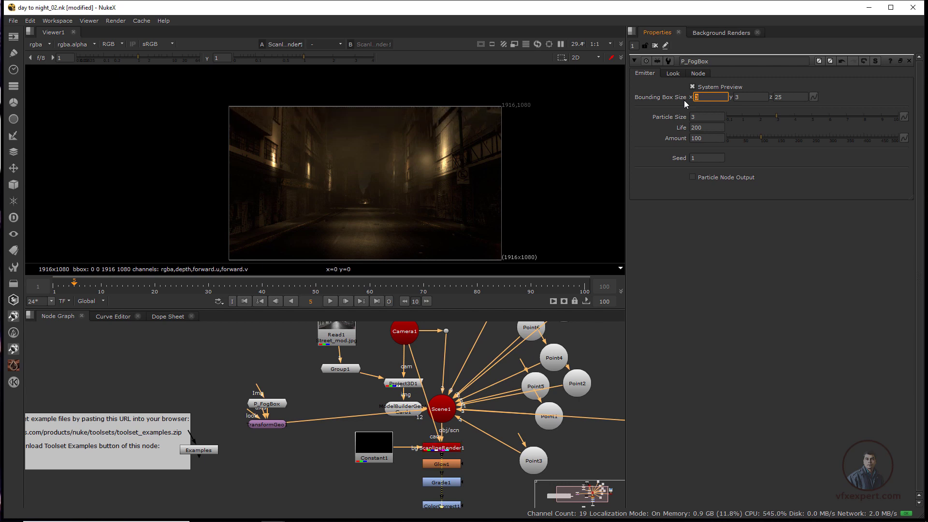
Step: Set P_FogBox's bounding box X size to 2, try a Y size of 2, and return Y to 3
{"action": "key", "text": "Tab"}
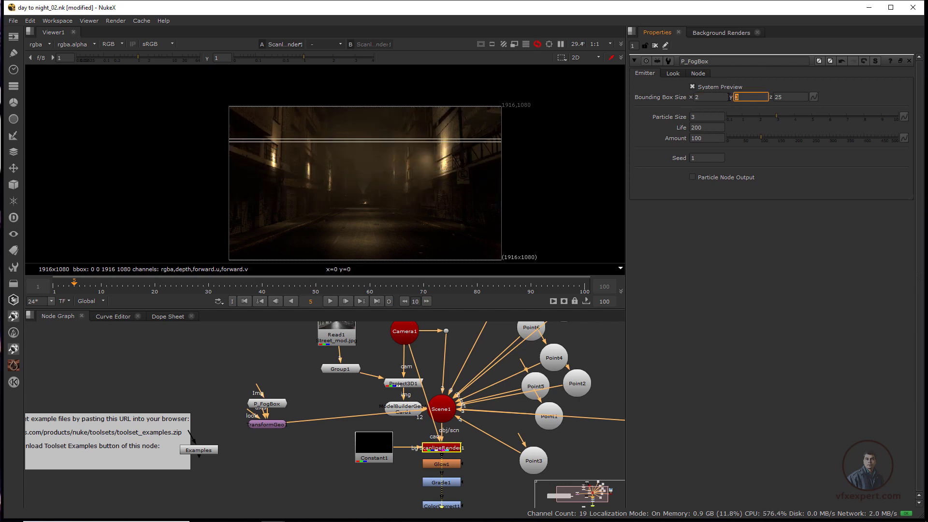
{"action": "type", "text": "2"}
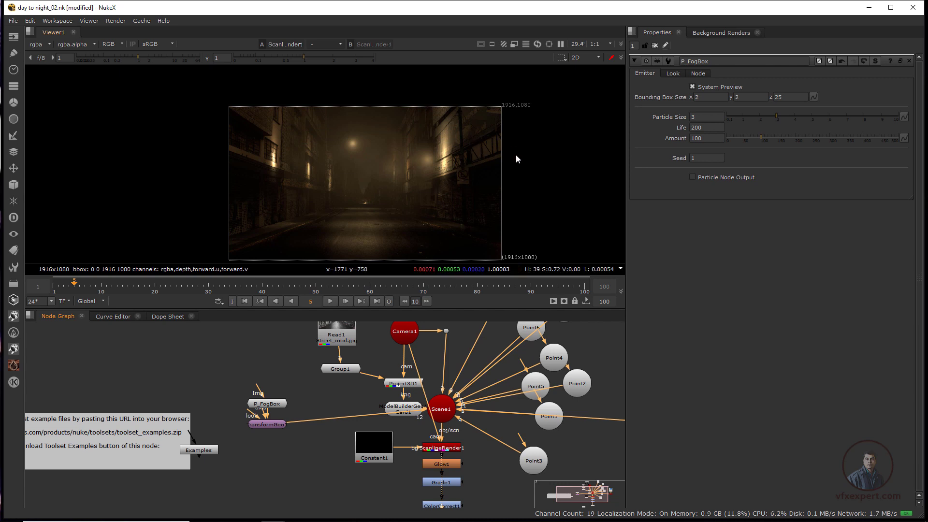
{"action": "left_click", "coordinate": [745, 96]}
{"action": "key", "text": "Return"}
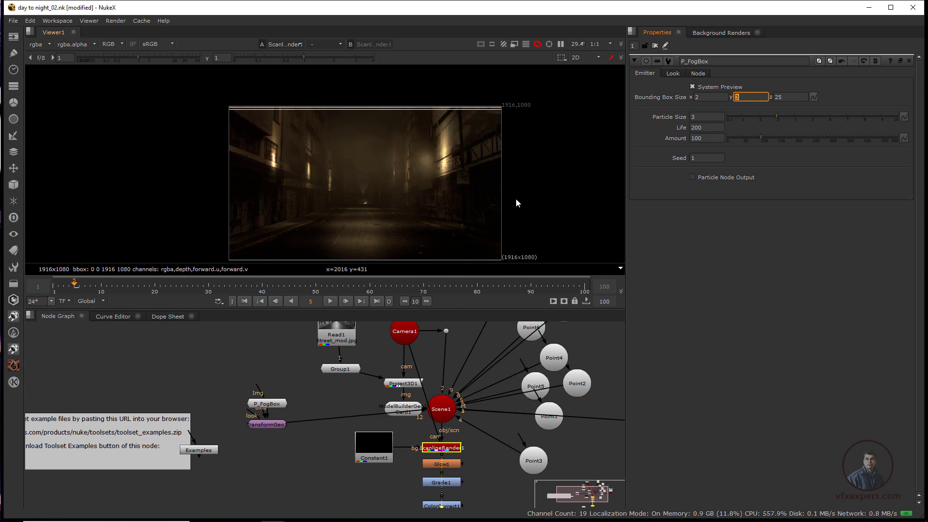
{"action": "left_click_drag", "start_coordinate": [473, 229], "coordinate": [466, 223]}
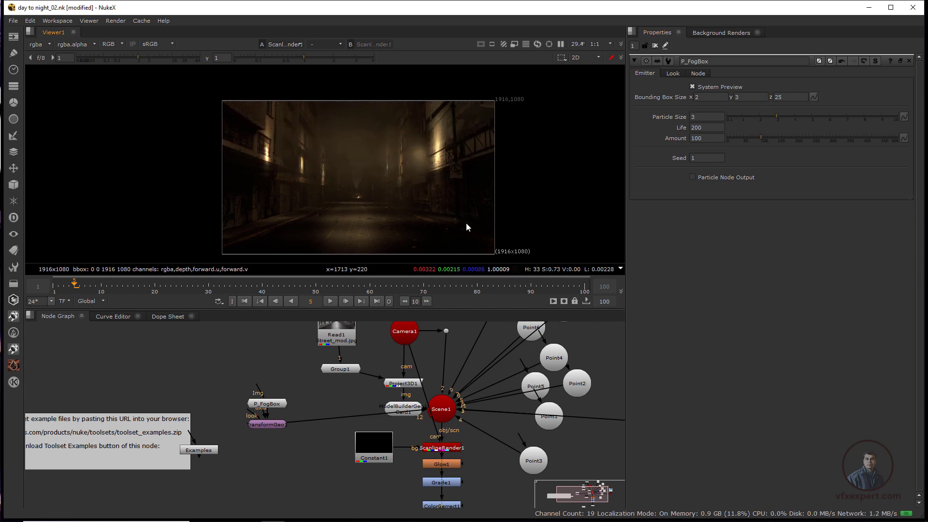
Step: Save the script as a new version named day to night_03.nk
{"action": "left_click_drag", "start_coordinate": [458, 423], "coordinate": [428, 430]}
{"action": "scroll", "coordinate": [427, 430], "scroll_direction": "down", "scroll_amount": 2}
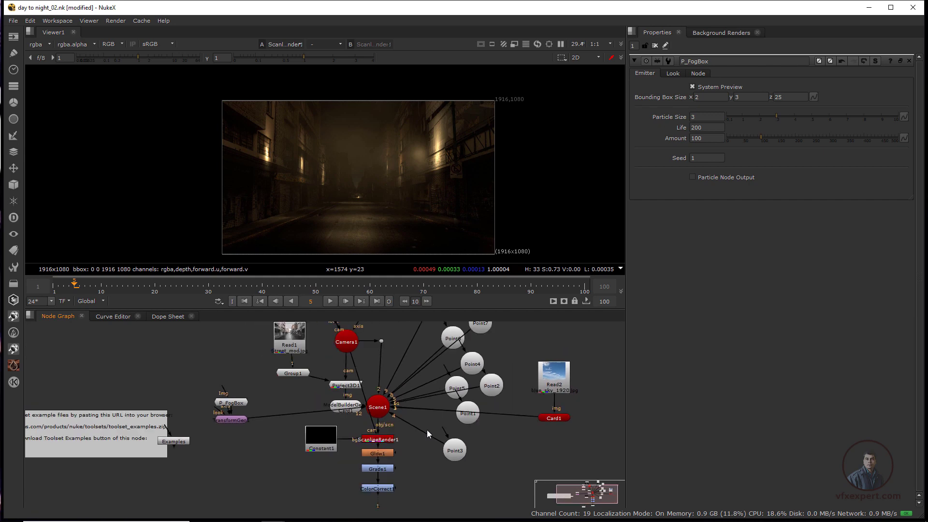
{"action": "left_click", "coordinate": [13, 21]}
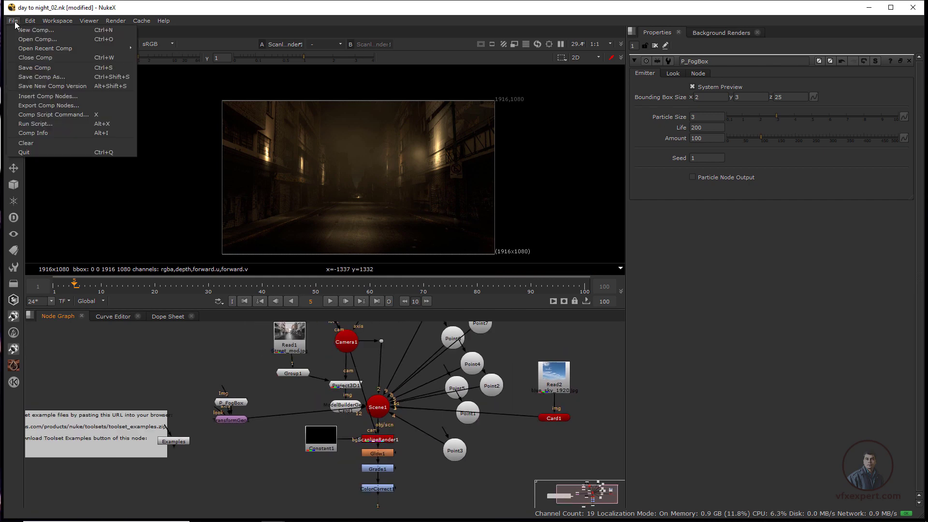
{"action": "left_click", "coordinate": [59, 79]}
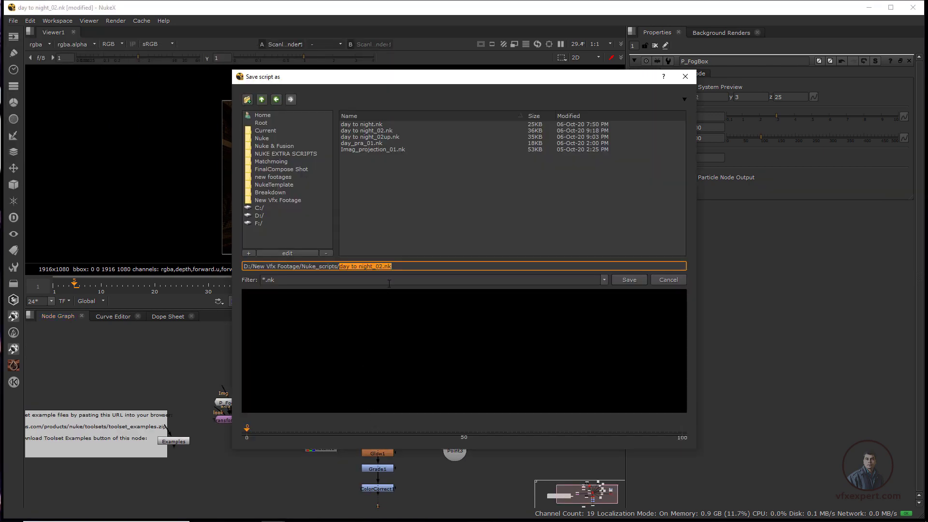
{"action": "left_click_drag", "start_coordinate": [378, 266], "coordinate": [382, 266]}
{"action": "type", "text": "3"}
{"action": "key", "text": "Return"}
Step: Display ColorCorrect1's output in the viewer and align the Viewer1 node beneath the grading chain
{"action": "scroll", "coordinate": [381, 390], "scroll_direction": "up", "scroll_amount": 4}
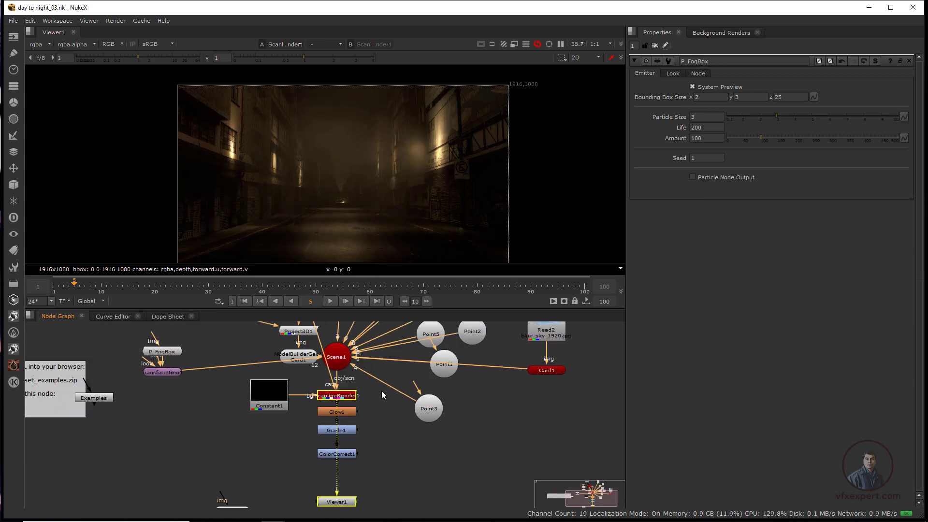
{"action": "left_click_drag", "start_coordinate": [359, 450], "coordinate": [326, 470]}
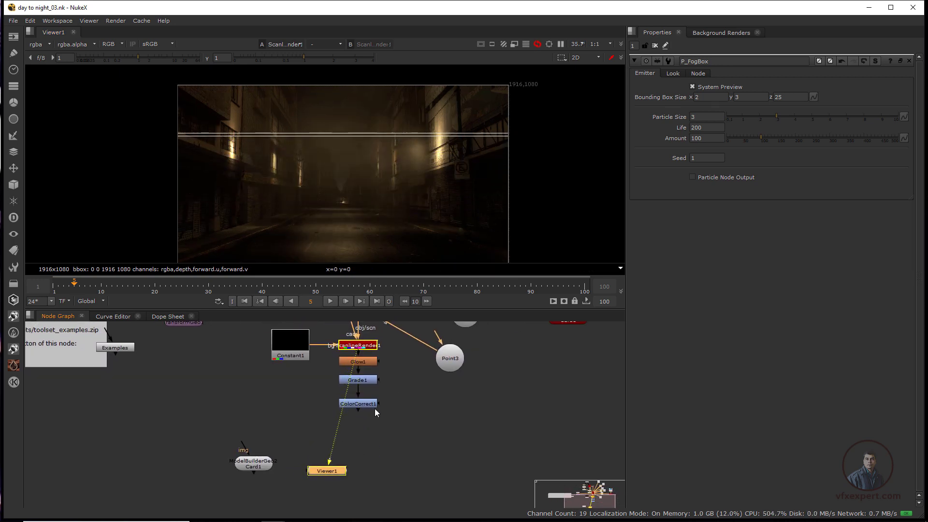
{"action": "left_click", "coordinate": [375, 405]}
{"action": "key", "text": "1"}
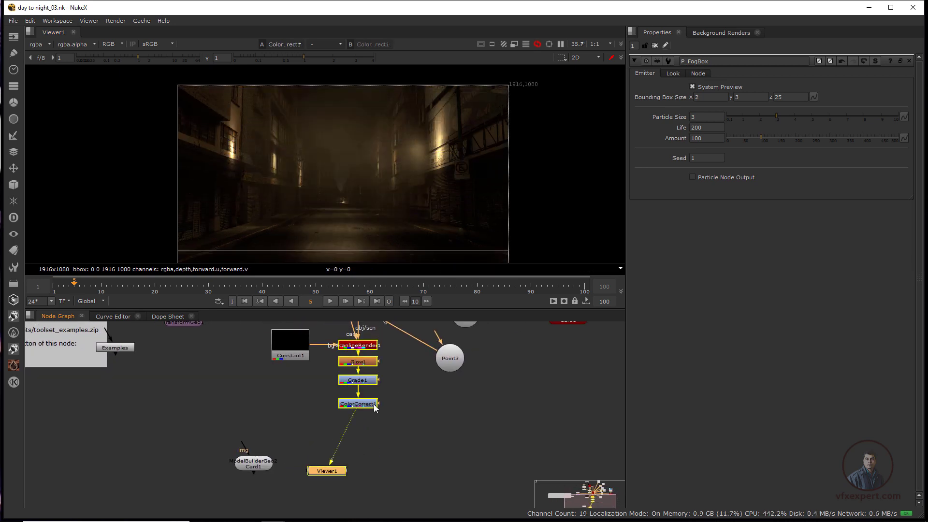
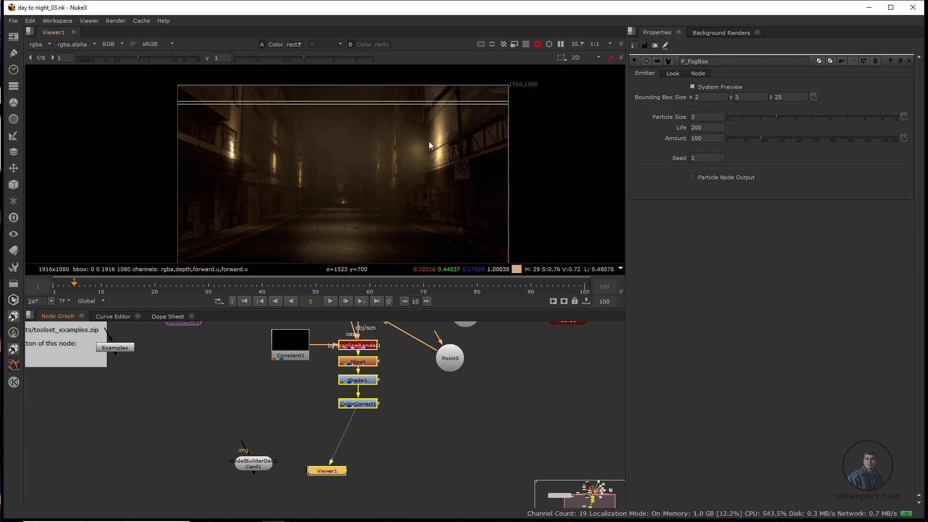
{"action": "left_click_drag", "start_coordinate": [332, 472], "coordinate": [355, 477]}
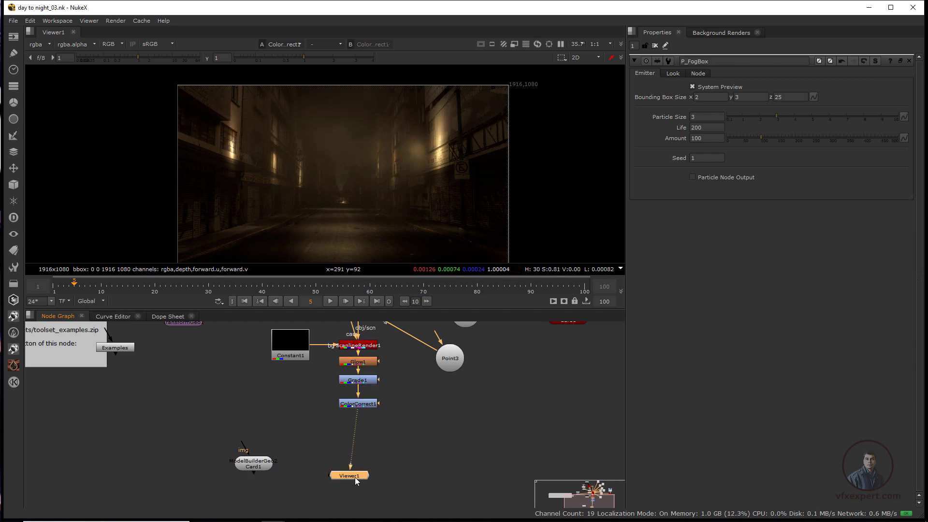
{"action": "scroll", "coordinate": [357, 210], "scroll_direction": "down", "scroll_amount": 1}
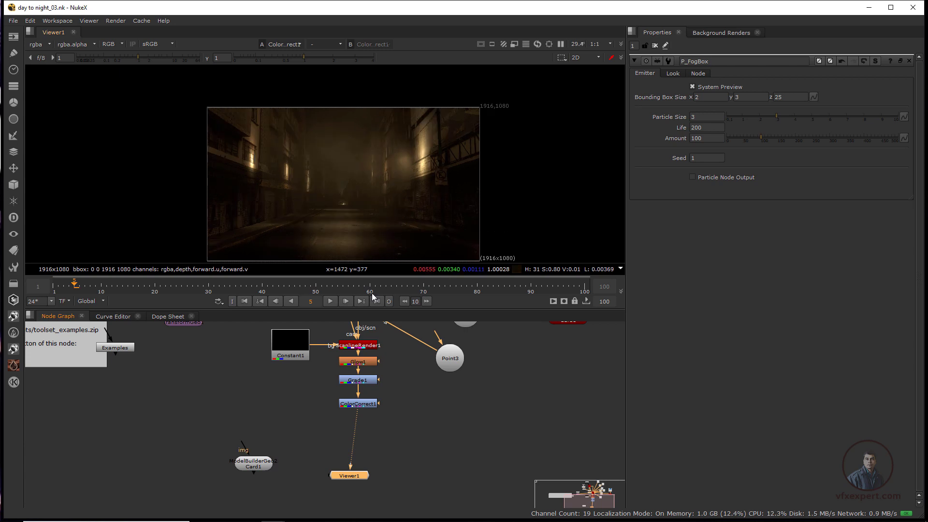
{"action": "left_click_drag", "start_coordinate": [364, 478], "coordinate": [371, 475]}
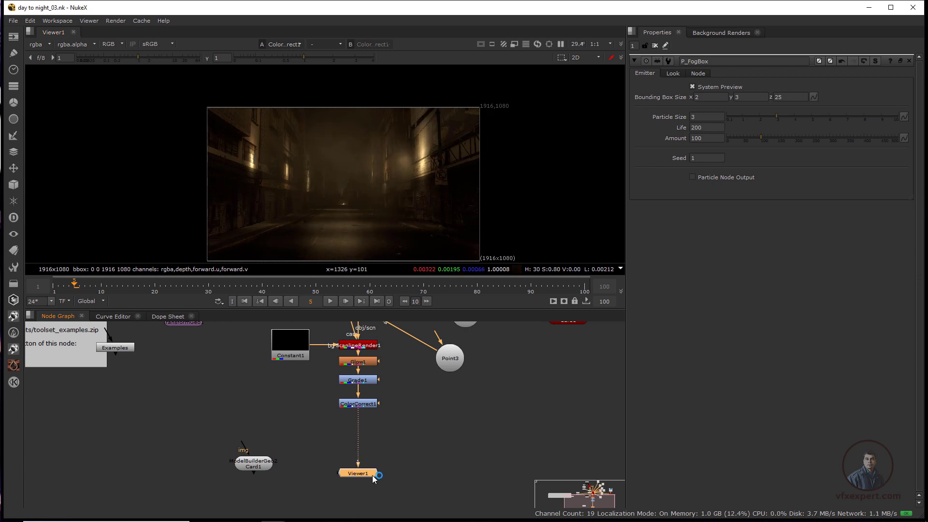
Step: Insert a Glow node after ColorCorrect1
{"action": "left_click", "coordinate": [370, 404]}
{"action": "key", "text": "Tab"}
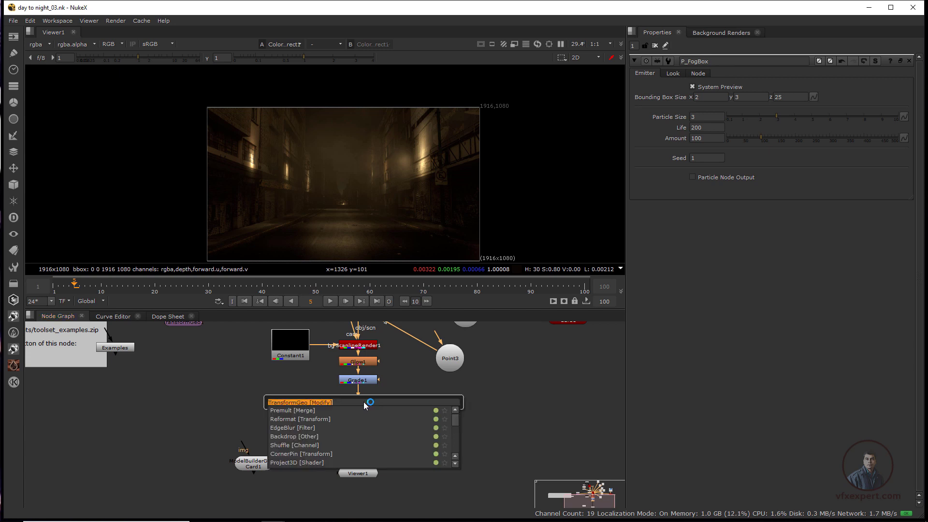
{"action": "type", "text": "glo"}
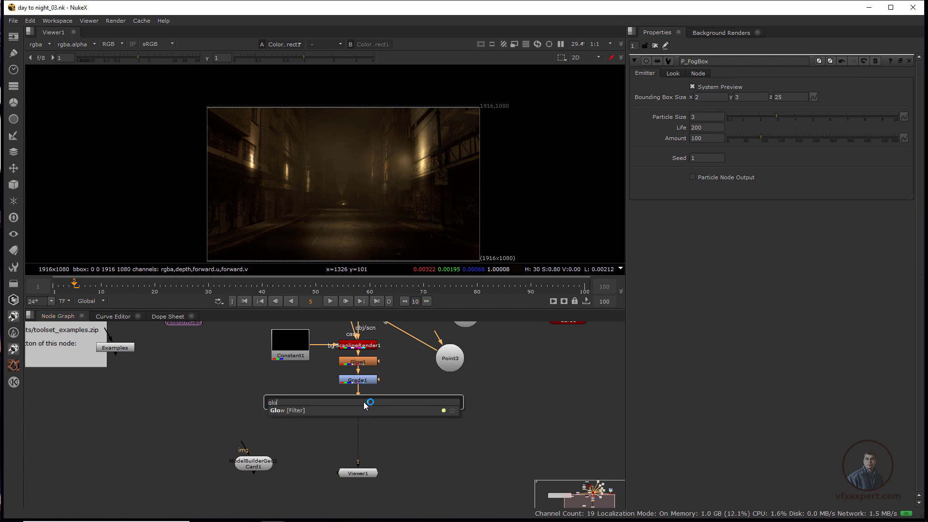
{"action": "left_click", "coordinate": [314, 411]}
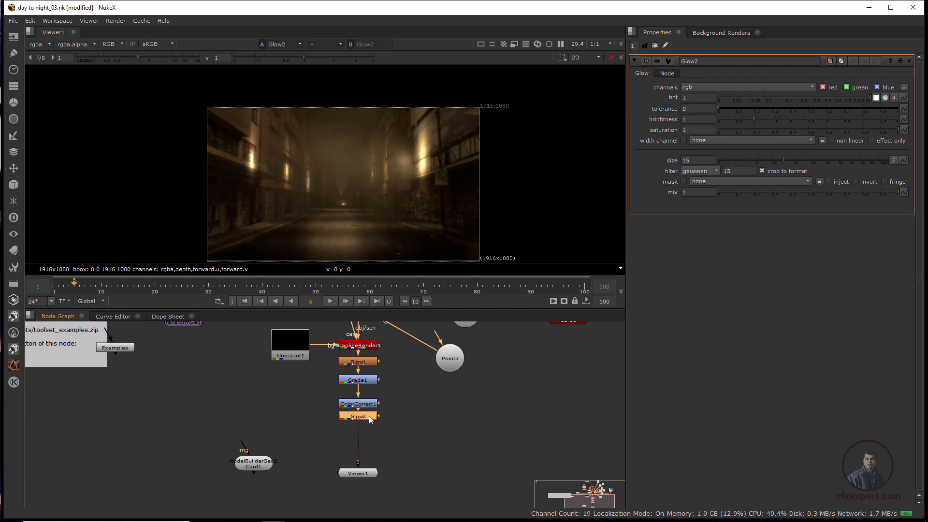
Step: Set Glow2's size to 100, its tolerance to 0.355 and its tint to a warm 0.425, 0.345604, 0.248408
{"action": "left_click_drag", "start_coordinate": [784, 160], "coordinate": [898, 153]}
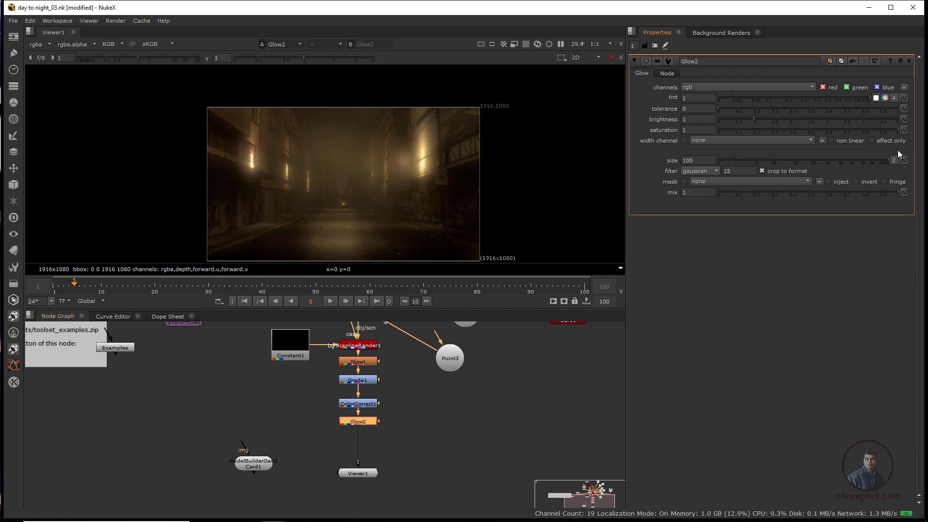
{"action": "left_click_drag", "start_coordinate": [719, 108], "coordinate": [782, 114]}
{"action": "left_click", "coordinate": [885, 98]}
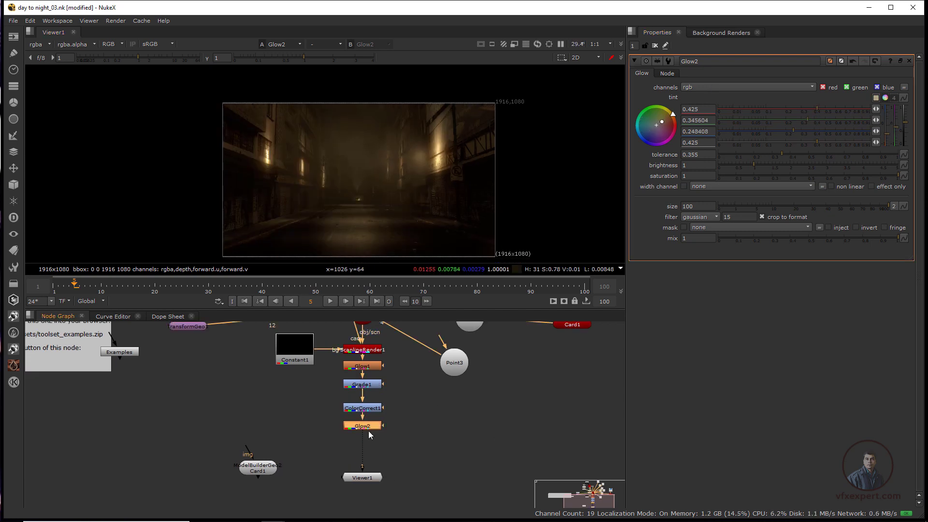
Step: Add a Grade with gain 0.54 after Glow2, followed by a second Grade with gain tinted to red 0.903803, green 1, blue 0.605584
{"action": "key", "text": "g"}
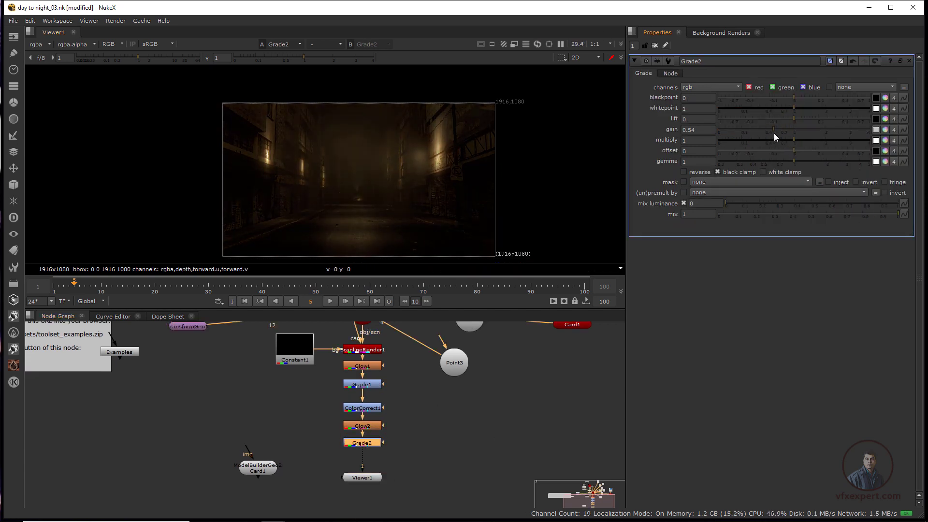
{"action": "key", "text": "g"}
{"action": "left_click", "coordinate": [885, 129]}
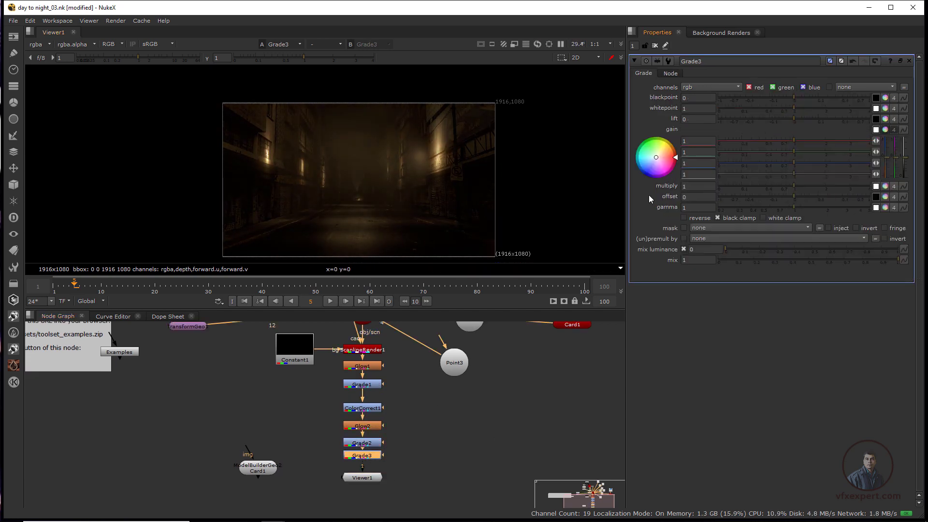
{"action": "left_click_drag", "start_coordinate": [655, 158], "coordinate": [661, 139]}
{"action": "left_click", "coordinate": [417, 445]}
Step: Examine the graded foggy street render closely and at full frame
{"action": "scroll", "coordinate": [417, 445], "scroll_direction": "down", "scroll_amount": 3}
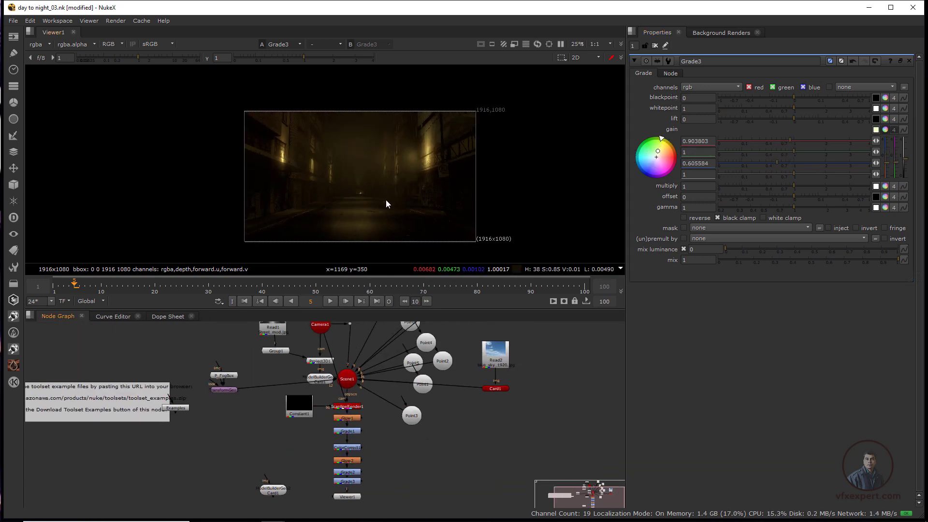
{"action": "scroll", "coordinate": [386, 199], "scroll_direction": "up", "scroll_amount": 2}
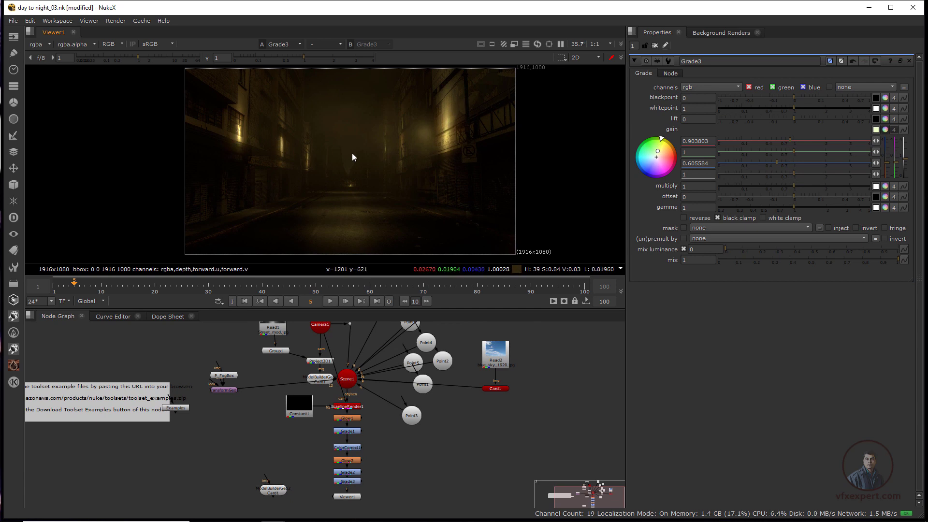
{"action": "scroll", "coordinate": [393, 198], "scroll_direction": "down", "scroll_amount": 2}
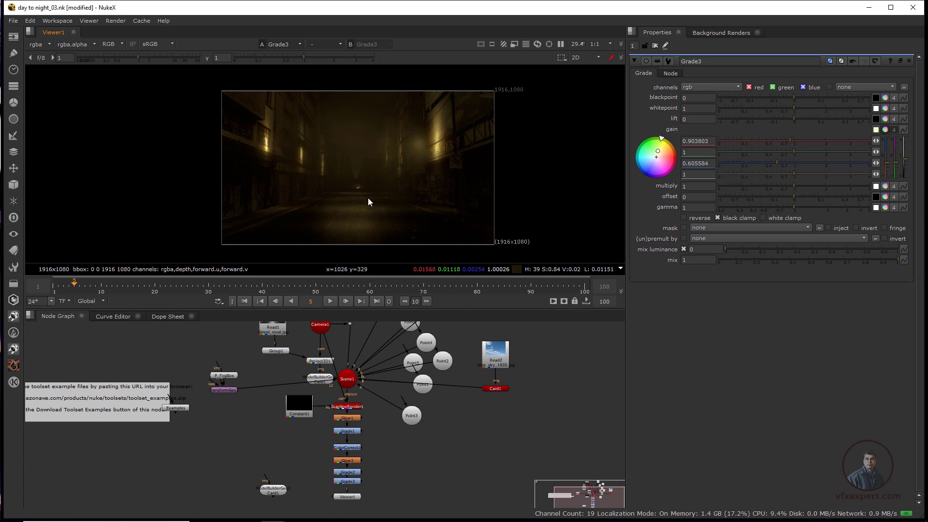
{"action": "scroll", "coordinate": [368, 201], "scroll_direction": "up", "scroll_amount": 3}
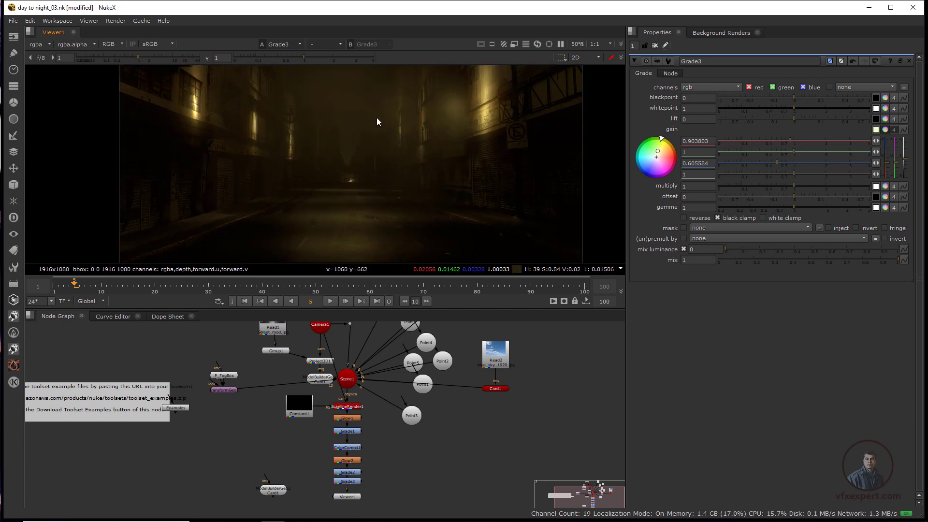
{"action": "scroll", "coordinate": [382, 190], "scroll_direction": "down", "scroll_amount": 5}
{"action": "scroll", "coordinate": [421, 206], "scroll_direction": "up", "scroll_amount": 2}
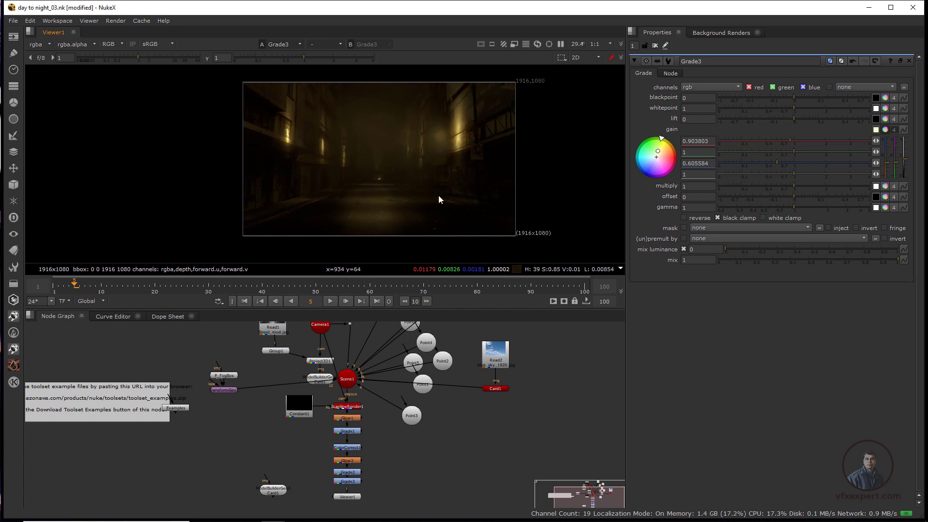
{"action": "left_click_drag", "start_coordinate": [461, 418], "coordinate": [475, 428]}
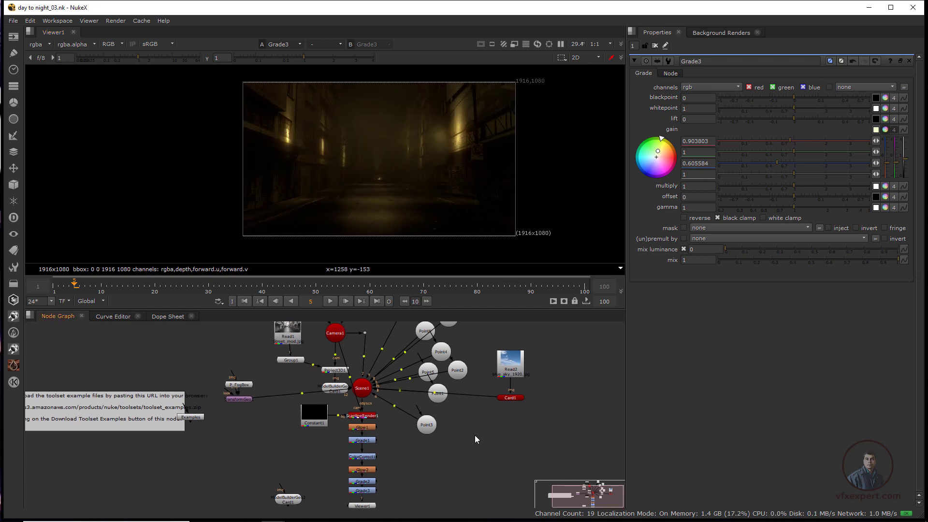
{"action": "scroll", "coordinate": [398, 169], "scroll_direction": "up", "scroll_amount": 2}
{"action": "scroll", "coordinate": [410, 197], "scroll_direction": "down", "scroll_amount": 1}
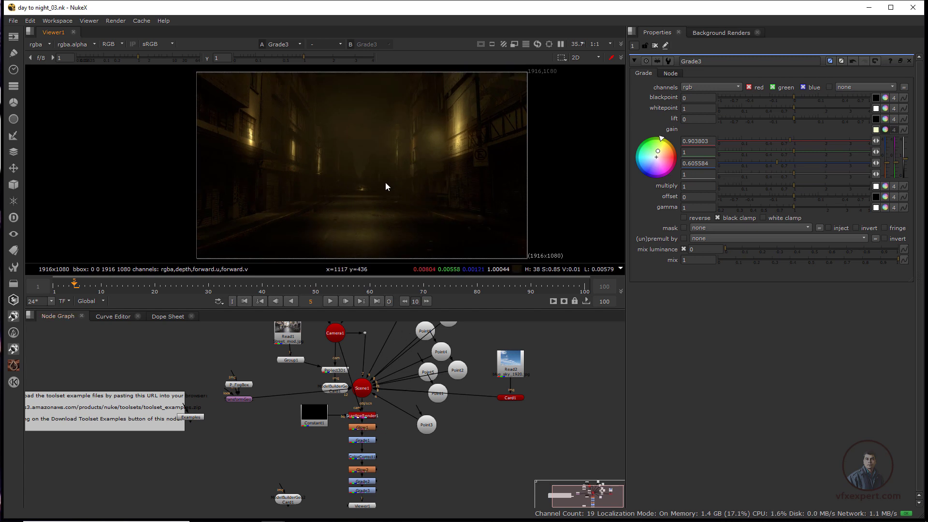
Step: Paste a copy of Camera1 into the node graph and place it just below Group1
{"action": "scroll", "coordinate": [350, 417], "scroll_direction": "up", "scroll_amount": 4}
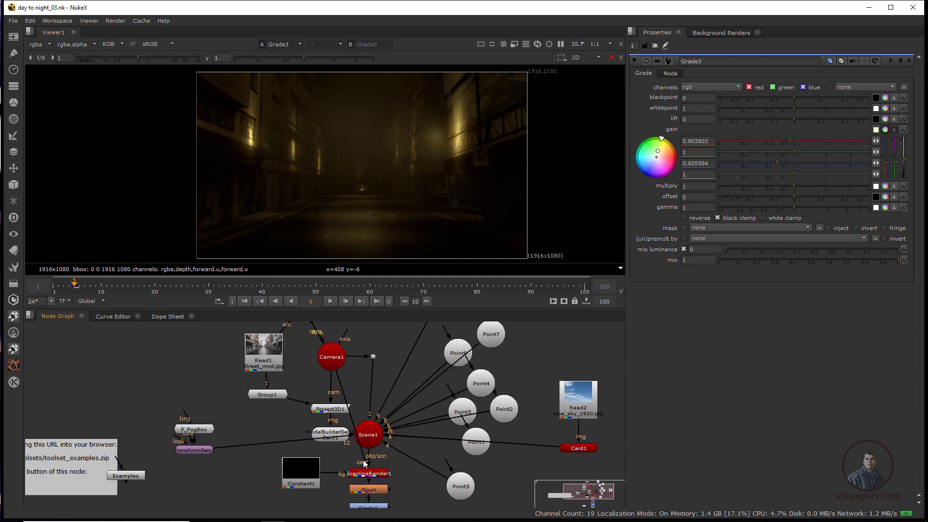
{"action": "left_click_drag", "start_coordinate": [352, 388], "coordinate": [340, 416]}
{"action": "mouse_move", "coordinate": [344, 462]}
{"action": "left_mouse_down"}
{"action": "mouse_move", "coordinate": [351, 401]}
{"action": "mouse_move", "coordinate": [333, 463]}
{"action": "left_mouse_up"}
{"action": "left_click", "coordinate": [309, 370]}
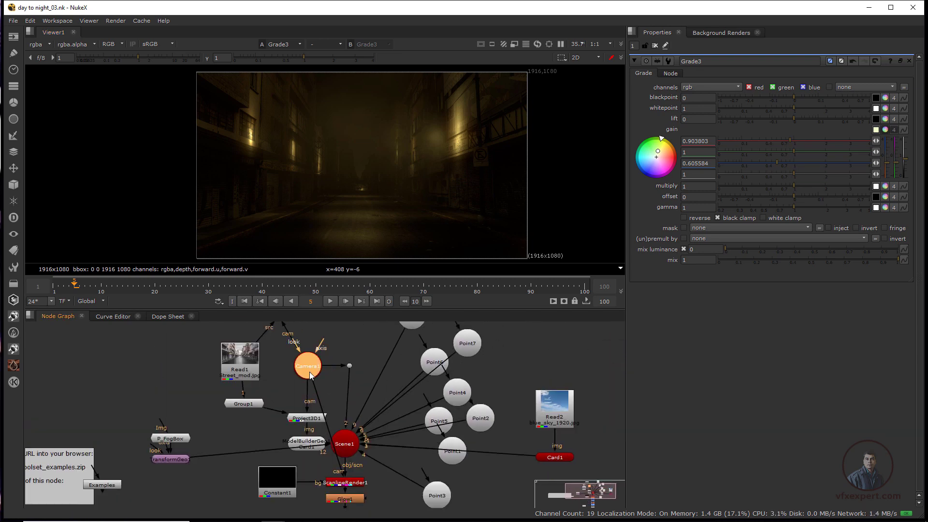
{"action": "left_click", "coordinate": [243, 432]}
{"action": "key", "text": "ctrl+v"}
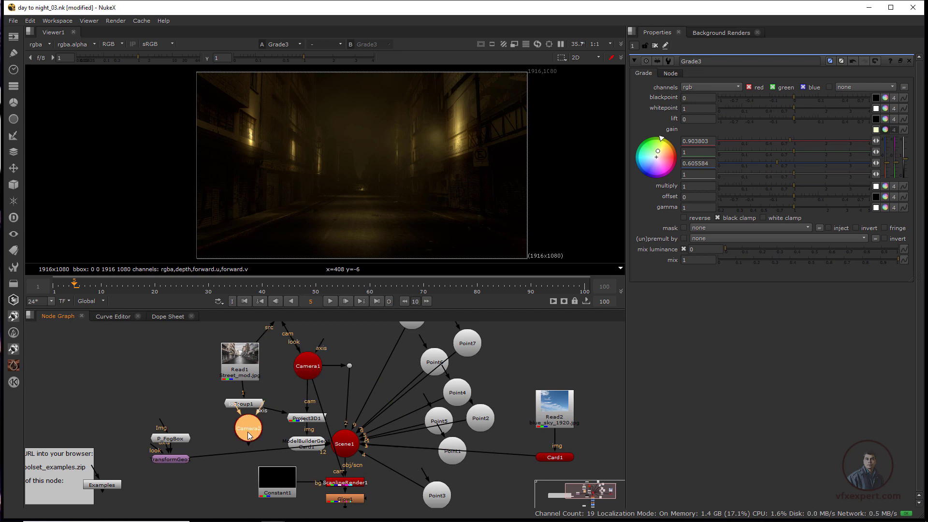
{"action": "left_click_drag", "start_coordinate": [247, 431], "coordinate": [334, 404]}
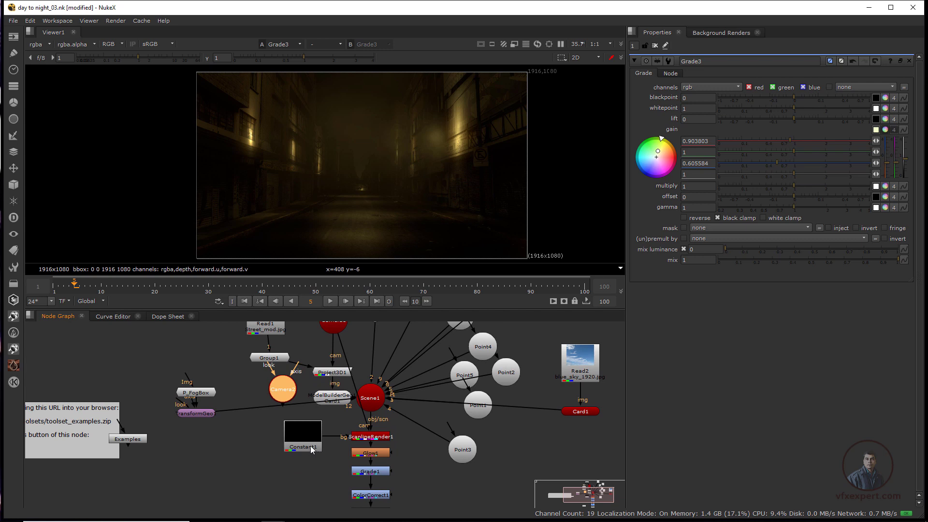
Step: Place Camera2 just above the lowered Constant1 near ScanlineRender1, and label Camera1 "projection cam"
{"action": "left_click_drag", "start_coordinate": [309, 442], "coordinate": [302, 480]}
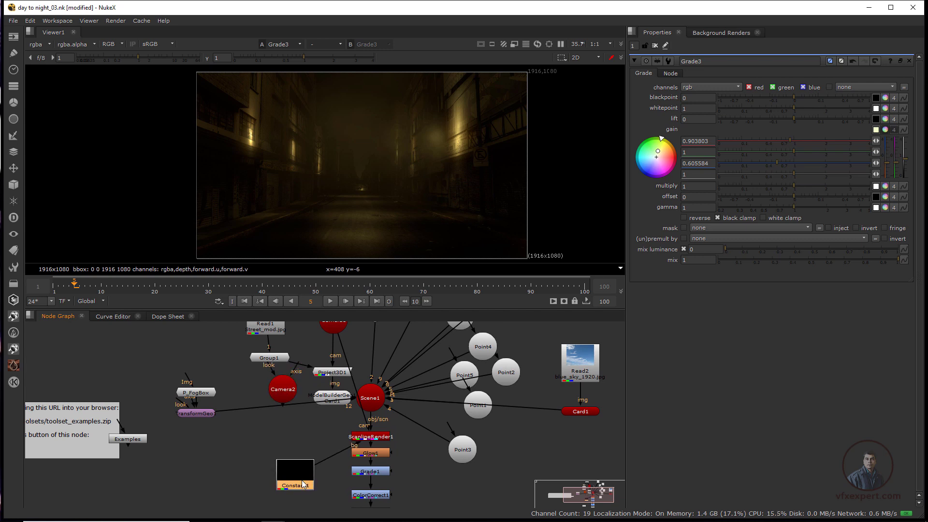
{"action": "left_click_drag", "start_coordinate": [280, 394], "coordinate": [291, 437]}
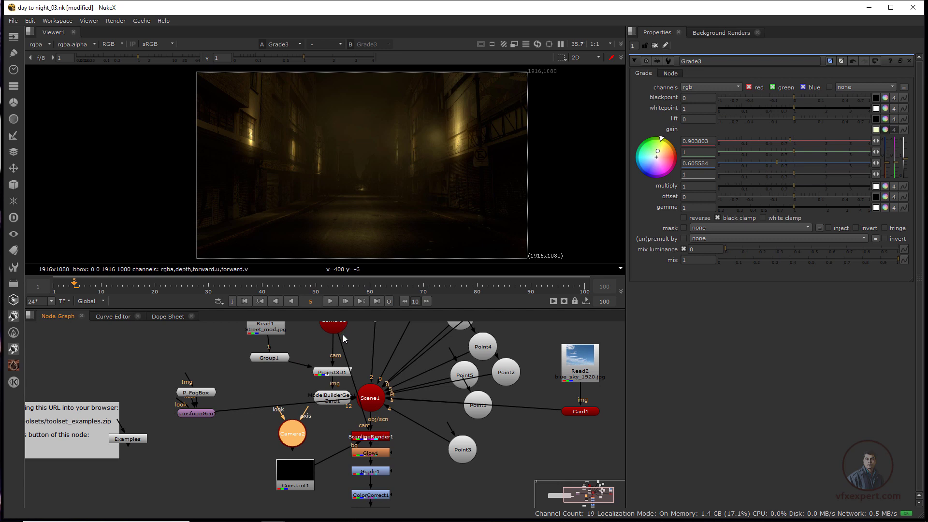
{"action": "left_click_drag", "start_coordinate": [329, 404], "coordinate": [312, 452]}
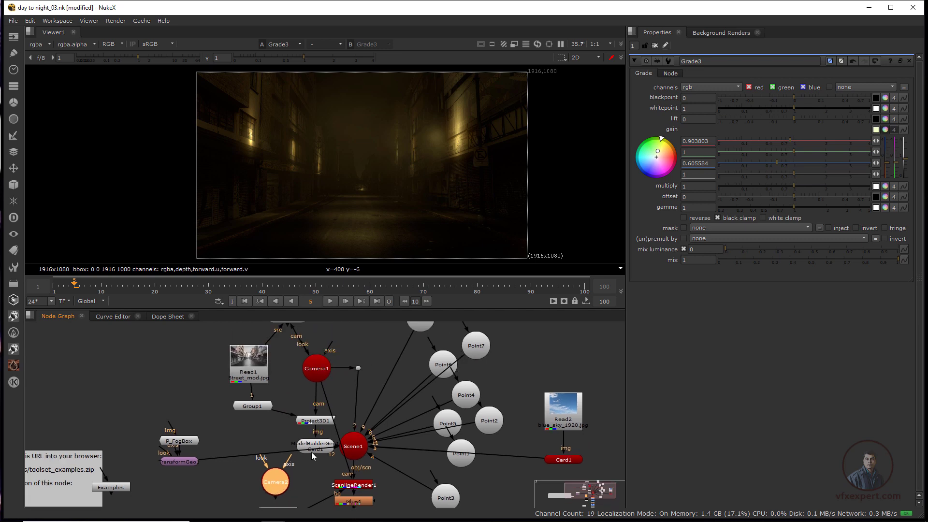
{"action": "double_click", "coordinate": [323, 376]}
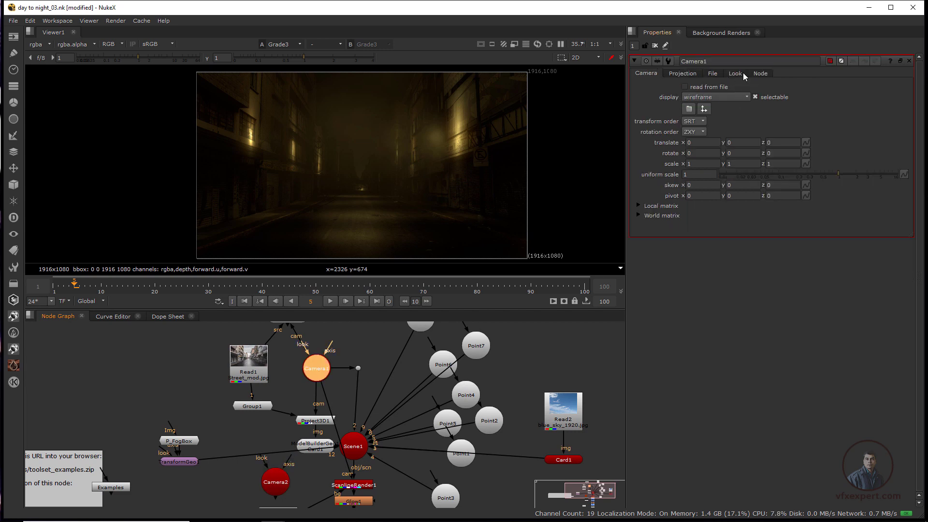
{"action": "left_click", "coordinate": [759, 74]}
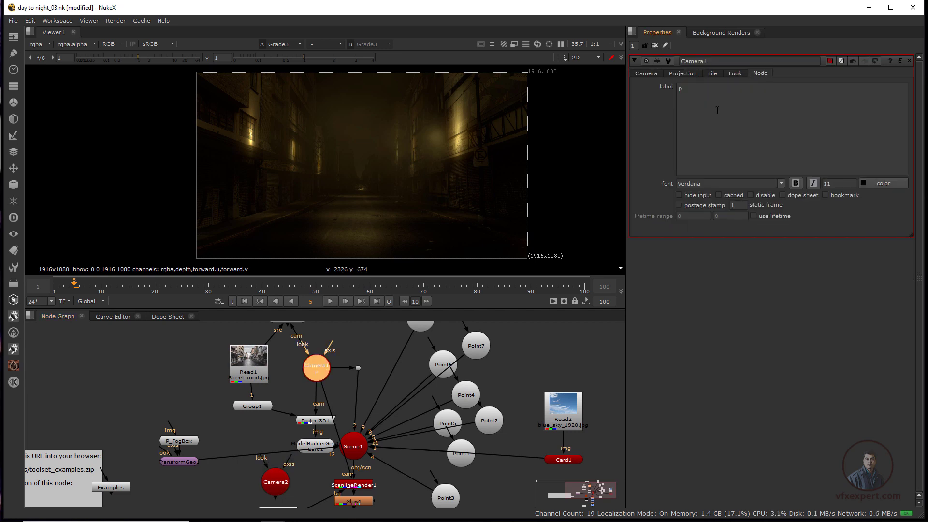
{"action": "type", "text": "projection cam"}
Step: Label Camera2 "animated camera" and connect it to ScanlineRender1's cam input in place of Camera1
{"action": "left_click_drag", "start_coordinate": [278, 488], "coordinate": [282, 470]}
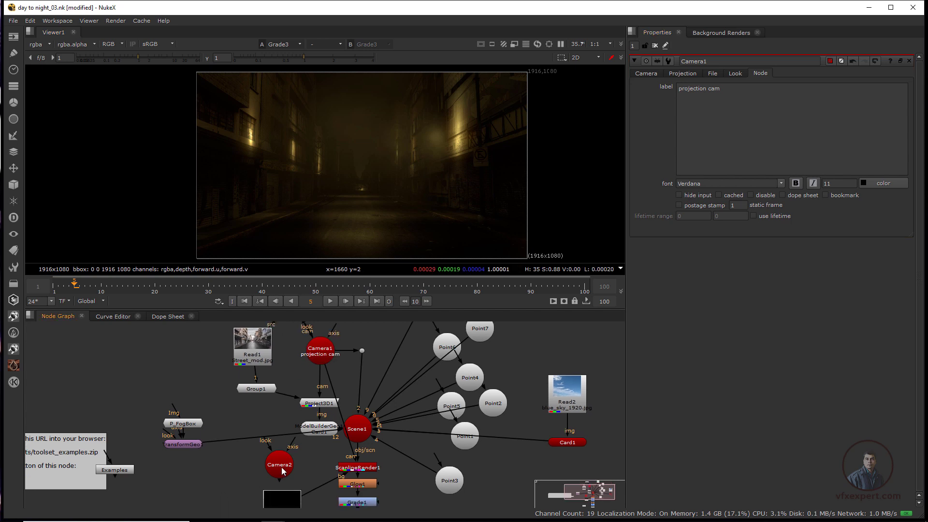
{"action": "double_click", "coordinate": [282, 469]}
{"action": "left_click", "coordinate": [720, 87]}
{"action": "type", "text": "animated camera"}
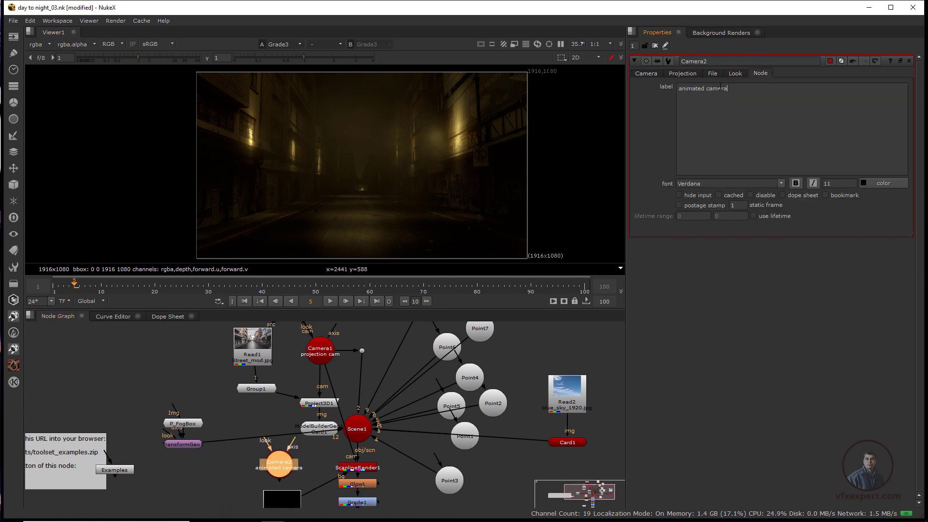
{"action": "left_click", "coordinate": [348, 443]}
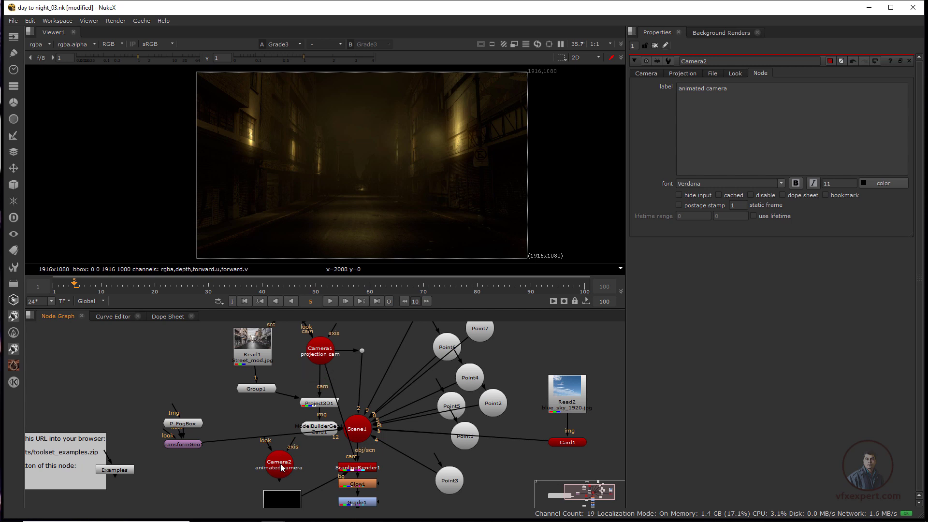
{"action": "left_click_drag", "start_coordinate": [323, 372], "coordinate": [288, 473]}
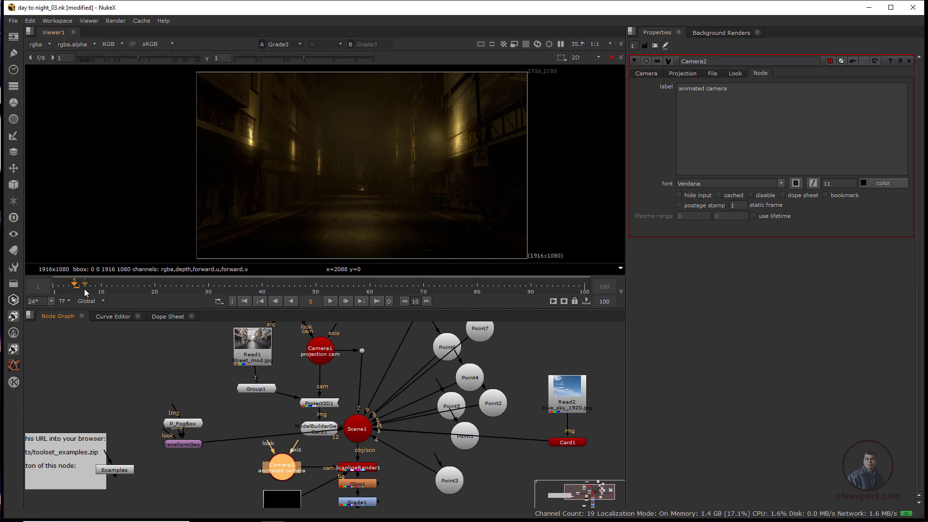
Step: Set a keyframe on Camera2's translate values at frame 2
{"action": "left_click_drag", "start_coordinate": [85, 289], "coordinate": [58, 286]}
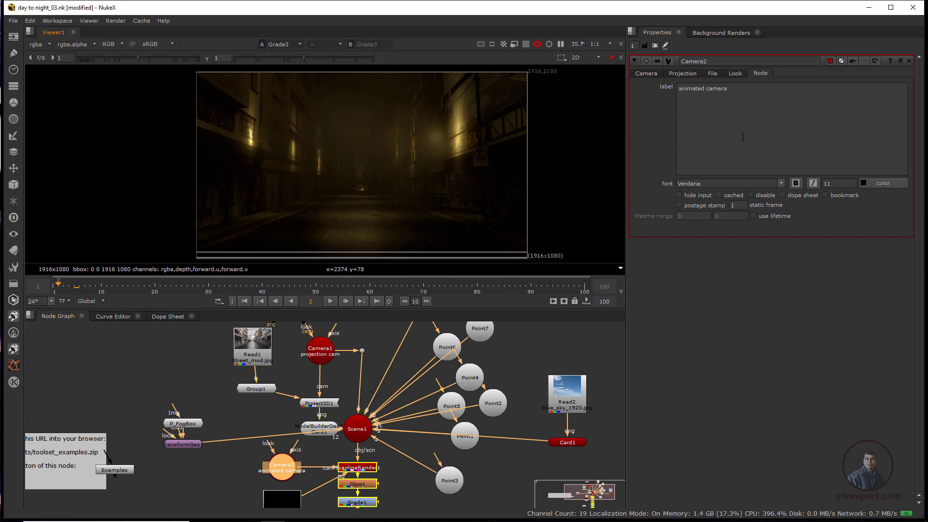
{"action": "left_click", "coordinate": [645, 73]}
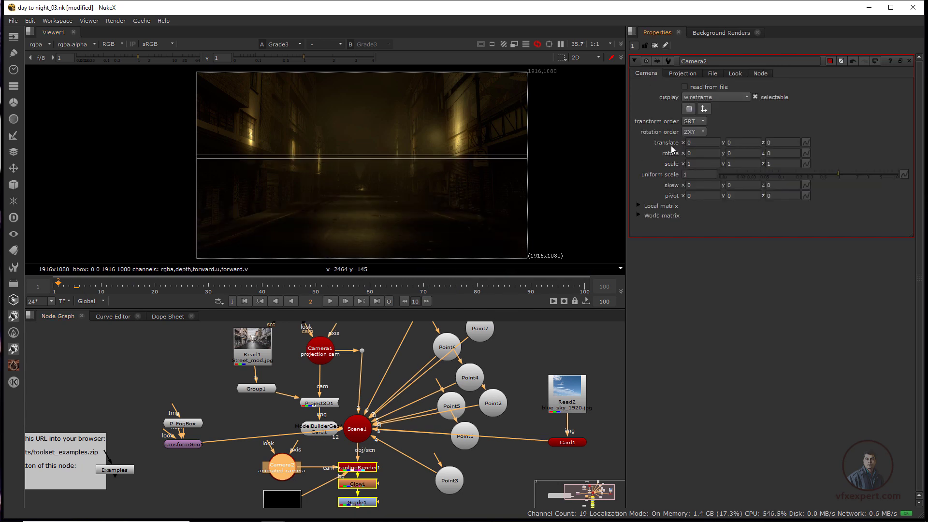
{"action": "left_click", "coordinate": [805, 142]}
{"action": "left_click", "coordinate": [822, 145]}
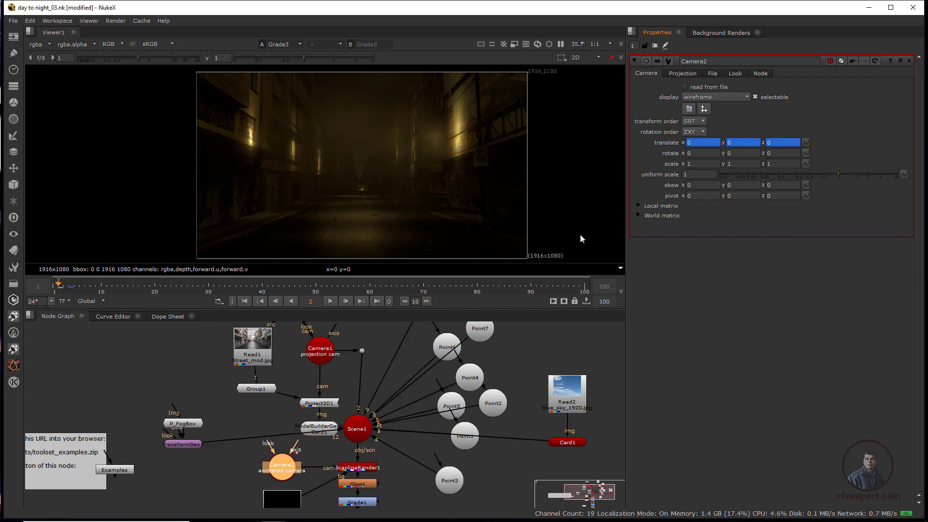
Step: Key Camera2's translate z at -0.5 on frame 99 and save the script
{"action": "left_click", "coordinate": [768, 142]}
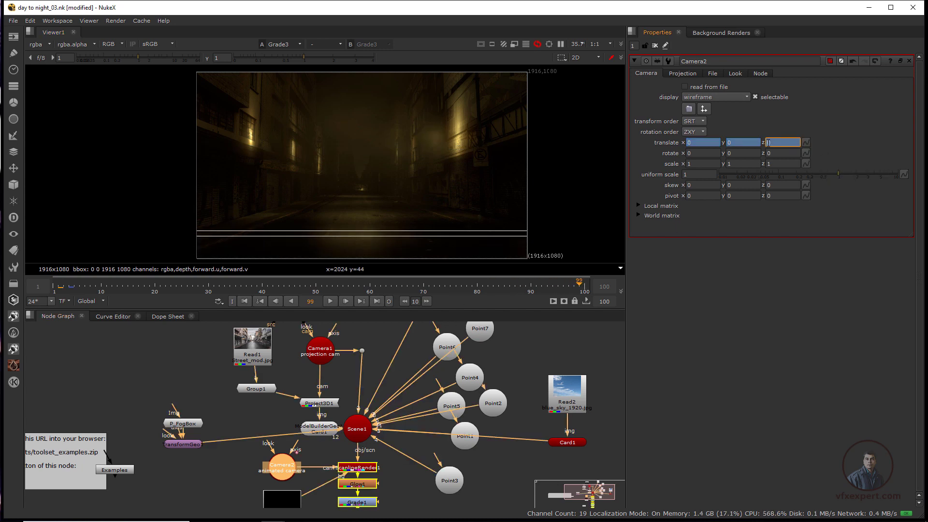
{"action": "type", "text": "-0.5"}
{"action": "key", "text": "Return"}
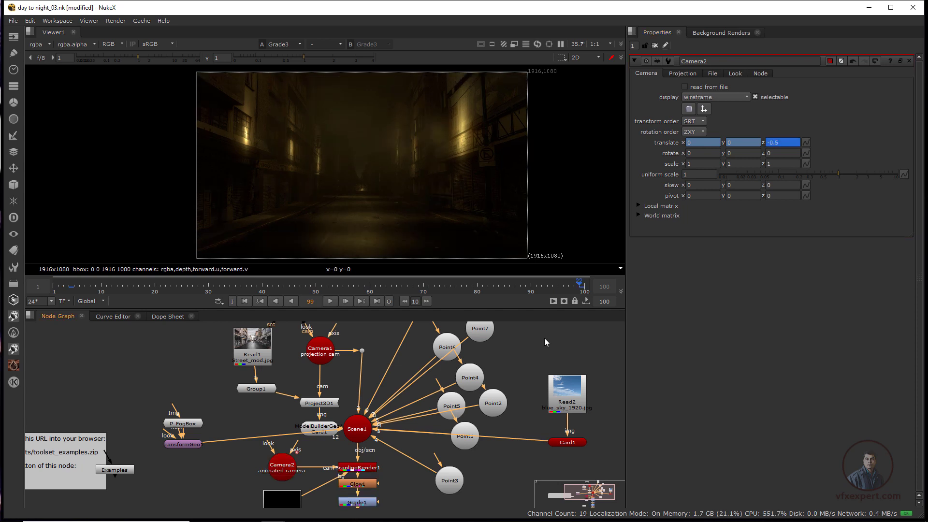
{"action": "left_click", "coordinate": [12, 21]}
{"action": "left_click", "coordinate": [23, 69]}
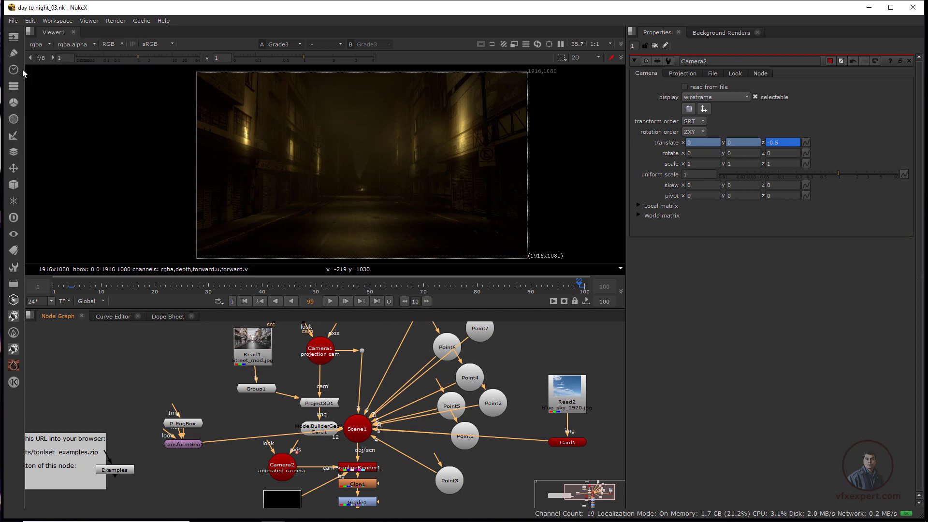
Step: Turn on proxy mode in the viewer and play back the start of the camera move
{"action": "left_click", "coordinate": [515, 44]}
{"action": "left_click", "coordinate": [330, 301]}
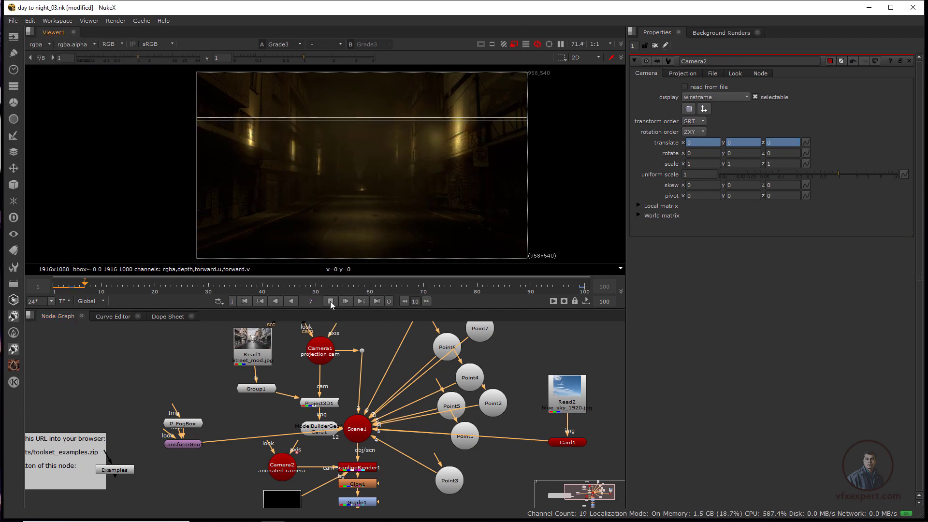
{"action": "left_click", "coordinate": [330, 301]}
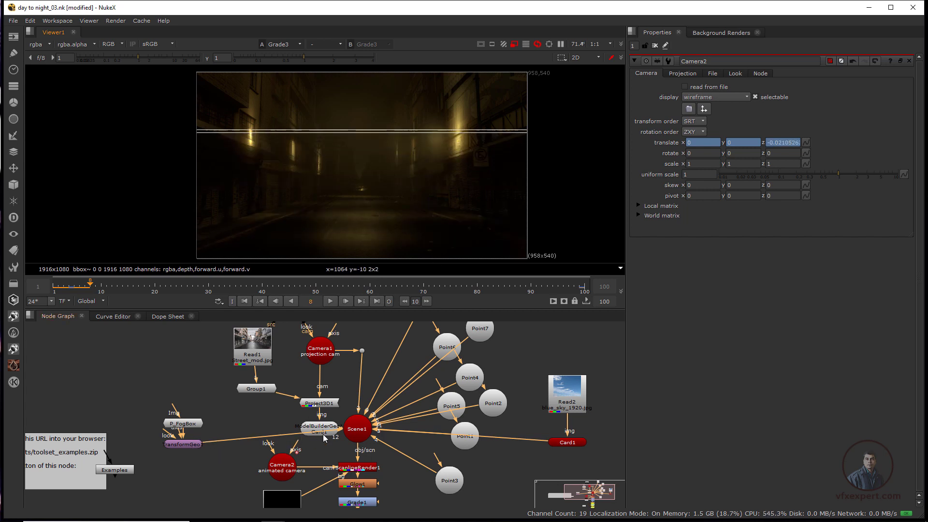
Step: Disconnect the fog box's TransformGeo from Scene1, then play and scrub through the camera move without fog
{"action": "left_click_drag", "start_coordinate": [338, 433], "coordinate": [340, 424]}
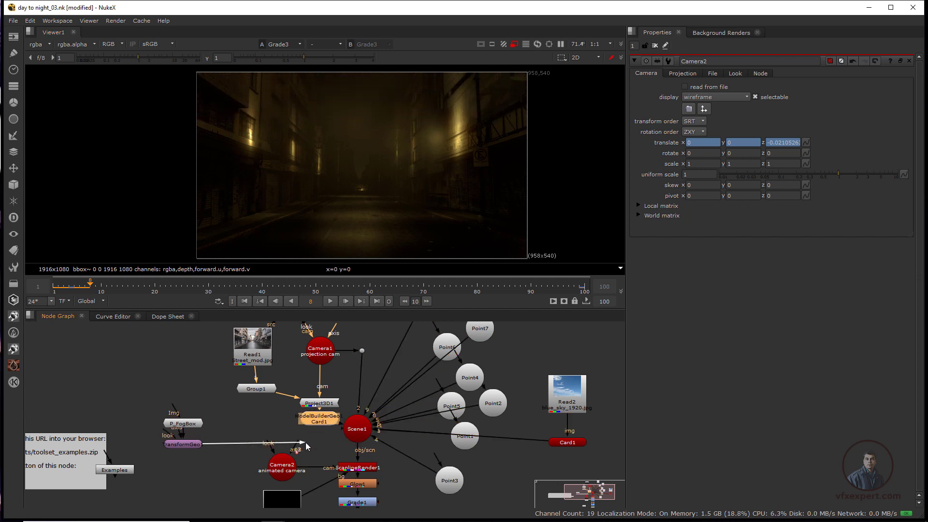
{"action": "left_click", "coordinate": [330, 301]}
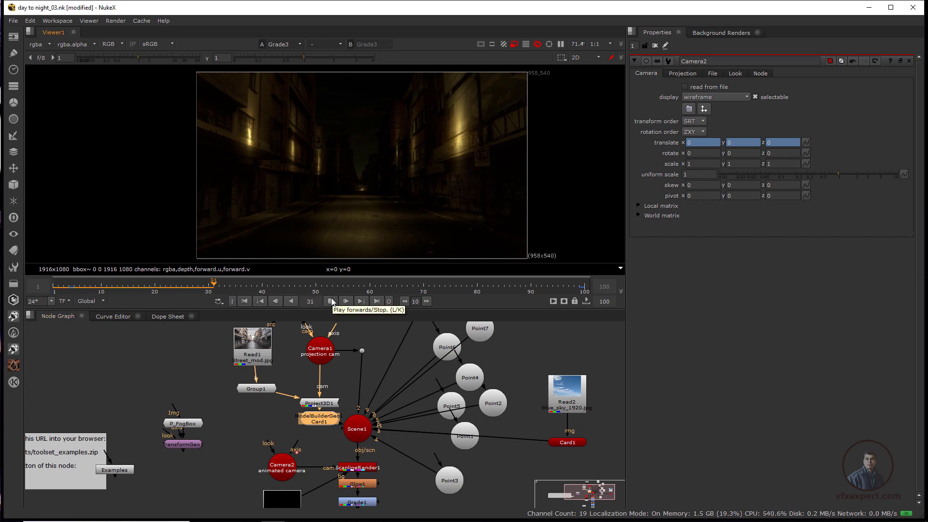
{"action": "left_click", "coordinate": [330, 301]}
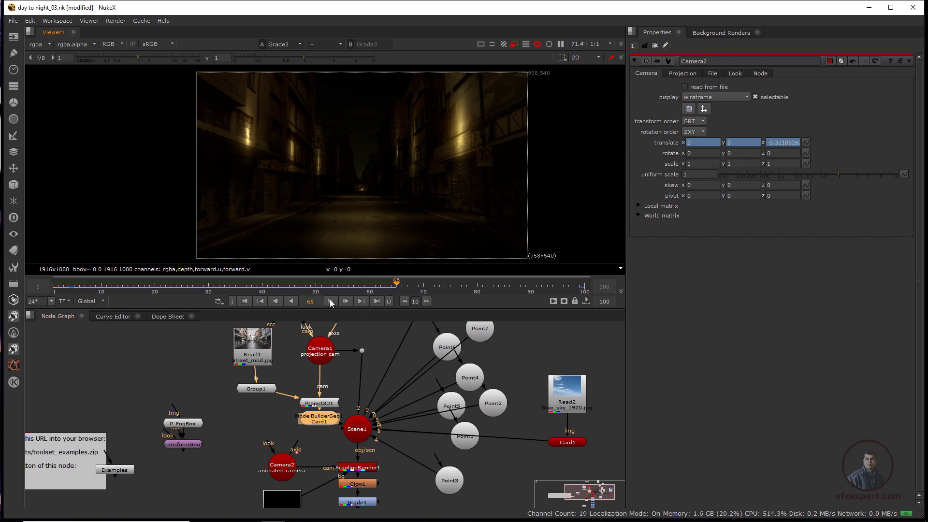
{"action": "mouse_move", "coordinate": [343, 286]}
{"action": "left_mouse_down"}
{"action": "mouse_move", "coordinate": [186, 289]}
{"action": "mouse_move", "coordinate": [359, 289]}
{"action": "left_mouse_up"}
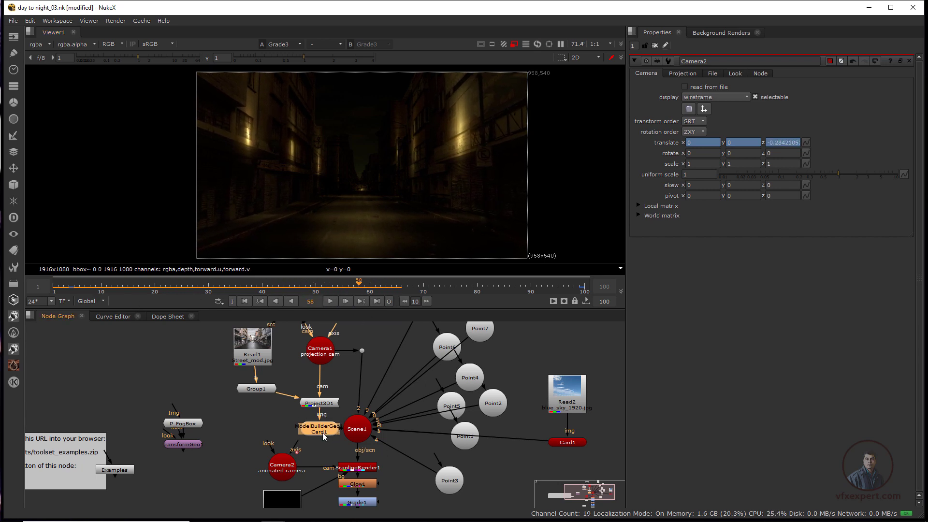
{"action": "left_click_drag", "start_coordinate": [323, 436], "coordinate": [320, 436]}
Step: Set Camera2's translate z to -1 at frame 99 and play the camera move from frame 1
{"action": "left_click", "coordinate": [283, 468]}
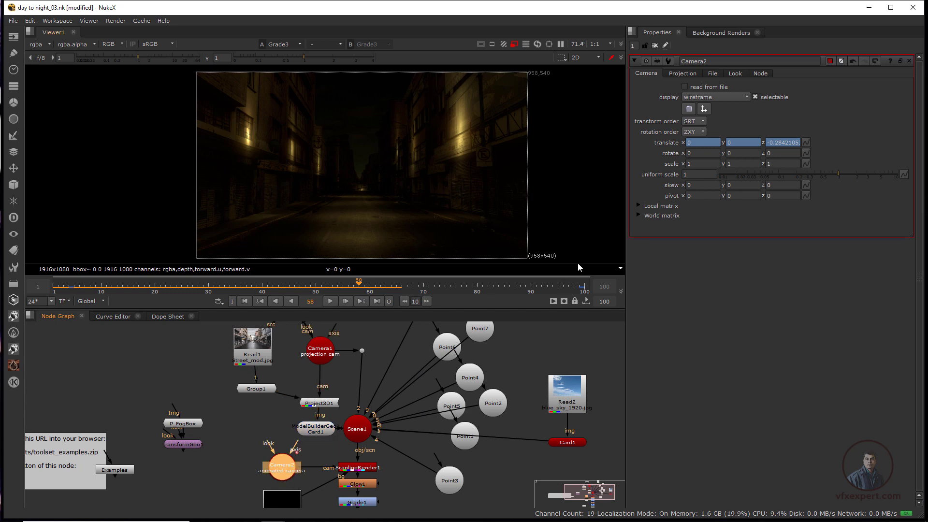
{"action": "left_click", "coordinate": [580, 289]}
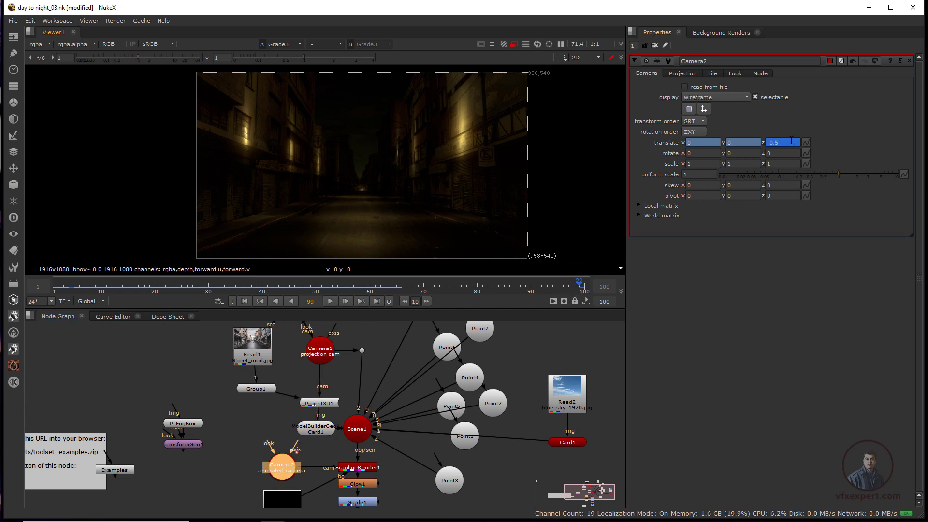
{"action": "left_click_drag", "start_coordinate": [791, 141], "coordinate": [754, 141]}
{"action": "type", "text": "-1"}
{"action": "key", "text": "Return"}
{"action": "left_click", "coordinate": [245, 301]}
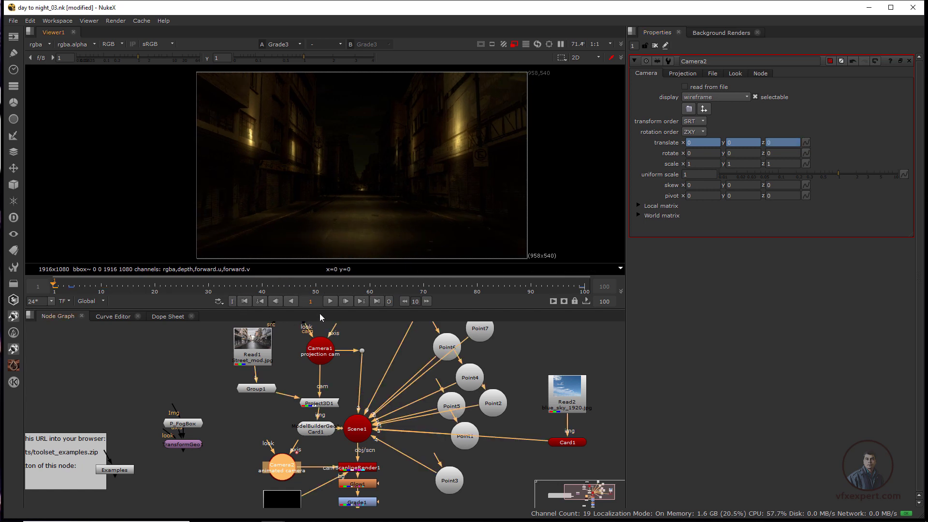
{"action": "left_click", "coordinate": [331, 301]}
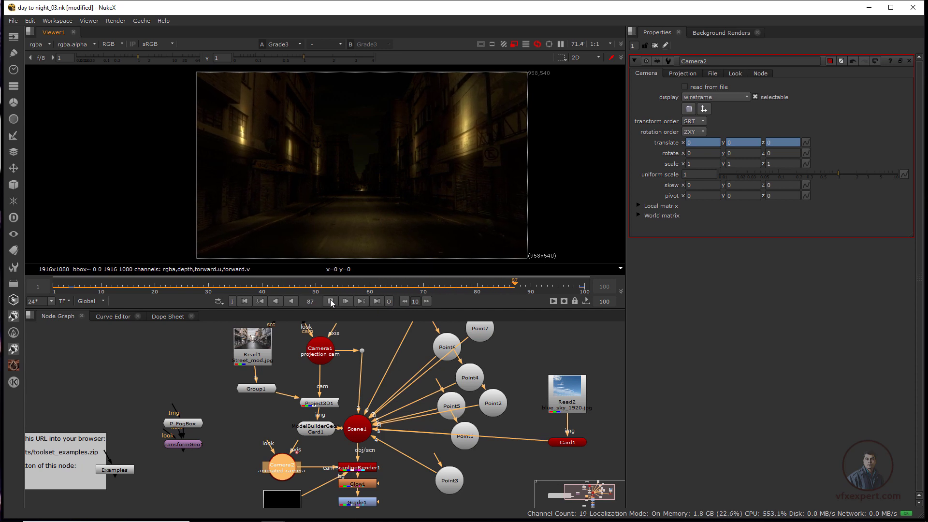
{"action": "left_click", "coordinate": [330, 301]}
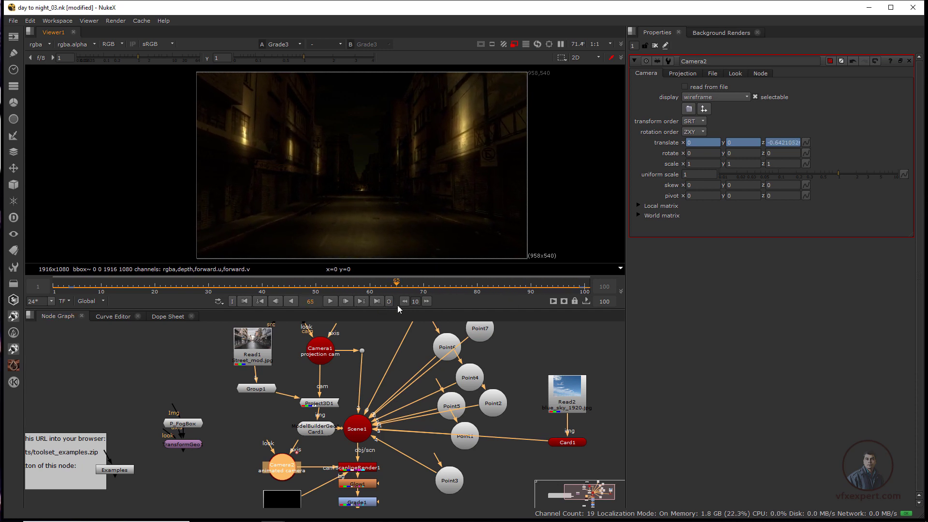
Step: Set Camera2's translate z to -1.5 at frame 99, then play and scrub through the camera move
{"action": "left_click_drag", "start_coordinate": [781, 142], "coordinate": [754, 149]}
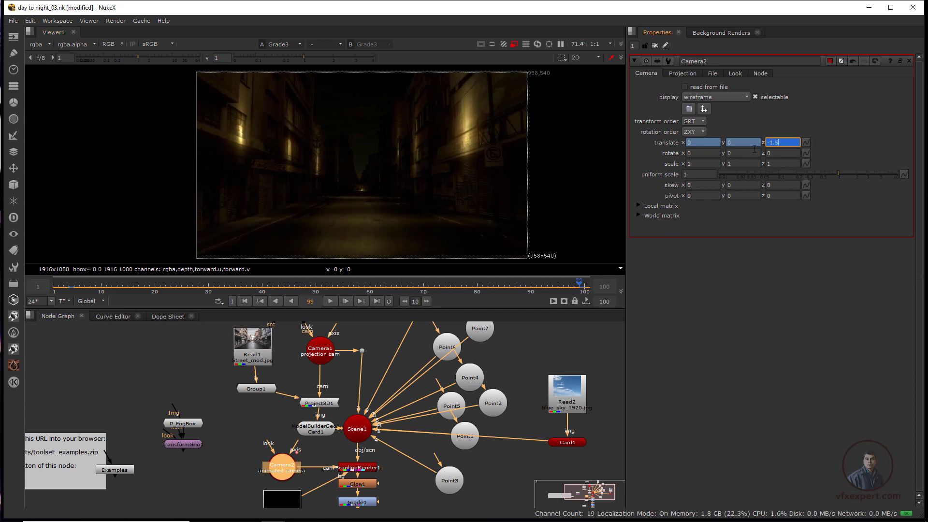
{"action": "left_click", "coordinate": [330, 301]}
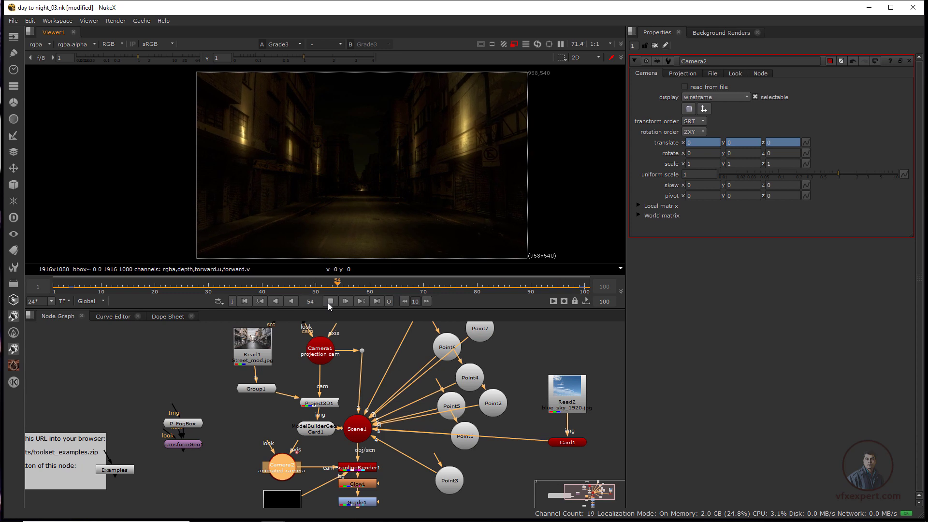
{"action": "left_click", "coordinate": [332, 300]}
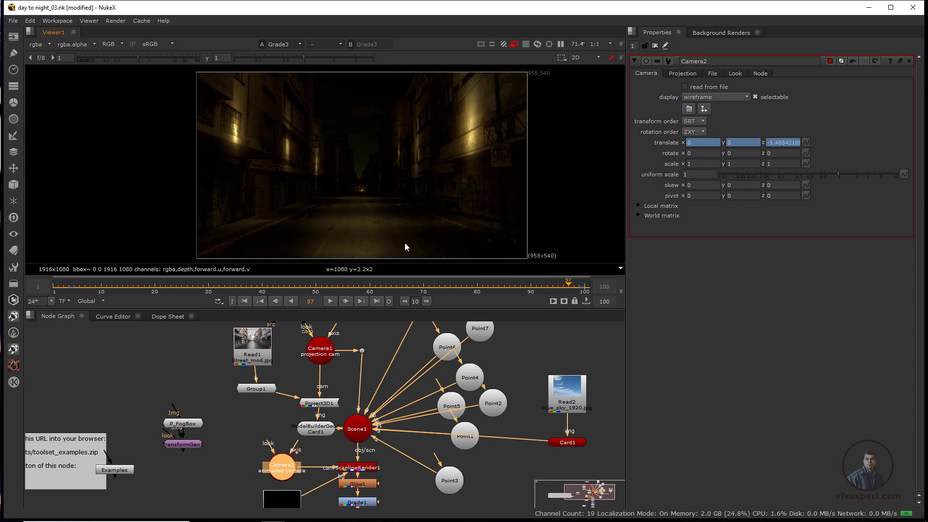
{"action": "left_click_drag", "start_coordinate": [479, 285], "coordinate": [327, 286]}
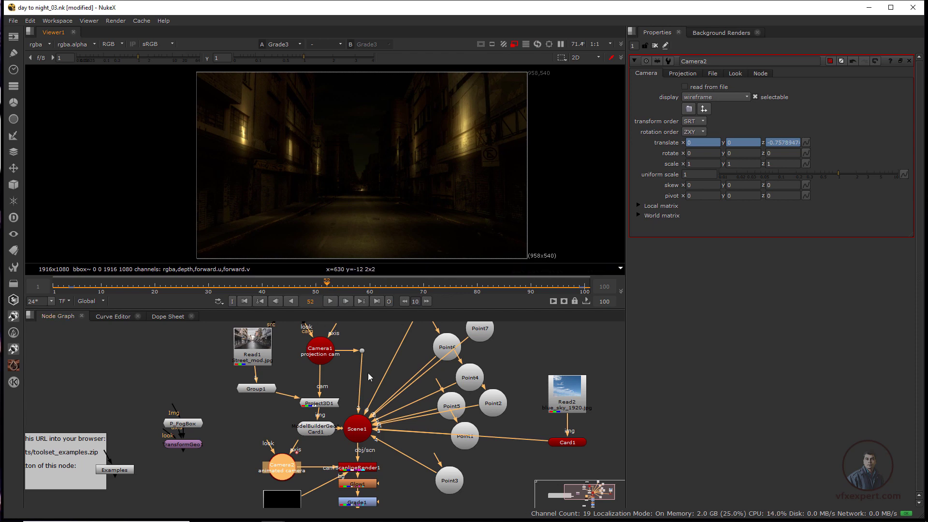
Step: Change Grade3's gain to red 0.992836, green 1, blue 0.528244
{"action": "scroll", "coordinate": [435, 401], "scroll_direction": "down", "scroll_amount": 3}
{"action": "left_click_drag", "start_coordinate": [454, 411], "coordinate": [421, 375]}
{"action": "scroll", "coordinate": [401, 440], "scroll_direction": "up", "scroll_amount": 4}
{"action": "double_click", "coordinate": [343, 488]}
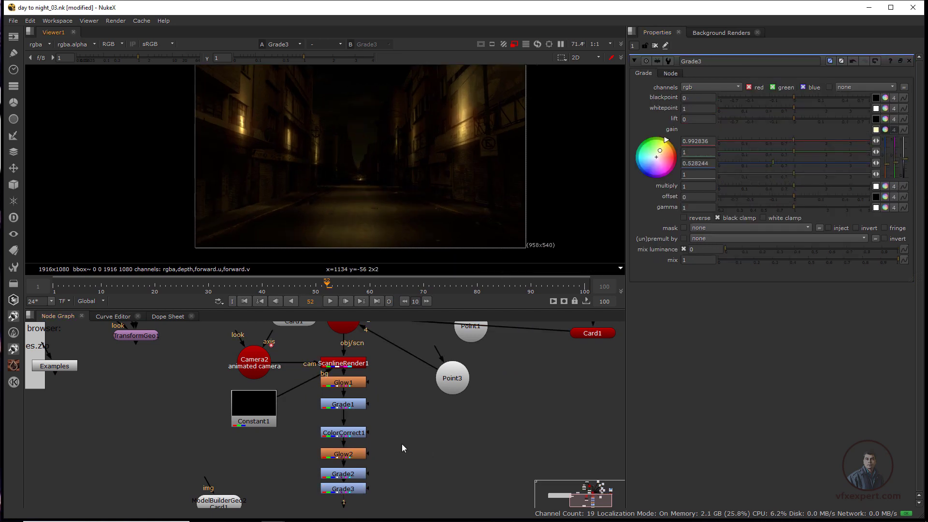
Step: View Glow2's output at frame 48 and check the P_FogBox and TransformGeo nodes beside the scene
{"action": "scroll", "coordinate": [402, 443], "scroll_direction": "down", "scroll_amount": 4}
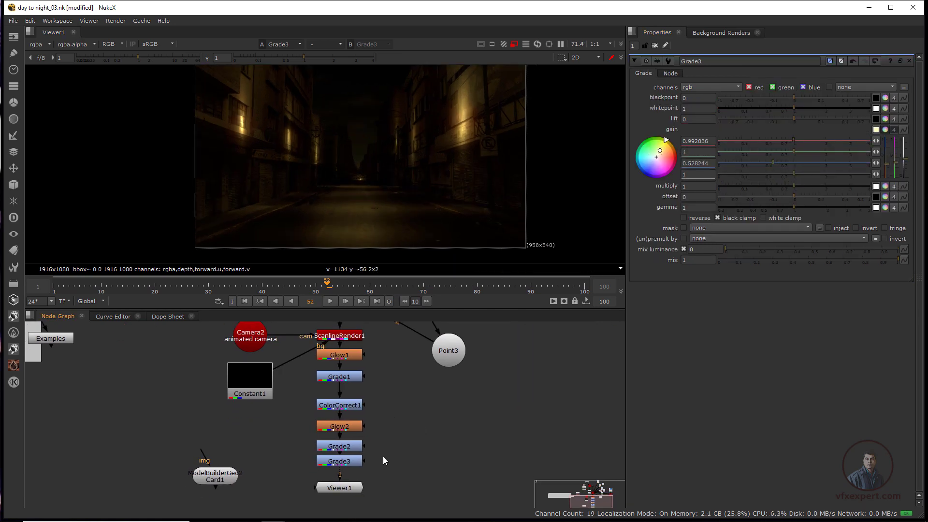
{"action": "scroll", "coordinate": [394, 183], "scroll_direction": "down", "scroll_amount": 1}
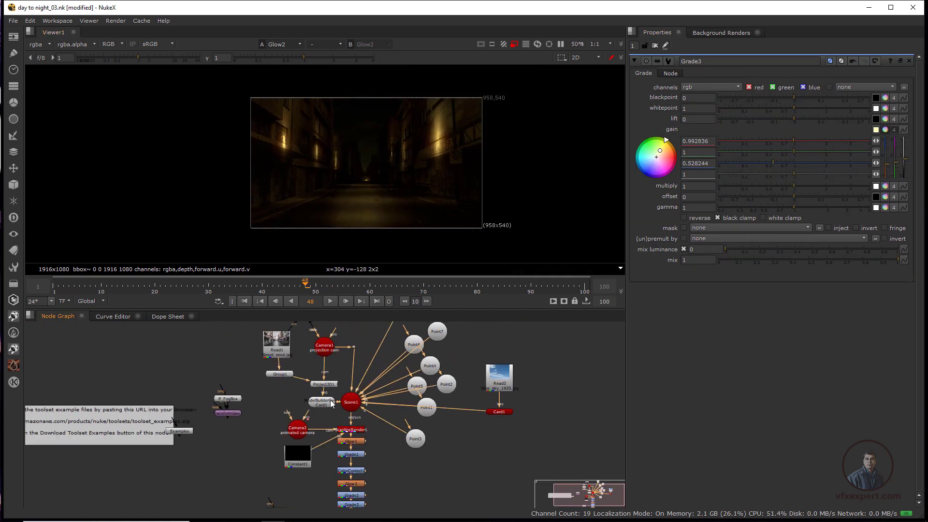
{"action": "scroll", "coordinate": [330, 399], "scroll_direction": "up", "scroll_amount": 3}
{"action": "left_click_drag", "start_coordinate": [183, 477], "coordinate": [187, 449]}
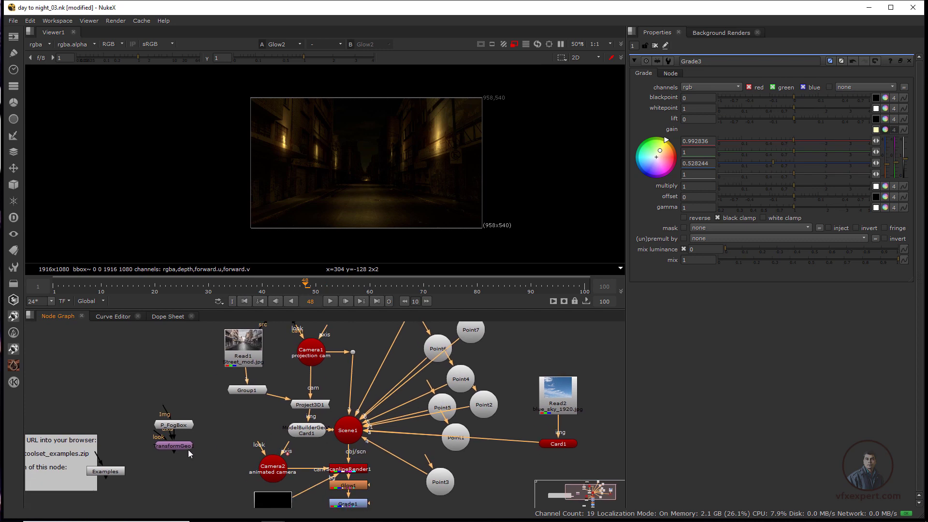
{"action": "left_click_drag", "start_coordinate": [271, 446], "coordinate": [298, 421]}
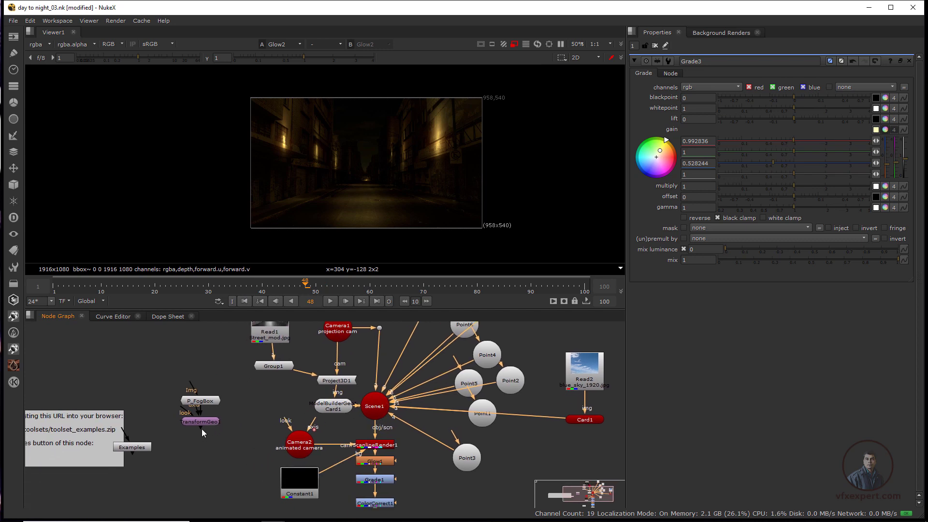
Step: Connect the fog box's TransformGeo node to Scene1 and check the render at frames 58 and 48
{"action": "left_click_drag", "start_coordinate": [202, 428], "coordinate": [377, 410]}
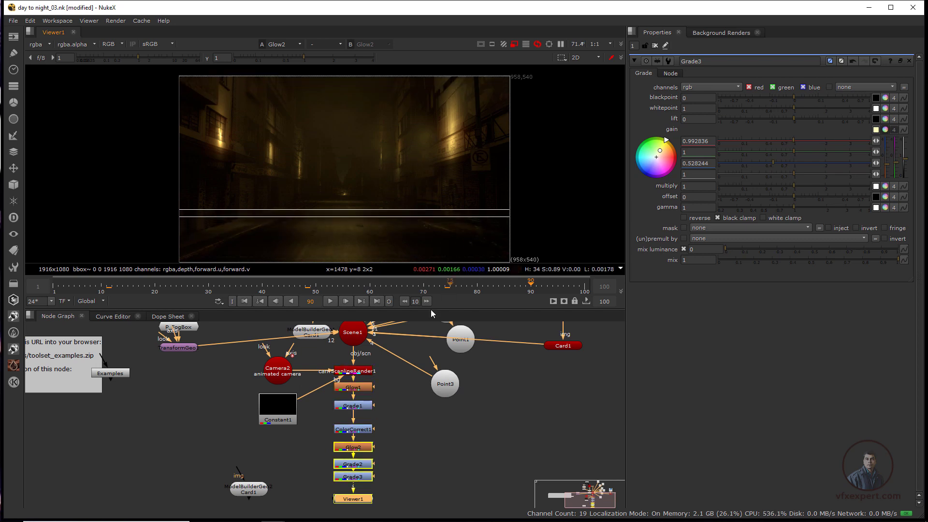
{"action": "left_click", "coordinate": [357, 283]}
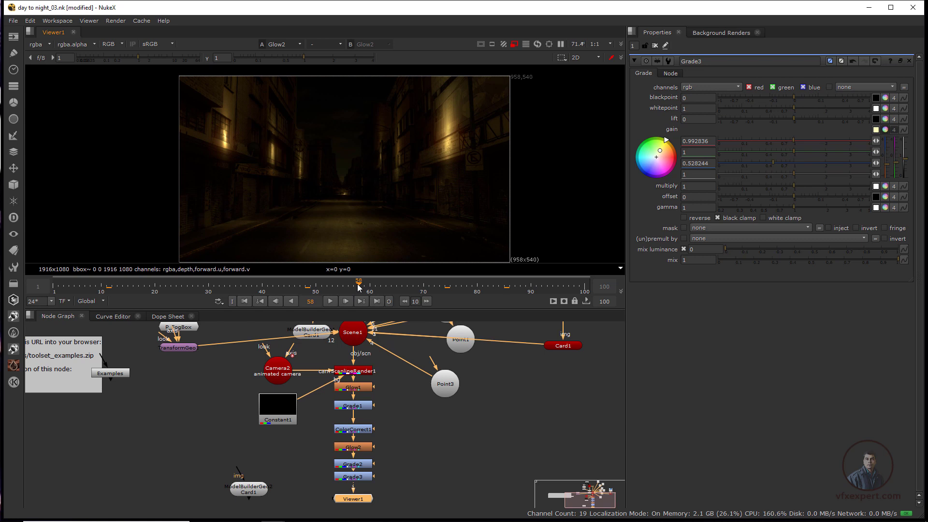
{"action": "left_click_drag", "start_coordinate": [357, 288], "coordinate": [305, 288]}
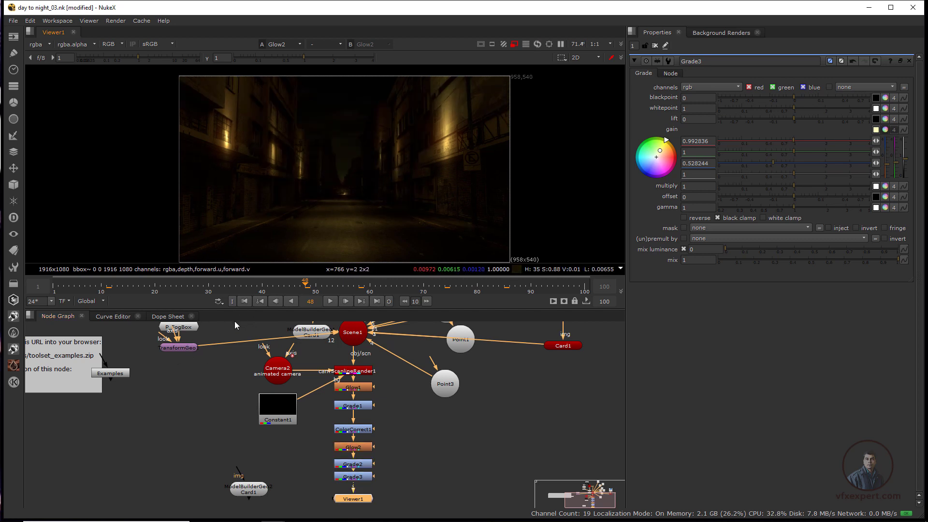
Step: Turn off proxy mode and view the full-resolution render at frame 57
{"action": "left_click", "coordinate": [515, 44]}
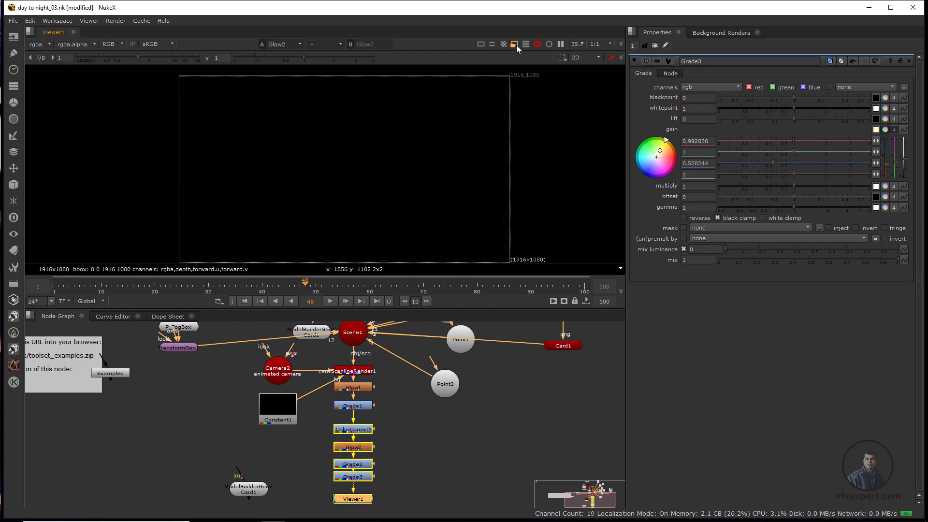
{"action": "left_click", "coordinate": [352, 288]}
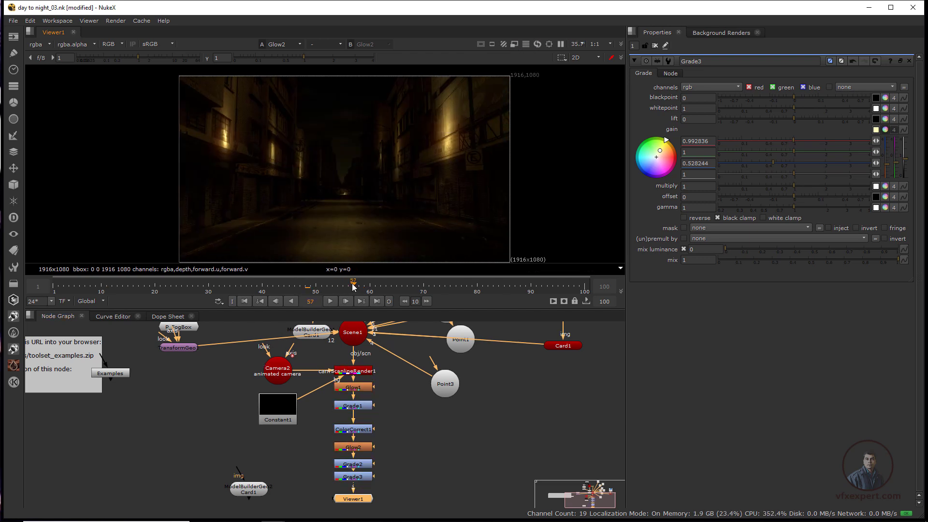
Step: In the 3D view, shift the fog box sideways with TransformGeo1 to a translate x of about 0.4
{"action": "key", "text": "Tab"}
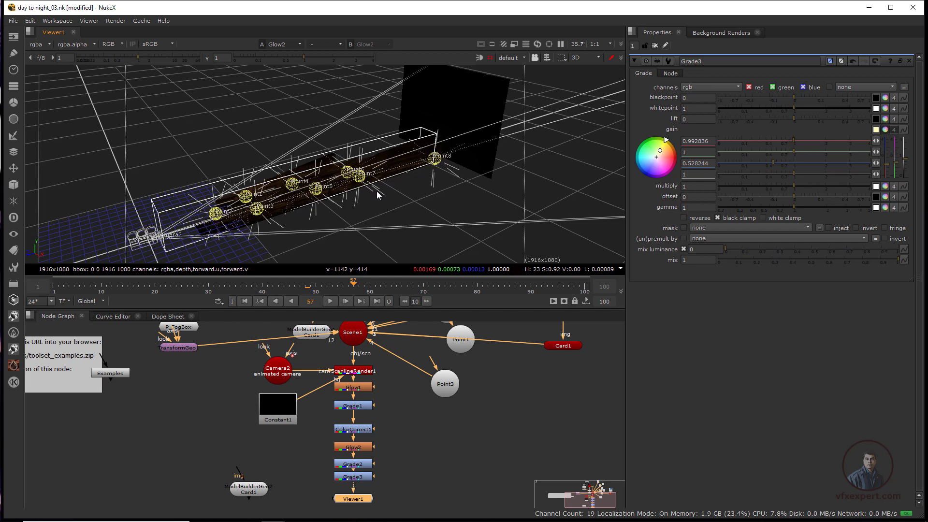
{"action": "scroll", "coordinate": [376, 192], "scroll_direction": "down", "scroll_amount": 2}
{"action": "scroll", "coordinate": [376, 193], "scroll_direction": "up", "scroll_amount": 2}
{"action": "left_click_drag", "start_coordinate": [382, 386], "coordinate": [398, 426]}
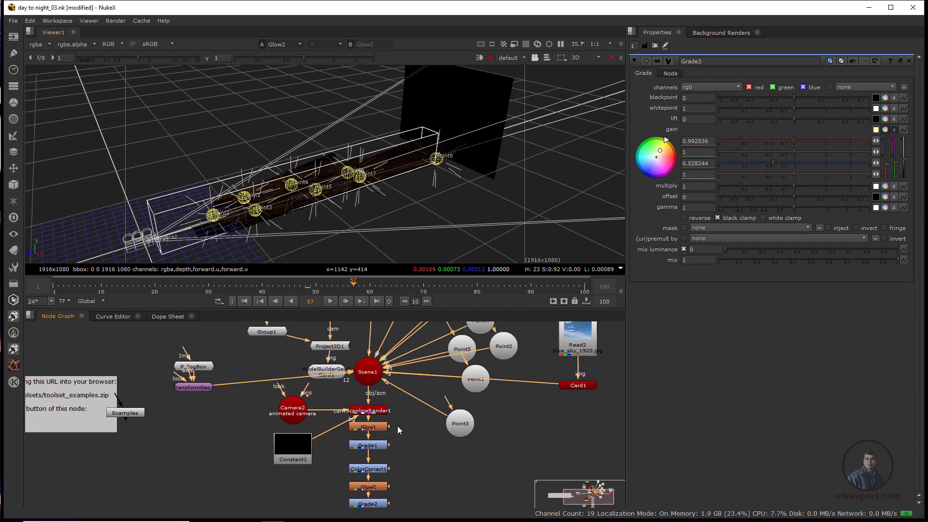
{"action": "left_click", "coordinate": [234, 361]}
{"action": "left_click", "coordinate": [200, 388]}
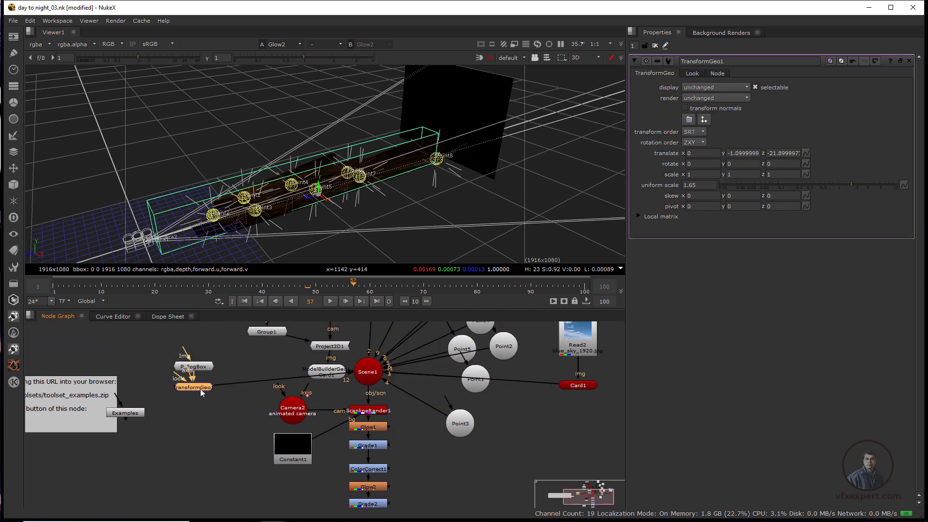
{"action": "left_click_drag", "start_coordinate": [326, 199], "coordinate": [329, 204]}
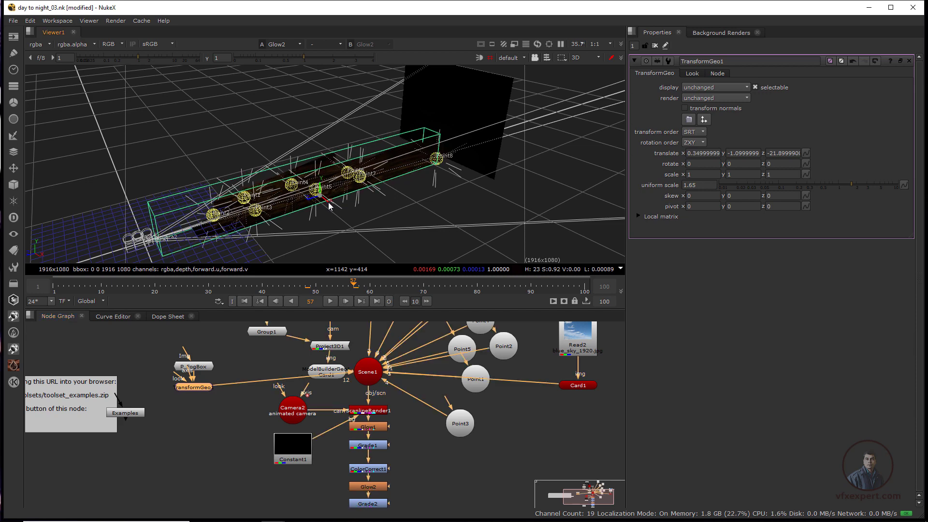
{"action": "scroll", "coordinate": [269, 211], "scroll_direction": "down", "scroll_amount": 2}
{"action": "left_click_drag", "start_coordinate": [270, 214], "coordinate": [380, 199]}
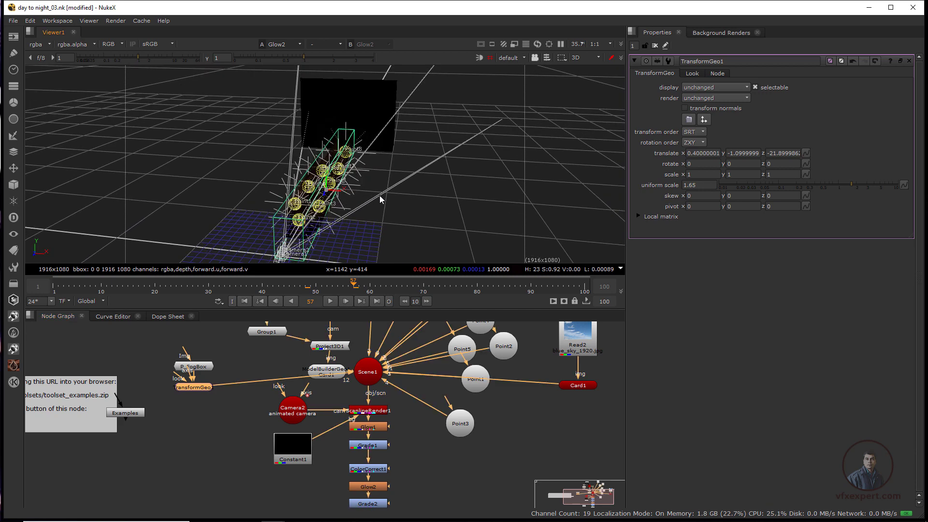
Step: Set P_FogBox's bounding box x size to 3 and its amount to 150, then view the render in 2D
{"action": "left_click", "coordinate": [200, 366]}
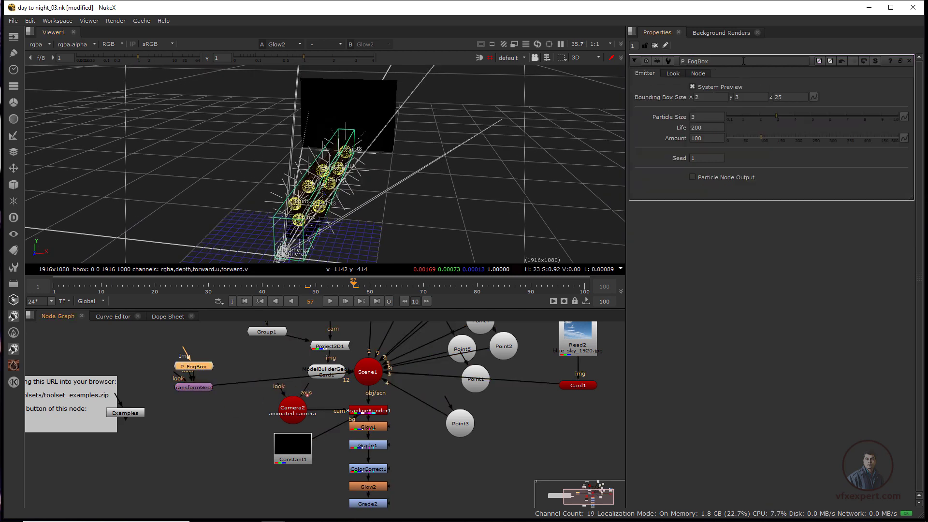
{"action": "left_click", "coordinate": [699, 98]}
{"action": "type", "text": "3"}
{"action": "key", "text": "Return"}
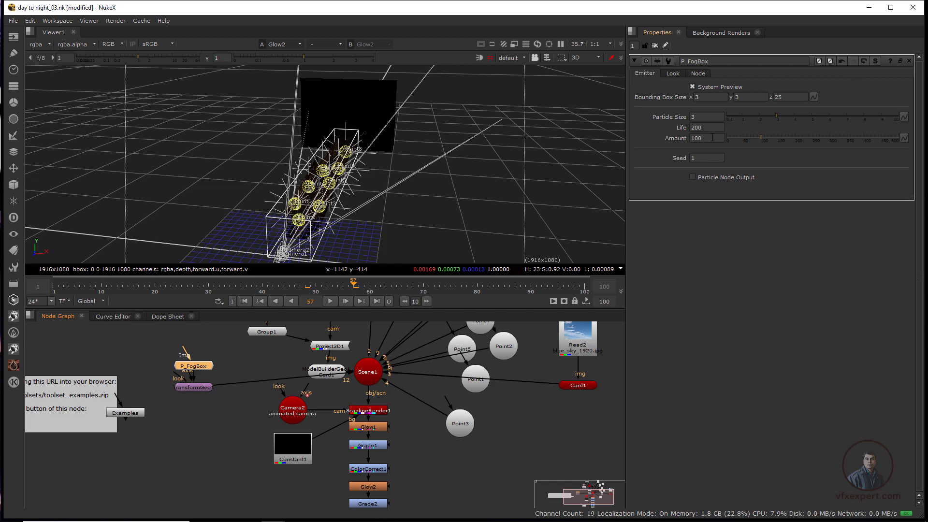
{"action": "left_click", "coordinate": [699, 116]}
{"action": "left_click", "coordinate": [706, 140]}
{"action": "type", "text": "150"}
{"action": "key", "text": "Return"}
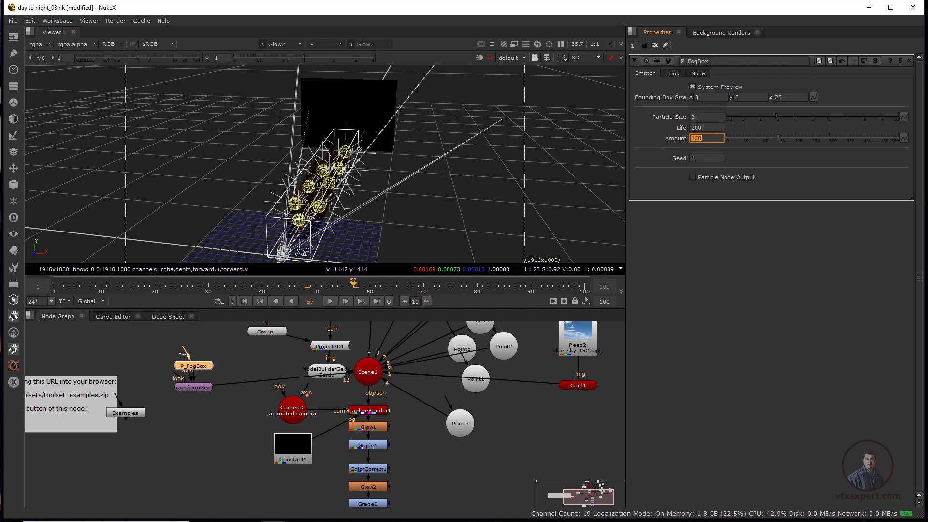
{"action": "key", "text": "Tab"}
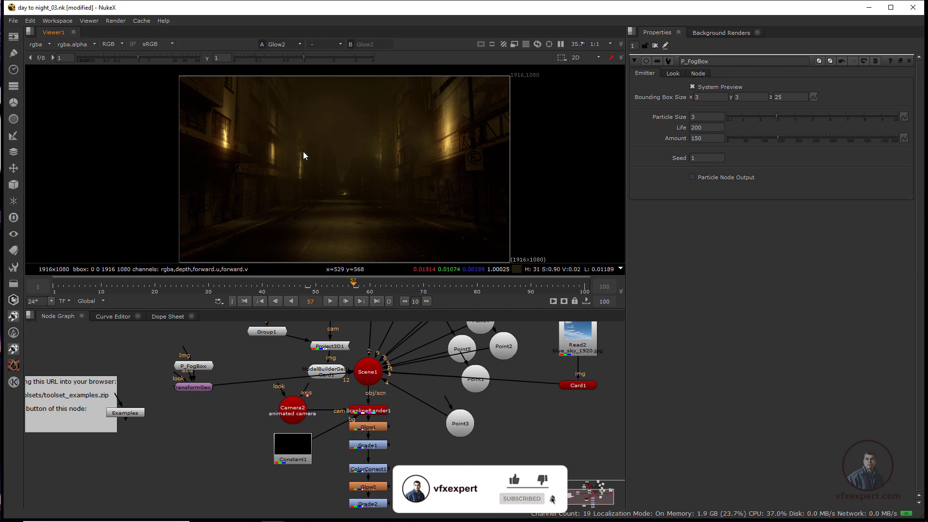
{"action": "double_click", "coordinate": [199, 387]}
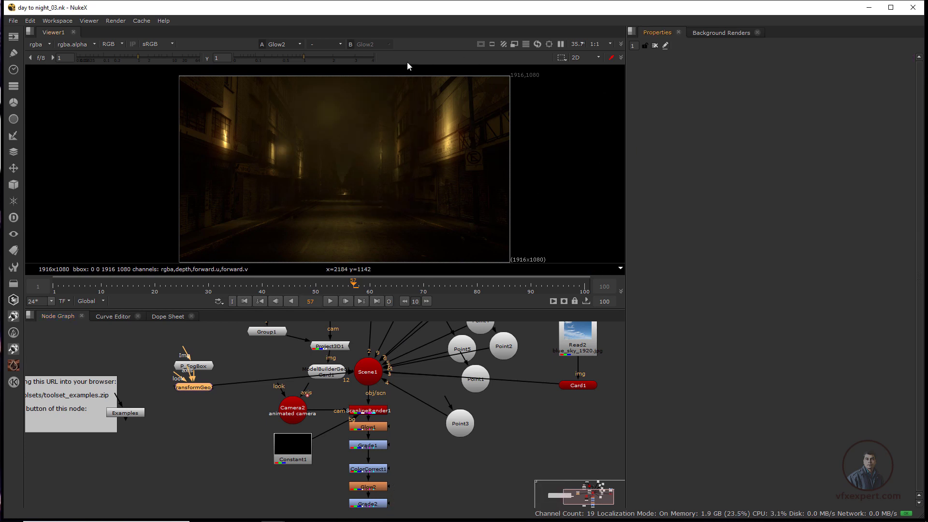
Step: Delete the Examples node and the toolset download note beside the fog nodes
{"action": "scroll", "coordinate": [442, 391], "scroll_direction": "down", "scroll_amount": 2}
{"action": "left_click_drag", "start_coordinate": [437, 401], "coordinate": [397, 436]}
{"action": "left_click_drag", "start_coordinate": [211, 451], "coordinate": [323, 449]}
{"action": "scroll", "coordinate": [322, 453], "scroll_direction": "up", "scroll_amount": 2}
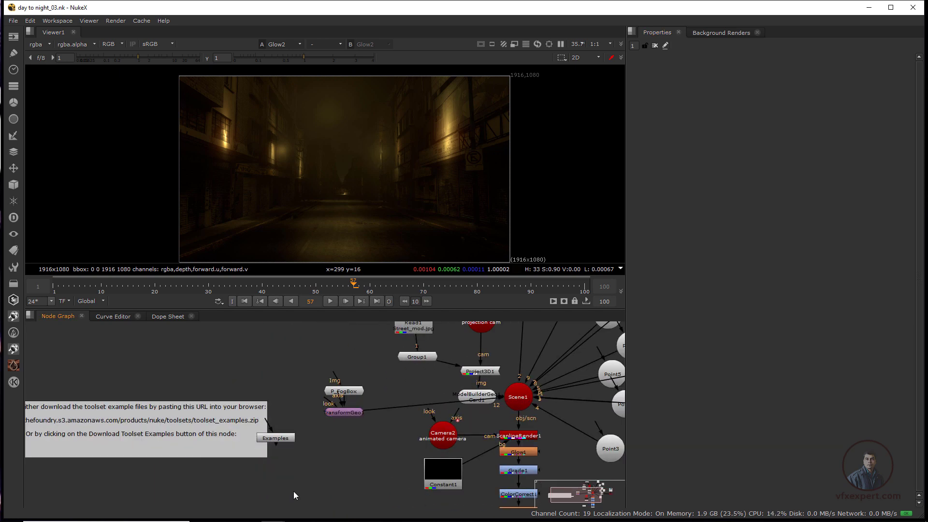
{"action": "key", "text": "Delete"}
{"action": "left_click", "coordinate": [248, 425]}
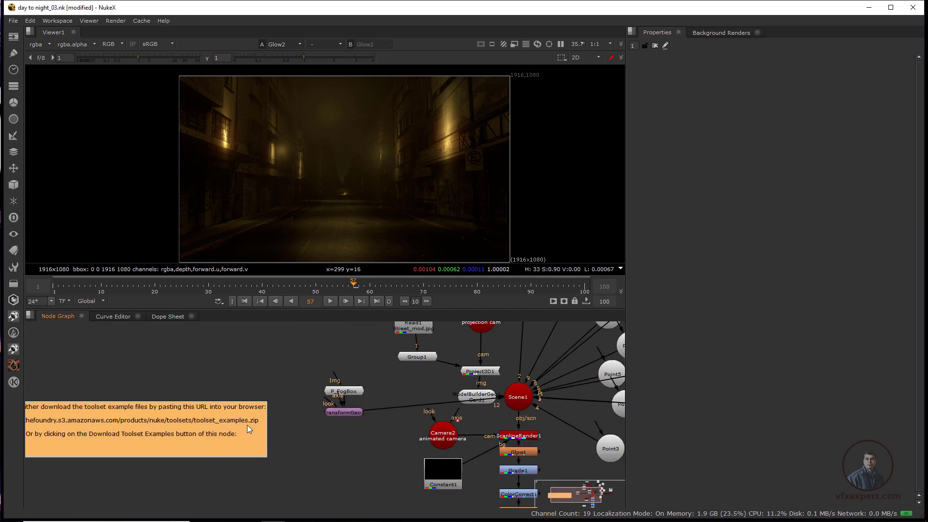
{"action": "key", "text": "Delete"}
{"action": "scroll", "coordinate": [461, 424], "scroll_direction": "down", "scroll_amount": 2}
{"action": "left_click_drag", "start_coordinate": [462, 424], "coordinate": [342, 441]}
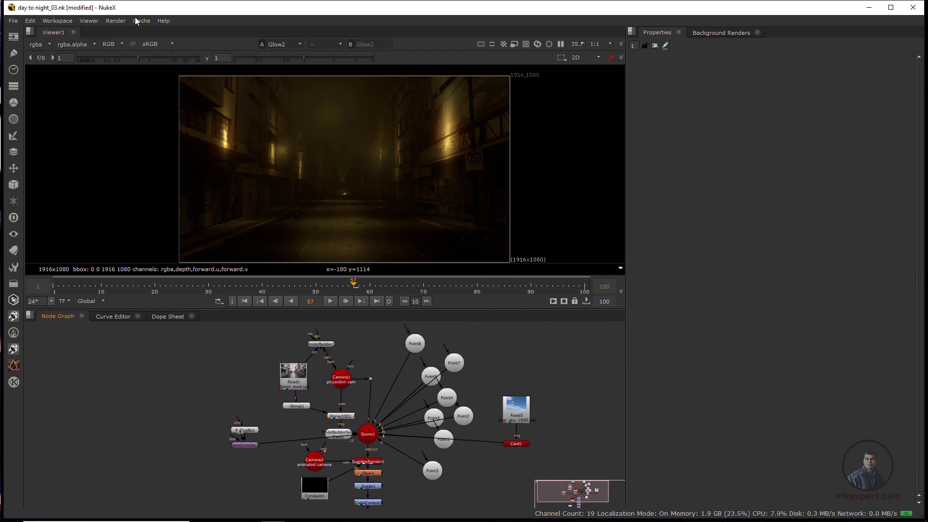
Step: Switch to the workspace with a tall node graph beside the viewer, and enlarge the viewer so the street render fits
{"action": "left_click", "coordinate": [69, 21]}
{"action": "left_click", "coordinate": [87, 89]}
{"action": "scroll", "coordinate": [709, 364], "scroll_direction": "up", "scroll_amount": 5}
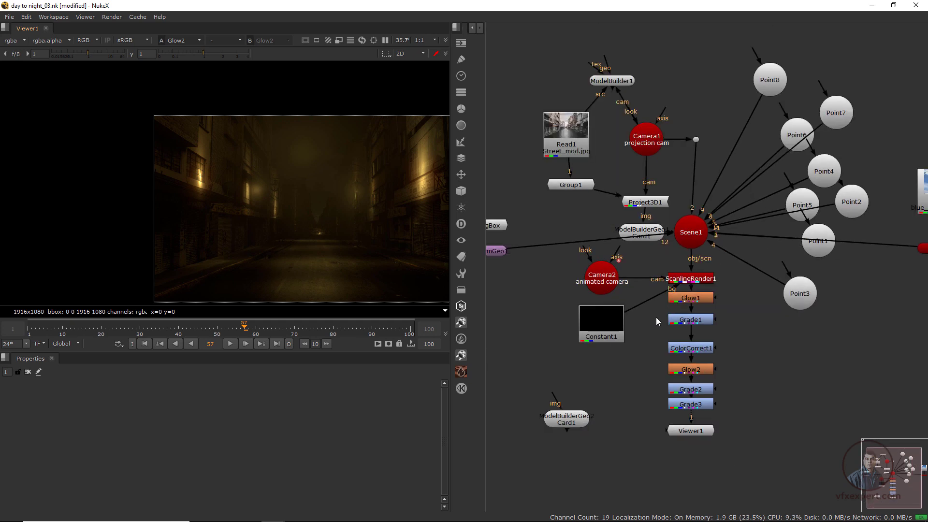
{"action": "scroll", "coordinate": [252, 248], "scroll_direction": "up", "scroll_amount": 3}
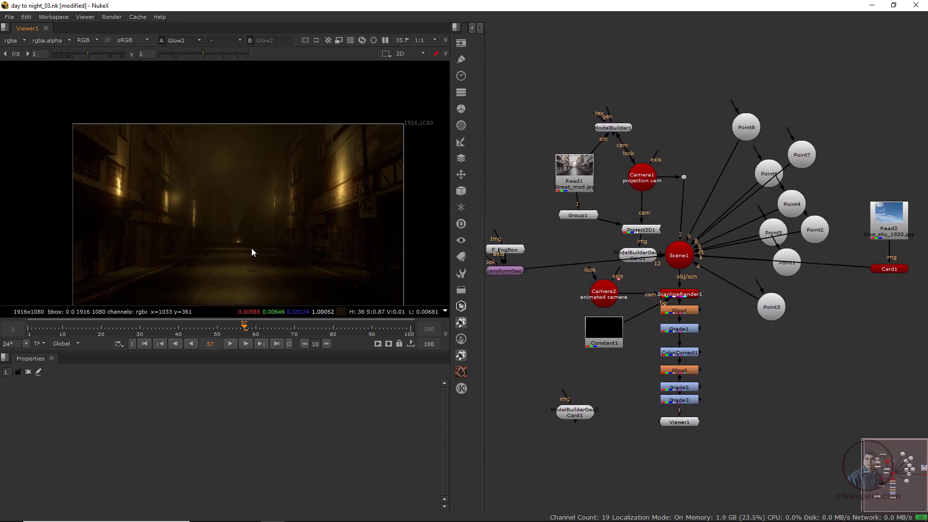
{"action": "left_click_drag", "start_coordinate": [329, 231], "coordinate": [338, 239]}
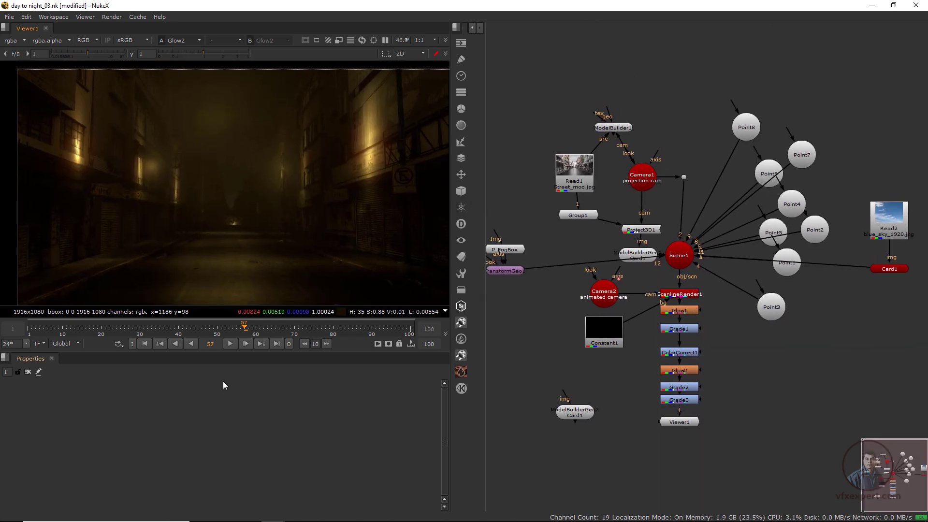
{"action": "left_click_drag", "start_coordinate": [234, 352], "coordinate": [234, 383]}
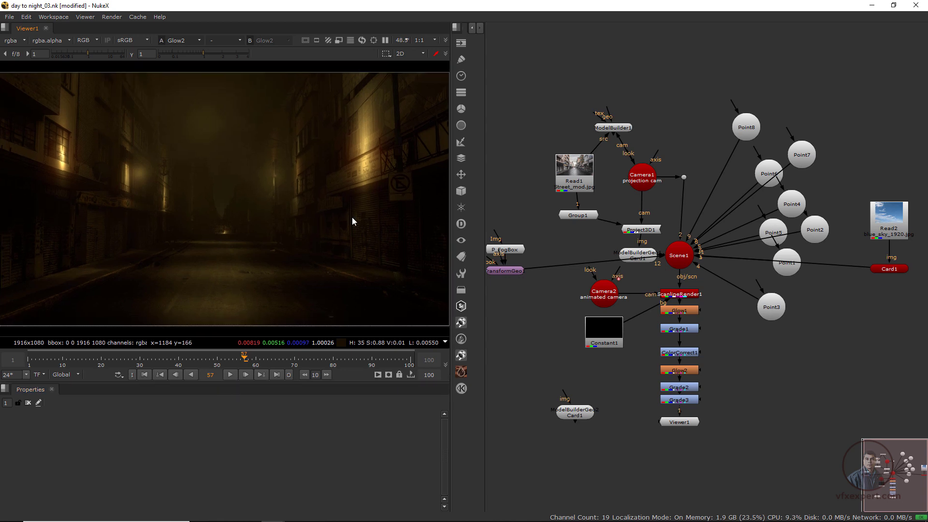
{"action": "scroll", "coordinate": [711, 262], "scroll_direction": "down", "scroll_amount": 1}
{"action": "left_click_drag", "start_coordinate": [719, 274], "coordinate": [715, 265]}
{"action": "key", "text": "f"}
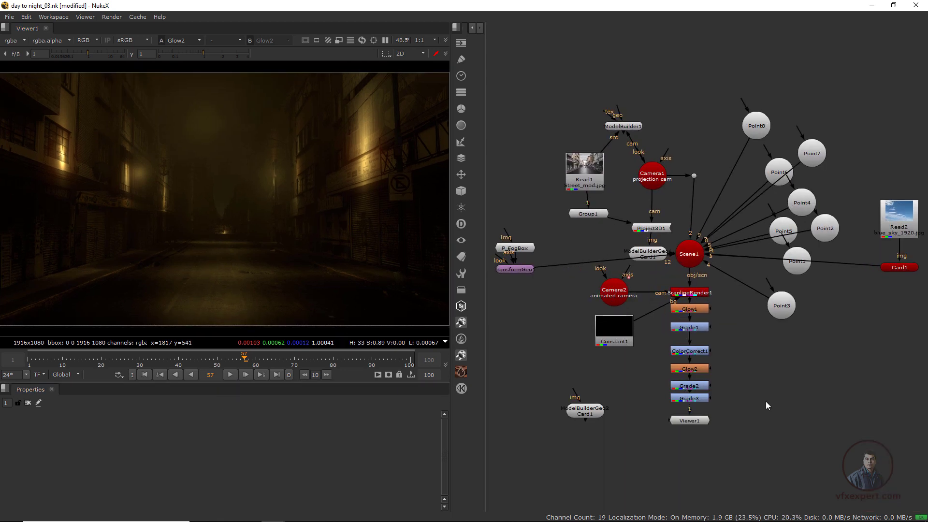
Step: Try raising the lift in Grade3, undo the change, and deselect the nodes
{"action": "double_click", "coordinate": [701, 400]}
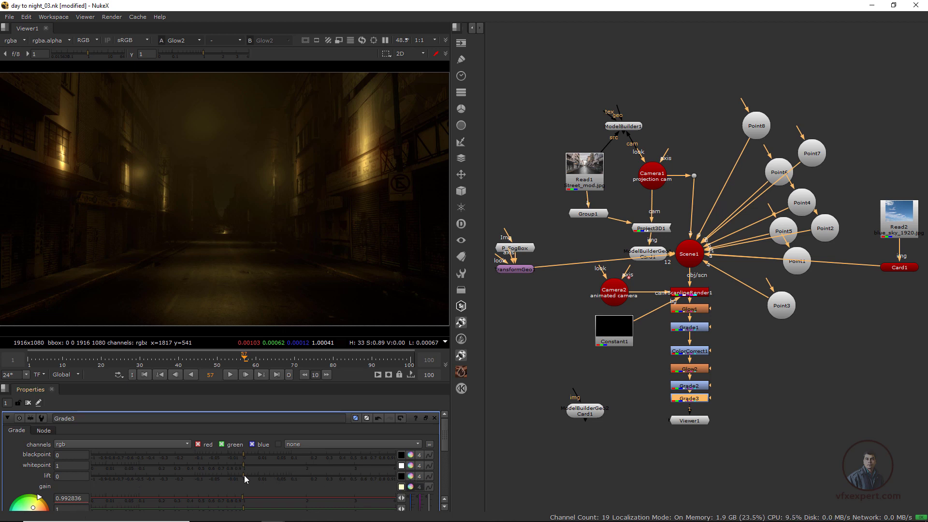
{"action": "left_click_drag", "start_coordinate": [244, 474], "coordinate": [276, 471]}
{"action": "key", "text": "ctrl+z"}
{"action": "key", "text": "ctrl+z"}
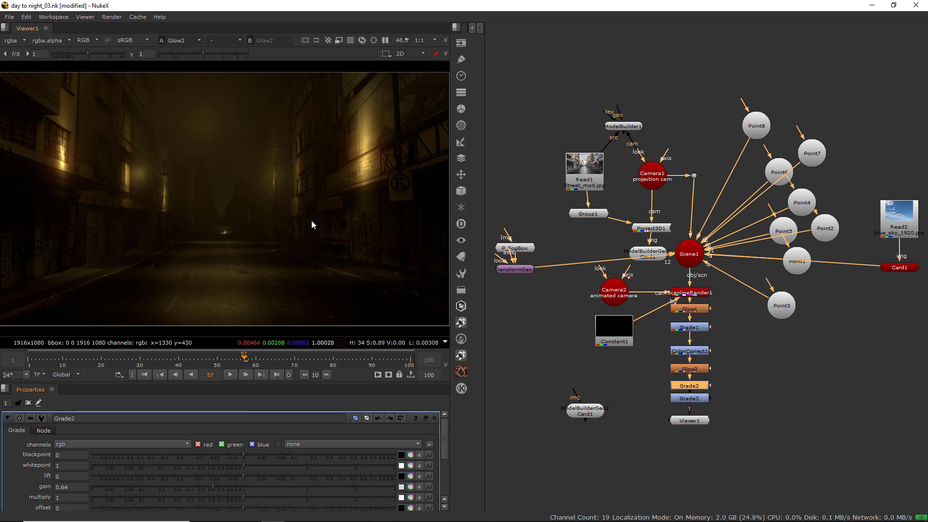
{"action": "scroll", "coordinate": [315, 222], "scroll_direction": "up", "scroll_amount": 1}
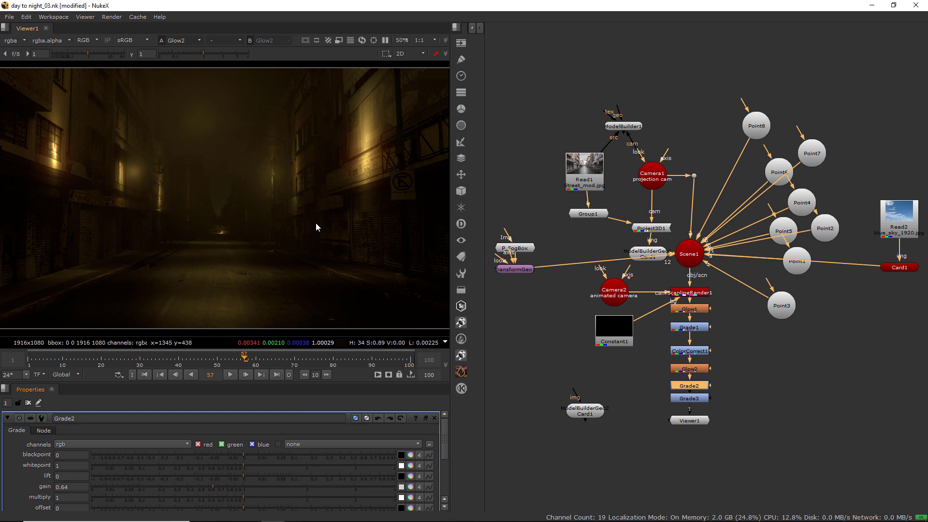
{"action": "left_click", "coordinate": [787, 416]}
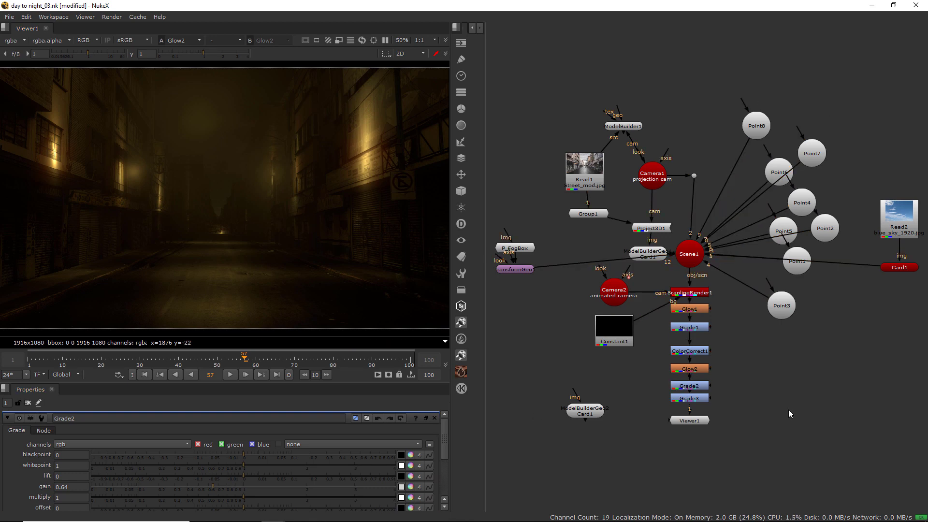